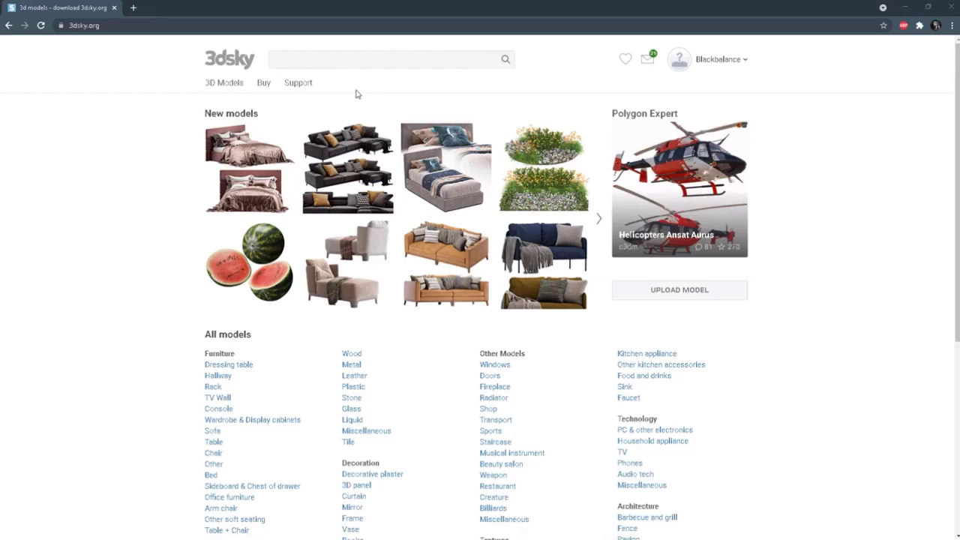
Step: Search the 3D model library for "alcohol" and limit the results to free models
left_click(354, 62)
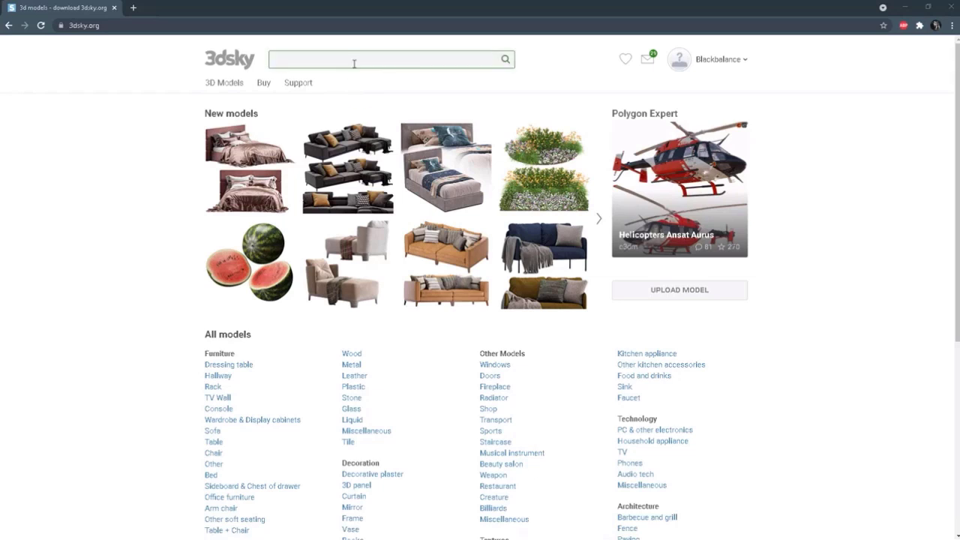
type("alcoho")
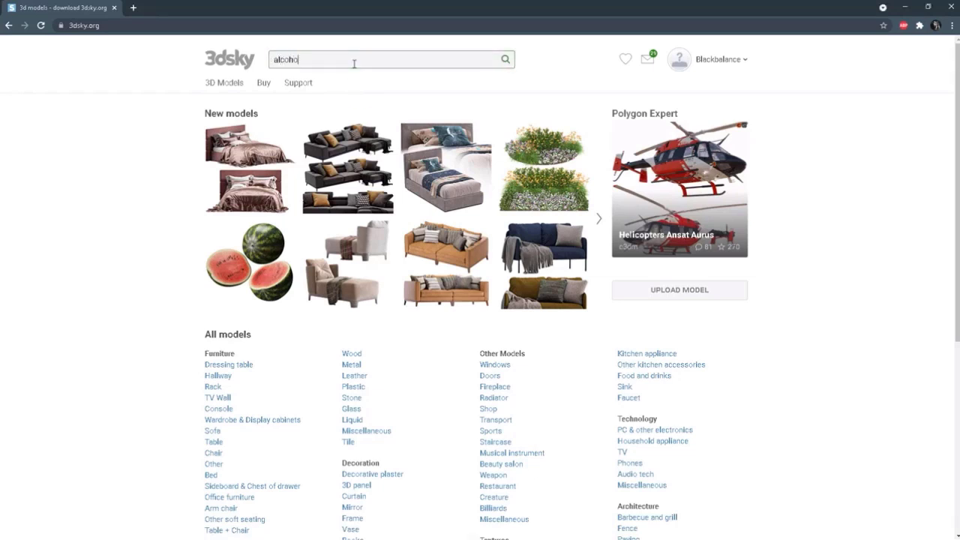
type("l")
key("Return")
scroll(785, 180, "down", 5)
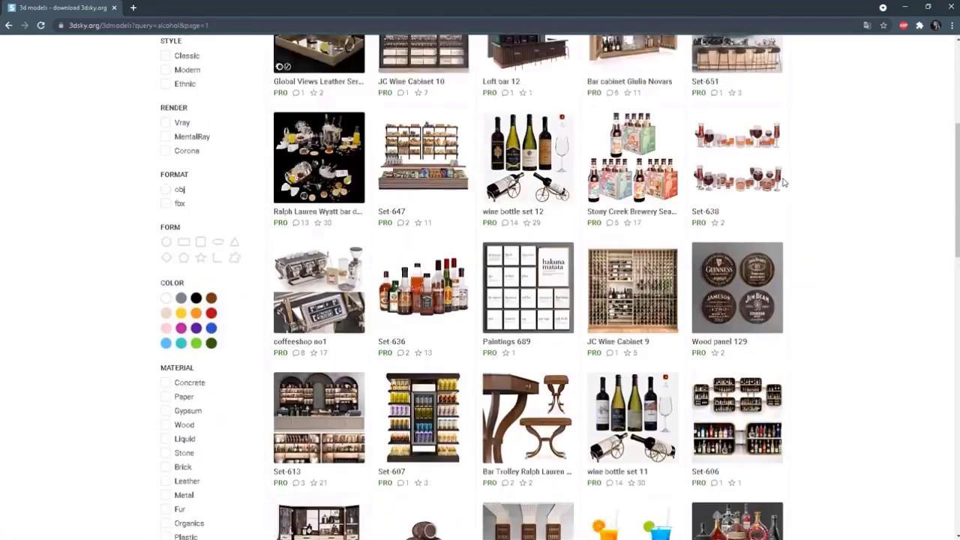
scroll(785, 181, "up", 1)
scroll(784, 181, "down", 5)
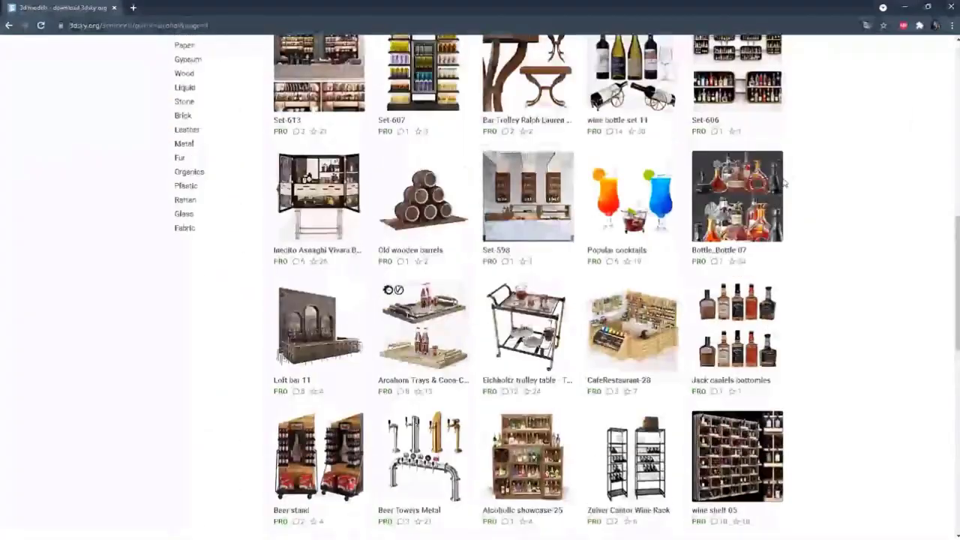
scroll(785, 182, "down", 3)
scroll(785, 181, "up", 12)
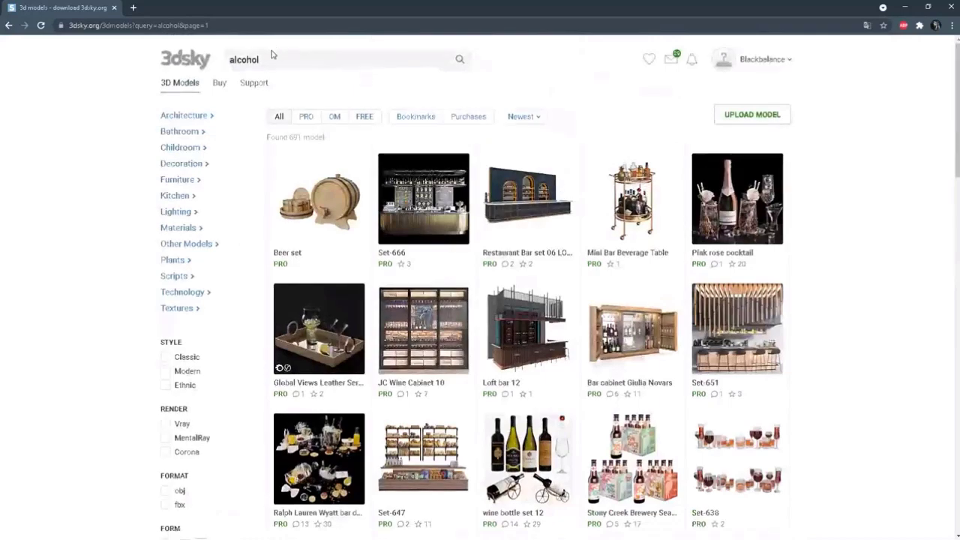
left_click(364, 116)
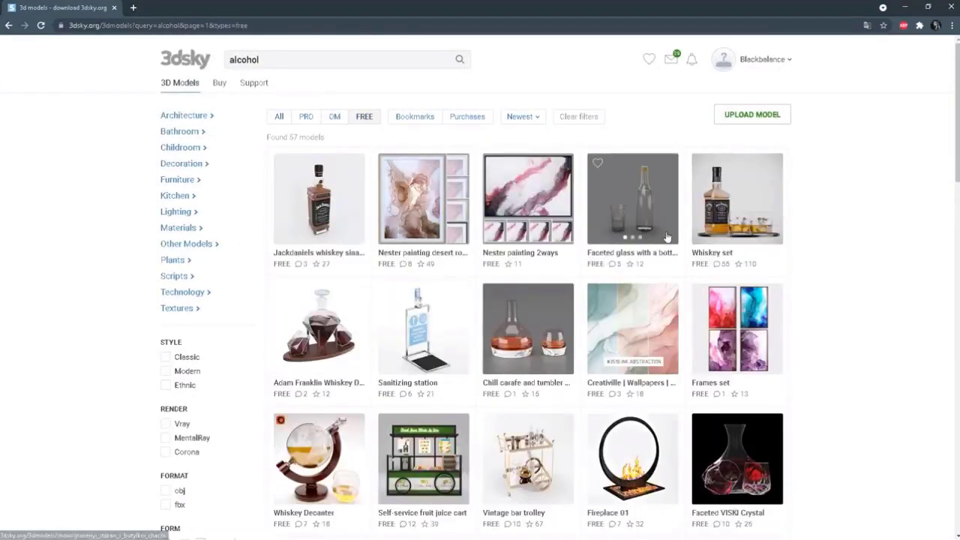
Step: Open the Whiskey set, Elite alcohol set of 3, Elite alcohol Set 1 and brewdog beer collection models in separate browser tabs
middle_click(726, 209)
scroll(880, 213, "down", 3)
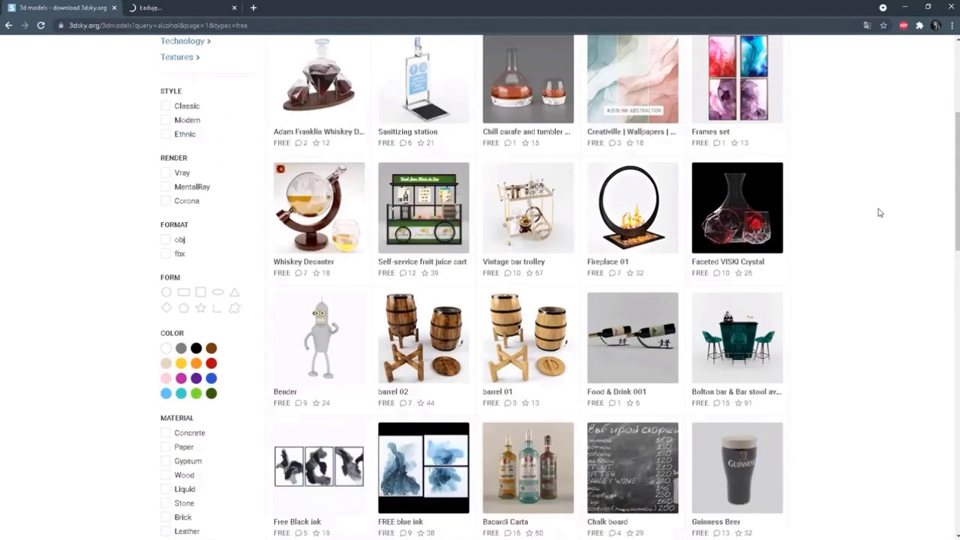
scroll(880, 213, "down", 6)
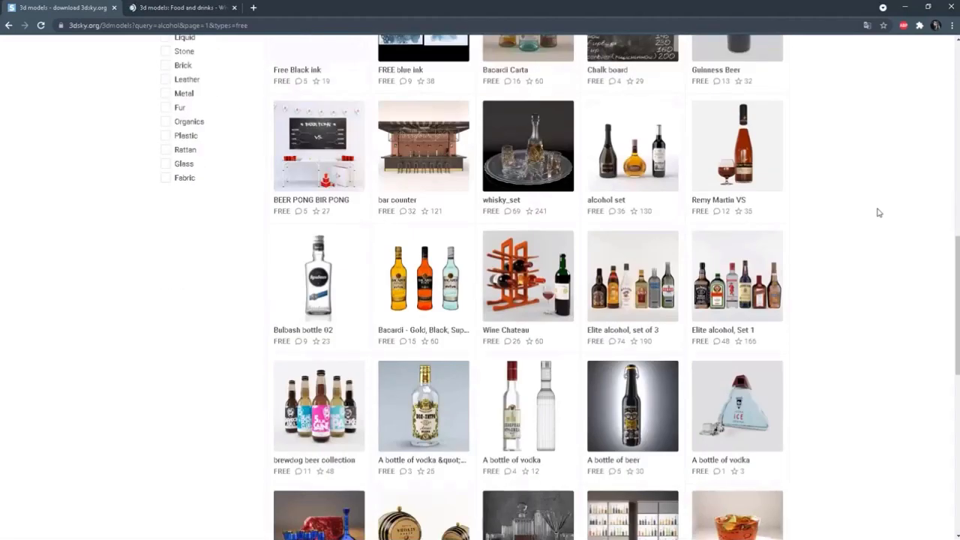
middle_click(633, 274)
scroll(638, 270, "down", 1)
middle_click(705, 244)
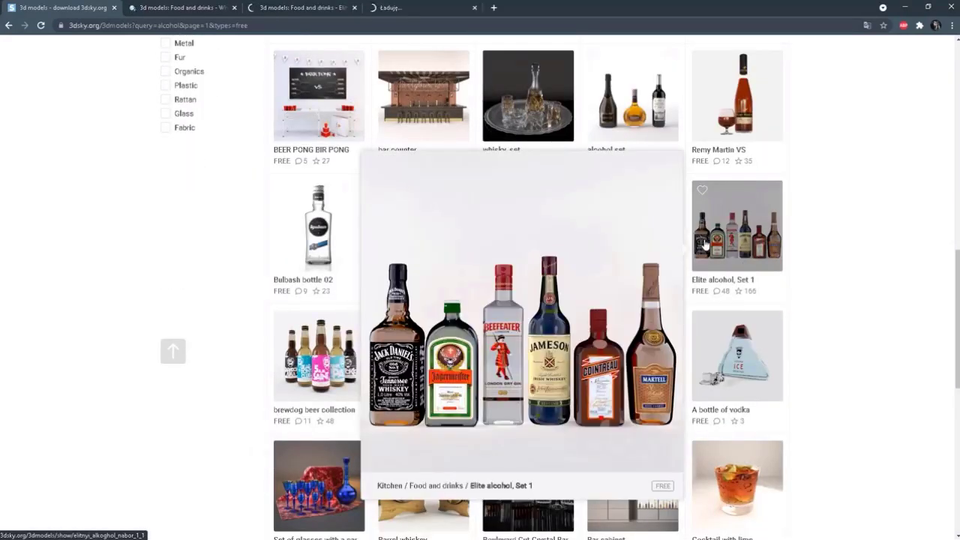
scroll(823, 245, "down", 2)
middle_click(322, 267)
Step: Look through the remaining free results, close the Whiskey set page and bring up the brewdog beer collection page
scroll(840, 268, "down", 4)
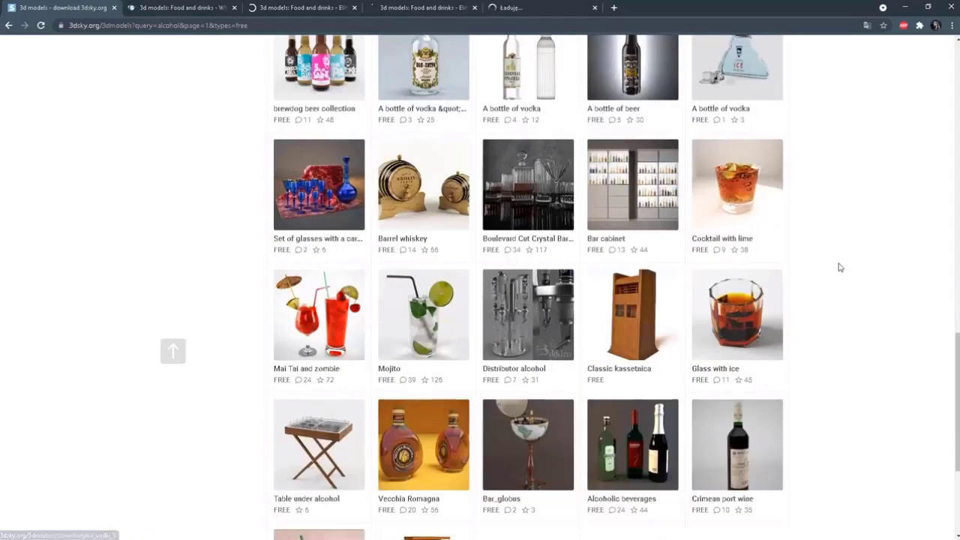
scroll(840, 268, "down", 4)
scroll(839, 267, "up", 6)
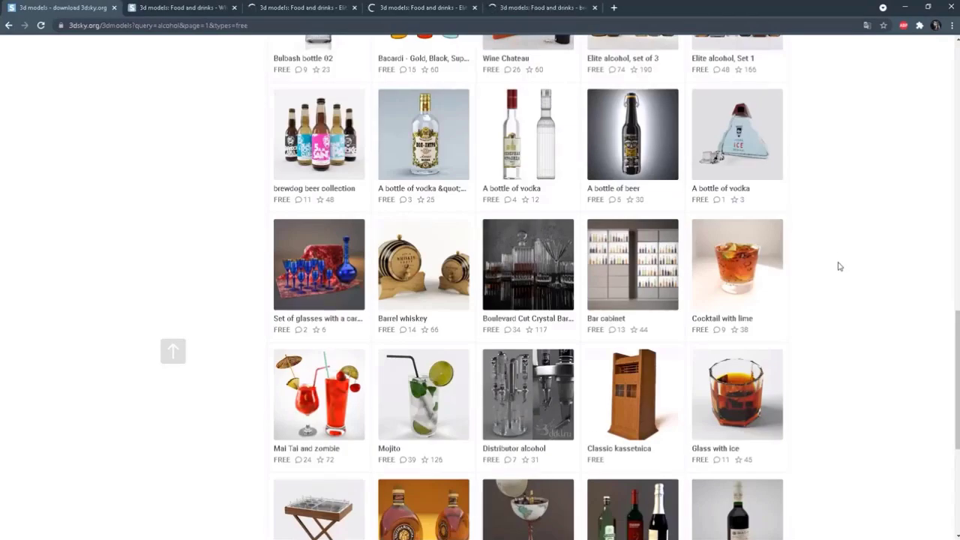
scroll(841, 266, "up", 10)
scroll(839, 266, "up", 2)
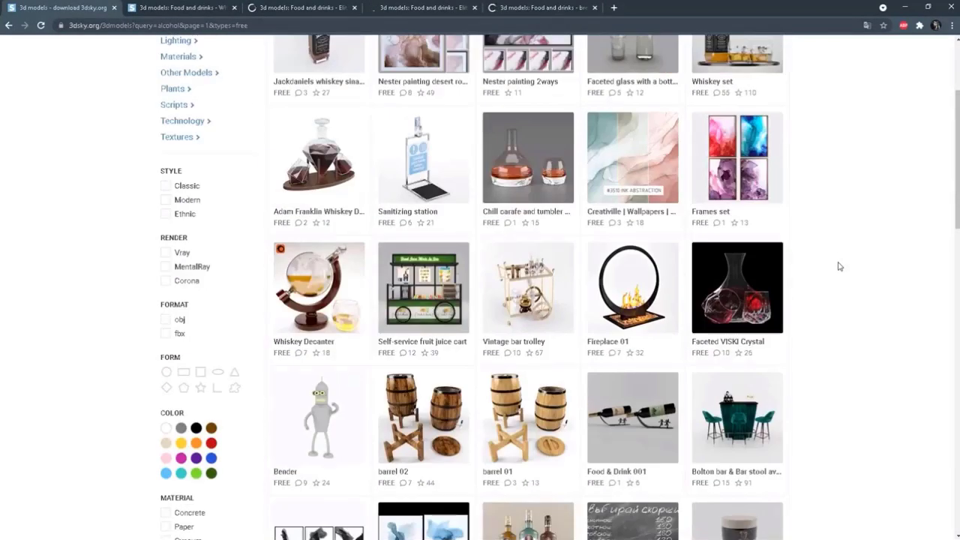
left_click(184, 13)
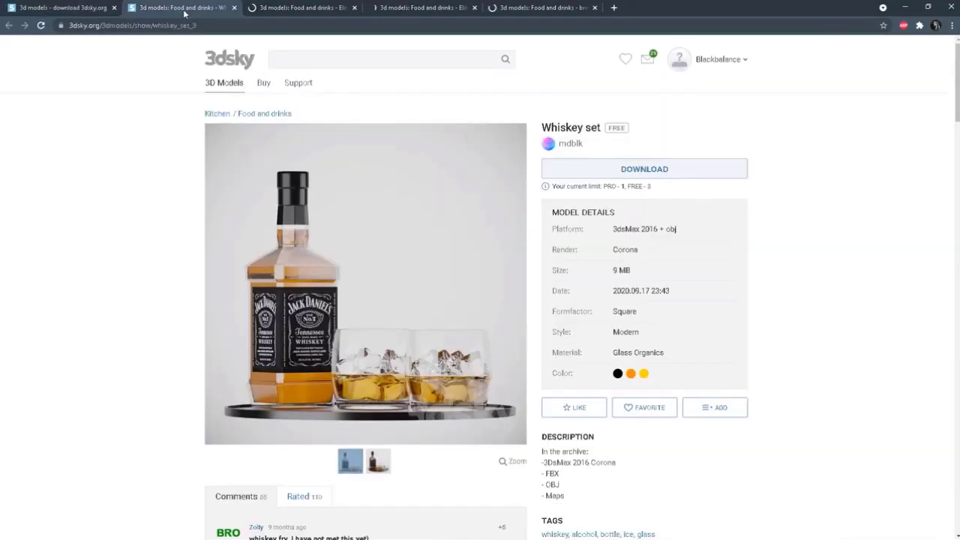
left_click(234, 8)
left_click(255, 9)
left_click(404, 14)
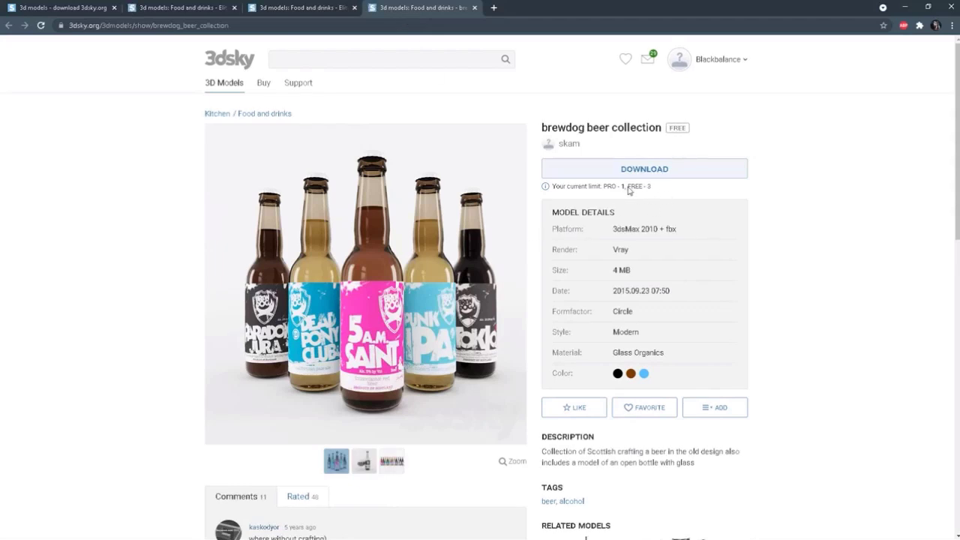
left_click_drag(628, 188, 659, 192)
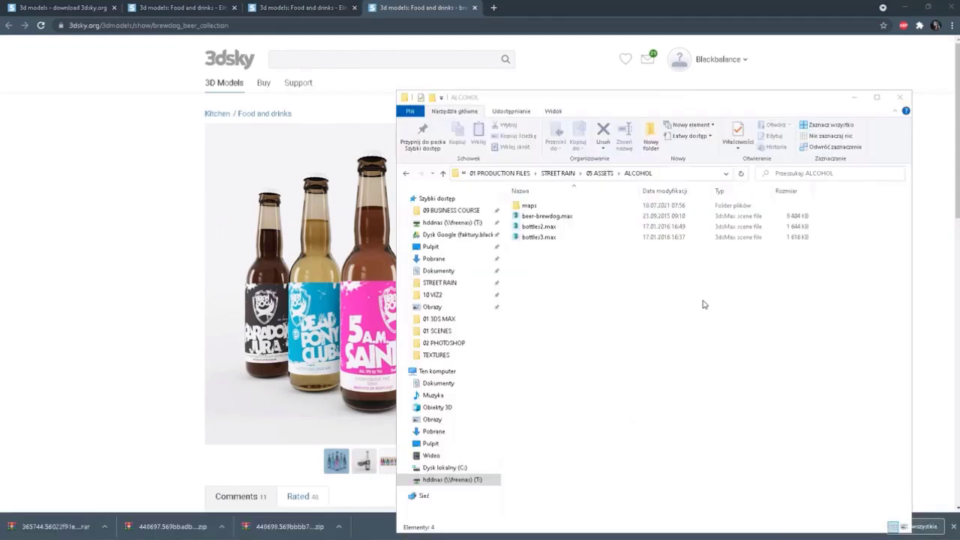
Step: Check the textures in the ALCOHOL folder's maps subfolder, and open beer-brewdog.max in 3ds Max
left_click_drag(628, 97, 577, 79)
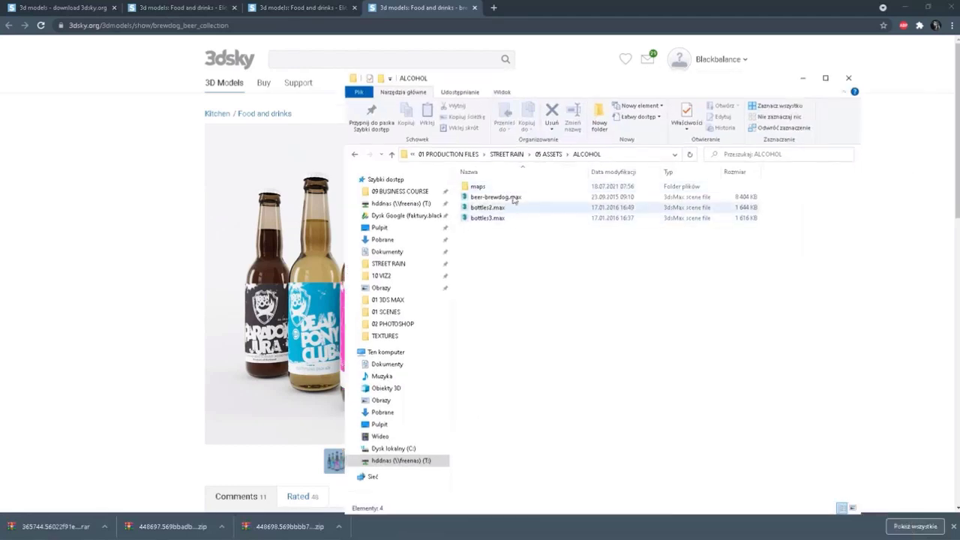
double_click(484, 187)
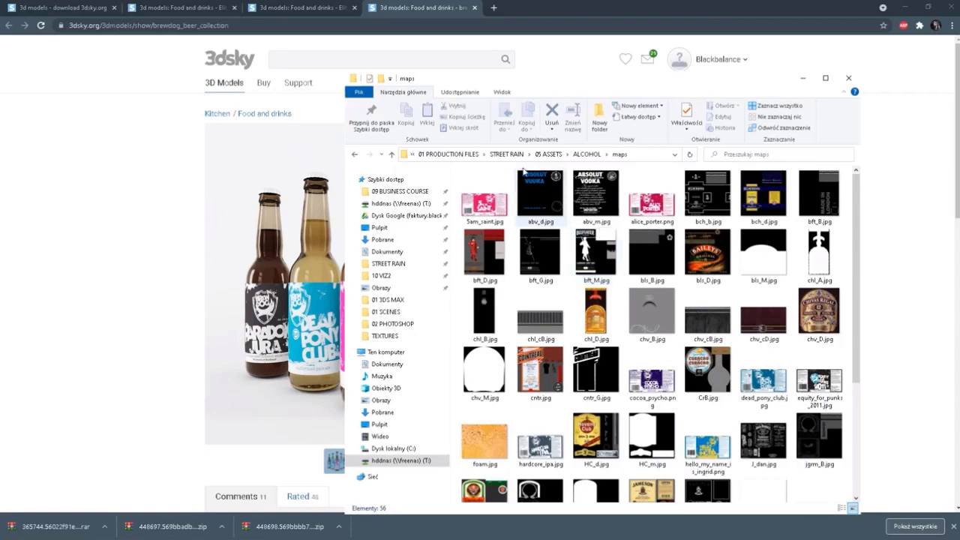
left_click(587, 156)
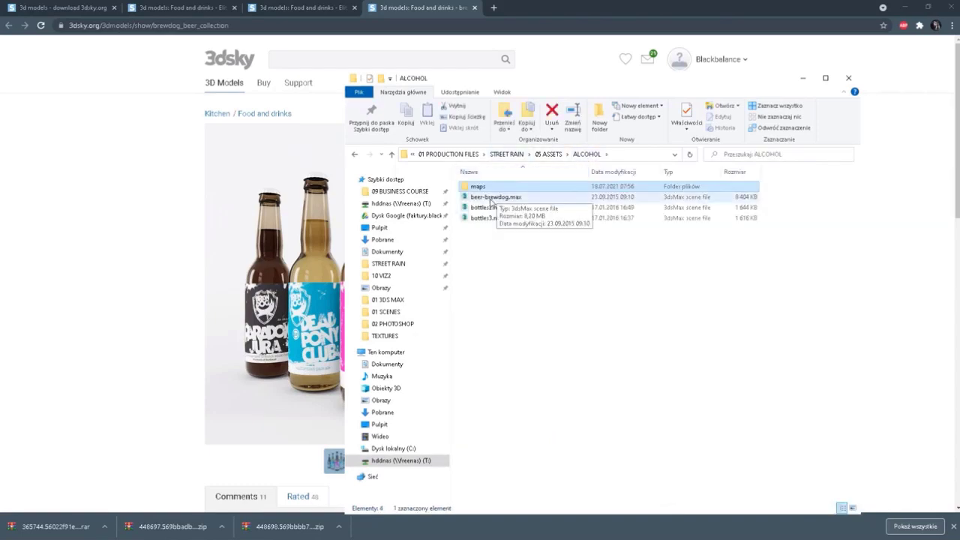
double_click(492, 197)
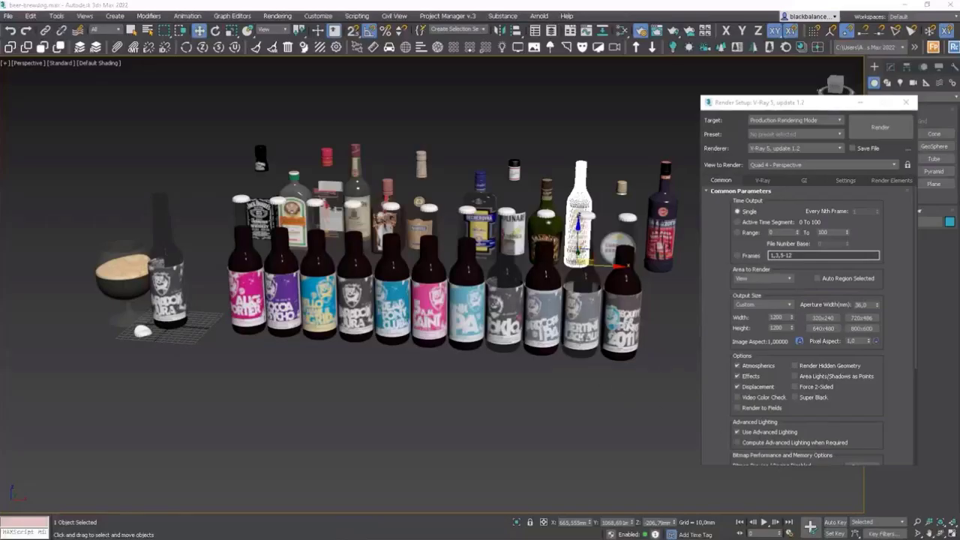
Step: Change the scene's production renderer from V-Ray to Corona
middle_click_drag(588, 337, 590, 311, "alt")
scroll(590, 311, "down", 3)
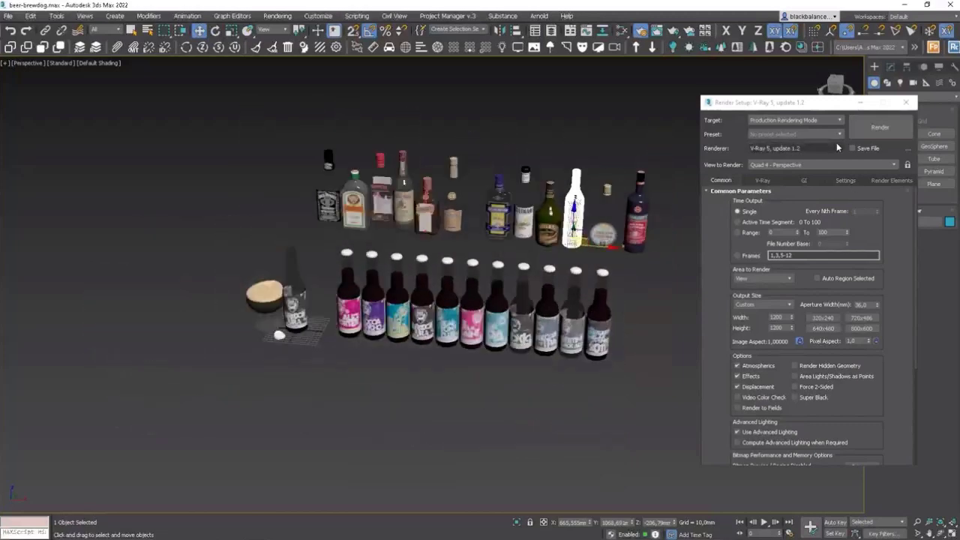
left_click(794, 148)
left_click(792, 197)
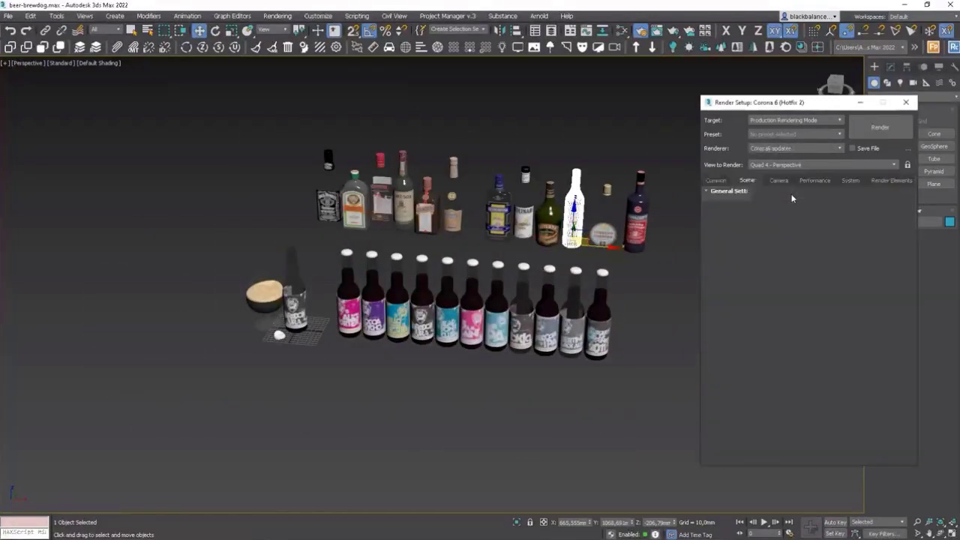
Step: Convert all scene materials, maps and lights with Corona Converter, close the converter and clear the object selection
right_click(652, 279)
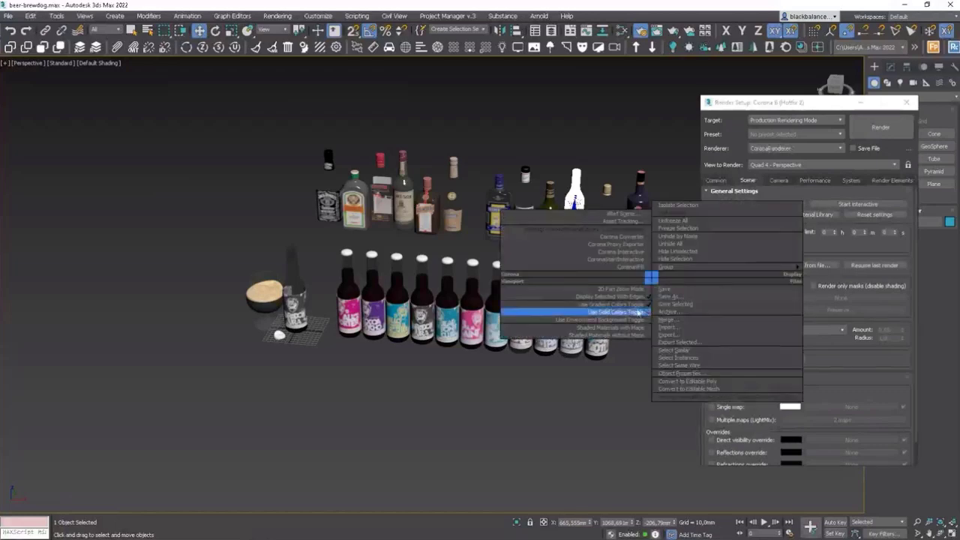
left_click(621, 236)
left_click(384, 378)
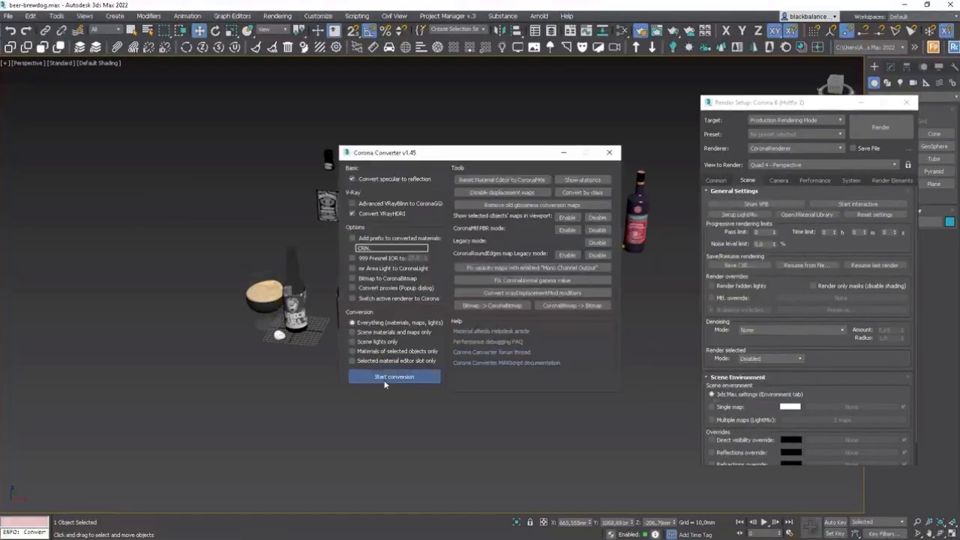
left_click(609, 152)
left_click(670, 156)
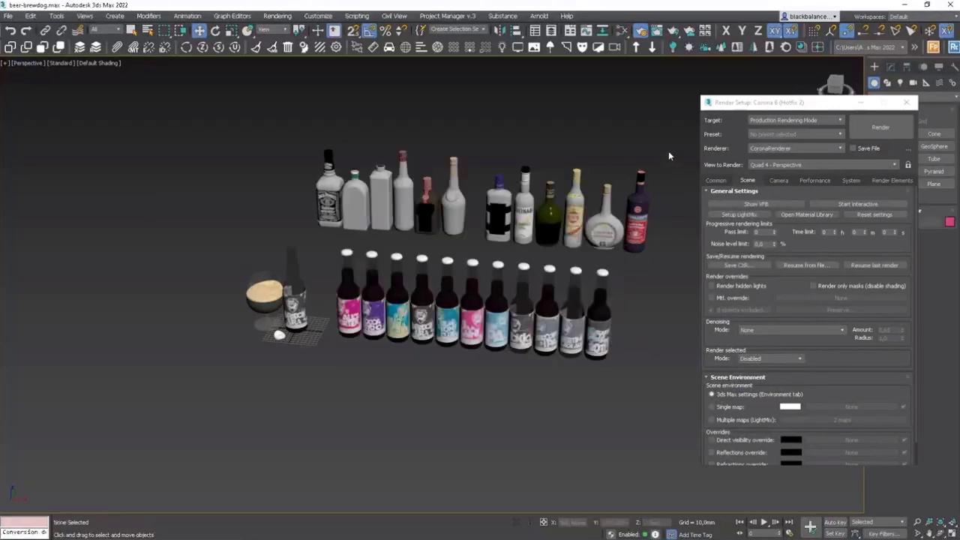
Step: Assign a CoronaSky map as the scene's environment map and close the environment settings
key("8")
left_click(617, 172)
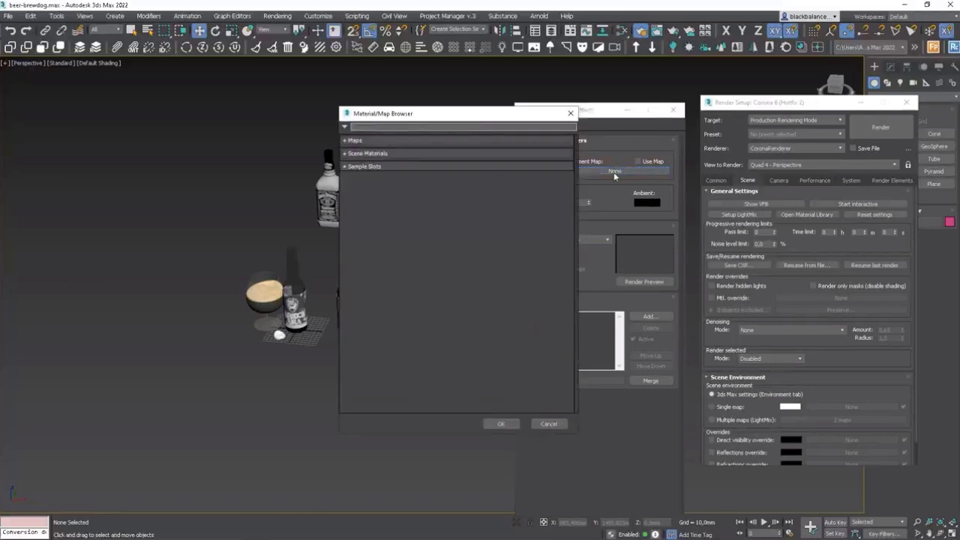
type("sky")
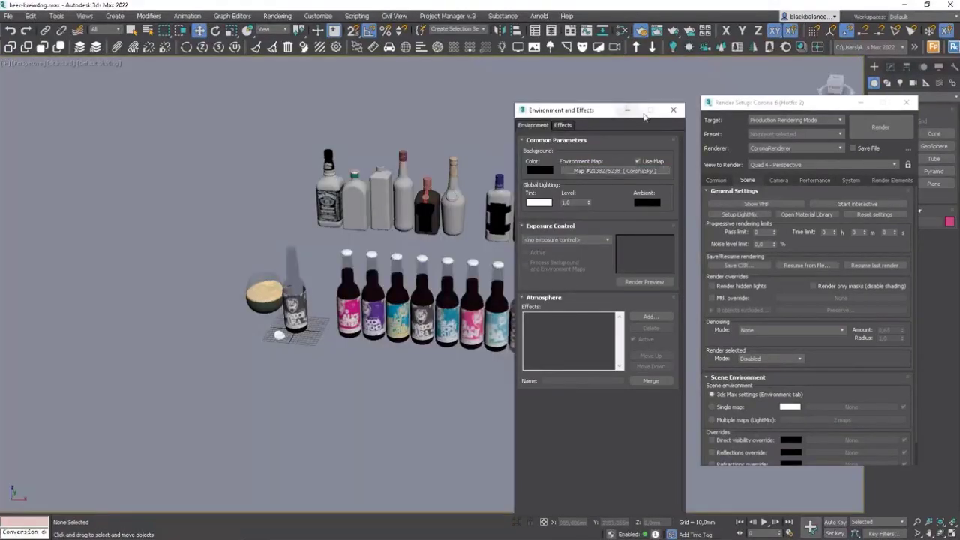
left_click(673, 111)
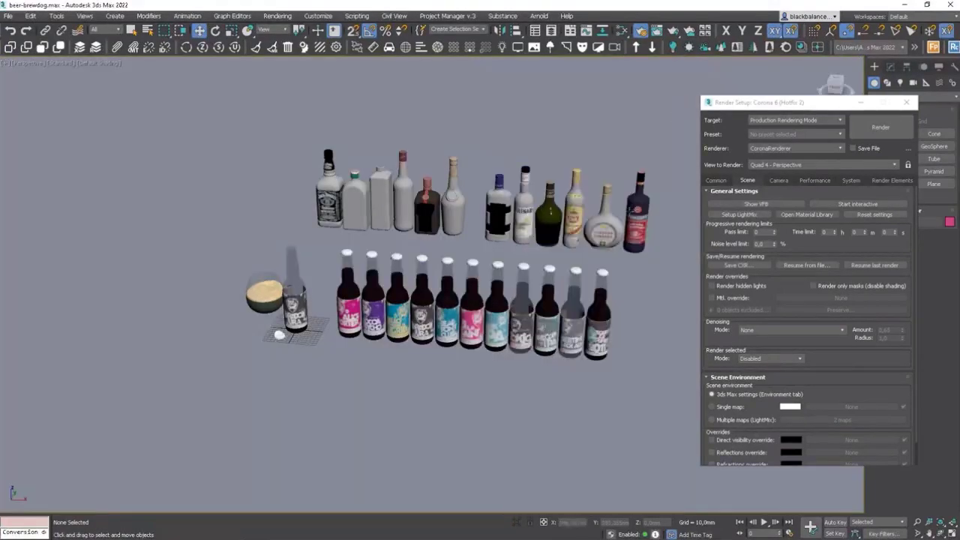
Step: Start Corona interactive rendering and set its tone mapping to exposure -2 and highlight compression 10
right_click(581, 224)
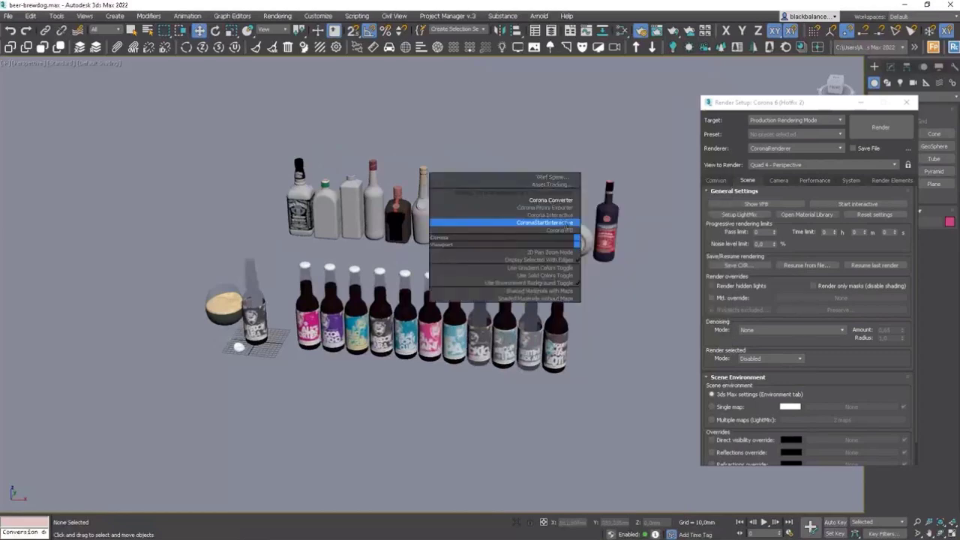
left_click(564, 224)
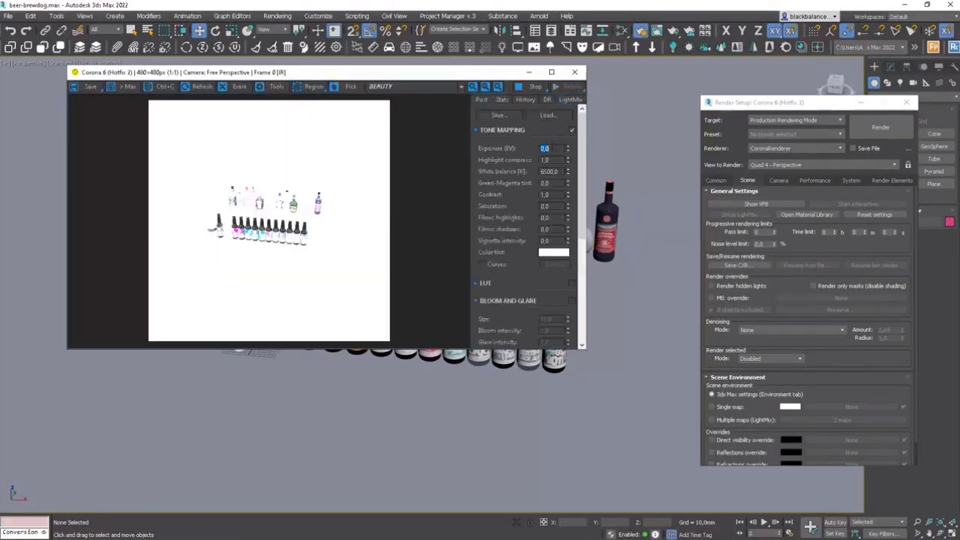
type("0")
key("Tab")
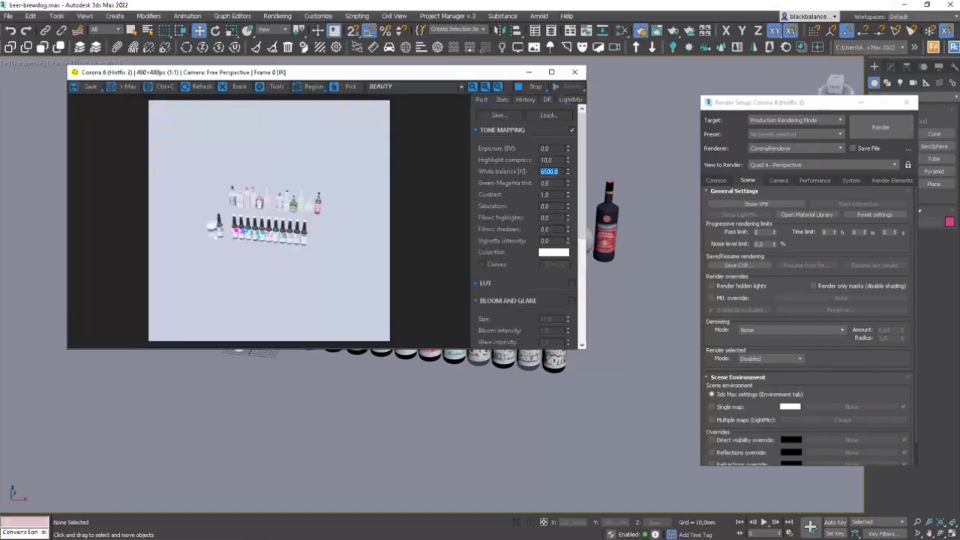
type("-2")
key("Return")
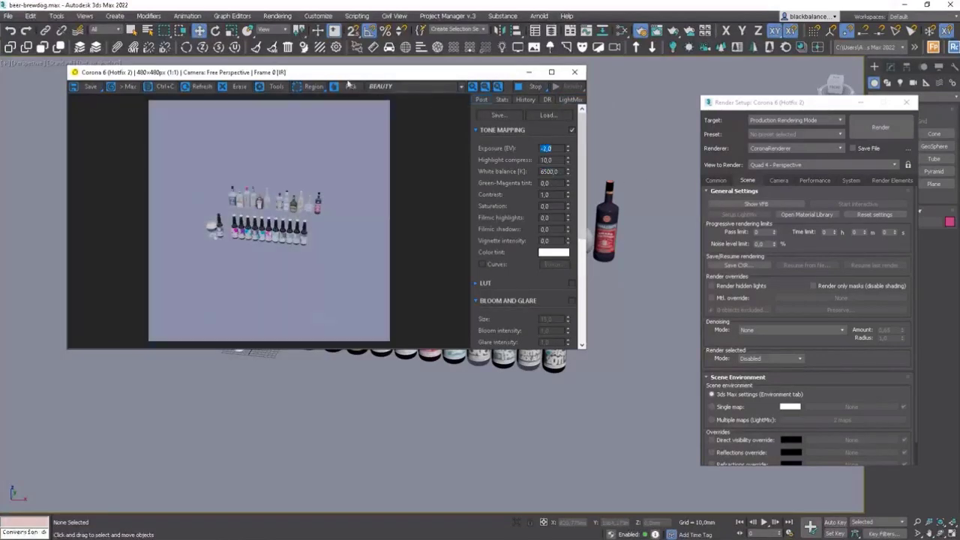
Step: Move the render window aside and examine the converted bottles up close in the viewport and interactive render
left_click_drag(313, 76, 153, 125)
scroll(529, 254, "up", 3)
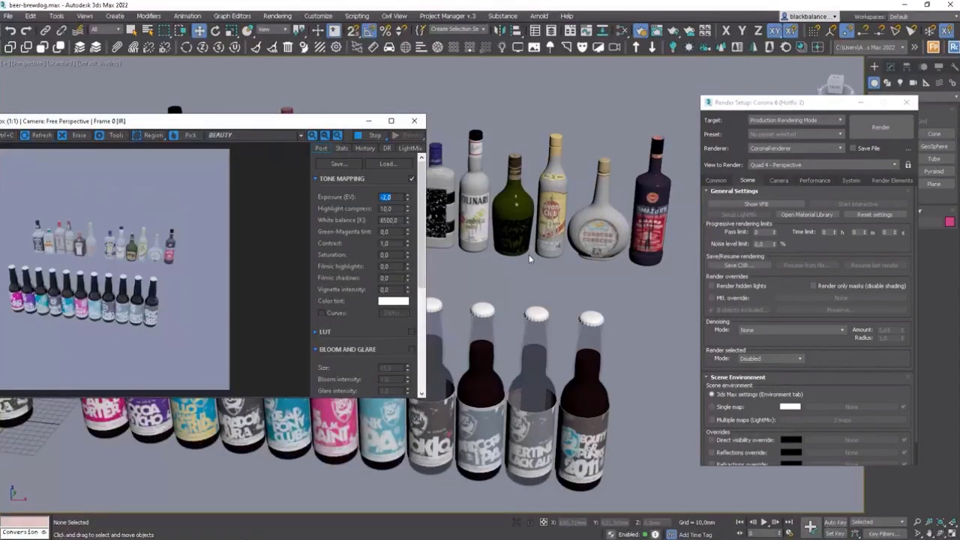
scroll(529, 258, "up", 2)
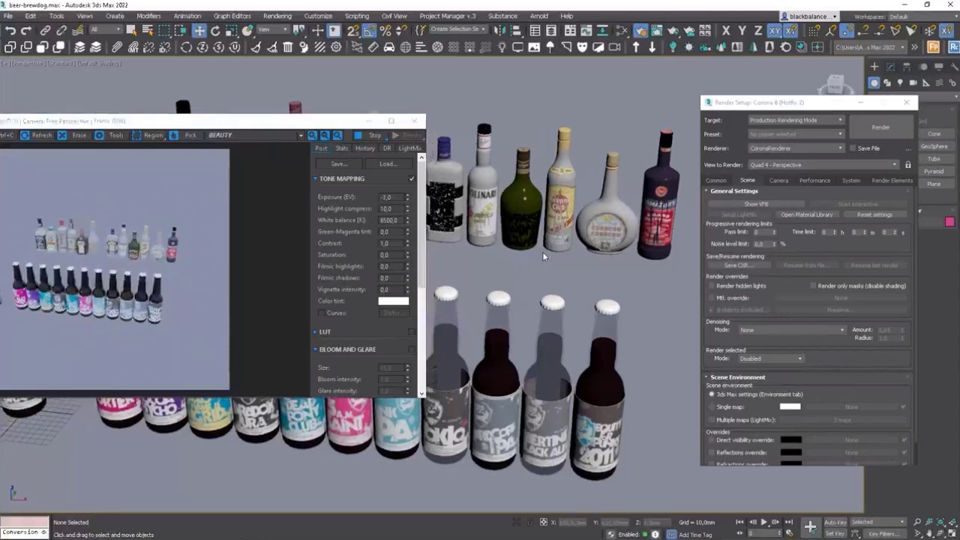
scroll(628, 296, "down", 3)
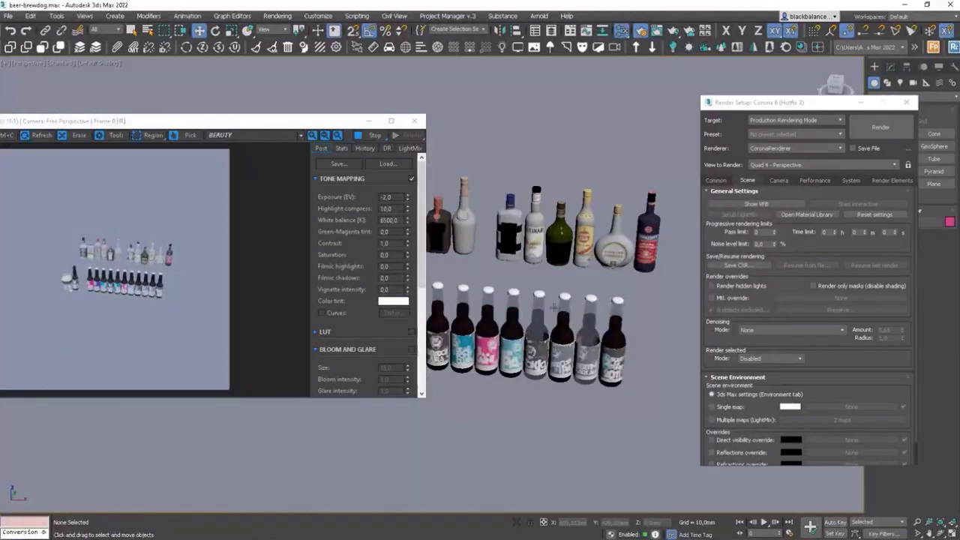
scroll(555, 308, "up", 3)
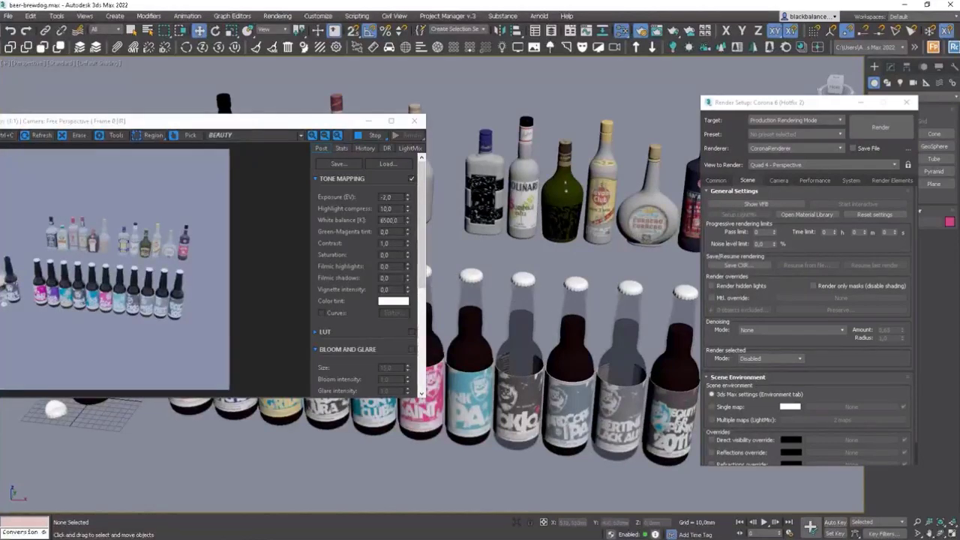
Step: Load the blue-labelled beer bottle's materials into the Slate Material Editor and show the Bottle CoronaMtl's parameters
key("m")
left_click_drag(582, 324, 567, 448)
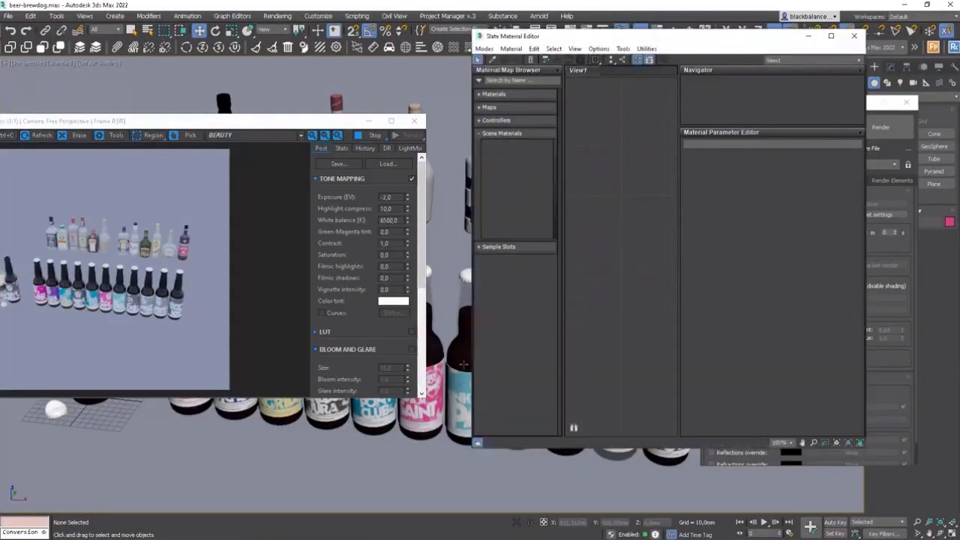
left_click(461, 362)
left_click_drag(517, 144, 634, 160)
double_click(634, 160)
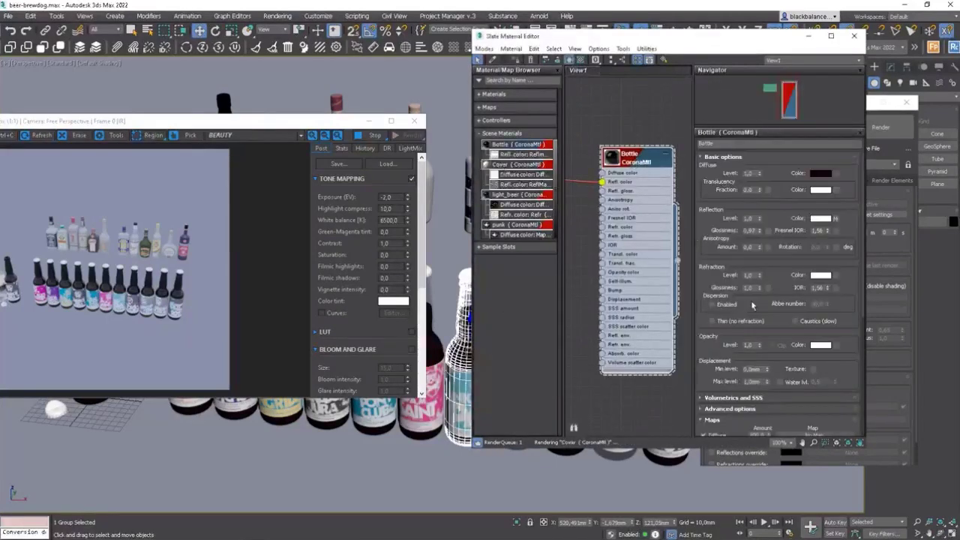
Step: Set the volumetric absorption distance of the Bottle material to 5 mm
scroll(841, 323, "down", 2)
scroll(840, 315, "down", 1)
left_click(804, 325)
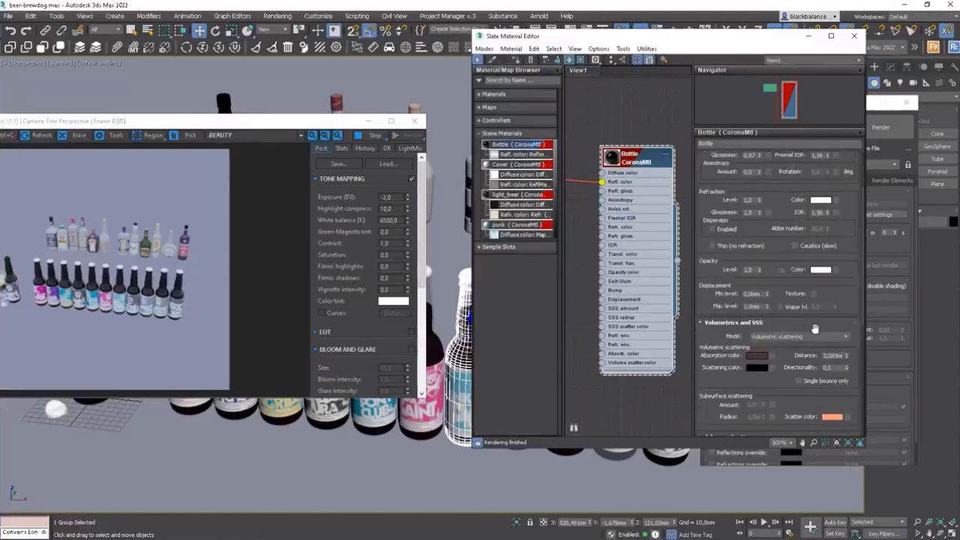
double_click(834, 355)
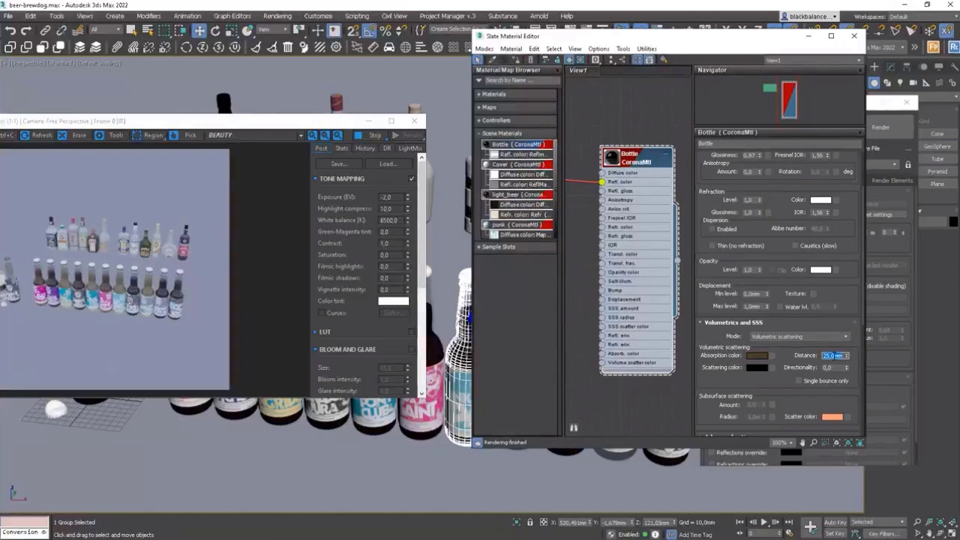
type("5")
key("Return")
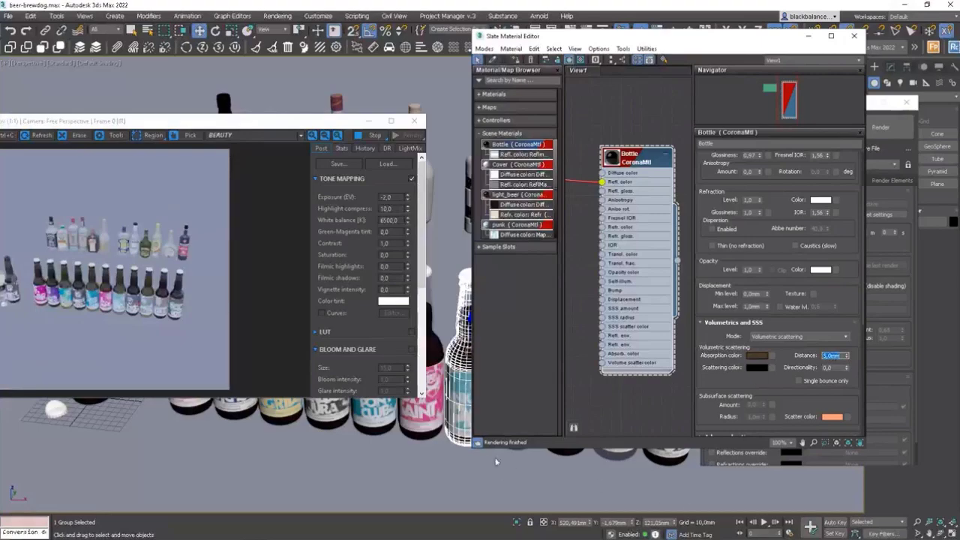
Step: Load the Jameson bottle's Multi/Sub-Object material into the node view and show the parameters of its J_whisk sub-material
middle_click_drag(411, 428, 354, 431)
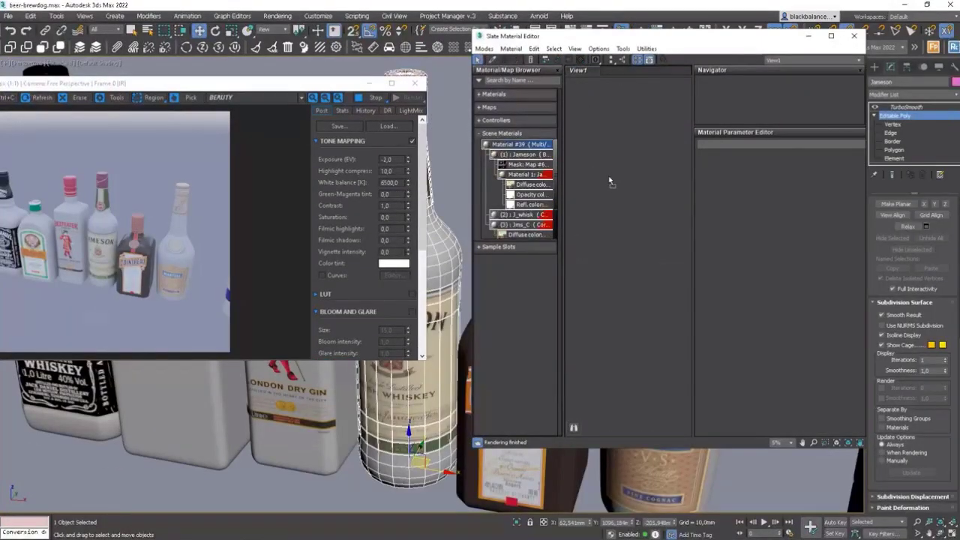
left_click_drag(609, 178, 633, 183)
key("Return")
double_click(634, 184)
scroll(625, 179, "up", 6)
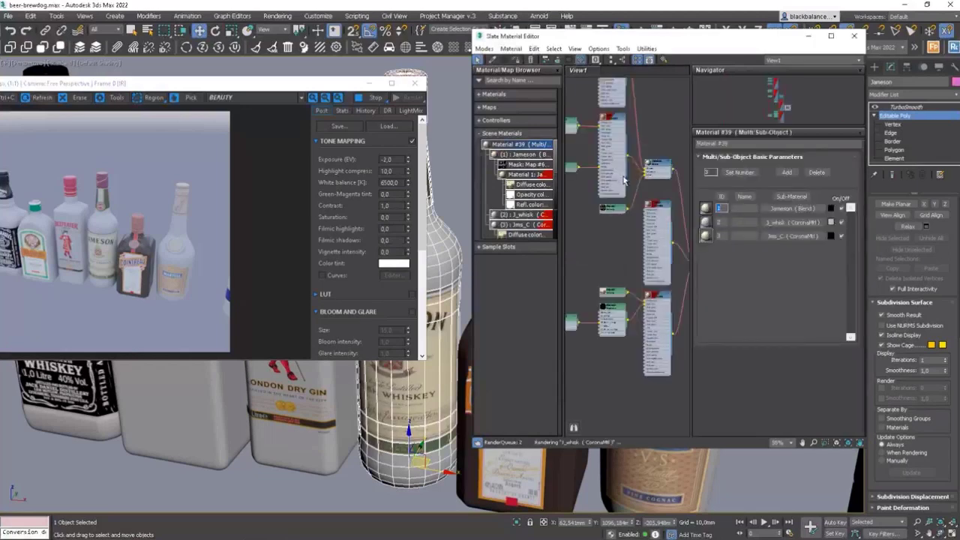
scroll(651, 272, "up", 4)
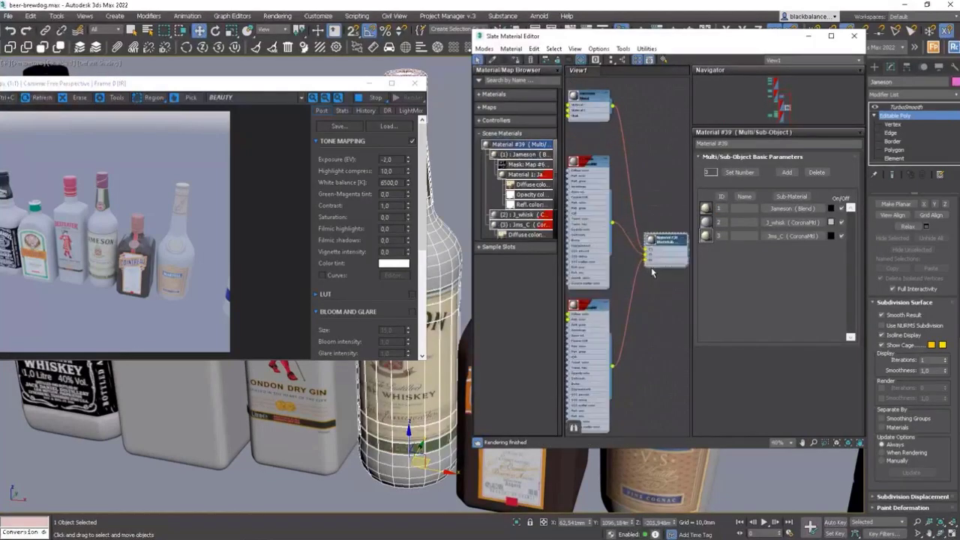
double_click(588, 177)
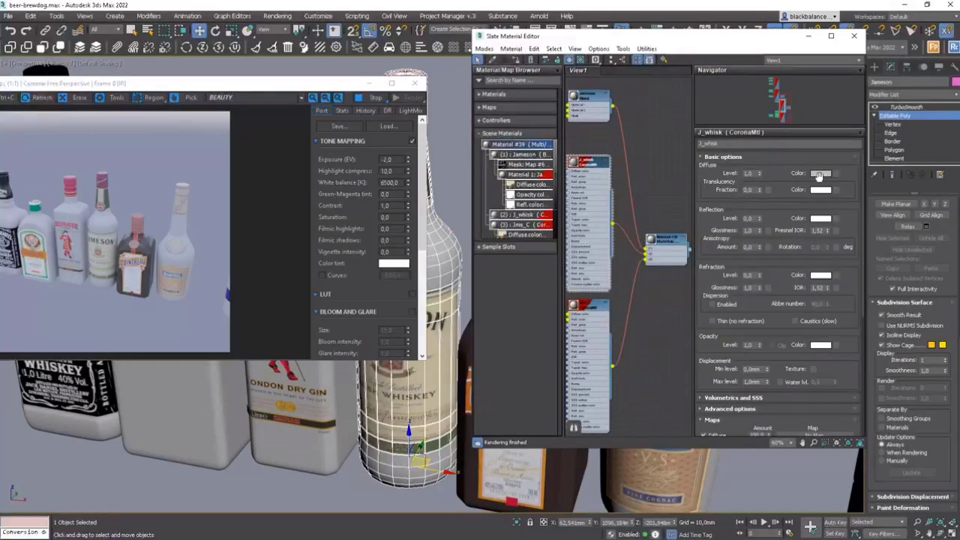
left_click(822, 175)
left_click_drag(588, 221, 573, 215)
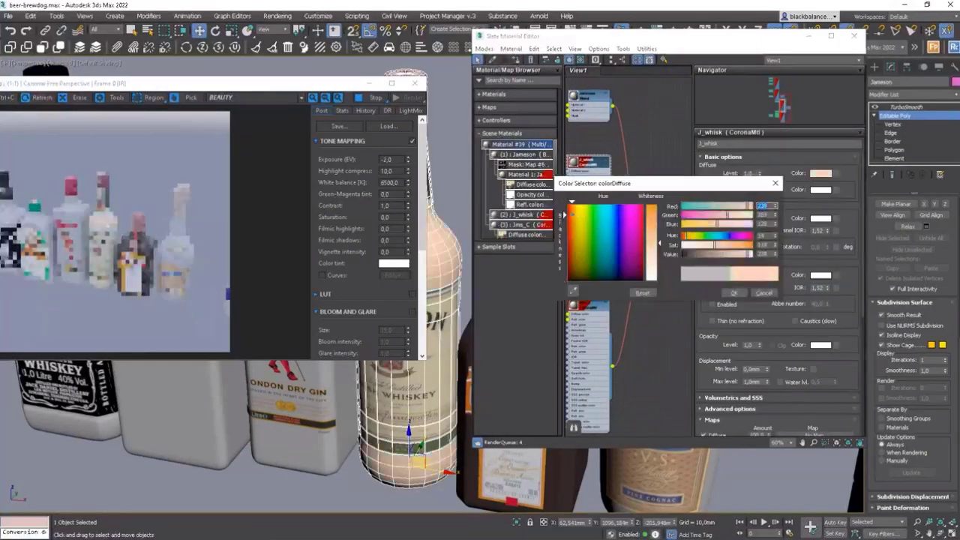
left_click(764, 293)
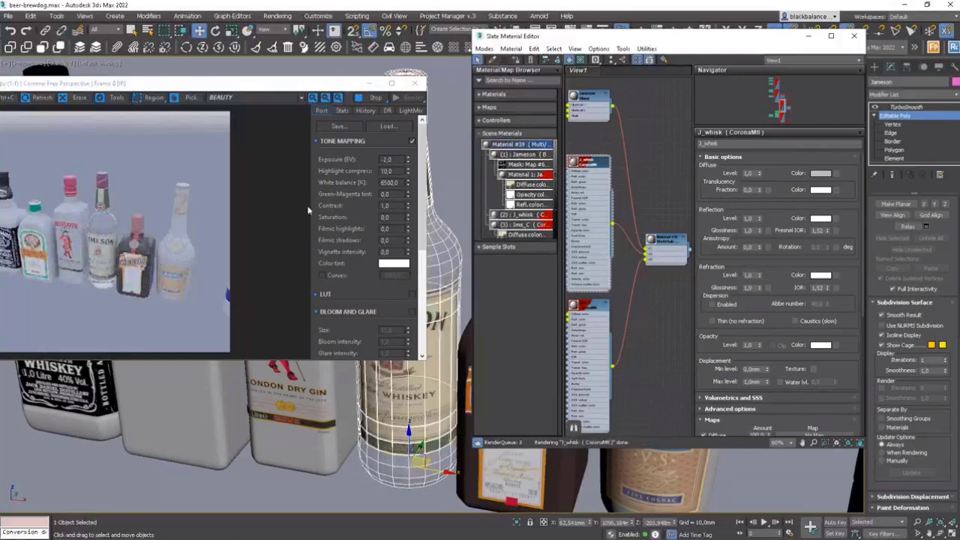
Step: Switch to Chrome to check the Elite alcohol, Set 1 reference image on 3dsky, and return to 3ds Max
left_click(135, 163)
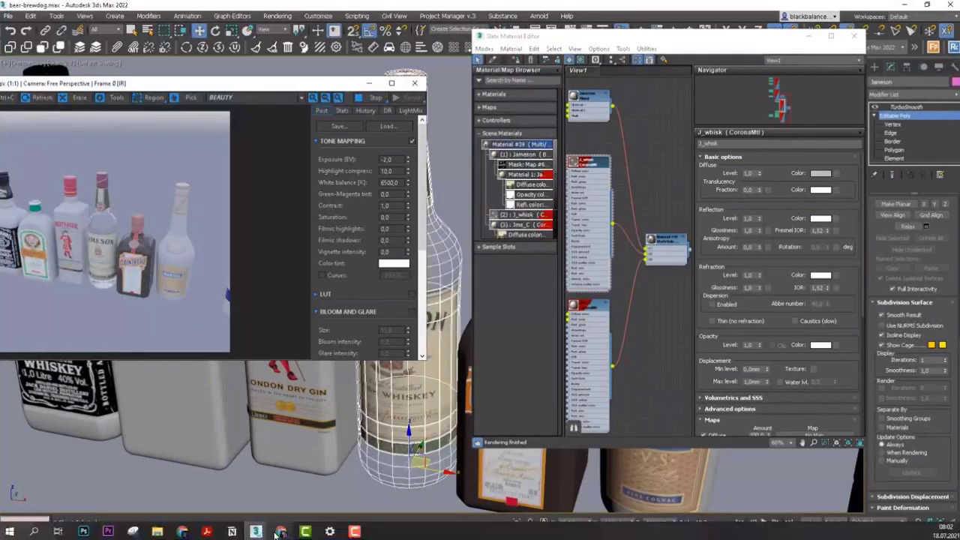
left_click(281, 532)
left_click(323, 9)
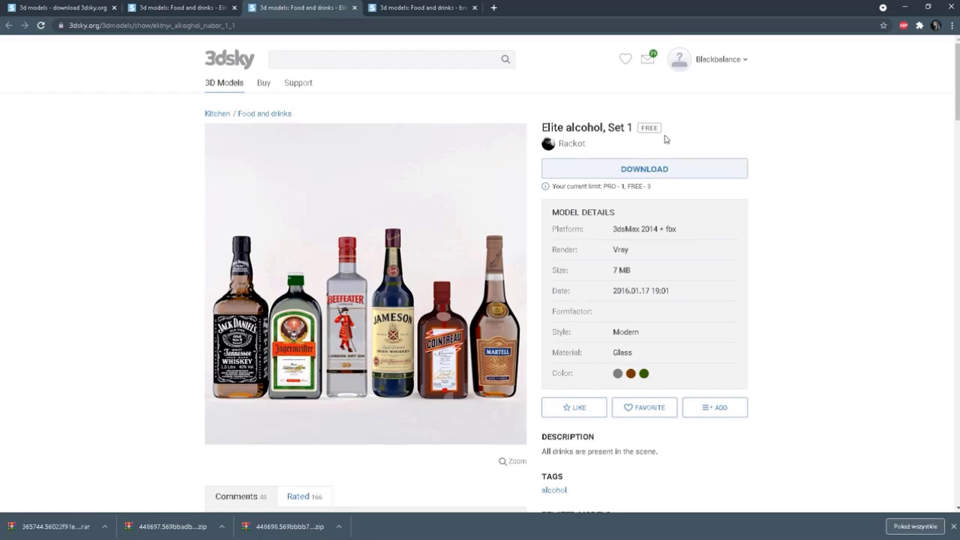
left_click(905, 7)
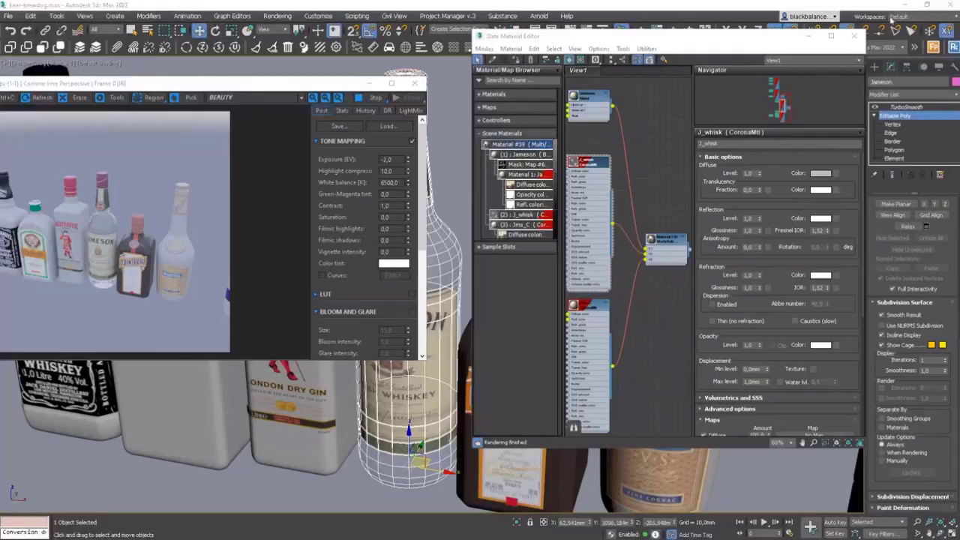
Step: Give the J_whisk material a saturated blue volumetric absorption color and an absorption distance of 5 mm
left_click(783, 401)
left_click(764, 338)
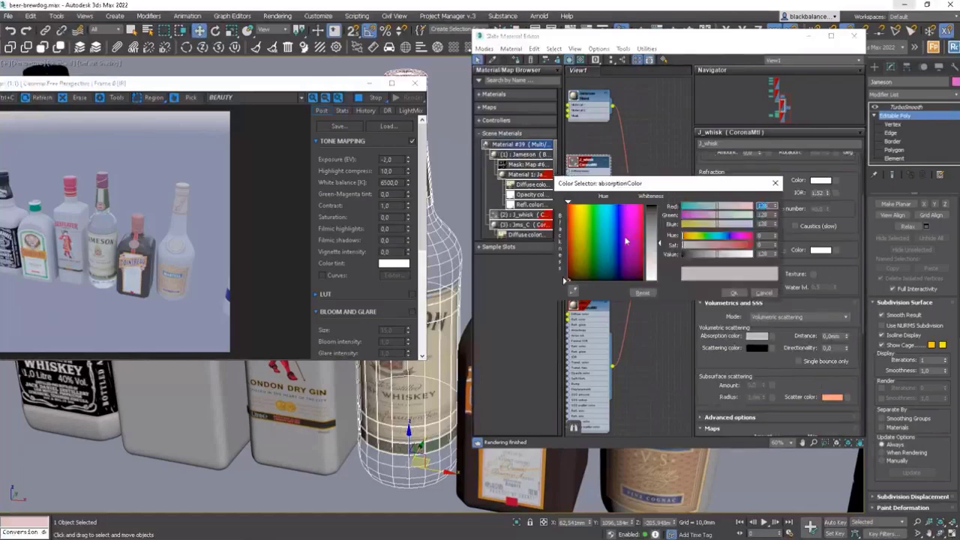
left_click_drag(653, 242, 653, 224)
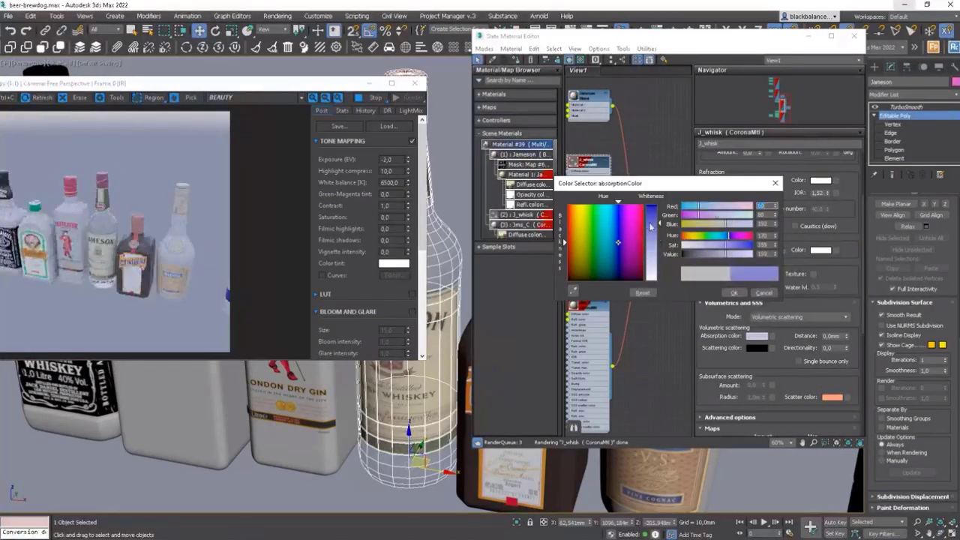
left_click_drag(728, 236, 726, 236)
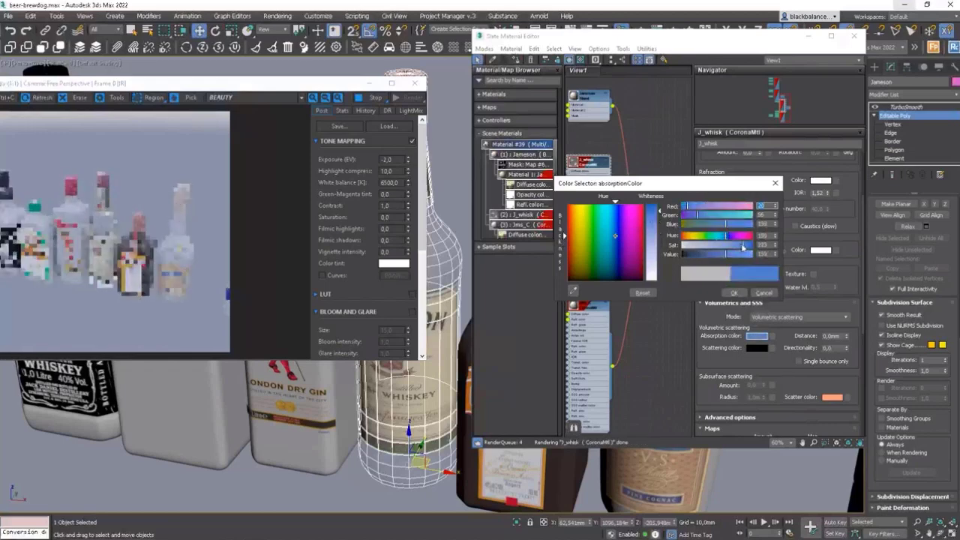
left_click(735, 293)
double_click(831, 336)
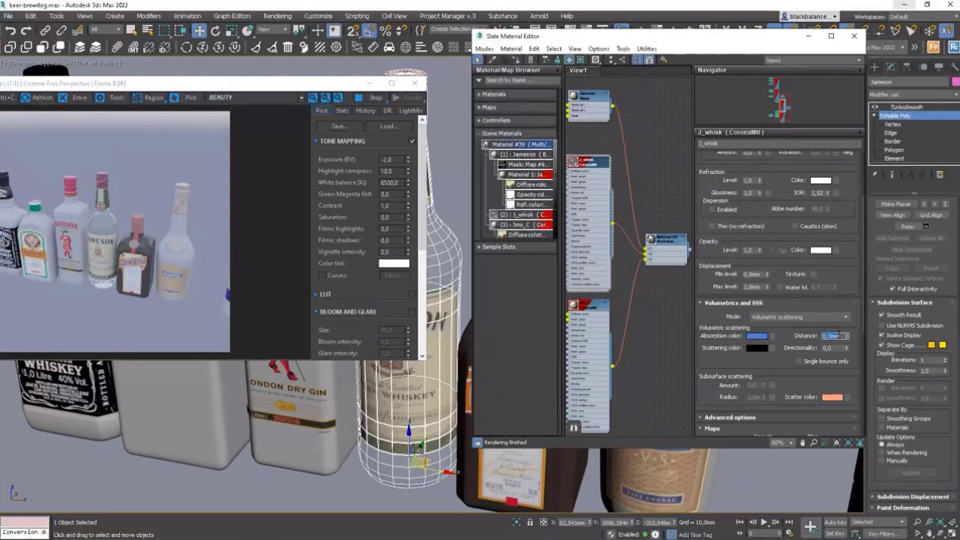
type("5")
key("Return")
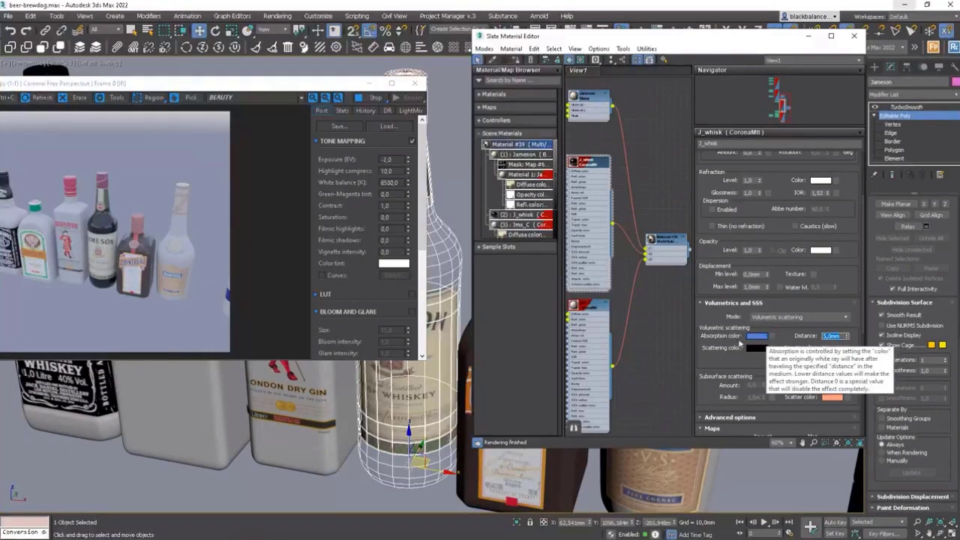
Step: Lighten the J_whisk absorption color to a pale blue
middle_click_drag(332, 426, 395, 411, "alt")
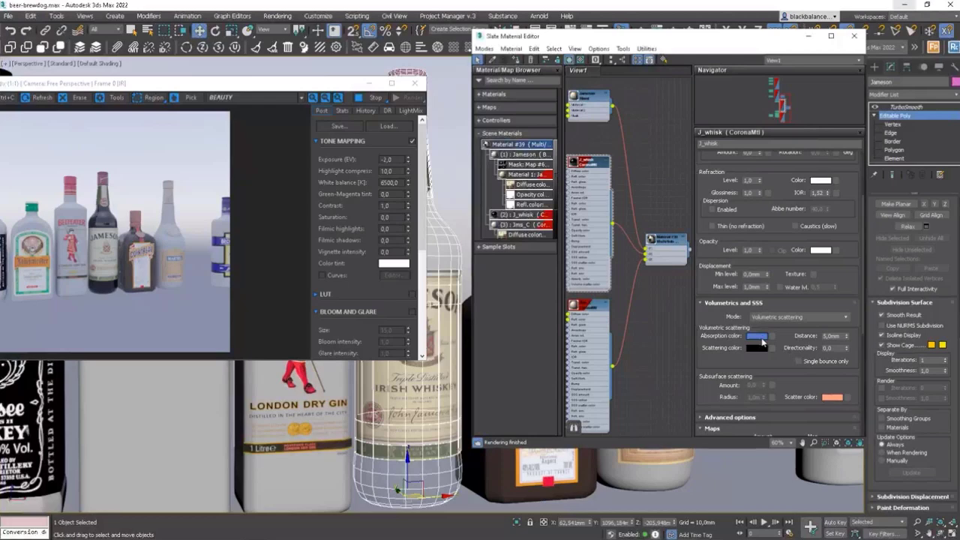
left_click(758, 336)
left_click(666, 238)
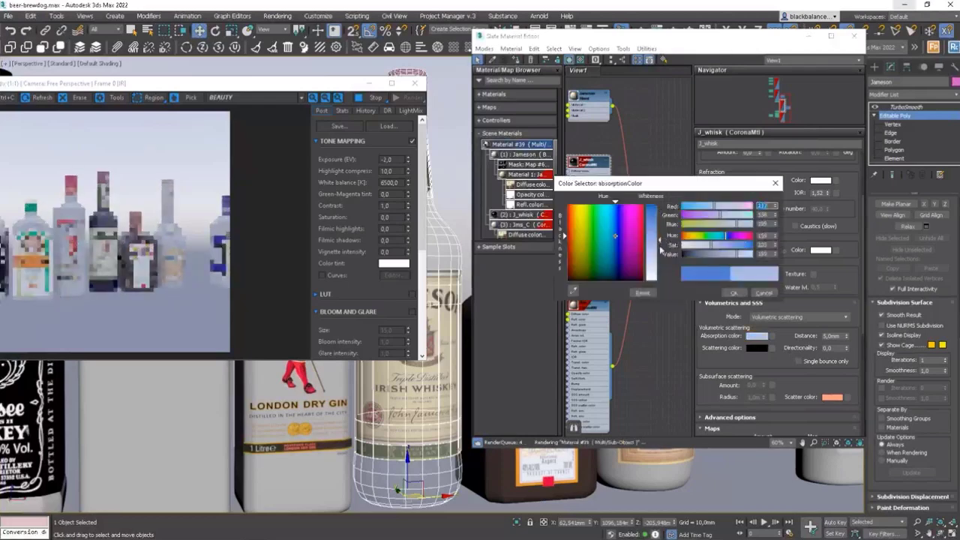
left_click(738, 295)
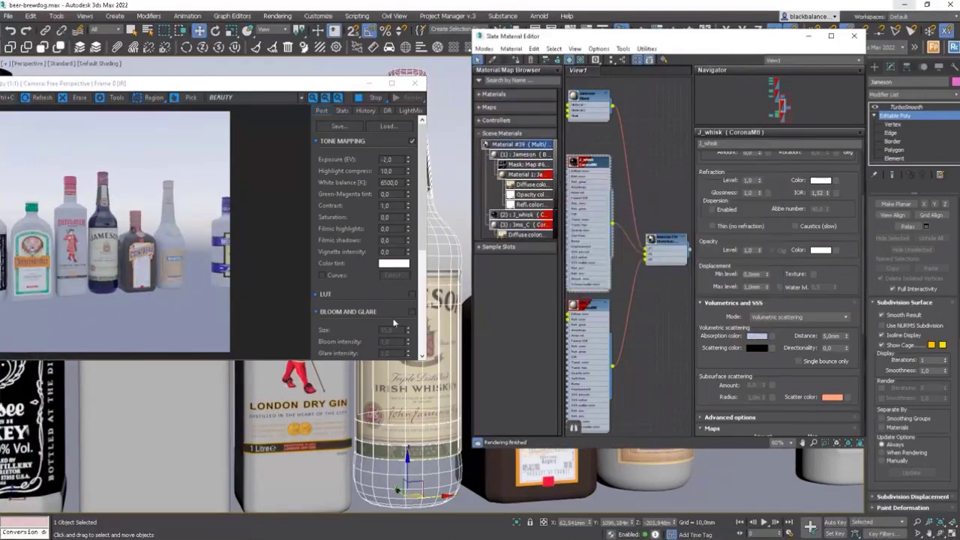
Step: Examine the liquor bottles from several angles and distances in the viewport and interactive render
middle_click_drag(405, 420, 374, 433, "alt")
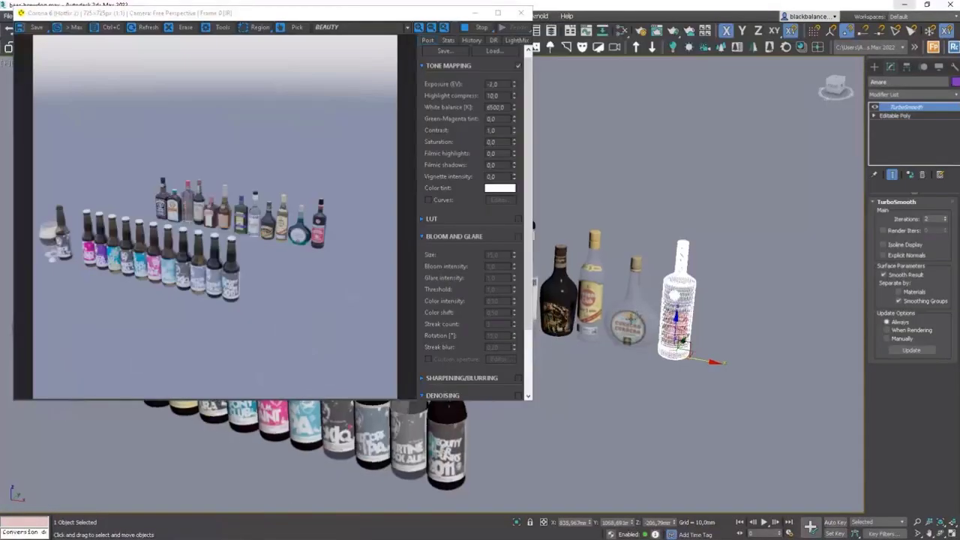
scroll(675, 301, "up", 3)
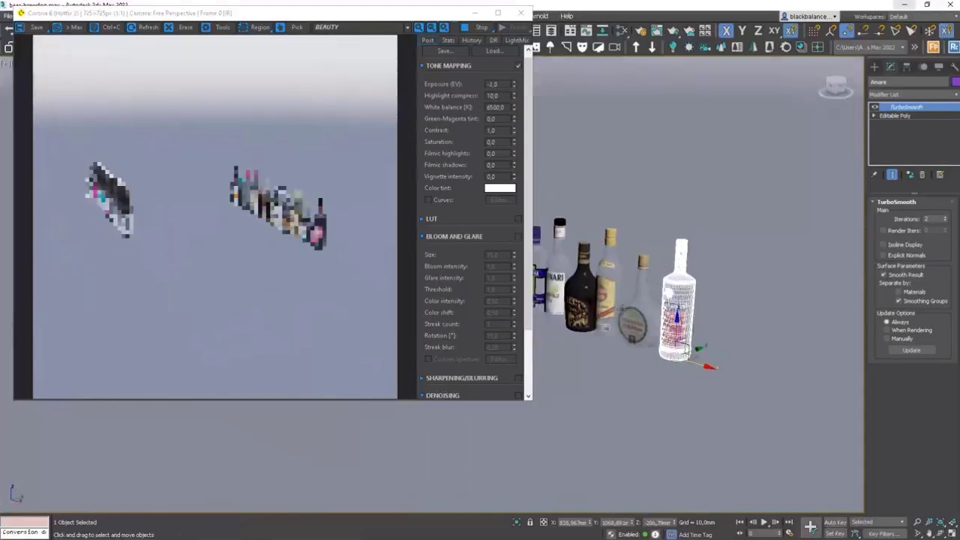
middle_click_drag(622, 309, 669, 295, "alt")
middle_click_drag(600, 304, 722, 330)
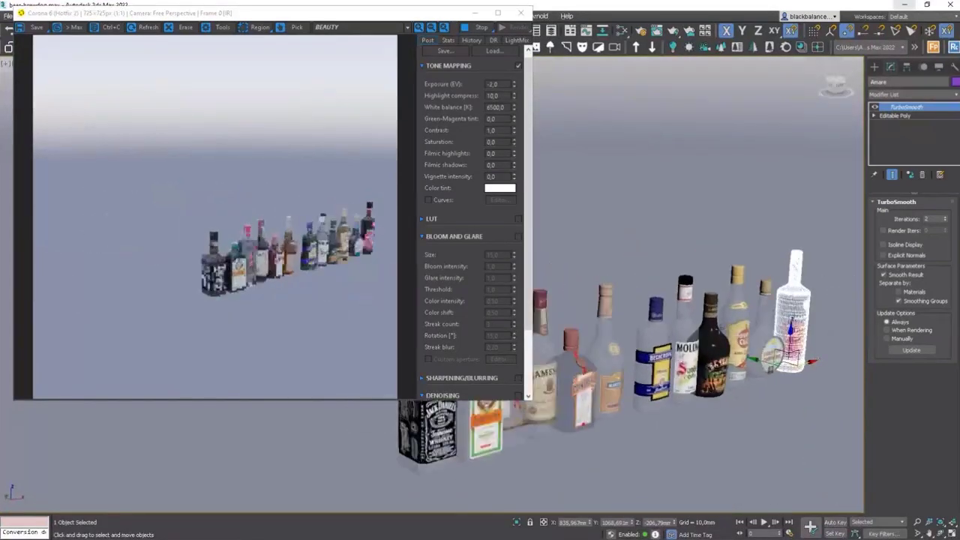
scroll(655, 361, "up", 3)
scroll(675, 353, "up", 3)
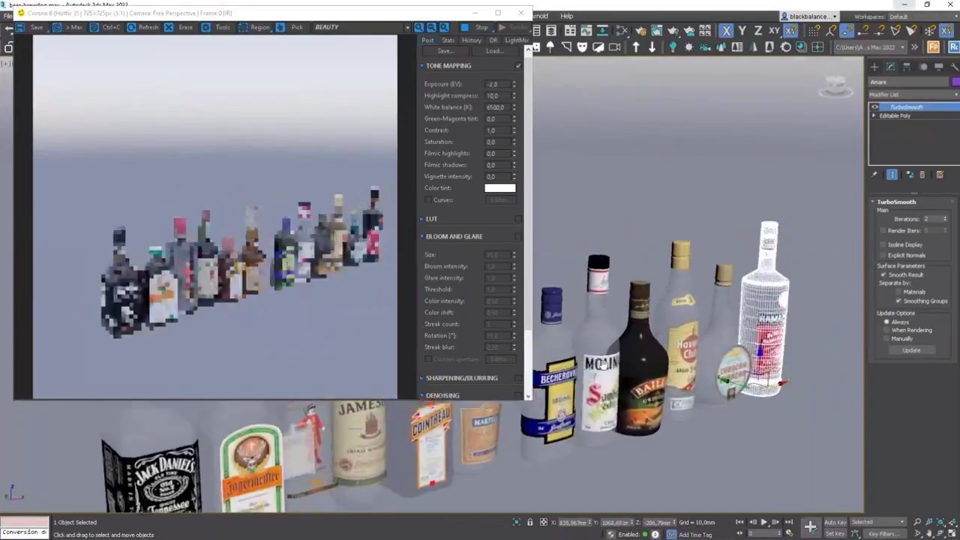
middle_click_drag(603, 364, 584, 365)
scroll(593, 366, "down", 6)
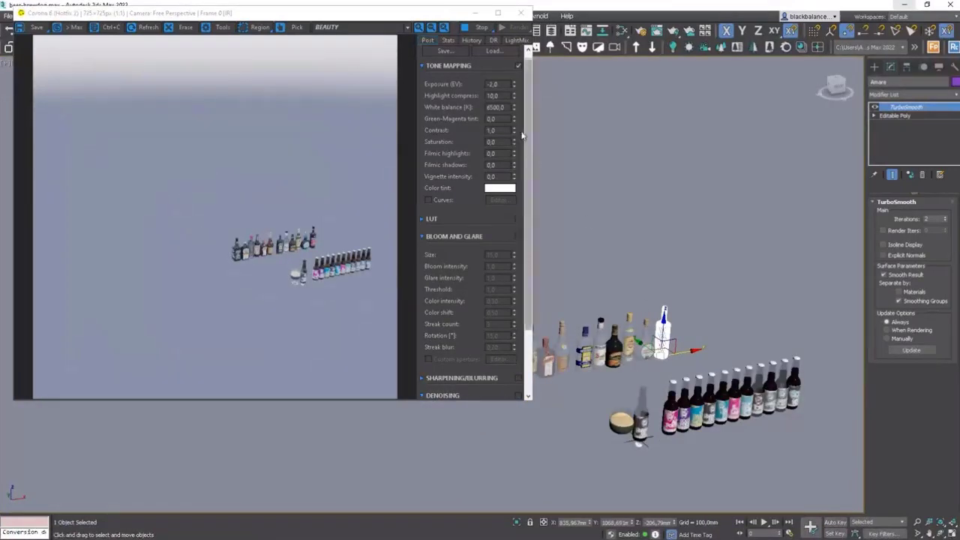
Step: Close the Corona render window and clear the object selection
left_click(521, 13)
middle_click_drag(652, 296, 480, 295)
middle_click_drag(480, 295, 544, 273, "alt")
left_click(691, 241)
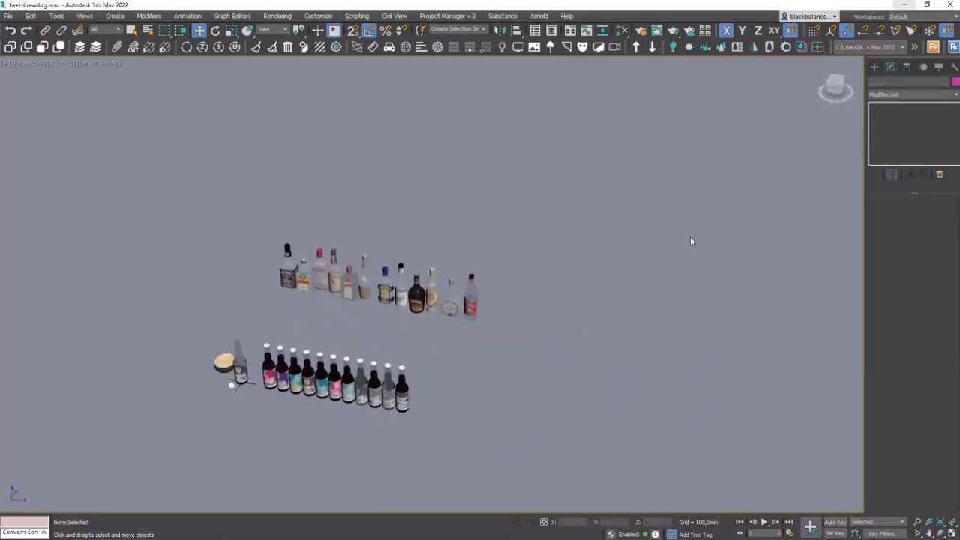
Step: Create a RailClone Pro object in the empty space beside the bottle rows and show its modifier parameters
left_click(949, 51)
left_click_drag(686, 339, 731, 354)
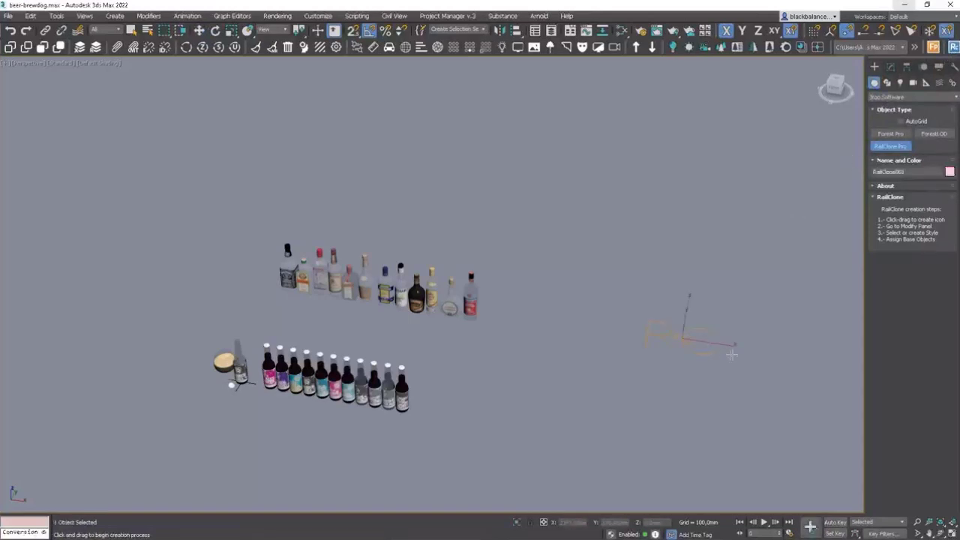
left_click(890, 66)
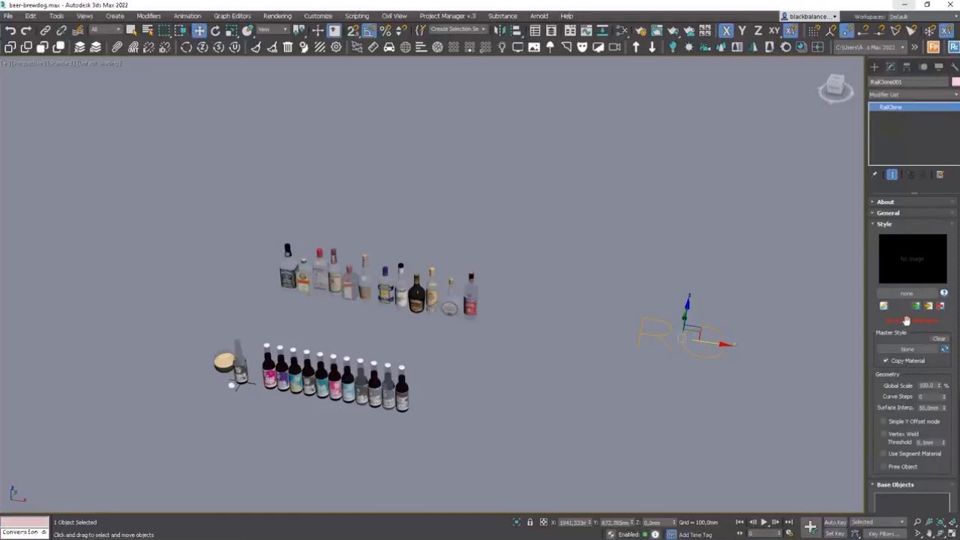
Step: Open the RailClone library for this object and show the Groceries presets under Architecture, Building types, Supermarkets
left_click(884, 306)
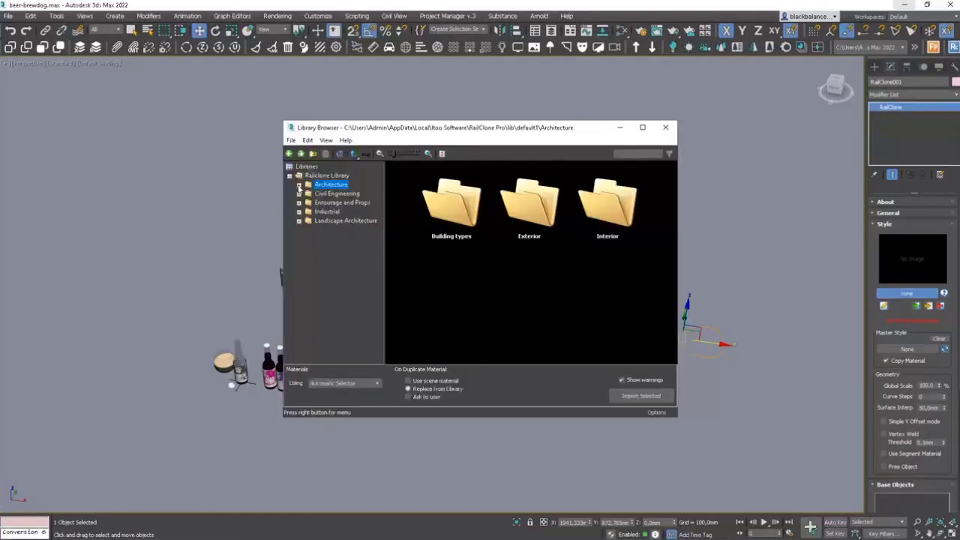
left_click(299, 184)
left_click(308, 194)
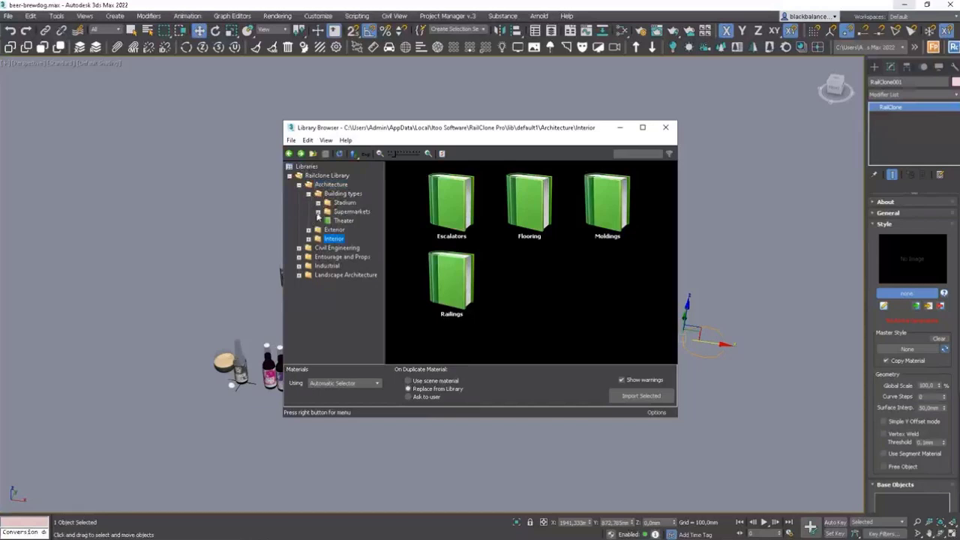
left_click(317, 212)
left_click(366, 221)
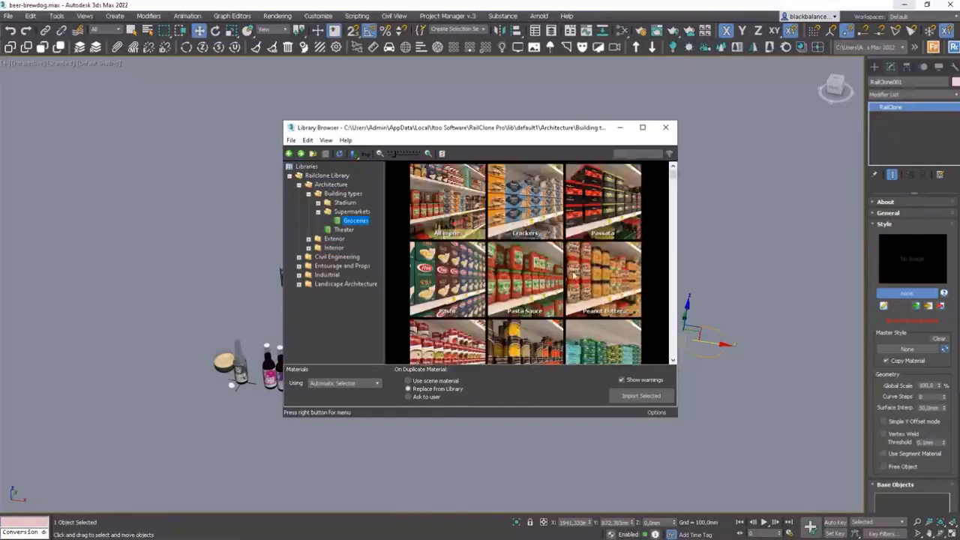
Step: Import the Wine Bottles preset into the RailClone object, accepting the missing DLLs
scroll(574, 276, "down", 3)
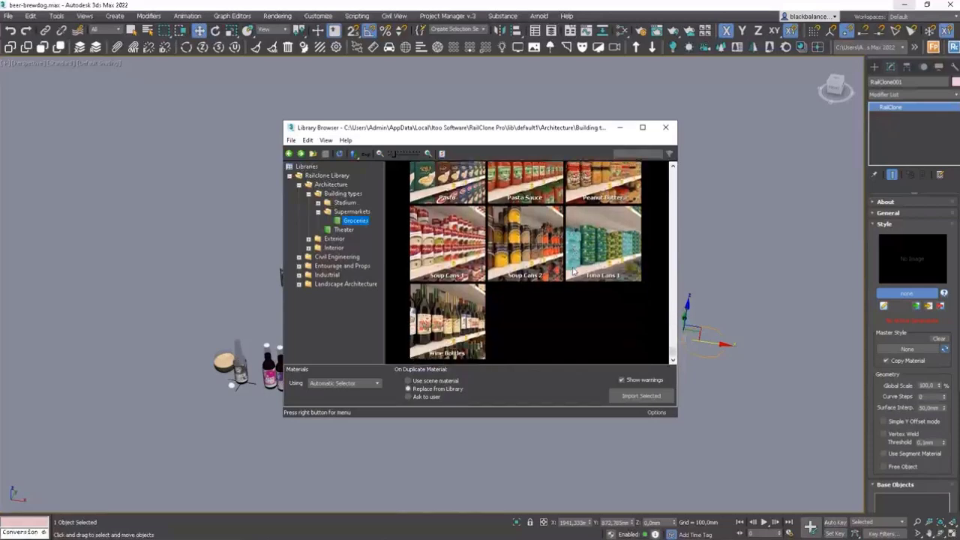
left_click(434, 323)
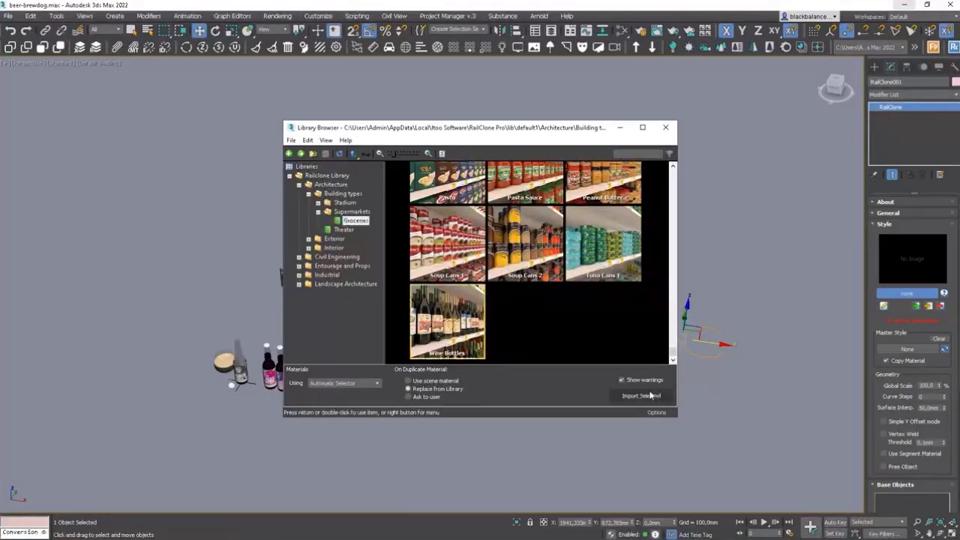
left_click(635, 395)
left_click(549, 297)
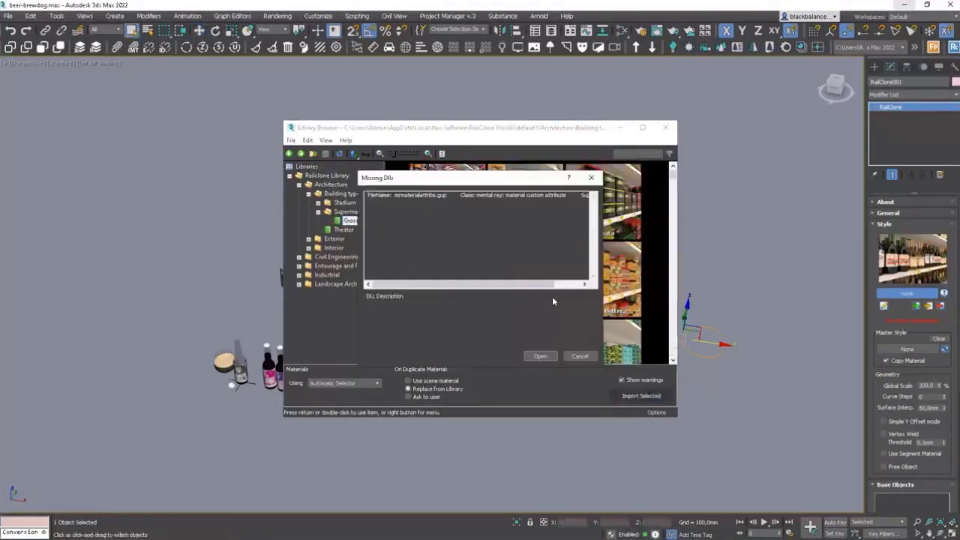
left_click(540, 357)
left_click(488, 321)
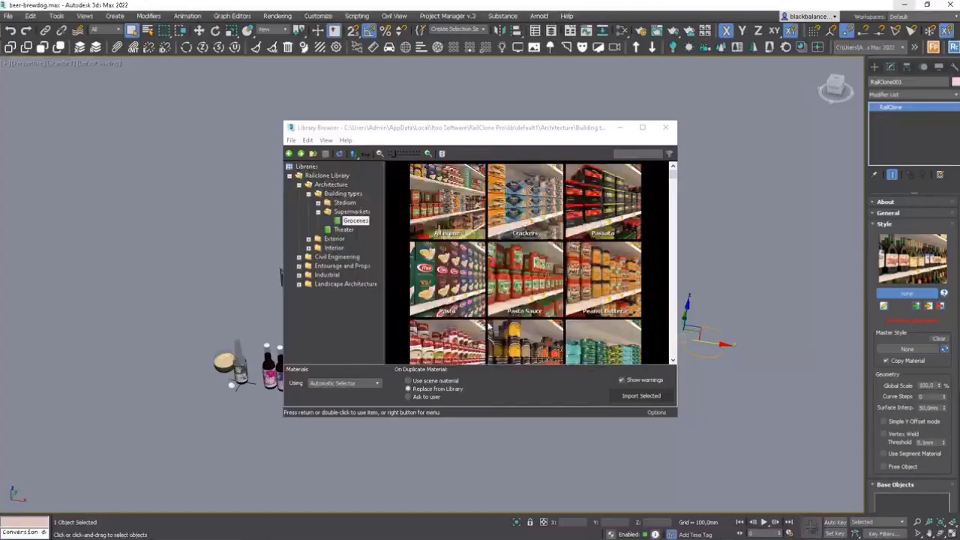
Step: Draw a straight two-point line spline in the empty area in front of the RailClone icon
scroll(593, 304, "up", 2)
middle_click_drag(594, 301, 542, 291)
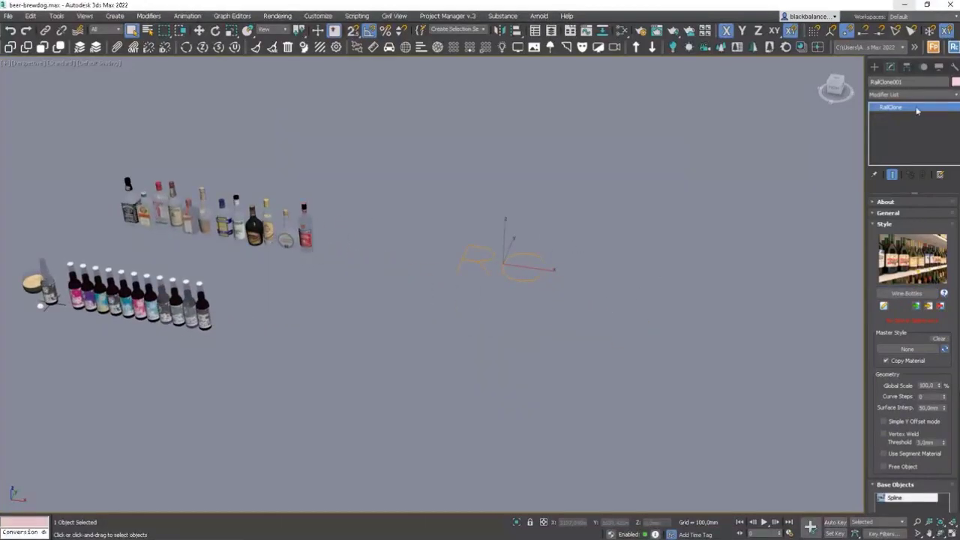
left_click(875, 68)
left_click(888, 82)
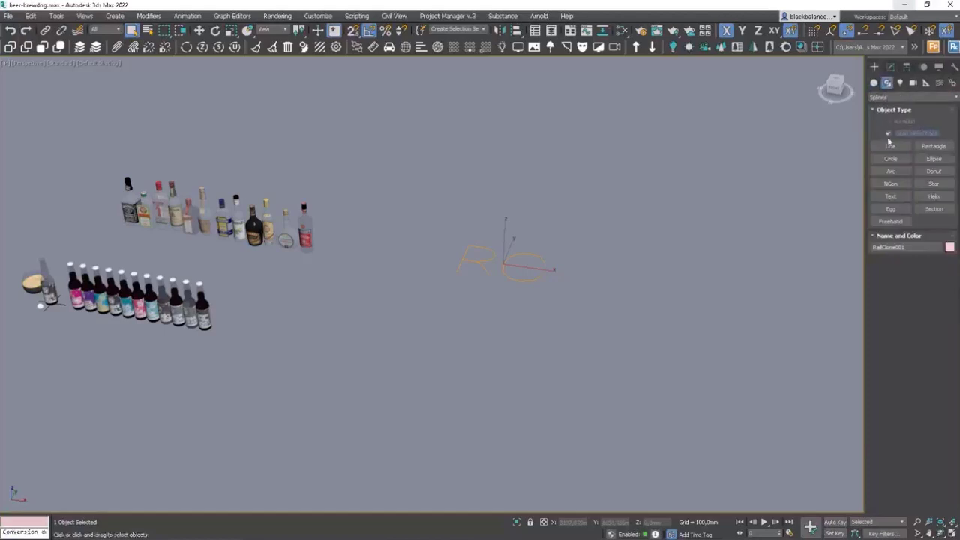
left_click(890, 145)
left_click(428, 342)
left_click(770, 368)
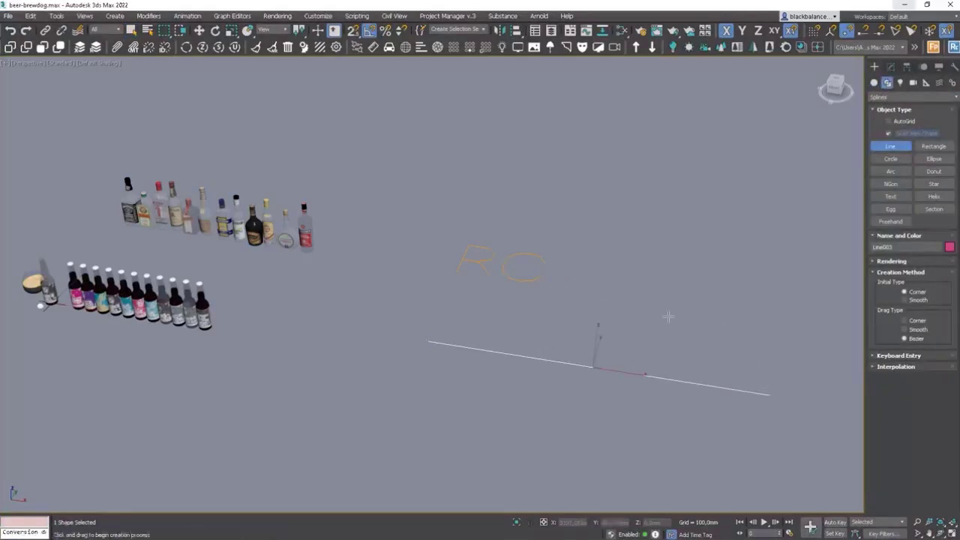
right_click(503, 281)
Step: Select the RailClone object and assign the new line as its Spline base object
left_click(504, 275)
left_click(890, 66)
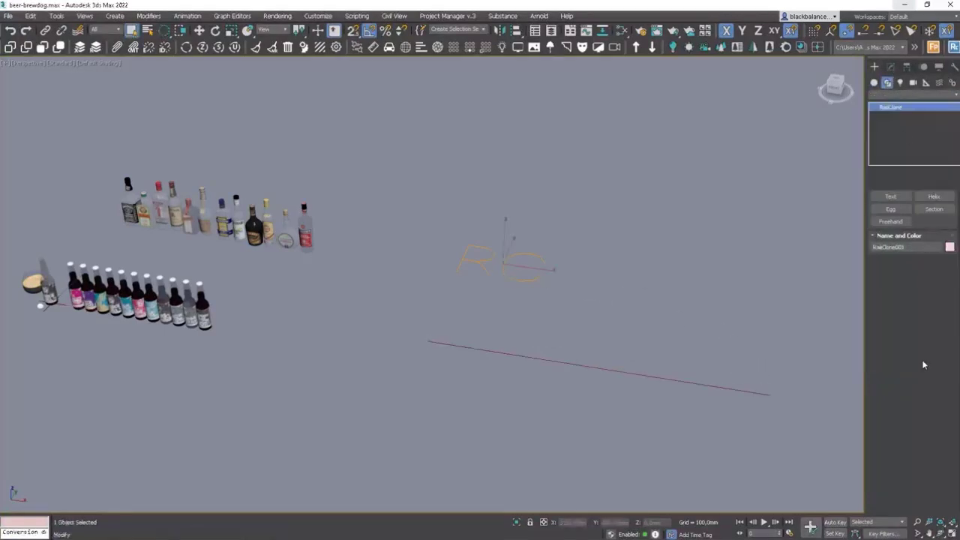
left_click(910, 381)
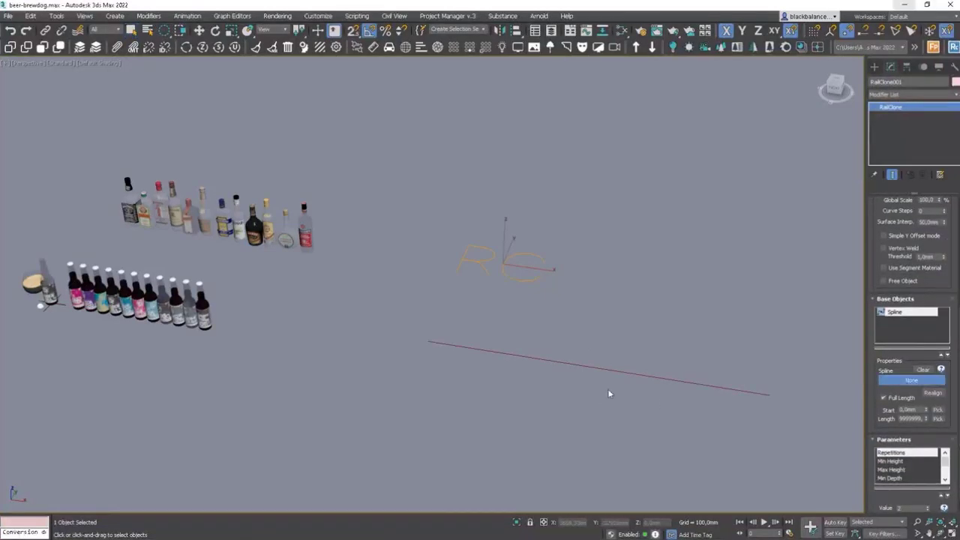
left_click(622, 372)
Step: Switch the RailClone viewport display from boxes to Mesh so the wine bottles are drawn
middle_click_drag(621, 373, 651, 381, "alt")
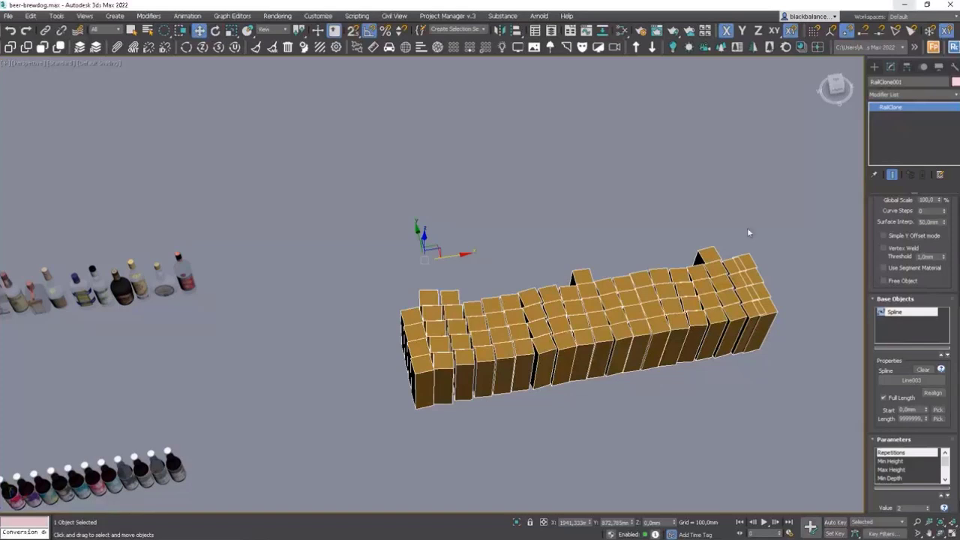
scroll(947, 334, "up", 5)
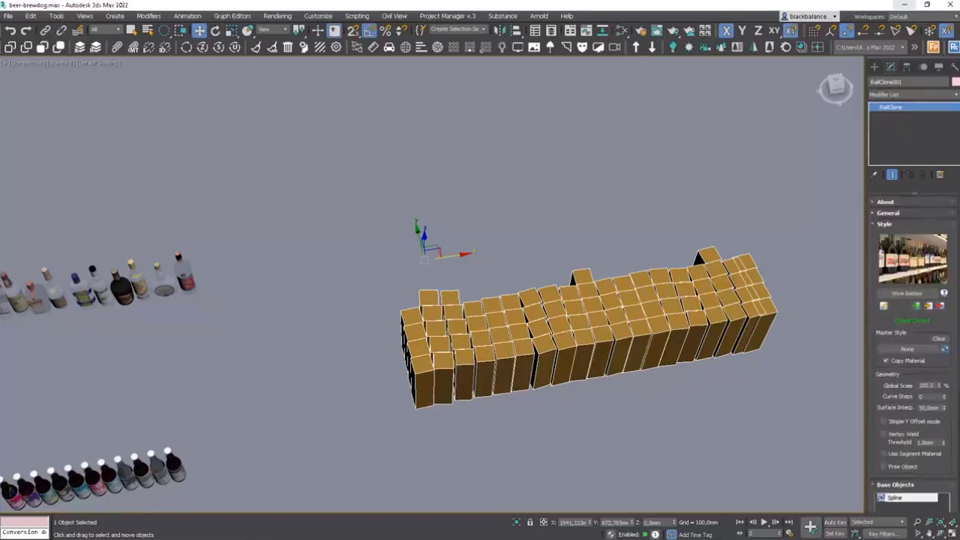
scroll(953, 337, "down", 1)
scroll(895, 308, "down", 5)
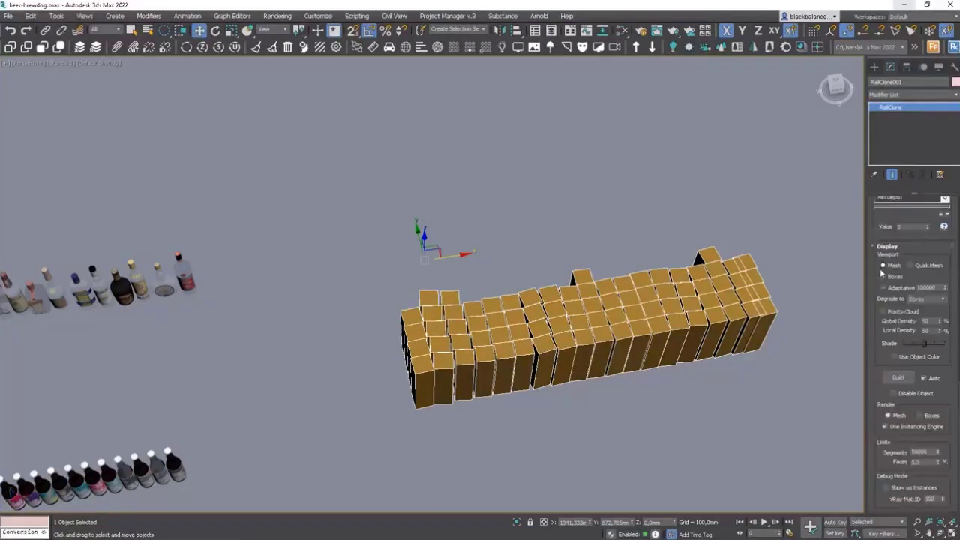
left_click(883, 267)
middle_click_drag(709, 366, 674, 323, "alt")
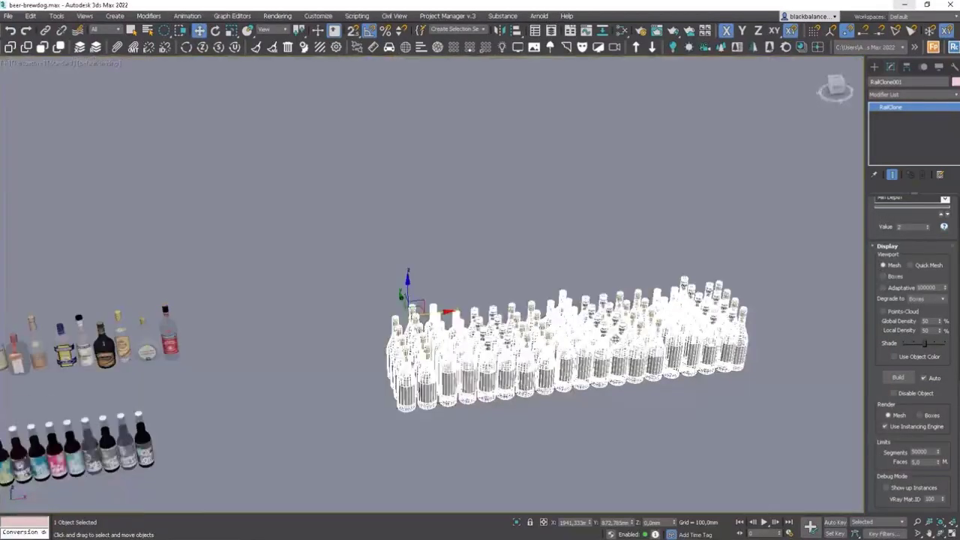
Step: Open the style's node graph in the Style Editor and arrange it beside the bottle array so both are visible
scroll(911, 338, "up", 6)
left_click(884, 306)
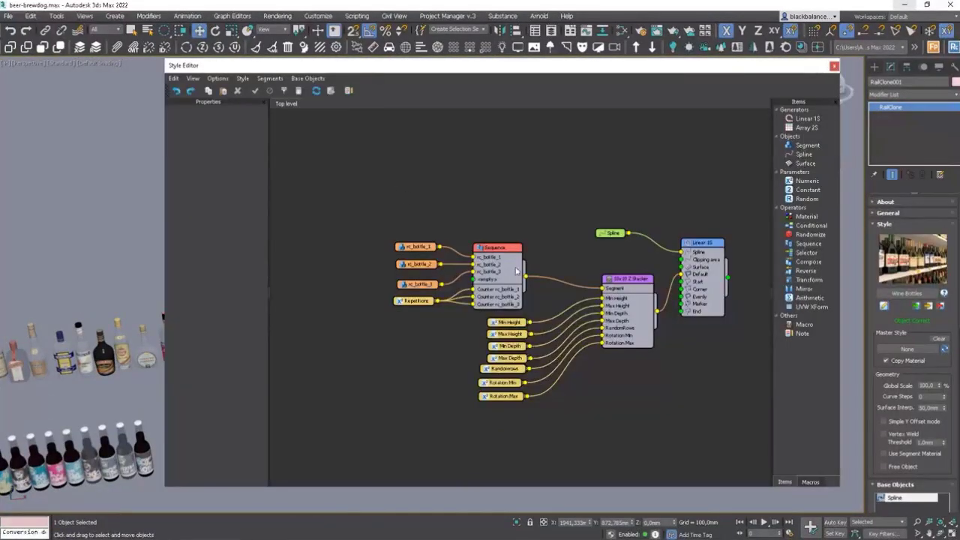
scroll(473, 303, "up", 3)
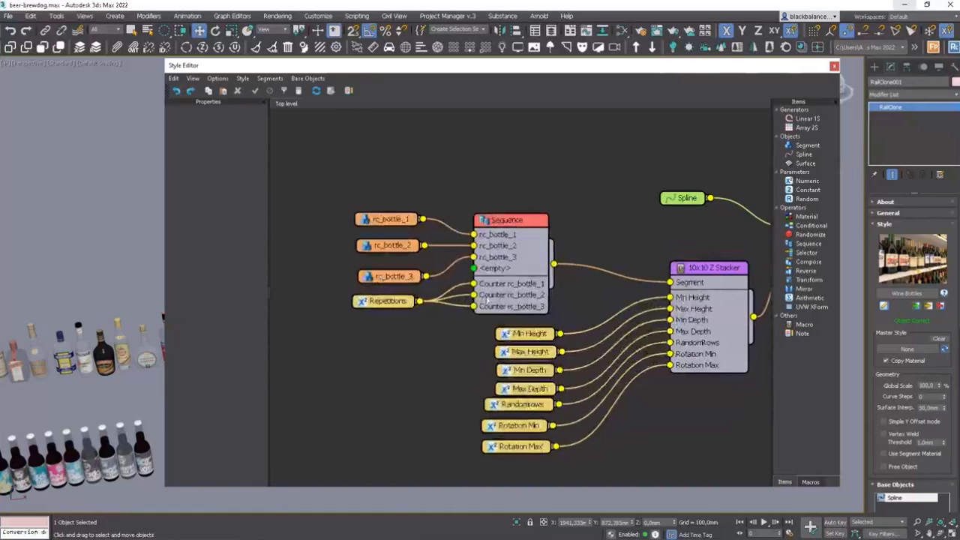
left_click_drag(535, 68, 335, 64)
middle_click_drag(716, 302, 788, 332, "alt")
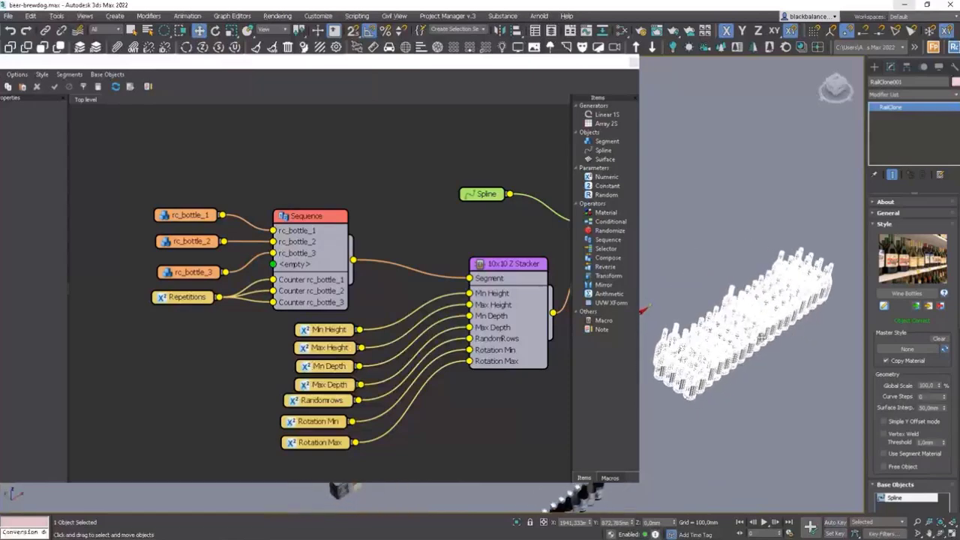
Step: Set the Repetitions parameter of the bottle sequence to 1
left_click(184, 298)
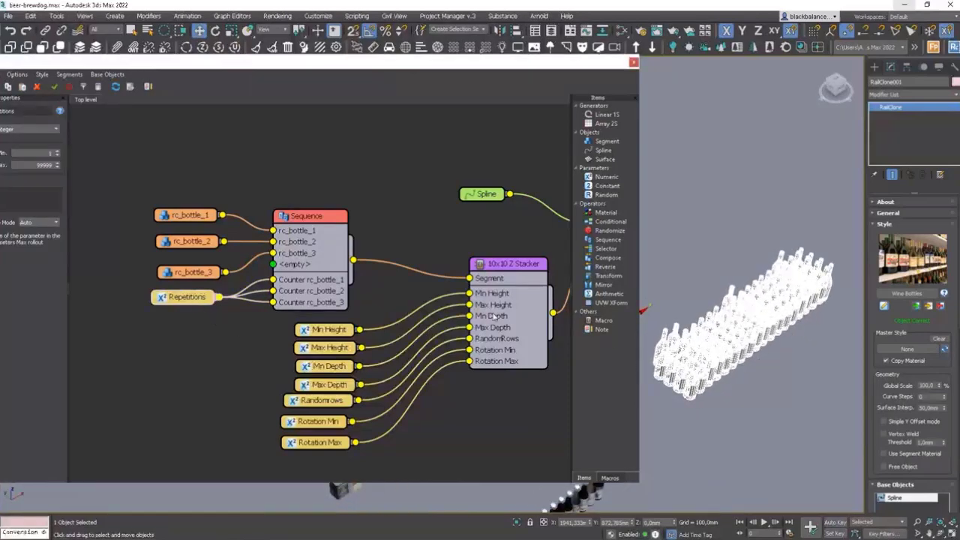
scroll(952, 459, "down", 8)
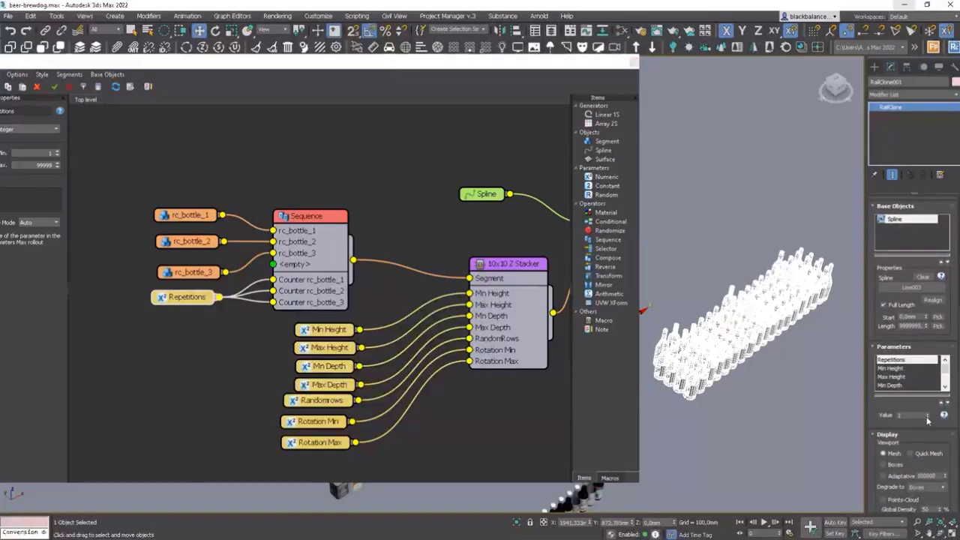
left_click(928, 419)
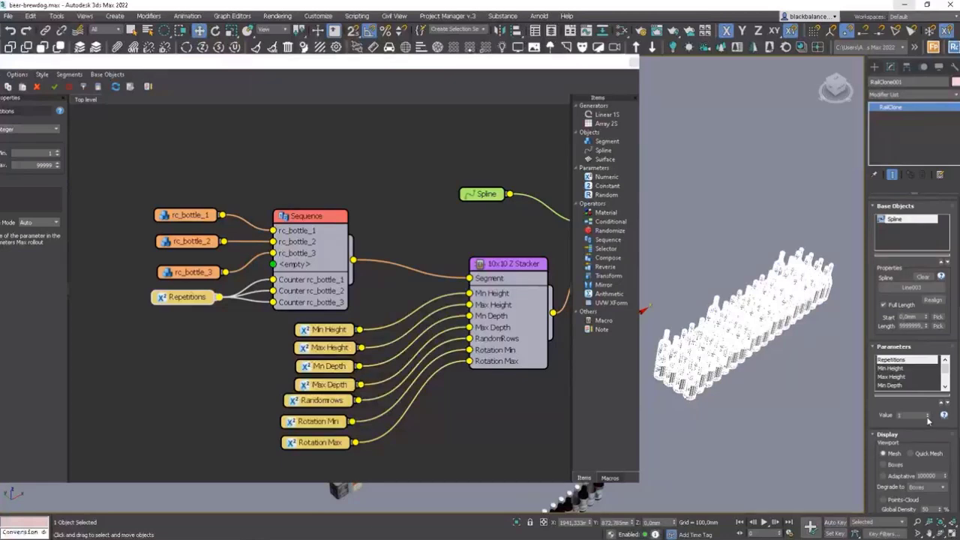
Step: Try a Repetitions value of 4 on the bottle array and return it to 1
scroll(717, 357, "up", 1)
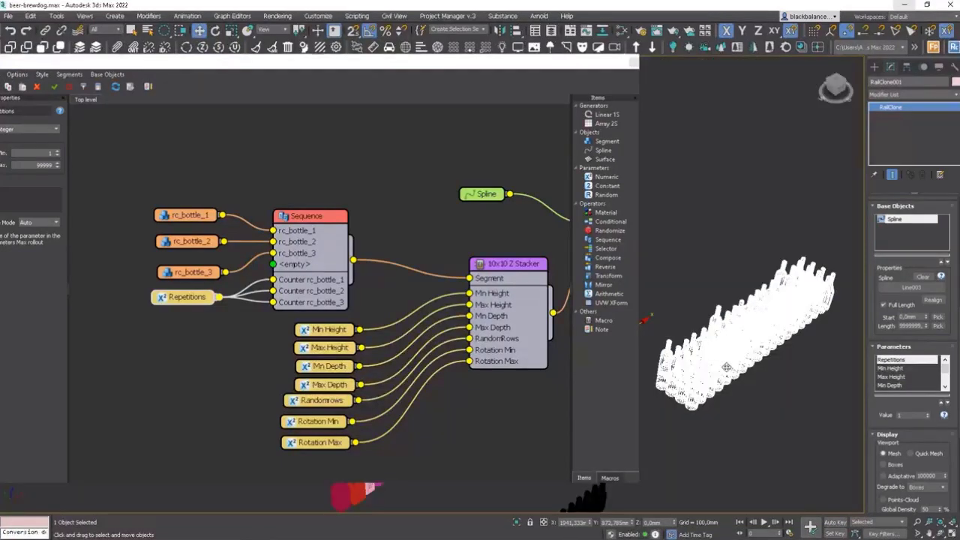
middle_click_drag(757, 383, 742, 346, "alt")
scroll(747, 374, "up", 5)
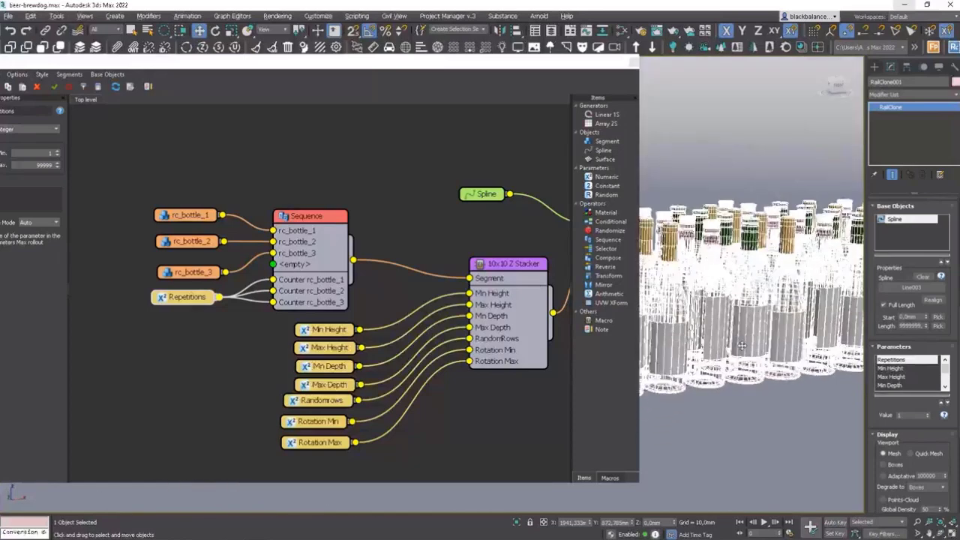
left_click(928, 414)
left_click(929, 414)
left_click(928, 414)
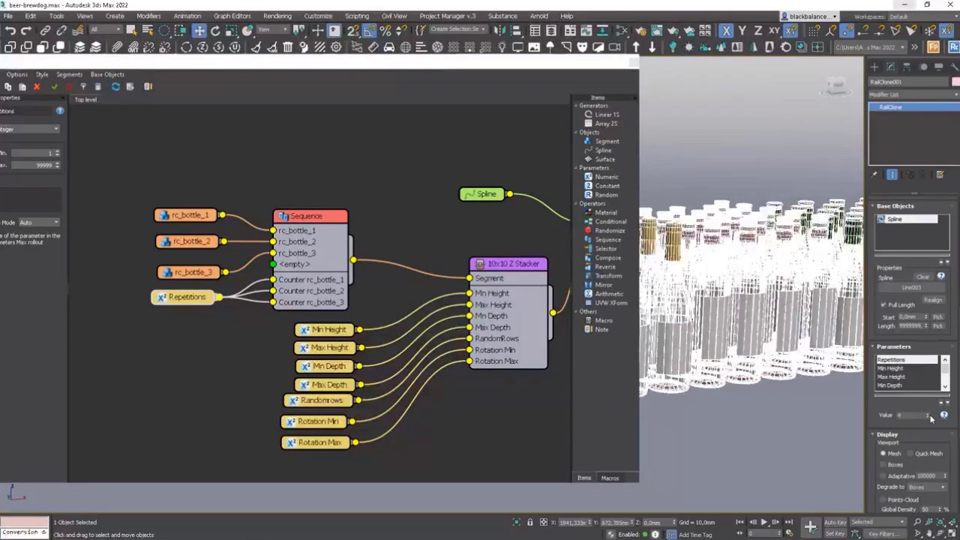
scroll(801, 371, "down", 2)
scroll(801, 371, "up", 2)
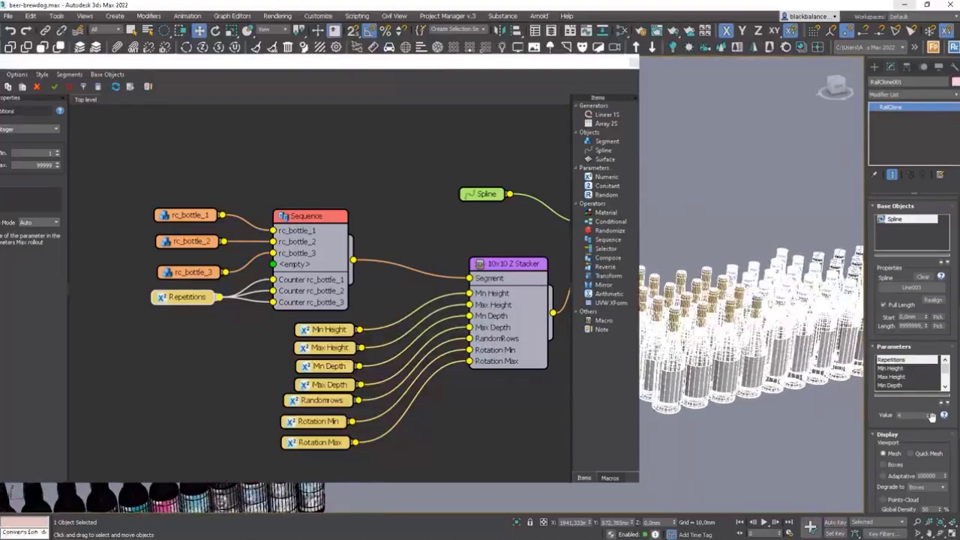
middle_click_drag(716, 337, 698, 360, "alt")
Step: Reduce the Min Depth parameter of the bottle array to 18 mm
middle_click_drag(411, 336, 336, 328)
scroll(335, 328, "down", 1)
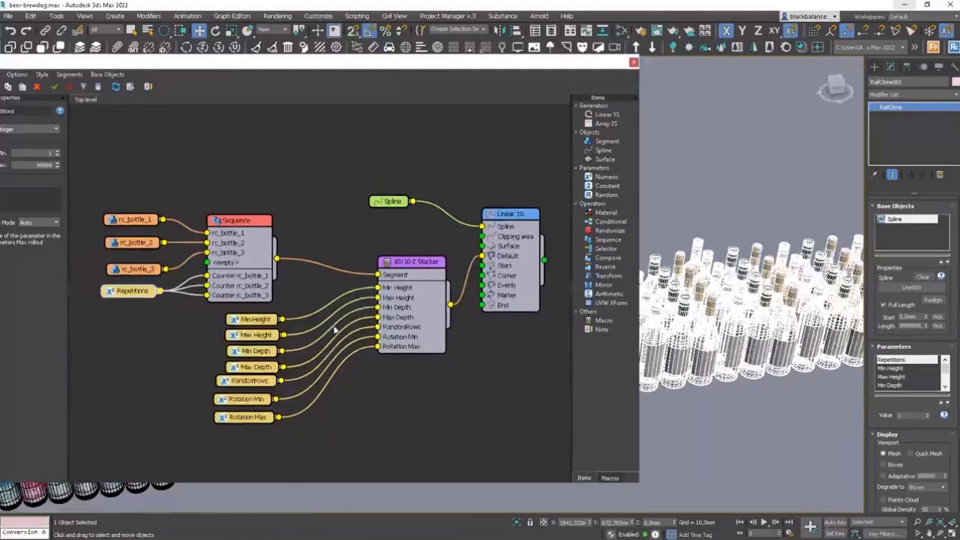
left_click(904, 386)
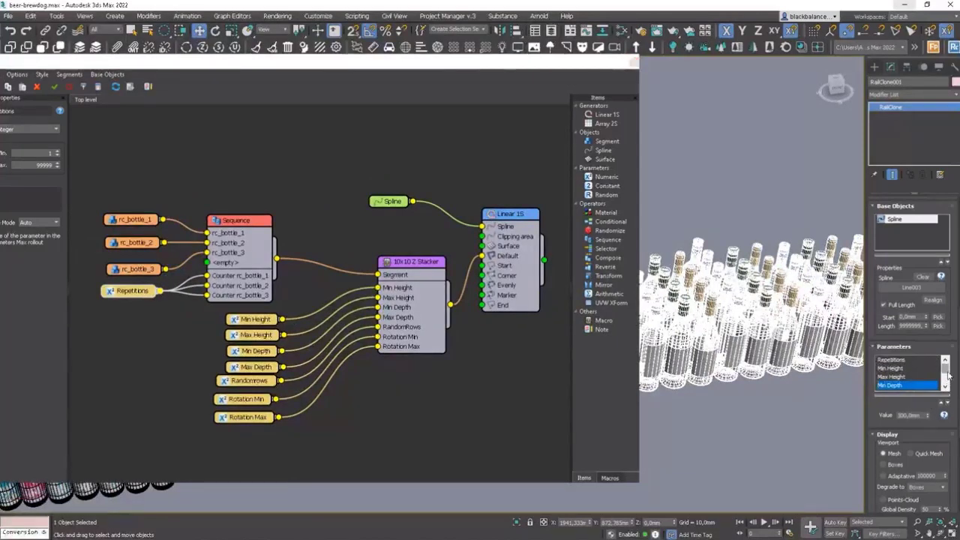
left_click_drag(928, 422, 939, 459)
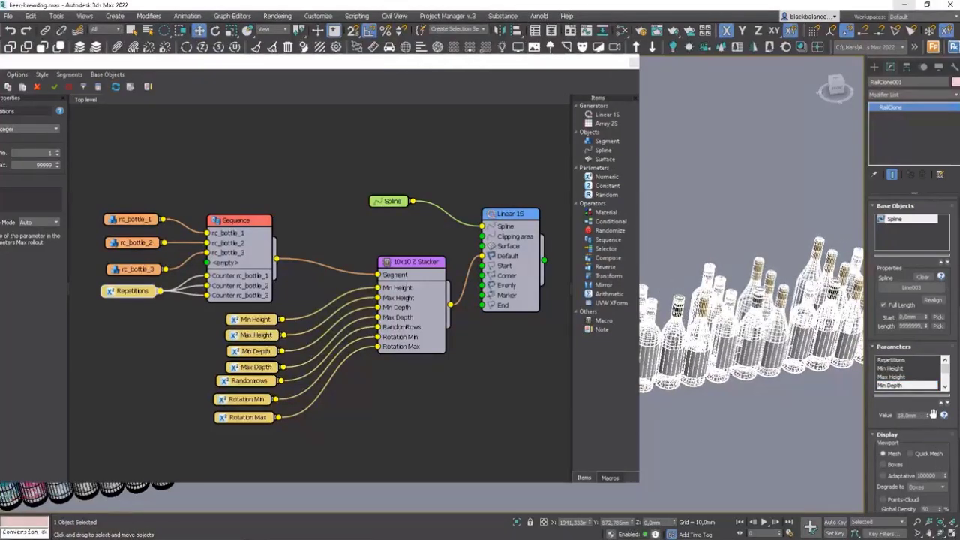
Step: Lower the Max Depth parameter below 171 mm until a single row of bottles runs along the spline
left_click_drag(945, 368, 946, 378)
left_click(907, 369)
left_click_drag(928, 422, 930, 448)
scroll(816, 397, "down", 5)
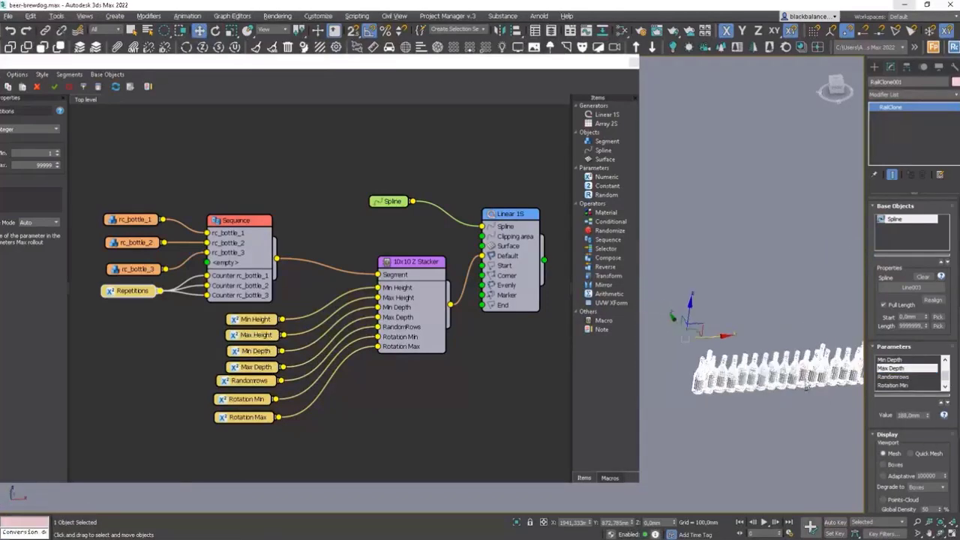
mouse_move(815, 398)
middle_mouse_down("alt")
mouse_move(770, 372)
mouse_move(841, 359)
mouse_move(805, 402)
middle_mouse_up("alt")
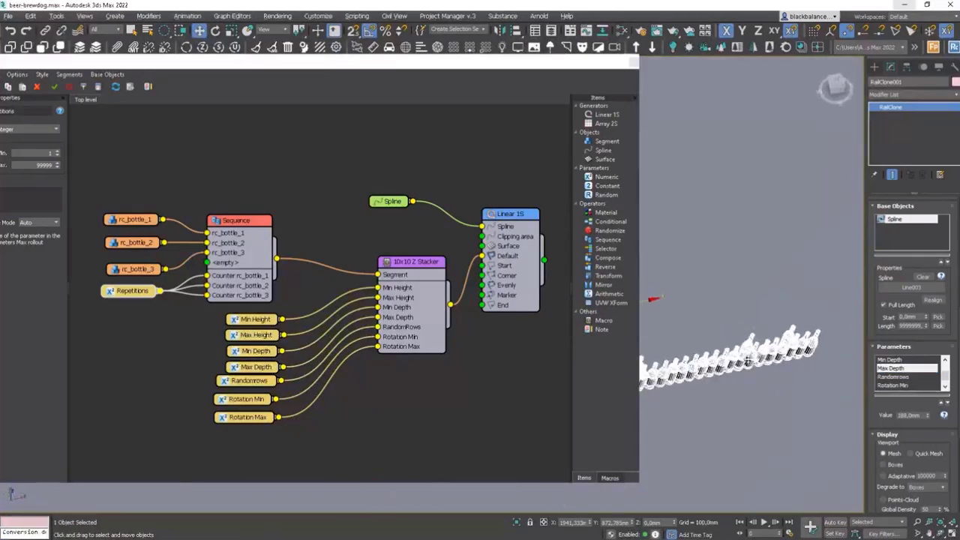
middle_click_drag(747, 361, 753, 360)
left_click_drag(927, 418, 929, 422)
middle_click_drag(819, 394, 849, 393, "alt")
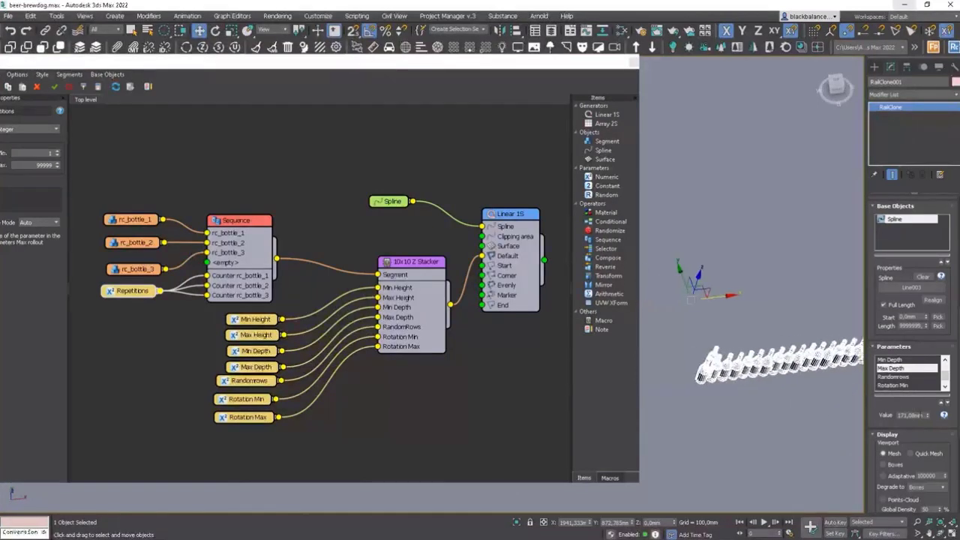
left_click_drag(928, 422, 929, 429)
mouse_move(765, 373)
middle_mouse_down("alt")
mouse_move(746, 377)
mouse_move(776, 351)
middle_mouse_up("alt")
scroll(775, 351, "up", 5)
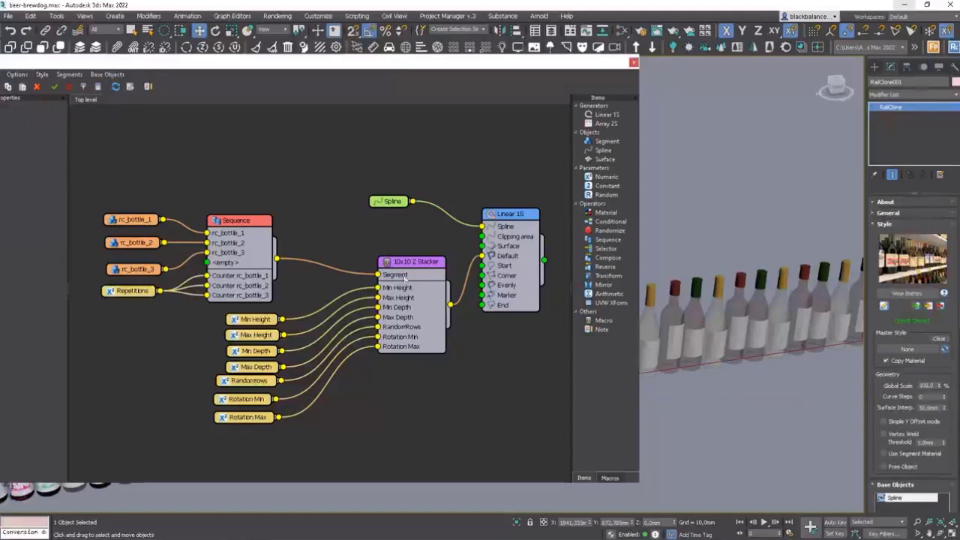
Step: Select the 10x10 Z Stacker node and reposition the Style Editor to read the node's full properties
left_click_drag(404, 272, 399, 263)
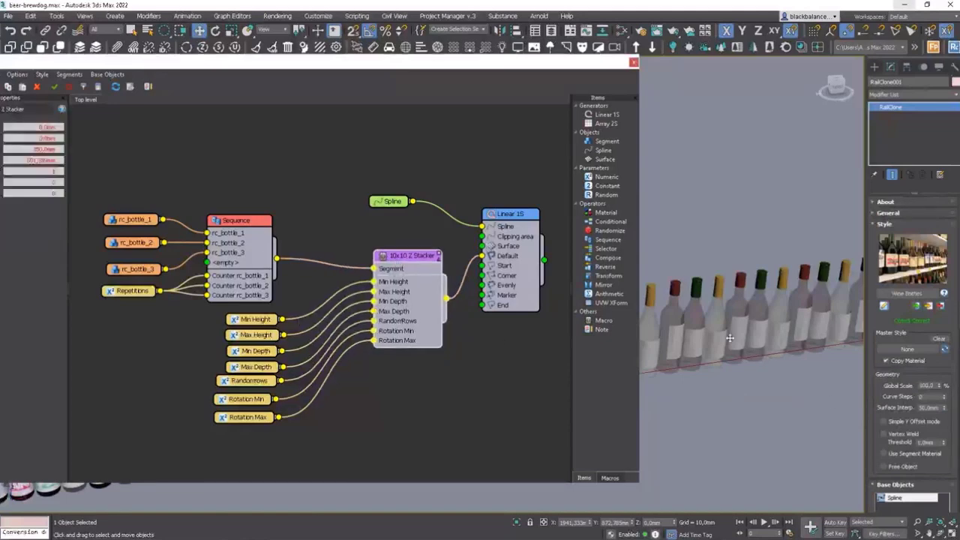
scroll(729, 338, "down", 4)
middle_click_drag(729, 337, 835, 320)
left_click_drag(366, 61, 701, 57)
left_click_drag(474, 58, 399, 57)
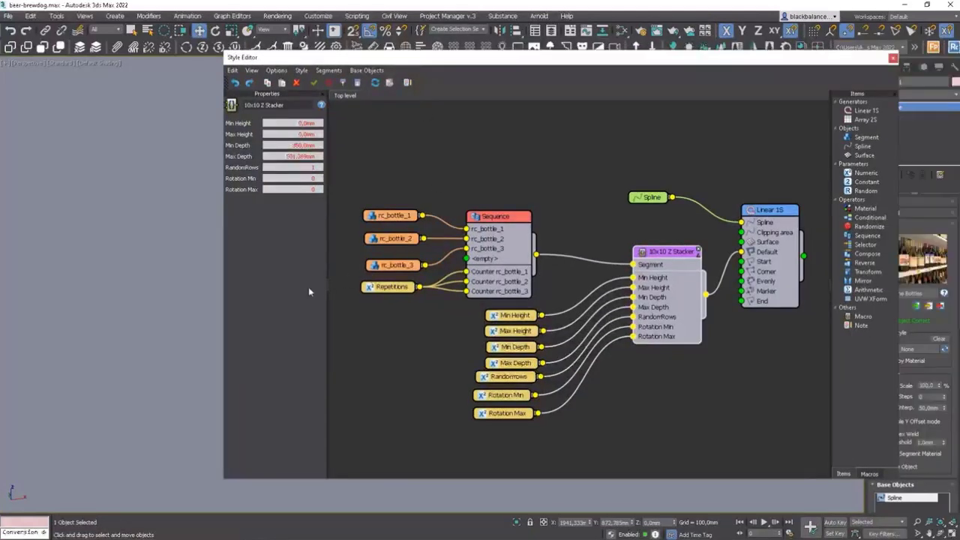
Step: Move the Repetitions node below the bottle segment nodes and raise the rc_bottle_1 node above the others
scroll(127, 319, "down", 4)
middle_click_drag(188, 291, 147, 325)
scroll(110, 359, "up", 5)
middle_click_drag(48, 334, 108, 317)
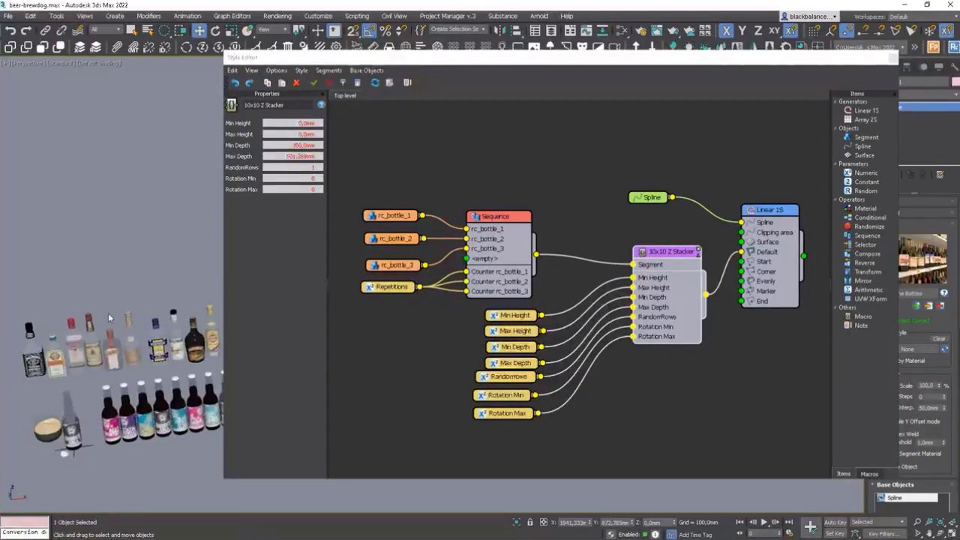
scroll(108, 312, "down", 3)
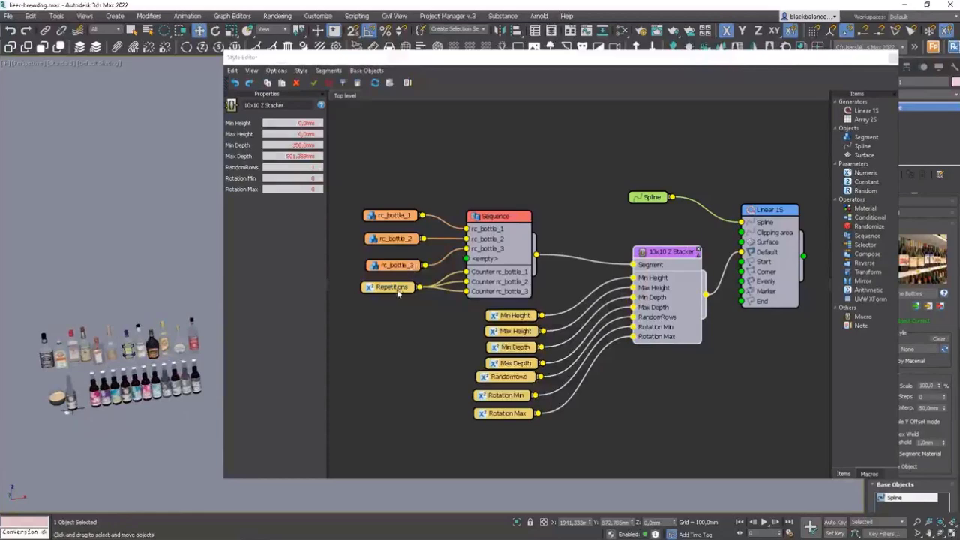
left_click_drag(398, 294, 406, 392)
left_click_drag(392, 218, 401, 185)
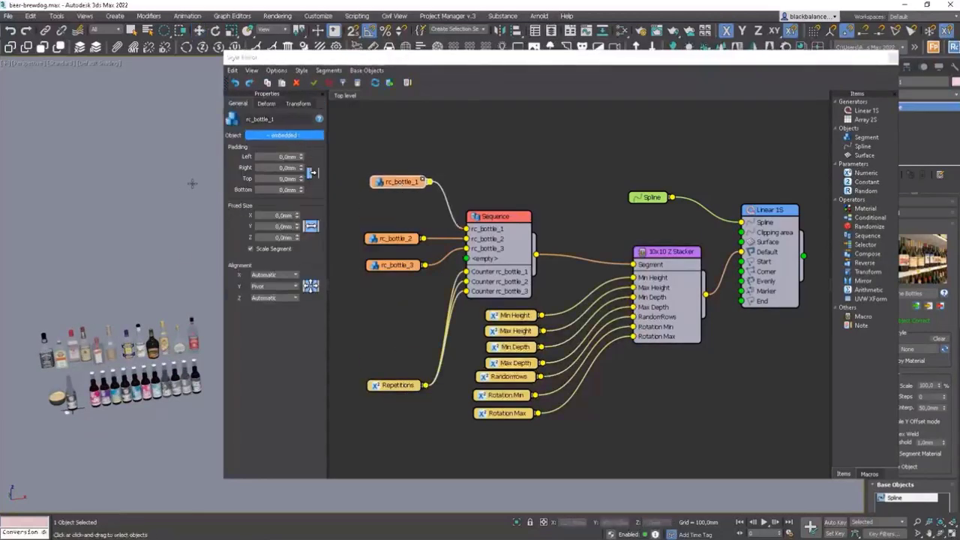
Step: Replace the embedded objects of segments rc_bottle_1, rc_bottle_2 and rc_bottle_3 with the Jack_Daniel's, Jagermeister and Beefeater bottles
left_click(47, 352)
left_click(388, 241)
left_click(252, 136)
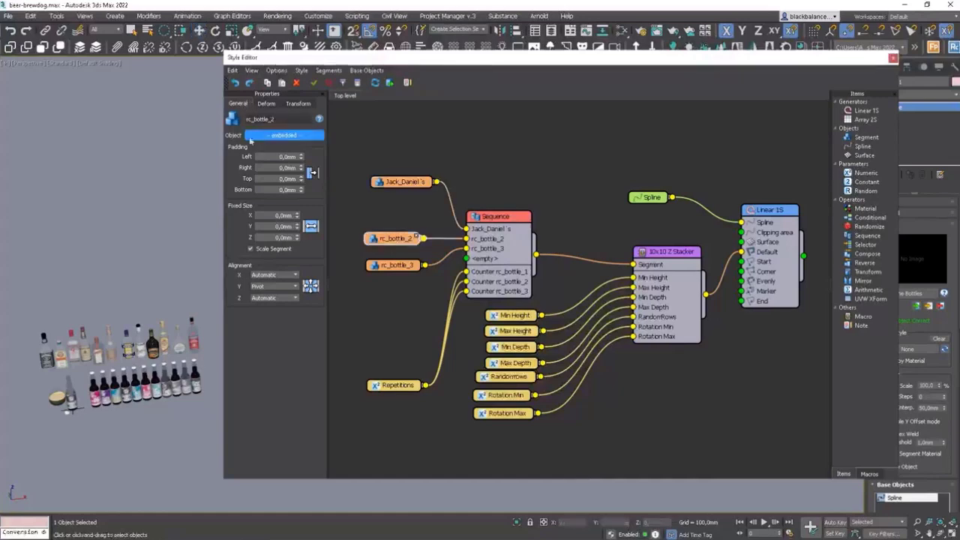
left_click(153, 345)
left_click(383, 268)
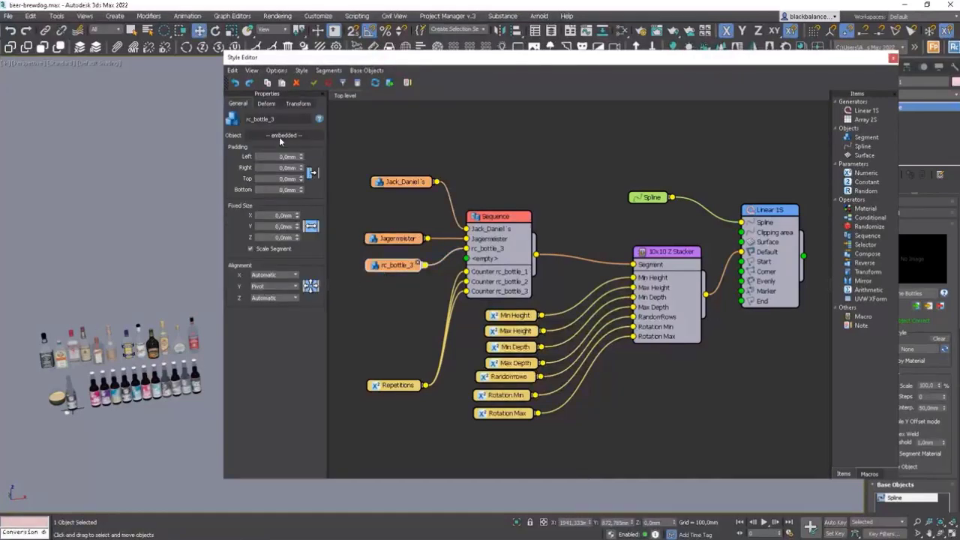
left_click(278, 139)
left_click(69, 345)
Step: Move the Jack_Daniel's, Jagermeister and Beefeater segment nodes upward to free space beside the Sequence node
left_click_drag(398, 181, 398, 264)
left_click_drag(399, 217, 398, 141)
left_click(681, 153)
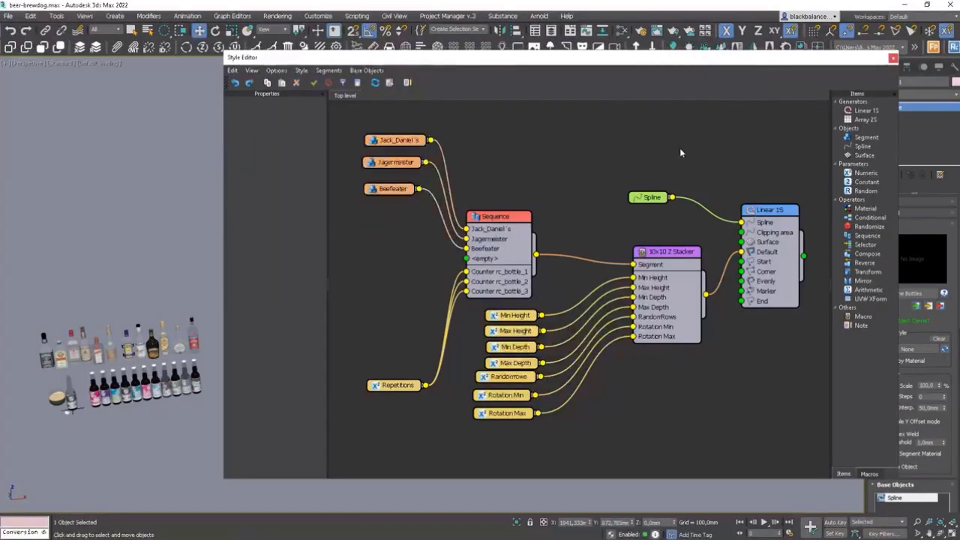
Step: Add a Segment node and copy it until nine empty segments form a column beneath the Beefeater node
left_click_drag(869, 137, 453, 197)
left_click_drag(388, 208, 390, 209)
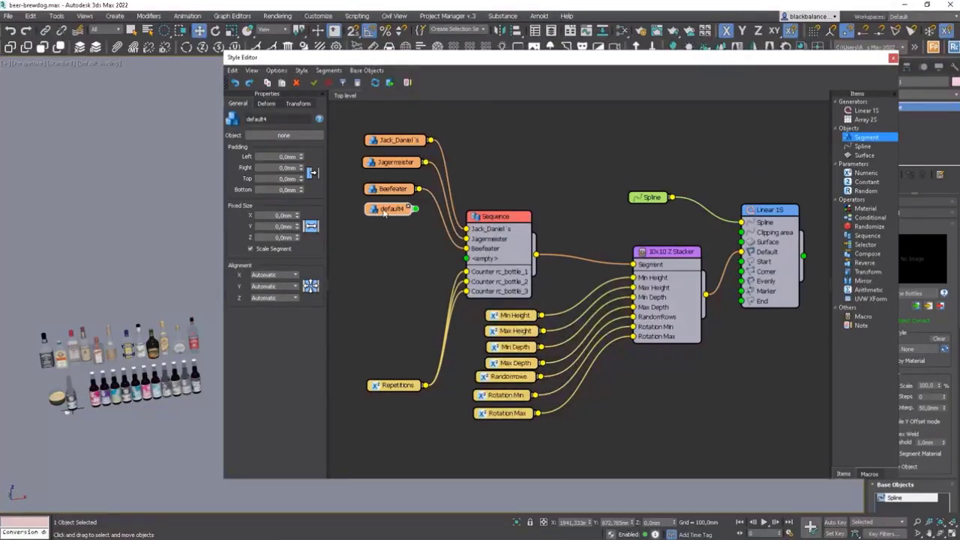
left_click_drag(390, 215, 394, 221)
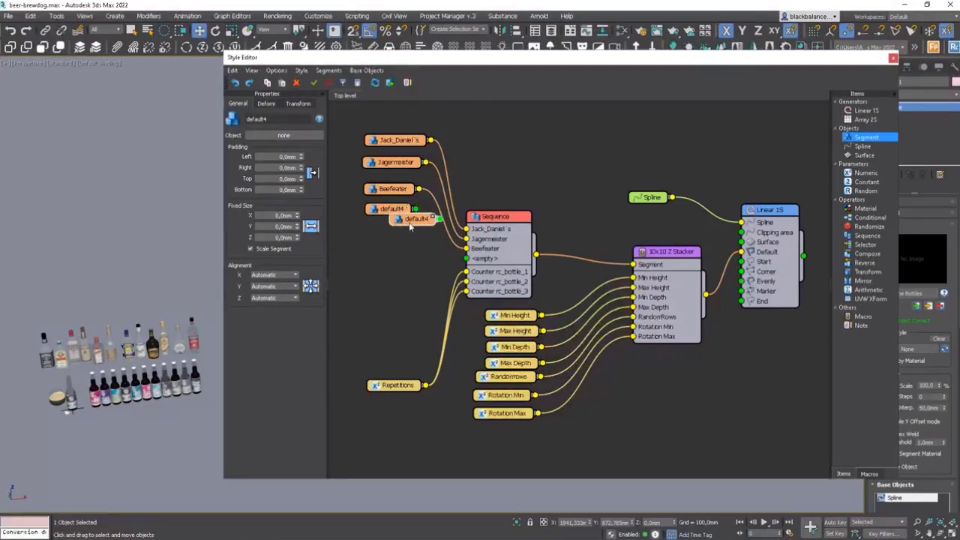
key("ctrl+v")
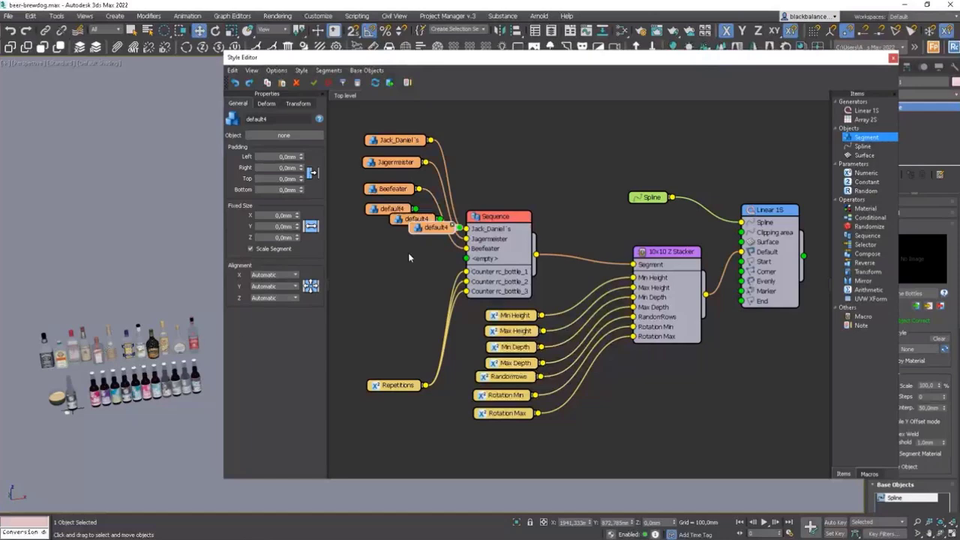
left_click_drag(434, 231, 398, 213)
mouse_move(409, 272)
left_mouse_down()
mouse_move(397, 211)
mouse_move(439, 228)
mouse_move(399, 261)
mouse_move(441, 258)
mouse_move(397, 311)
left_mouse_up()
Step: Assign the Jameson, cointreau and martel bottles from the scene to the first three empty segments
left_click(393, 212)
left_click(275, 136)
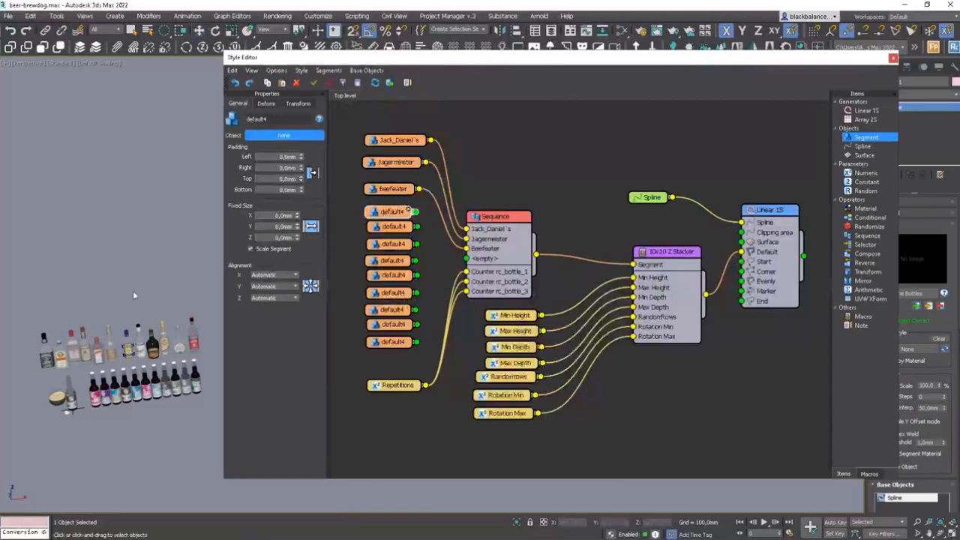
left_click(139, 342)
left_click(393, 227)
left_click(277, 135)
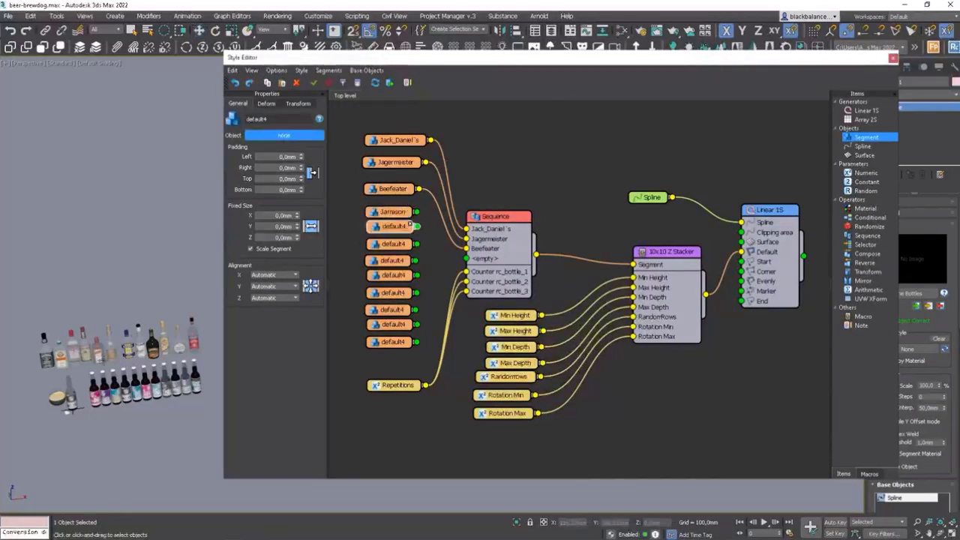
left_click(100, 357)
left_click(387, 246)
left_click(276, 135)
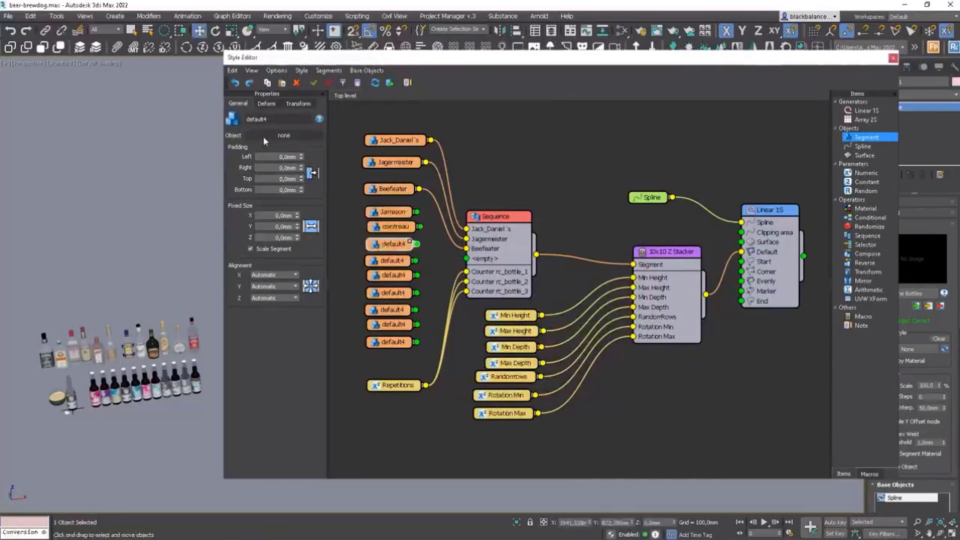
left_click(108, 348)
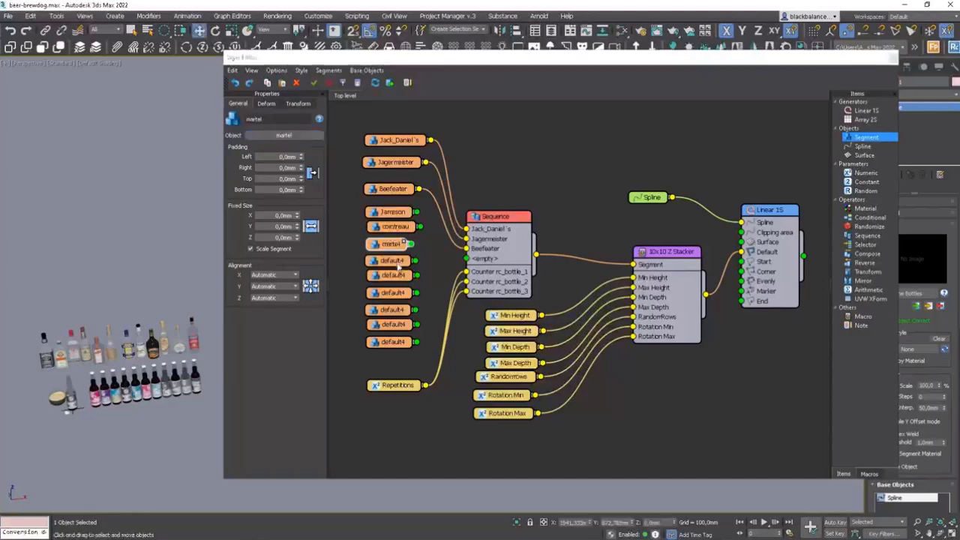
Step: Assign the Becherovka, Sambuka and Baileys bottles from the scene to the following three empty segments
left_click(392, 261)
left_click(284, 135)
left_click(132, 353)
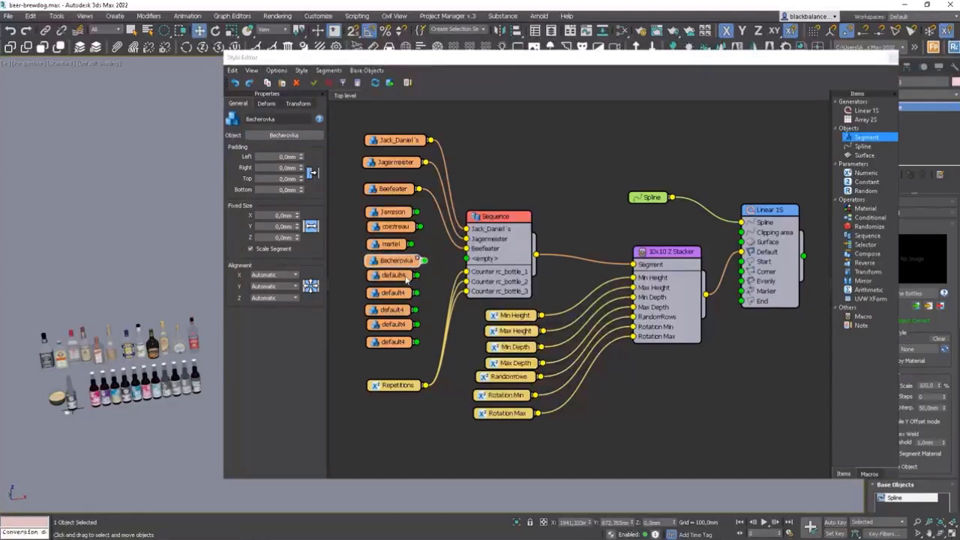
left_click(406, 279)
left_click(284, 136)
left_click(140, 348)
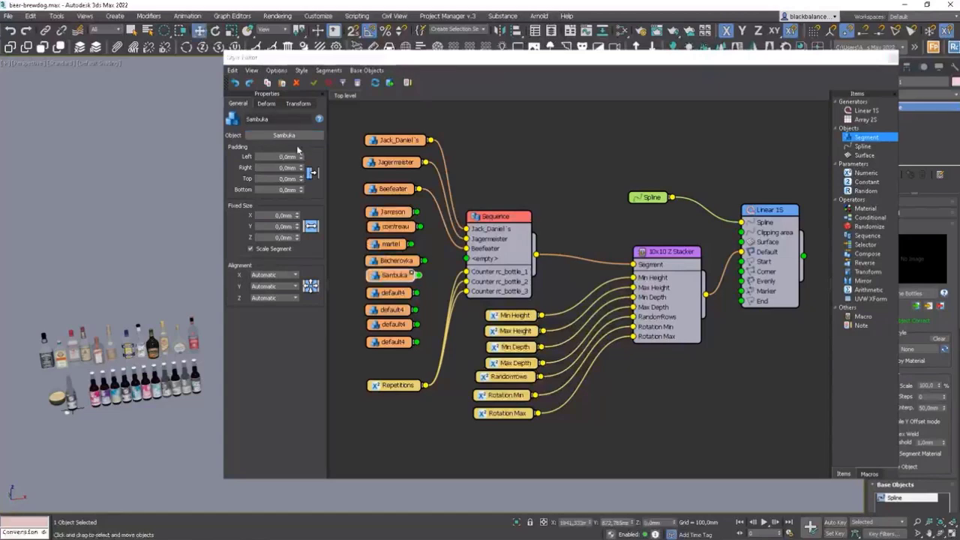
left_click(392, 292)
left_click(284, 135)
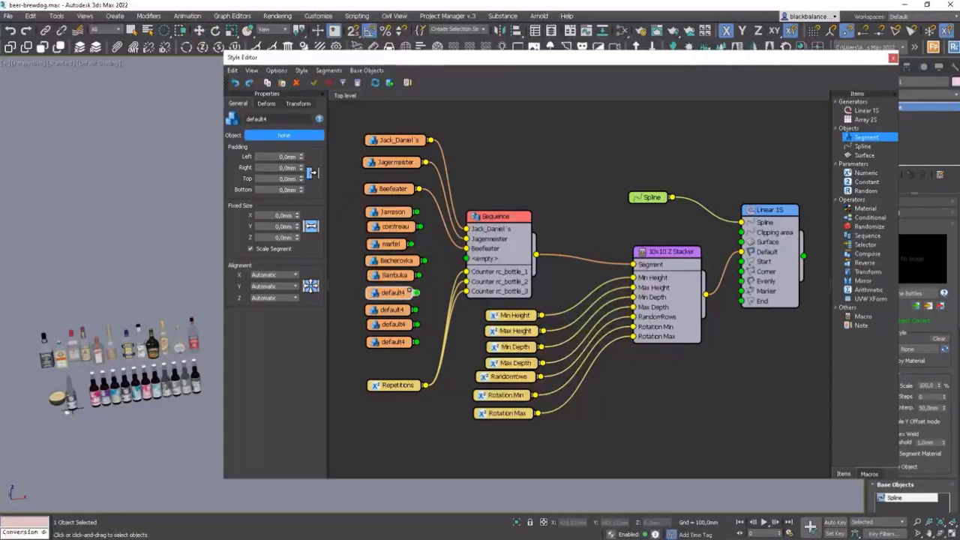
left_click(152, 345)
Step: Assign the Havana_Club, Curacao and Amare bottles from the scene to the last three empty segments
left_click(385, 309)
left_click(275, 135)
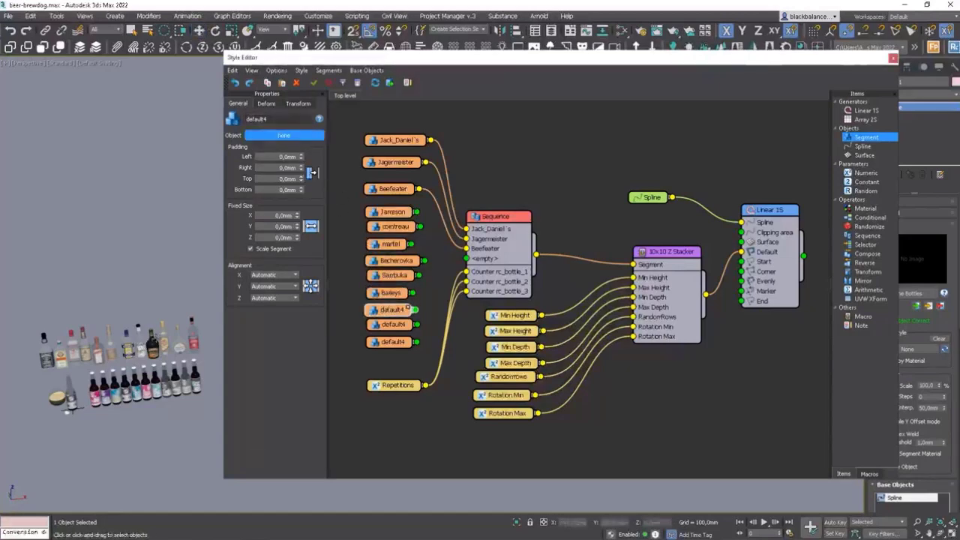
left_click(166, 343)
left_click(384, 324)
left_click(280, 136)
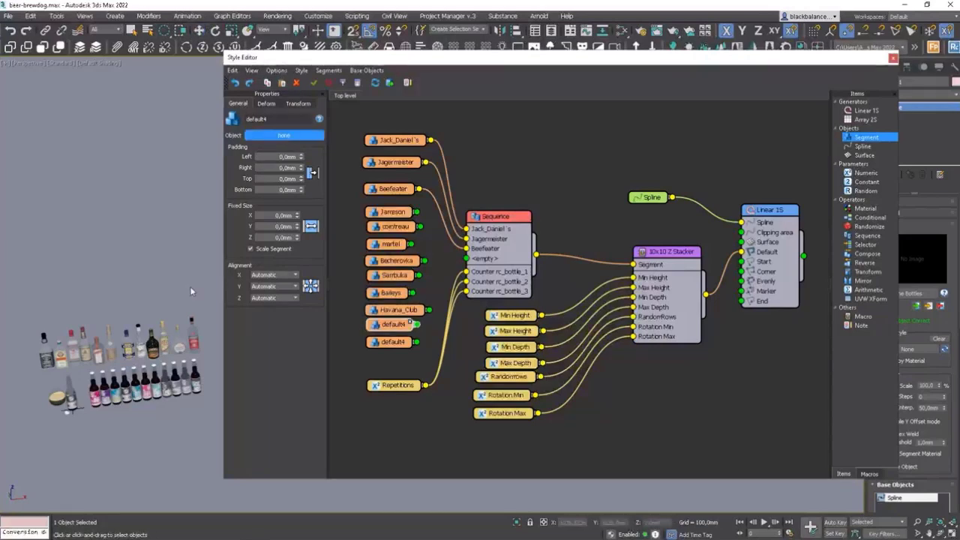
left_click(178, 344)
left_click(283, 138)
left_click(285, 137)
left_click(386, 342)
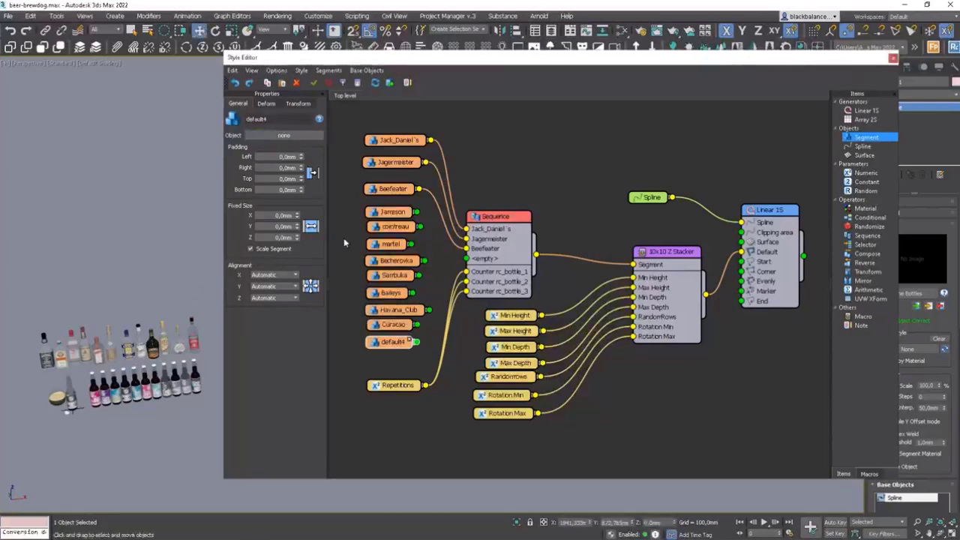
left_click(284, 136)
left_click(195, 330)
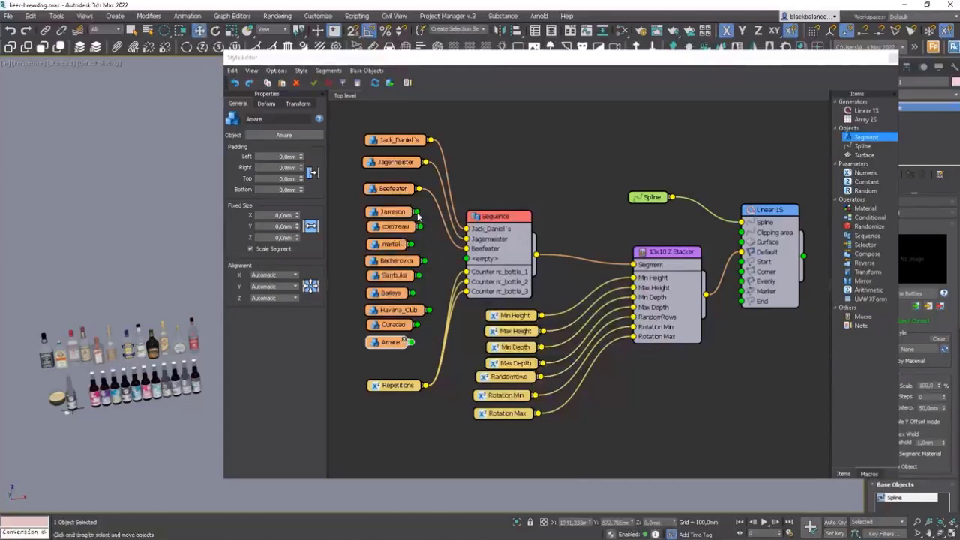
Step: Wire the nine new bottle segments, Jameson through Amare, into the Sequence node's inputs and raise the node clear of the parameters
left_click_drag(417, 213, 466, 258)
left_click_drag(420, 226, 466, 268)
left_click_drag(411, 245, 467, 338)
left_click(493, 330)
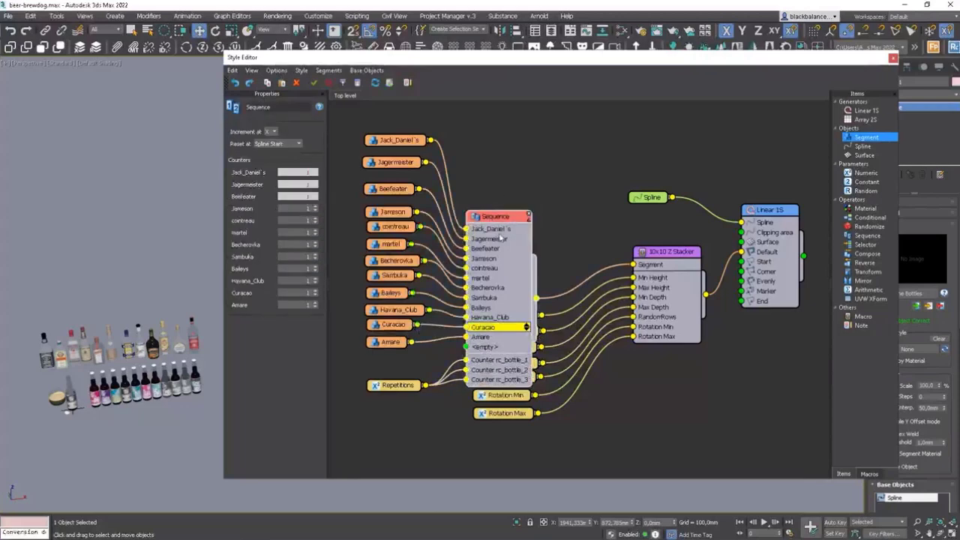
left_click_drag(502, 217, 516, 121)
Step: Move the Style Editor aside to reveal the bottle array in the viewport, and close the editor
left_click_drag(556, 60, 255, 114)
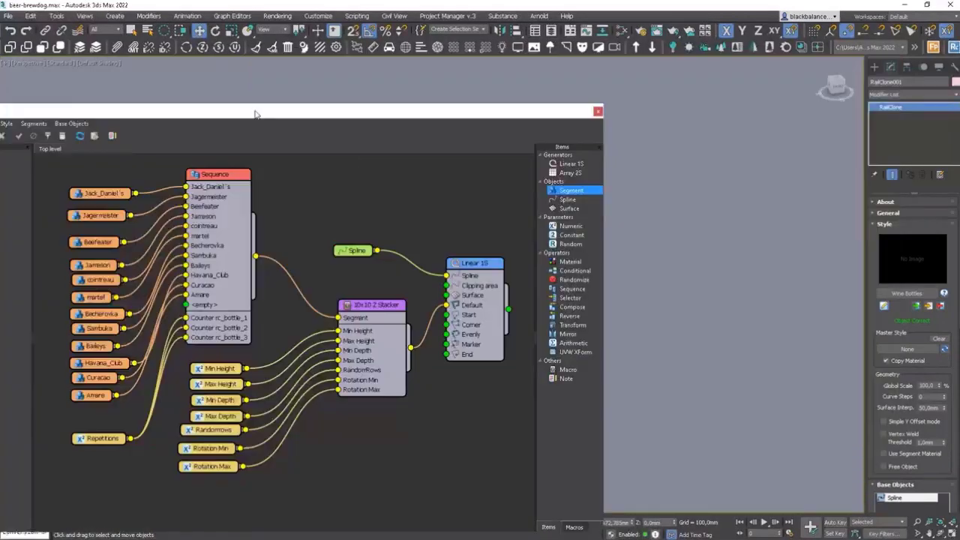
left_click_drag(465, 113, 234, 140)
middle_click_drag(568, 320, 600, 322, "alt")
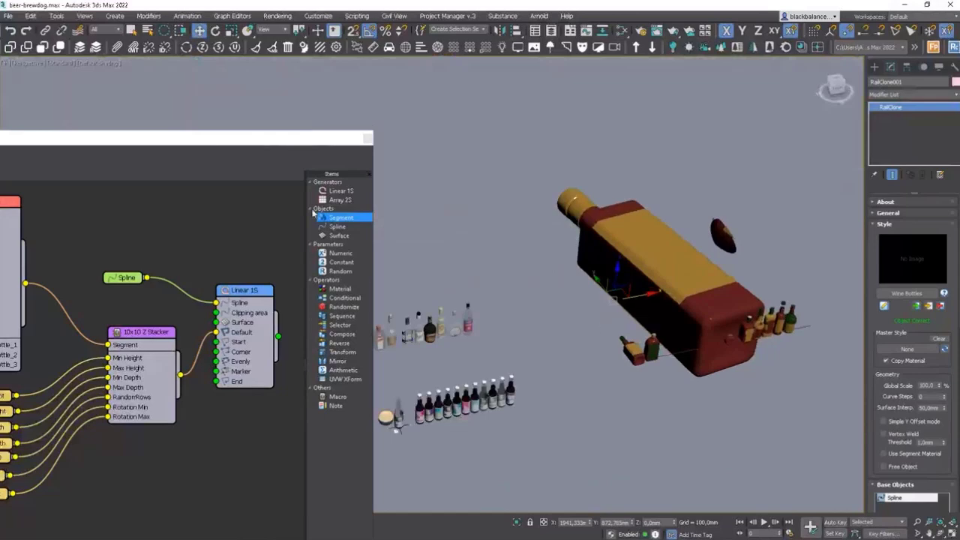
left_click(367, 138)
Step: Run a Corona interactive render of the bottle array, stop it, and close the render and error message windows
scroll(640, 297, "up", 4)
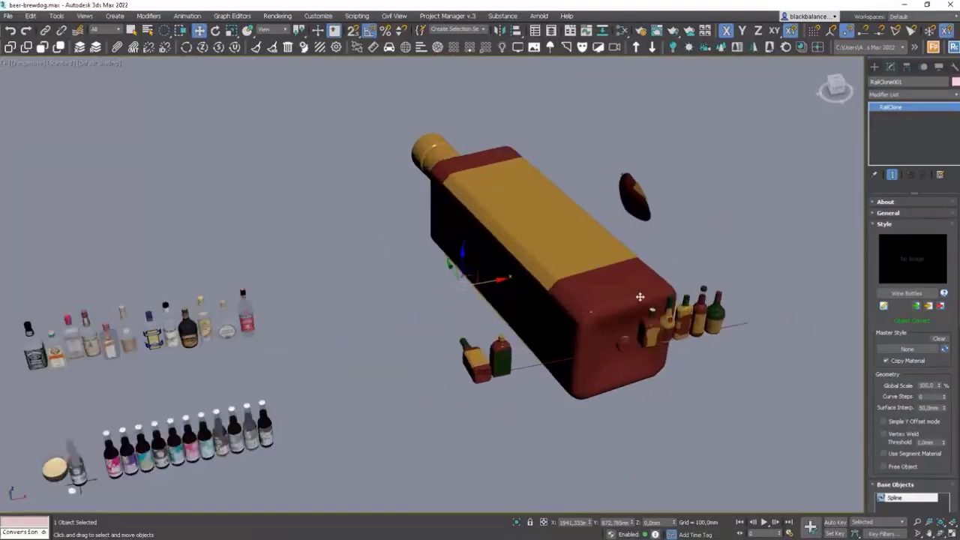
scroll(640, 297, "up", 3)
right_click(697, 293)
left_click(662, 277)
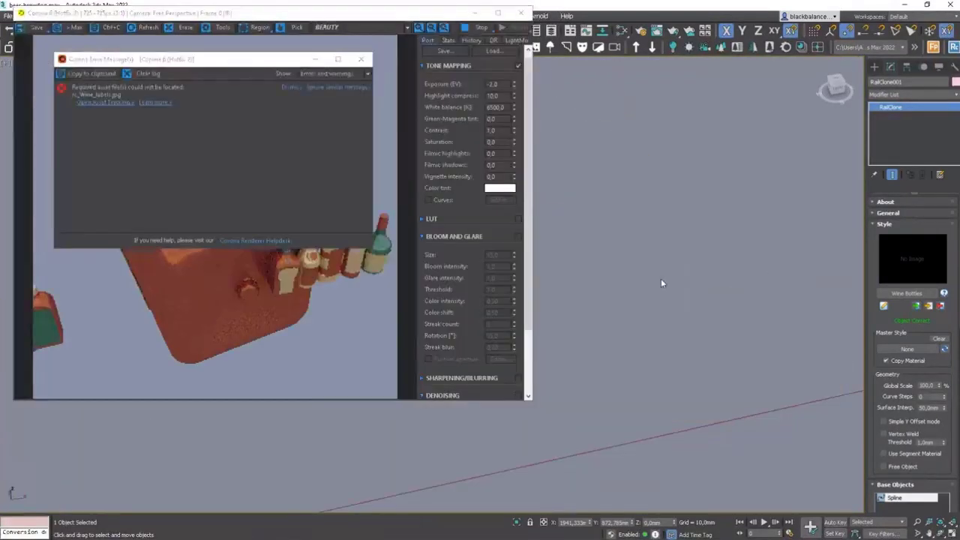
left_click(484, 28)
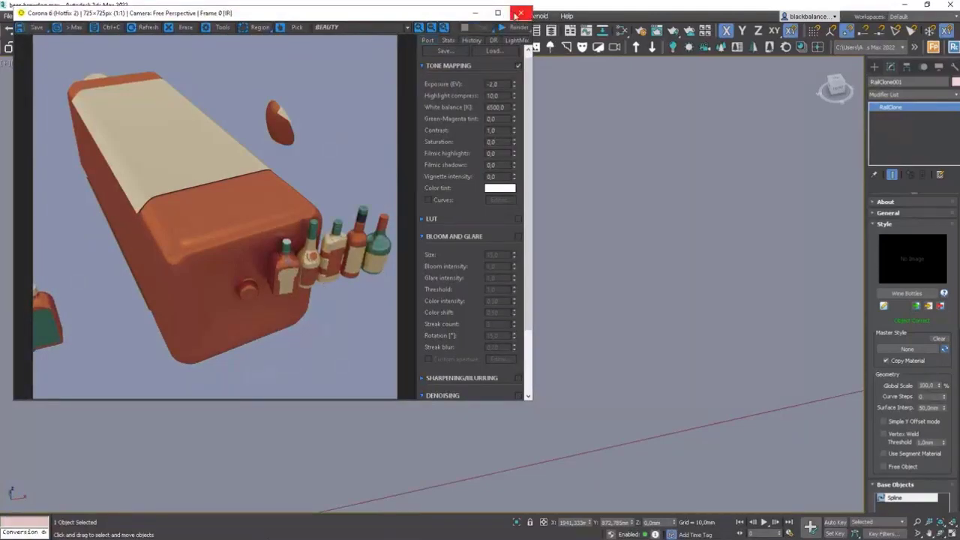
left_click(518, 15)
left_click(364, 60)
Step: Lengthen the array's spline by moving its end vertex farther away from the start of the bottle row
scroll(365, 338, "down", 6)
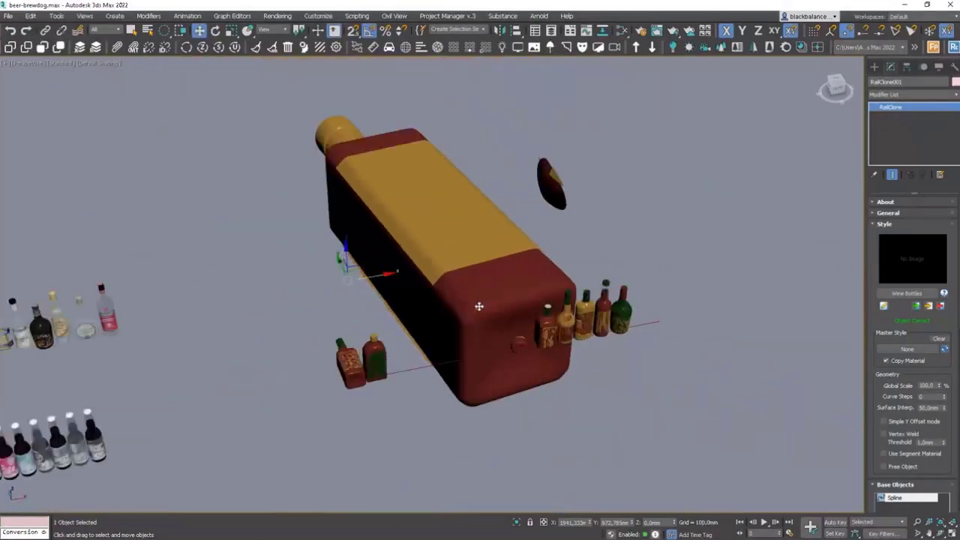
middle_click_drag(214, 300, 450, 291)
scroll(450, 291, "up", 3)
scroll(398, 297, "down", 4)
scroll(260, 318, "up", 5)
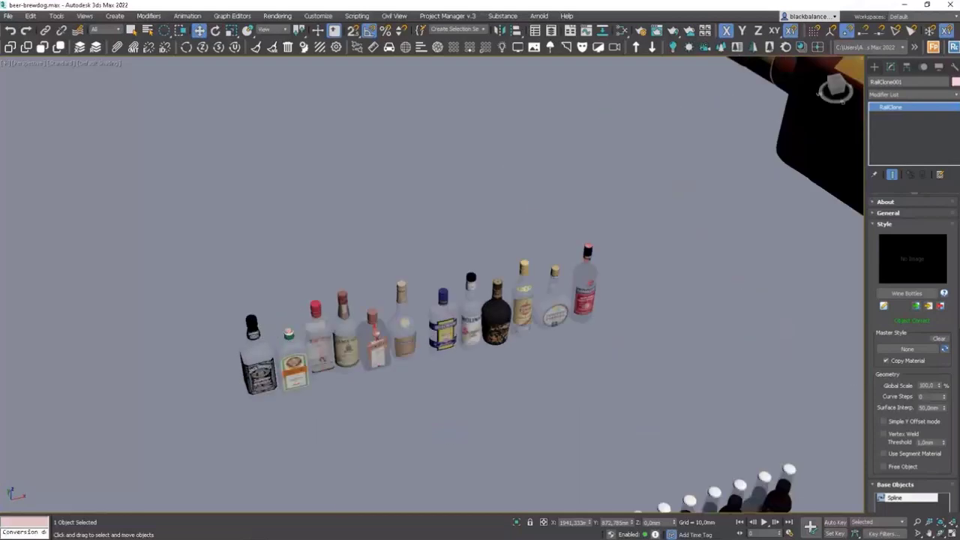
scroll(252, 333, "down", 3)
scroll(486, 303, "down", 3)
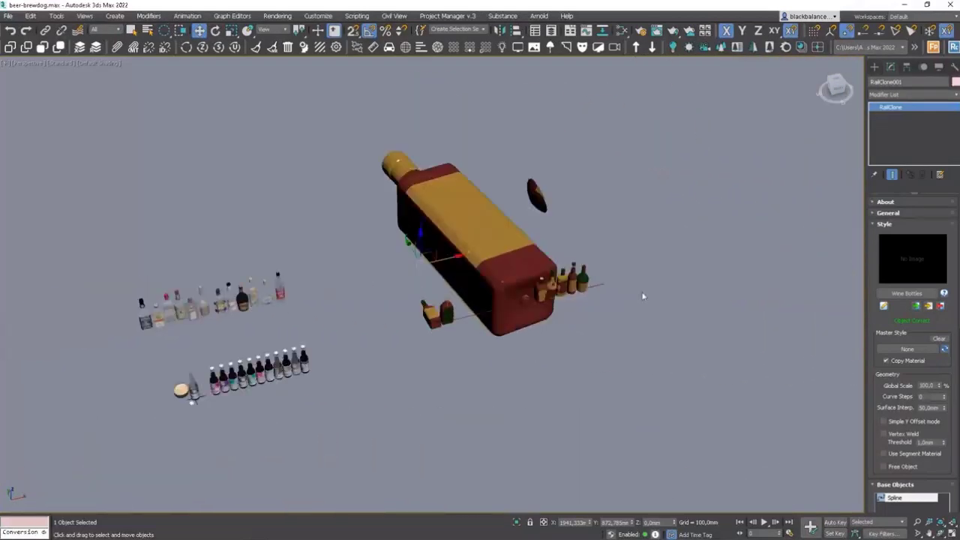
left_click(603, 285)
key("1")
left_click(606, 285)
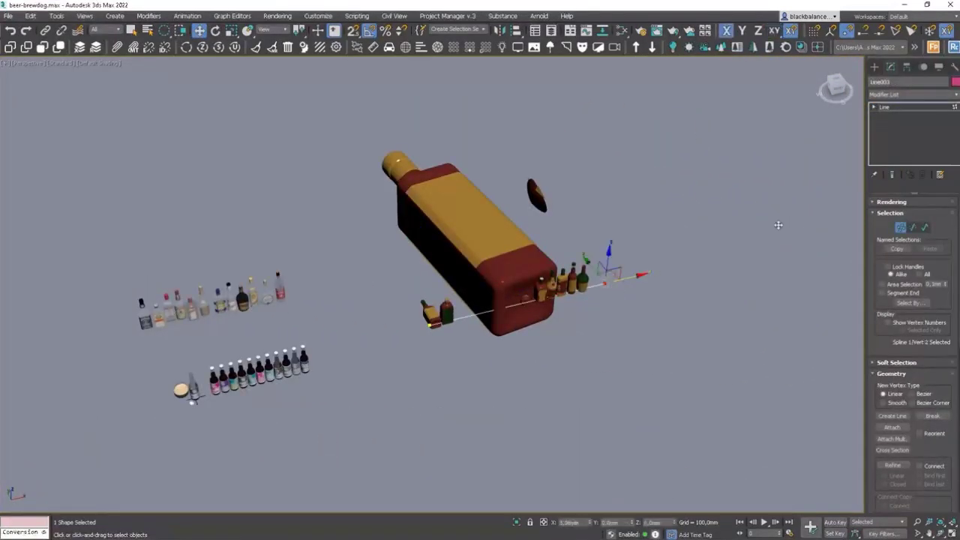
left_click_drag(778, 225, 830, 212)
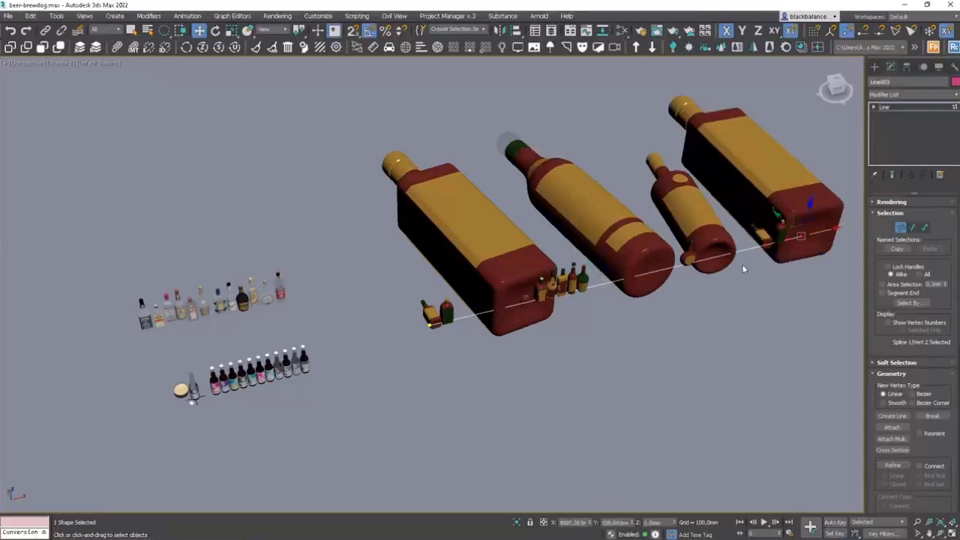
Step: Leave the spline's vertex editing and select the Beefeater bottle among the source bottles to examine its modifiers
middle_click_drag(743, 268, 734, 255, "alt")
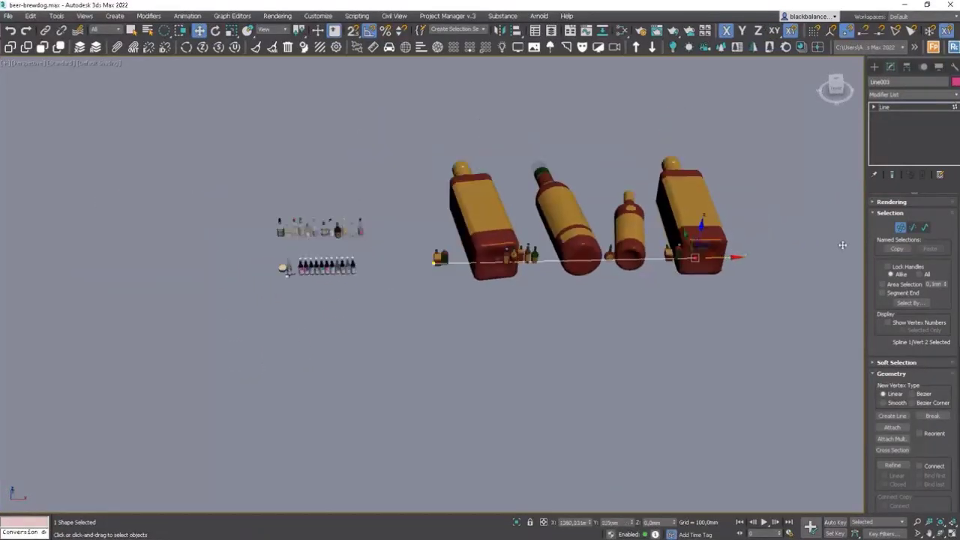
middle_click_drag(654, 263, 562, 282, "alt")
scroll(303, 343, "up", 5)
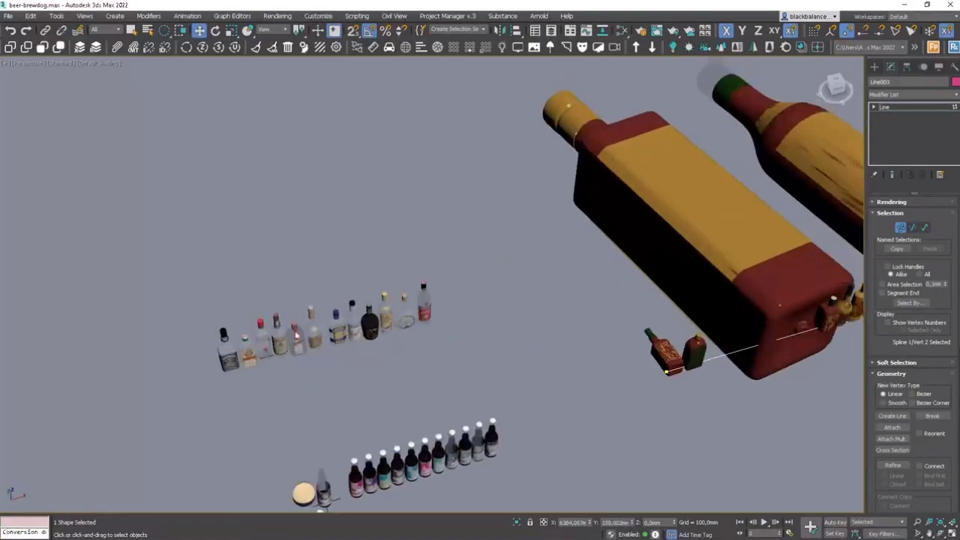
scroll(407, 295, "up", 5)
left_click(901, 228)
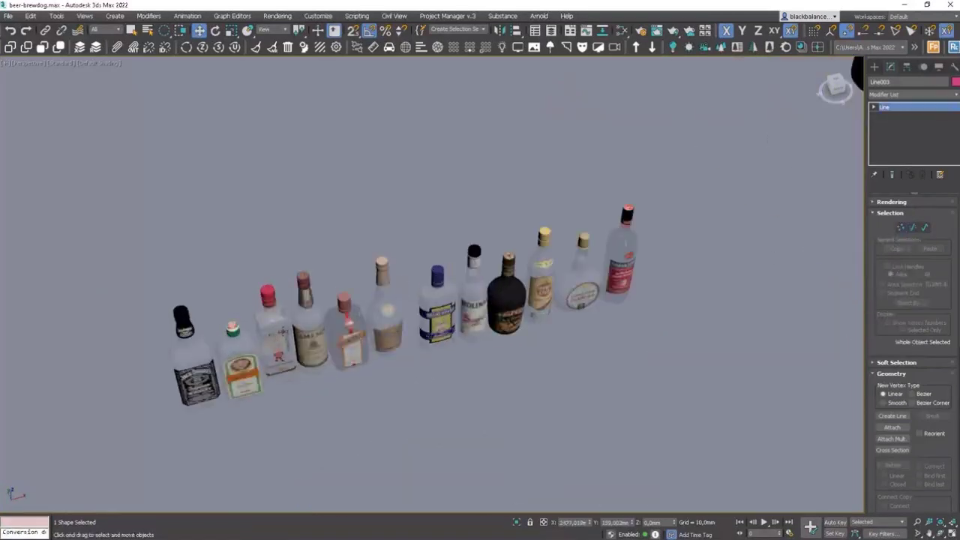
left_click(280, 334)
middle_click_drag(281, 332, 286, 346, "alt")
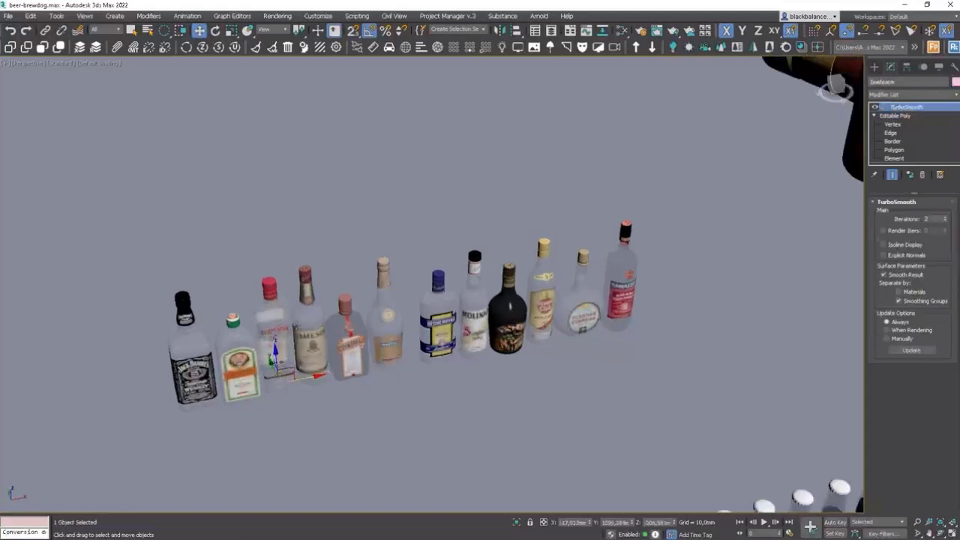
Step: Collapse the Beefeater bottle's modifier stack, baking its TurboSmooth into the mesh
right_click(911, 109)
left_click(853, 195)
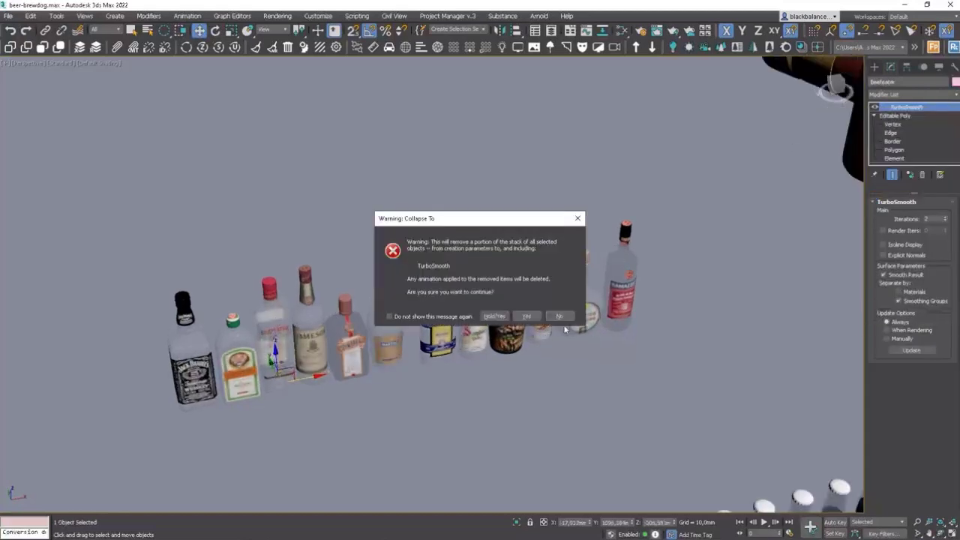
left_click(530, 315)
Step: Turn on pivot-only editing and compare the pivot orientations of the Jagermeister and Beefeater bottles
right_click(317, 359)
left_click(283, 340)
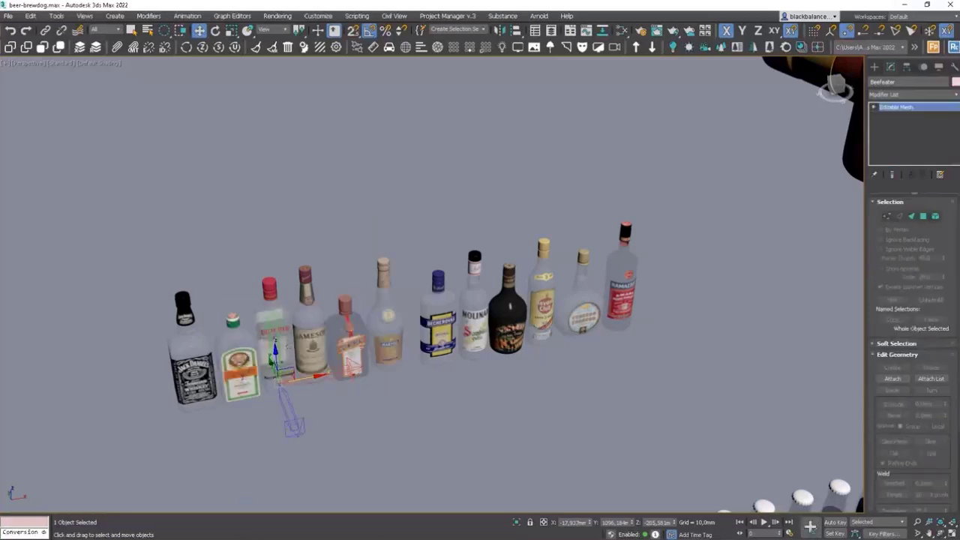
left_click(242, 376)
left_click(270, 356)
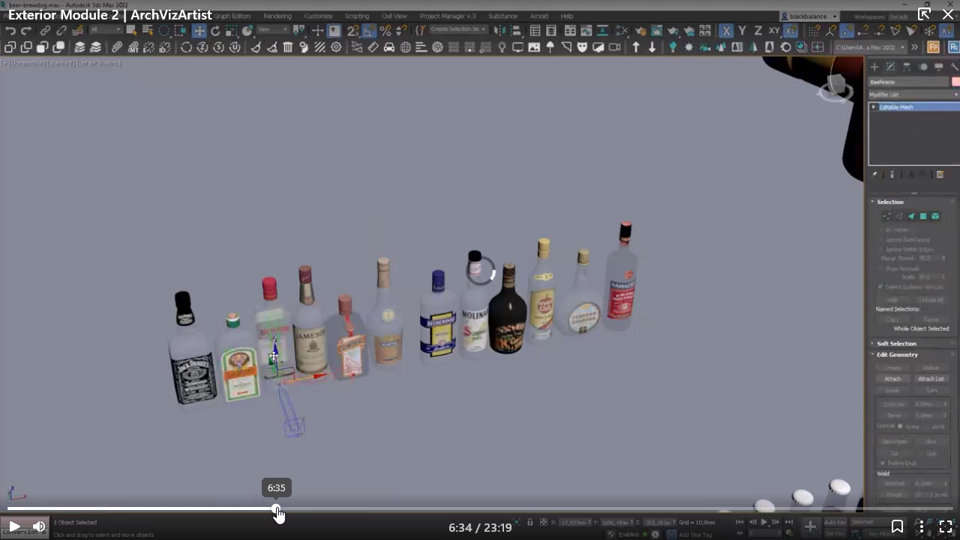
left_click(274, 510)
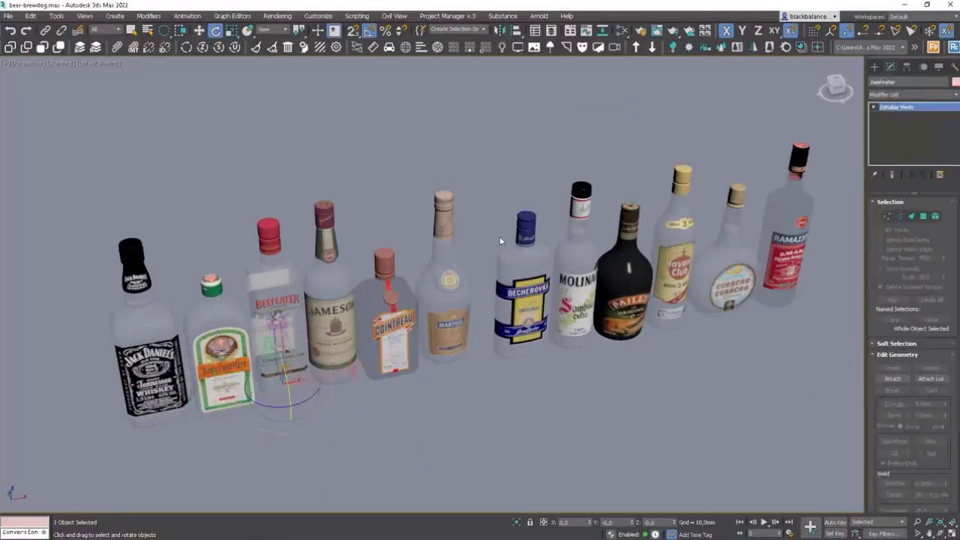
Step: Reset the Beefeater bottle's transform with Reset XForm and collapse the result into its mesh
left_click(955, 66)
left_click(913, 189)
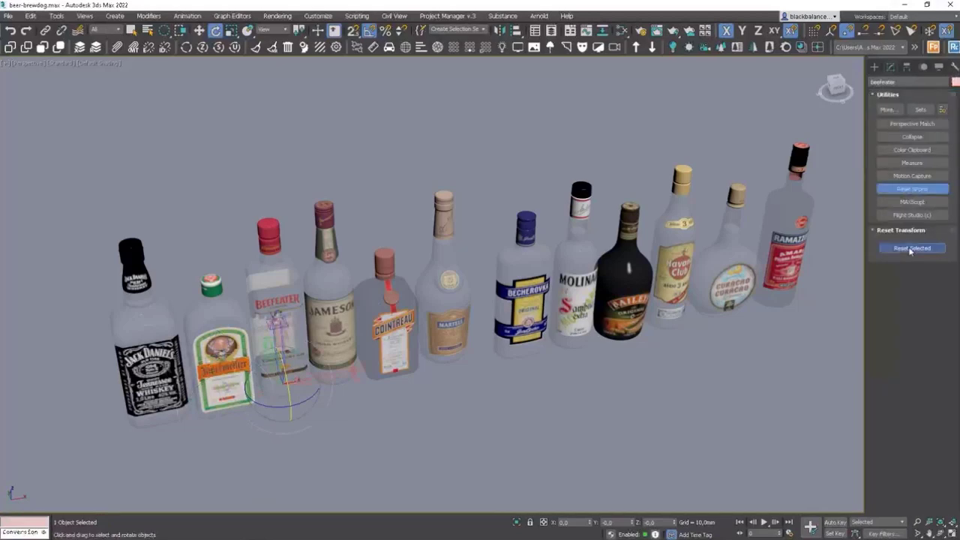
left_click(913, 248)
left_click(530, 316)
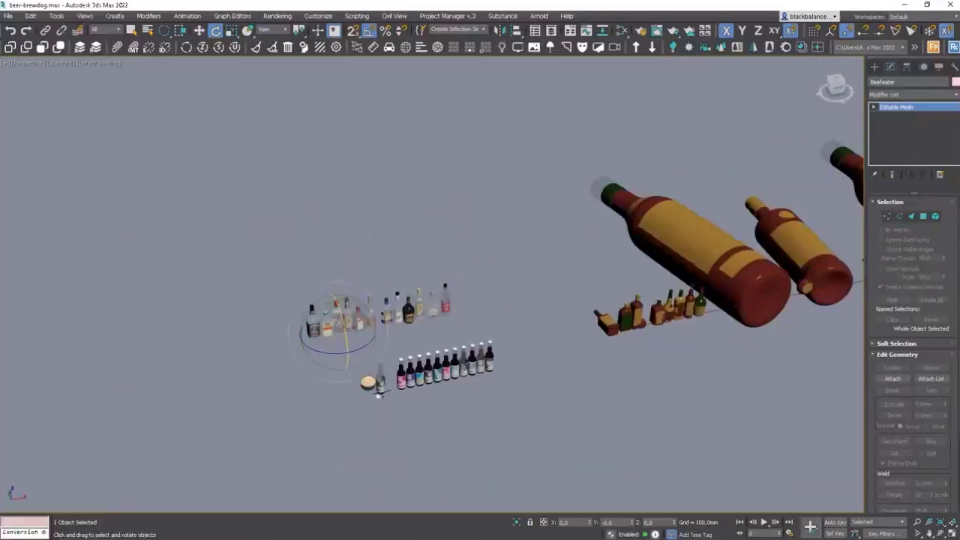
scroll(566, 300, "down", 5)
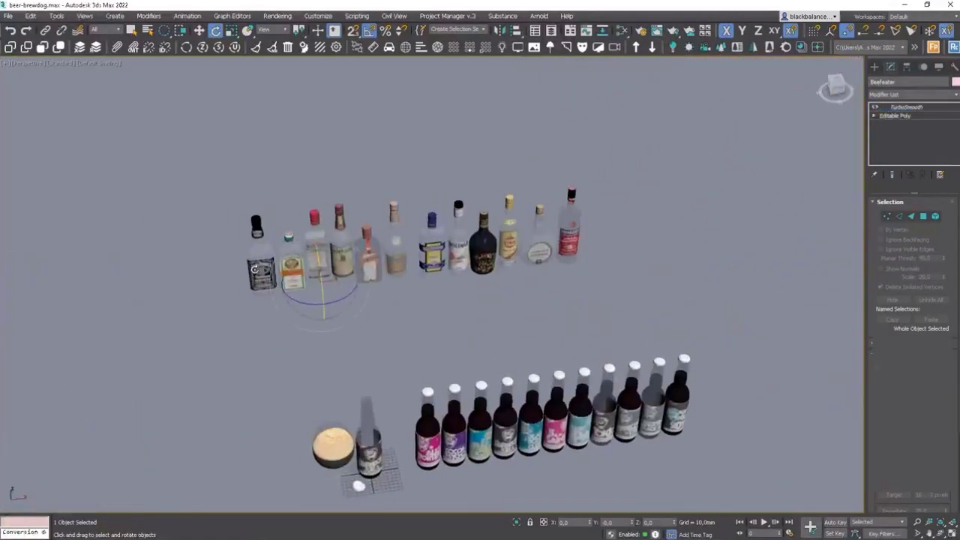
Step: In pivot-only mode, align the Jack Daniel's pivot to the Jagermeister bottle in X, Y and Z orientation, with position alignment off
right_click(252, 267)
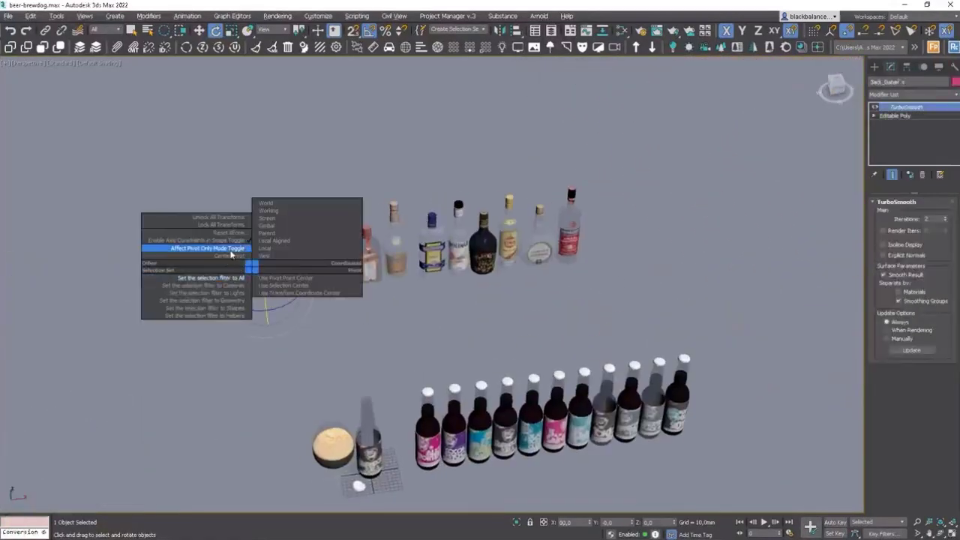
left_click(230, 250)
middle_click_drag(231, 263, 335, 262, "alt")
scroll(338, 261, "up", 4)
key("alt+a")
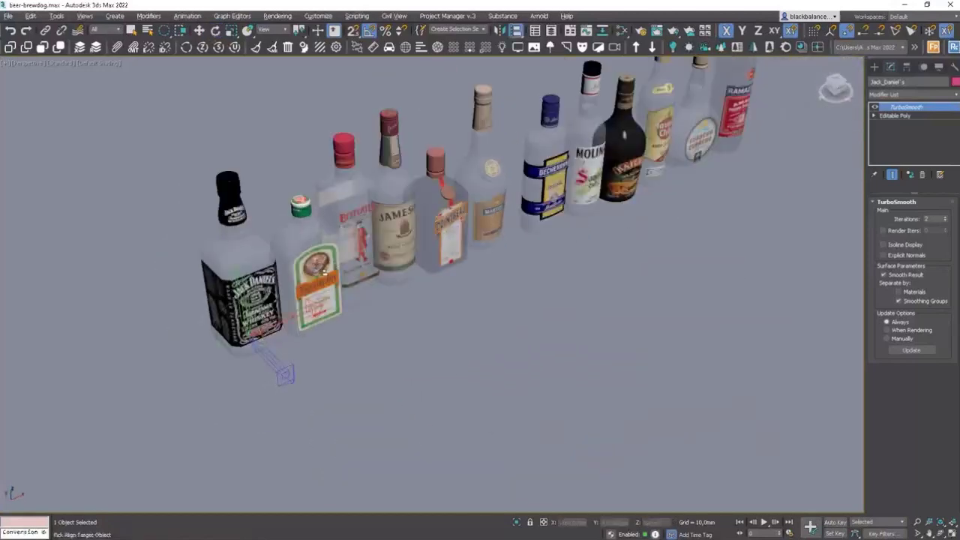
left_click(316, 285)
left_click(510, 210)
left_click(472, 211)
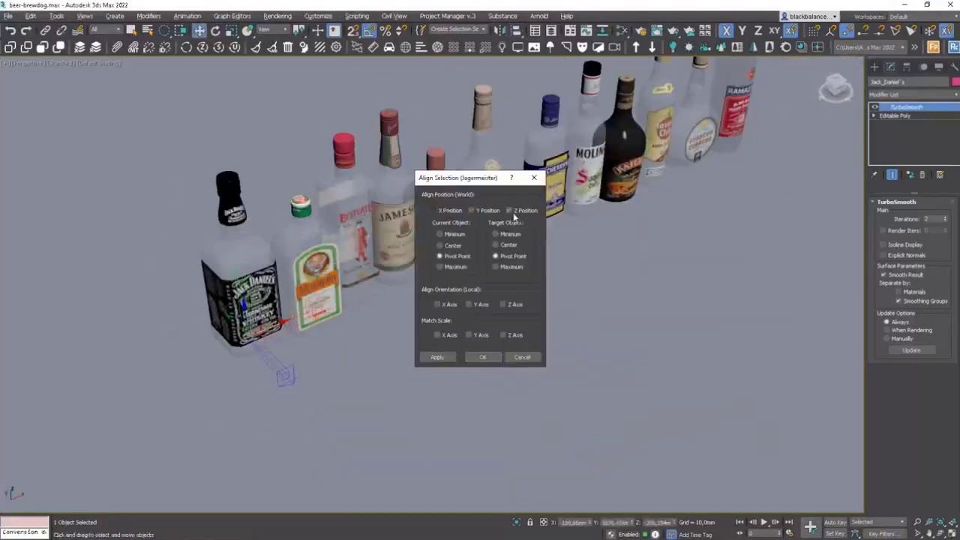
left_click(438, 305)
left_click(468, 305)
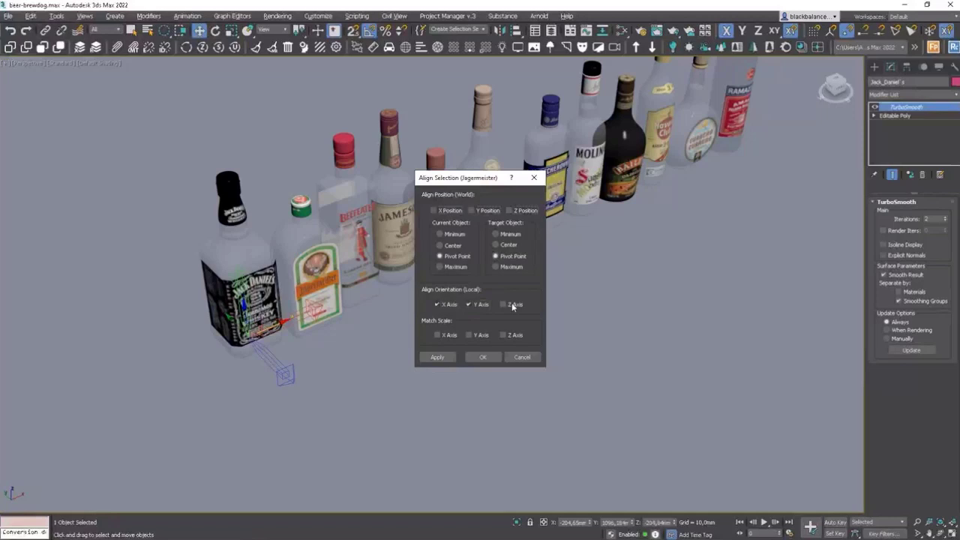
left_click(484, 357)
Step: Align the Jameson bottle's pivot orientation to the Jagermeister bottle on all three axes
left_click(352, 249)
left_click(399, 232)
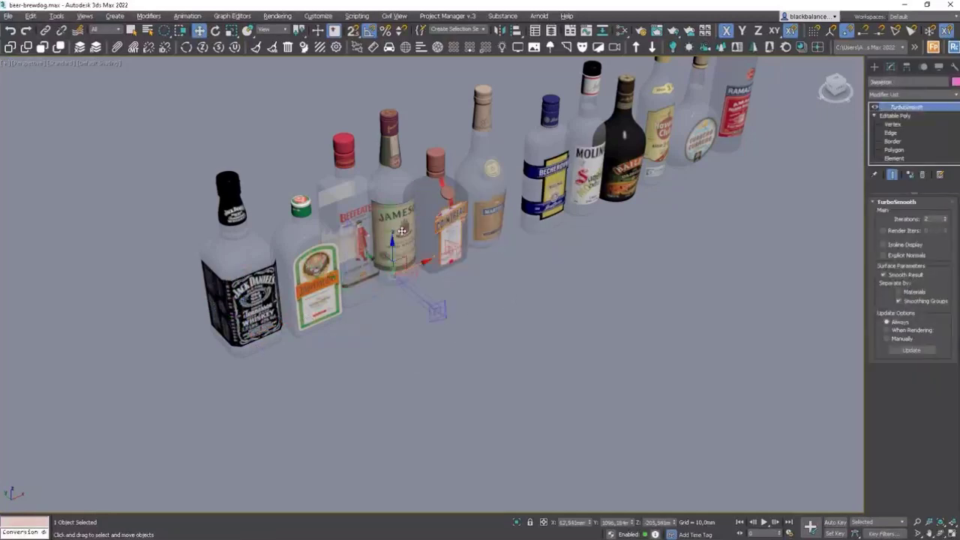
key("alt+a")
left_click(332, 263)
left_click(477, 354)
Step: Check the pivots of the next bottles and align the Havana Club pivot orientation to the Jagermeister bottle on all three axes
left_click(446, 234)
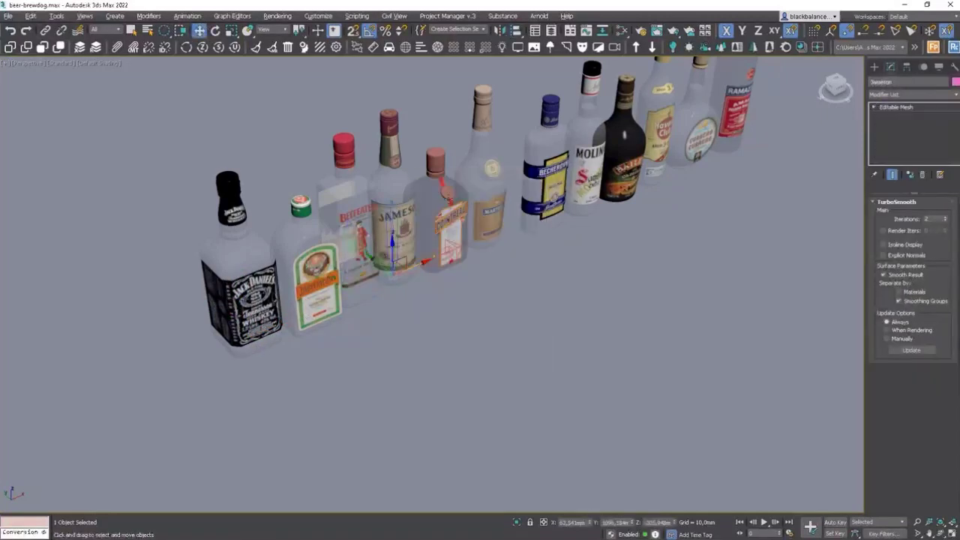
left_click(485, 189)
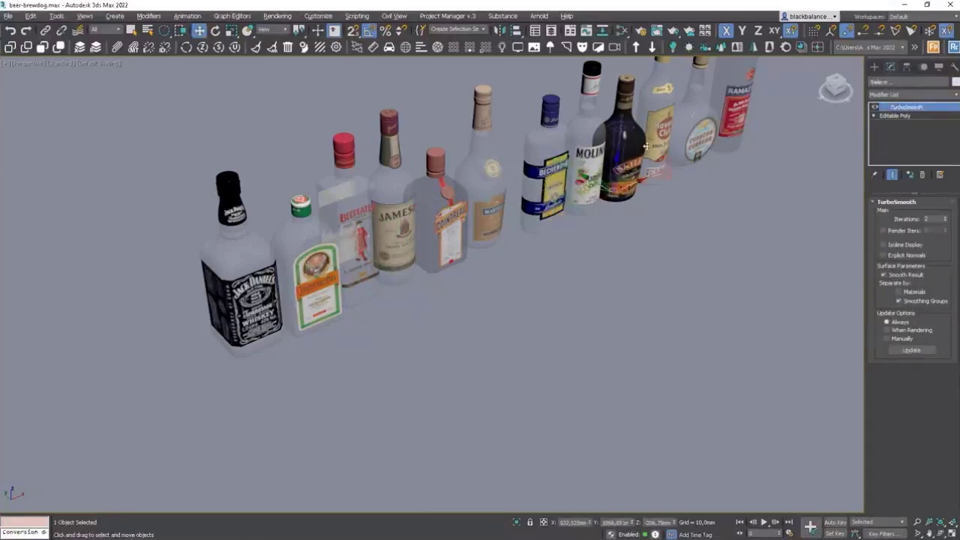
left_click(664, 133)
key("alt+a")
left_click(667, 133)
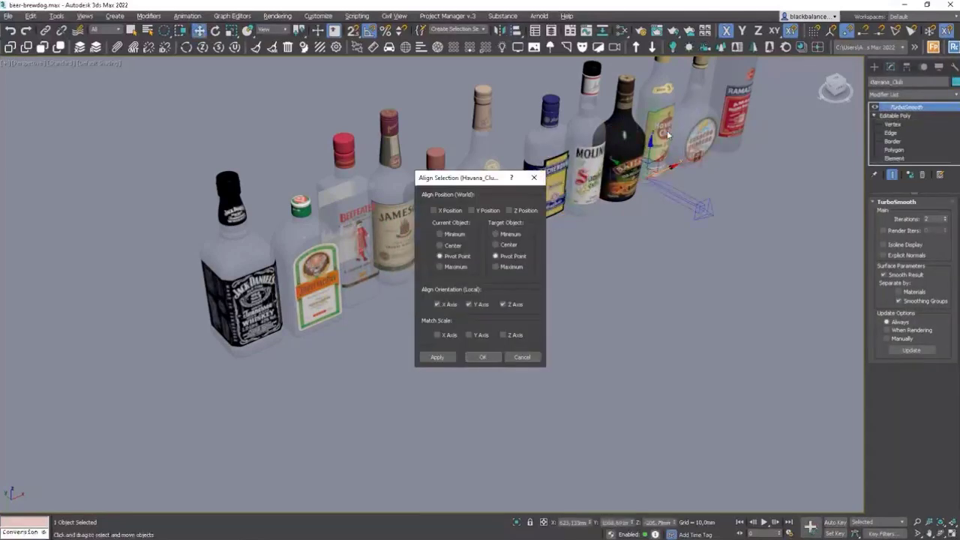
left_click(513, 355)
key("alt+a")
left_click(322, 285)
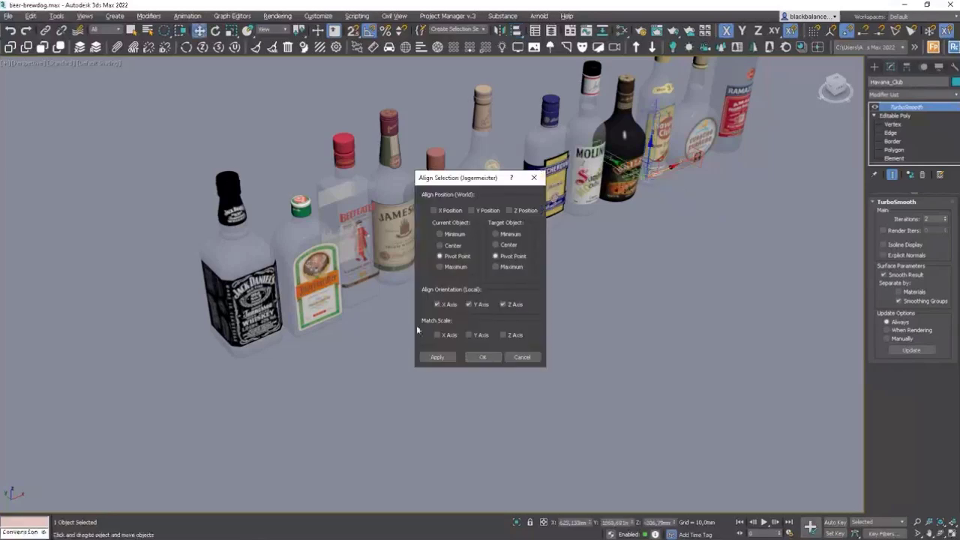
left_click(479, 355)
Step: Align the Ramazzotti bottle's pivot orientation to the Jagermeister bottle and leave pivot-only editing
left_click(735, 96)
key("alt+a")
left_click(304, 271)
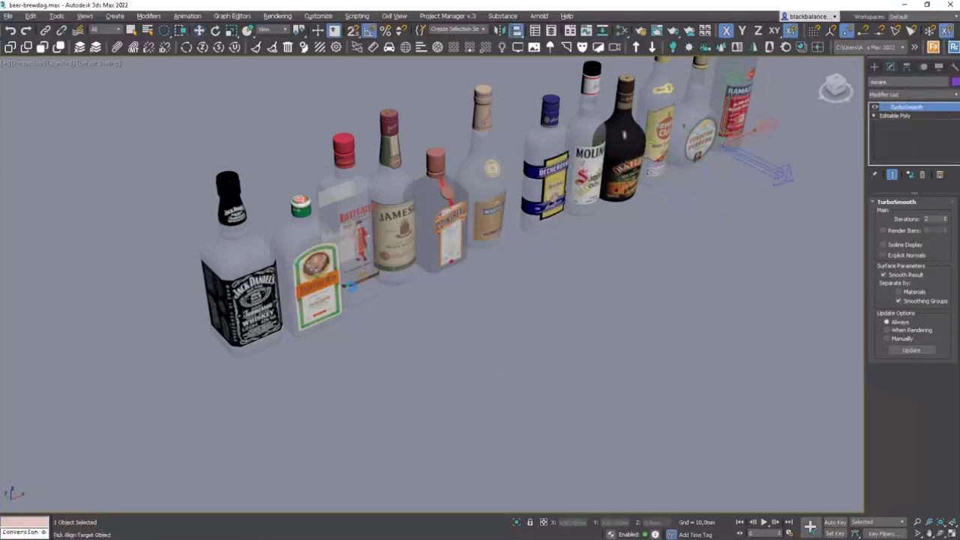
left_click(482, 358)
right_click(732, 180)
left_click(698, 189)
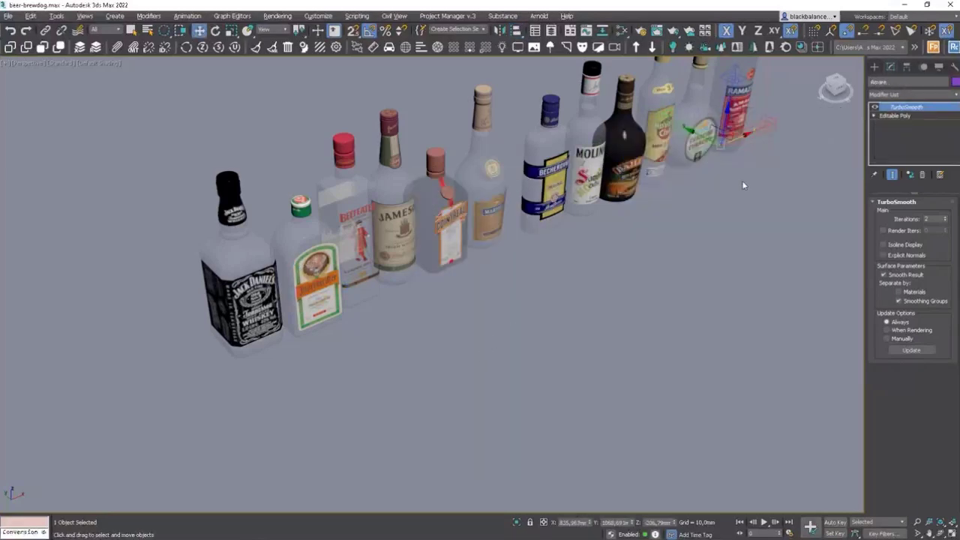
Step: Examine the orientation and scale of the bottles in the RailClone array against the source bottles
scroll(673, 192, "down", 3)
scroll(673, 193, "down", 3)
middle_click_drag(674, 193, 574, 262)
scroll(660, 205, "down", 4)
middle_click_drag(574, 263, 571, 237, "alt")
key("F3")
key("F3")
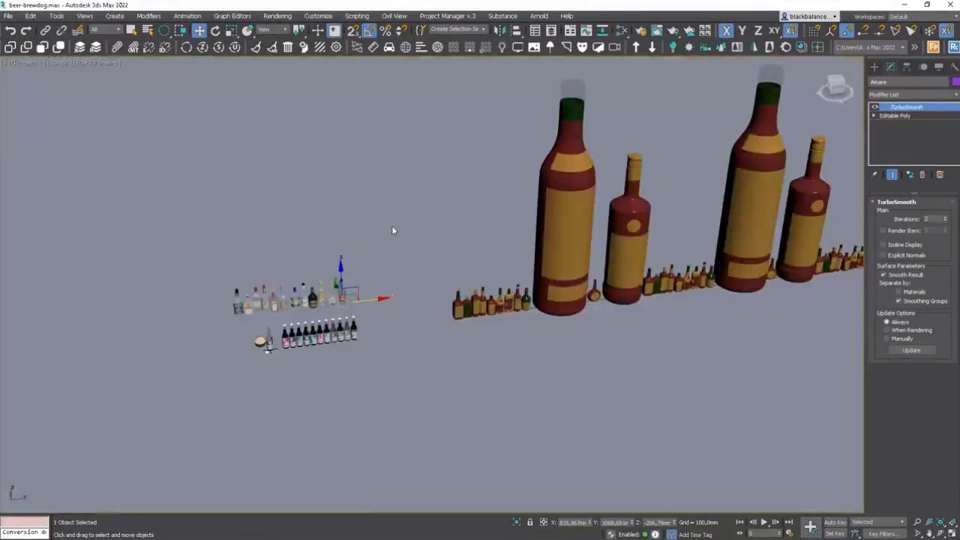
key("F3")
key("z")
key("F3")
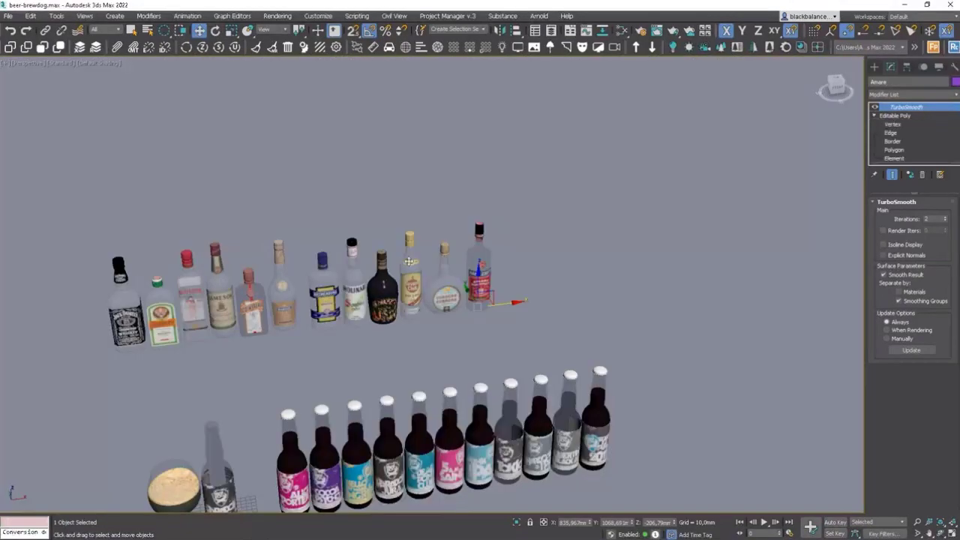
Step: Reset the Havana Club bottle's transform with Reset XForm and collapse its modifier stack
left_click(410, 289)
left_click(954, 66)
left_click(912, 189)
left_click(908, 247)
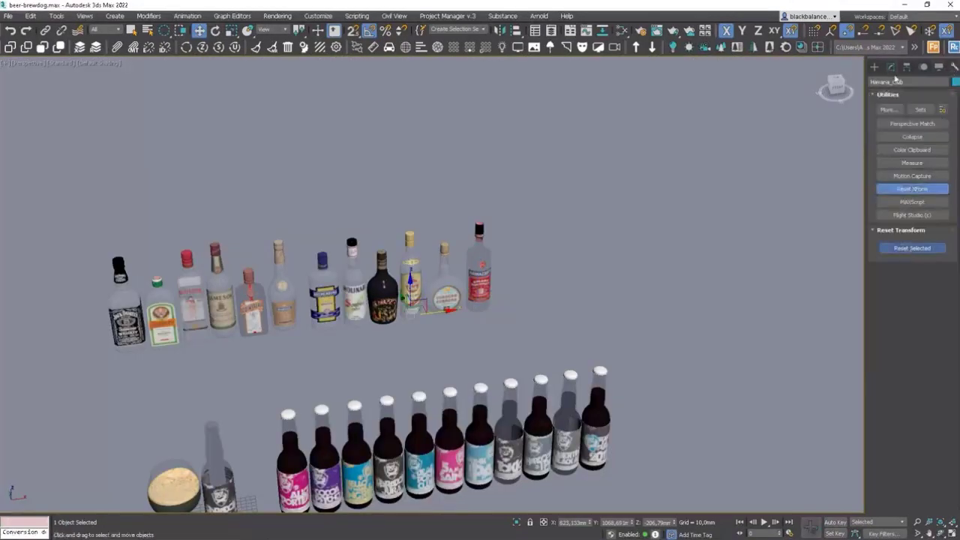
left_click(891, 66)
right_click(922, 109)
left_click(853, 194)
left_click(527, 316)
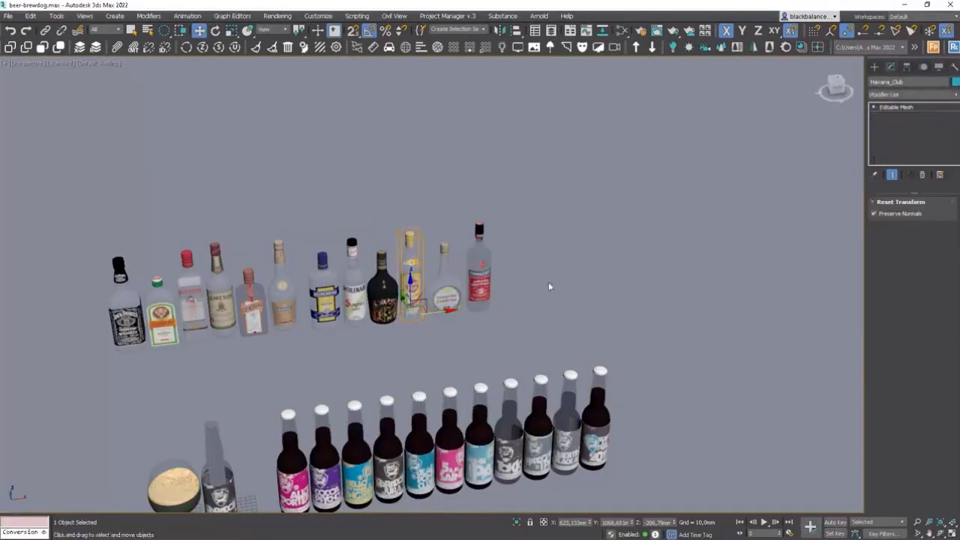
Step: Reset the Ramazzotti bottle's transform with Reset XForm and collapse its whole modifier stack
scroll(548, 285, "down", 6)
scroll(420, 279, "up", 8)
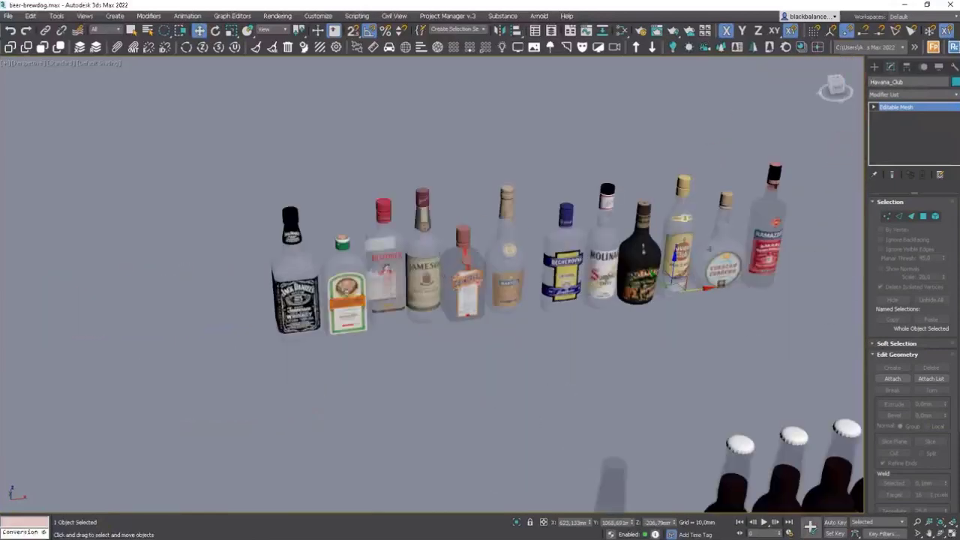
key("ctrl+z")
key("ctrl+z")
left_click(956, 67)
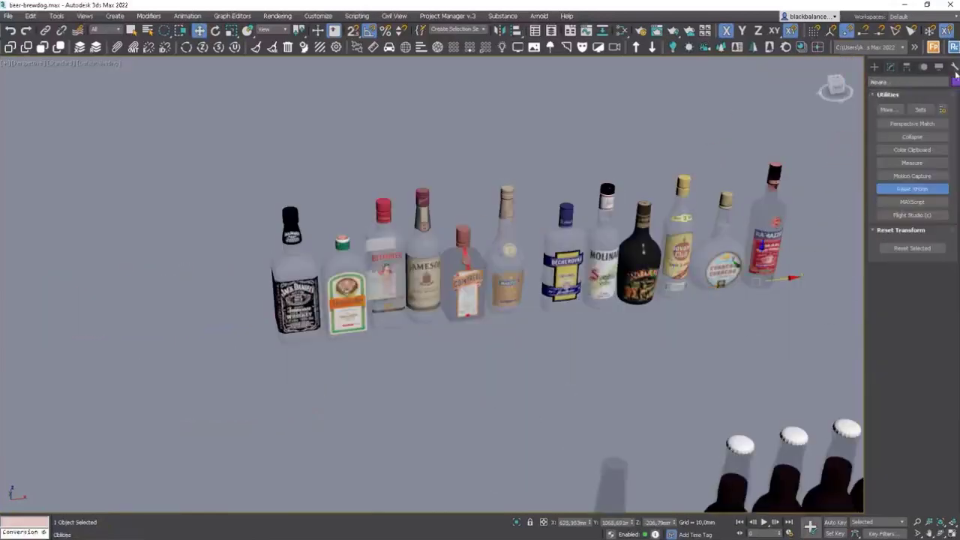
left_click(914, 248)
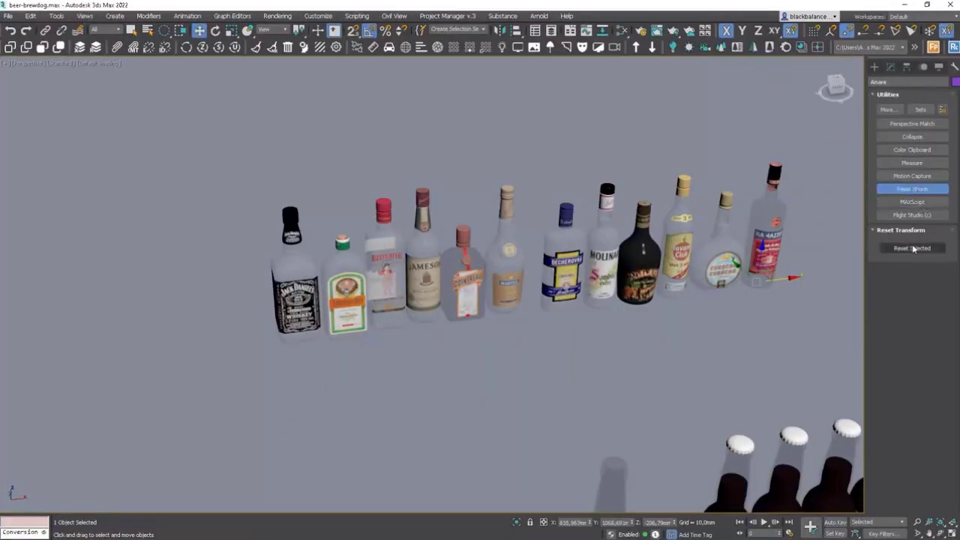
left_click(891, 67)
right_click(904, 113)
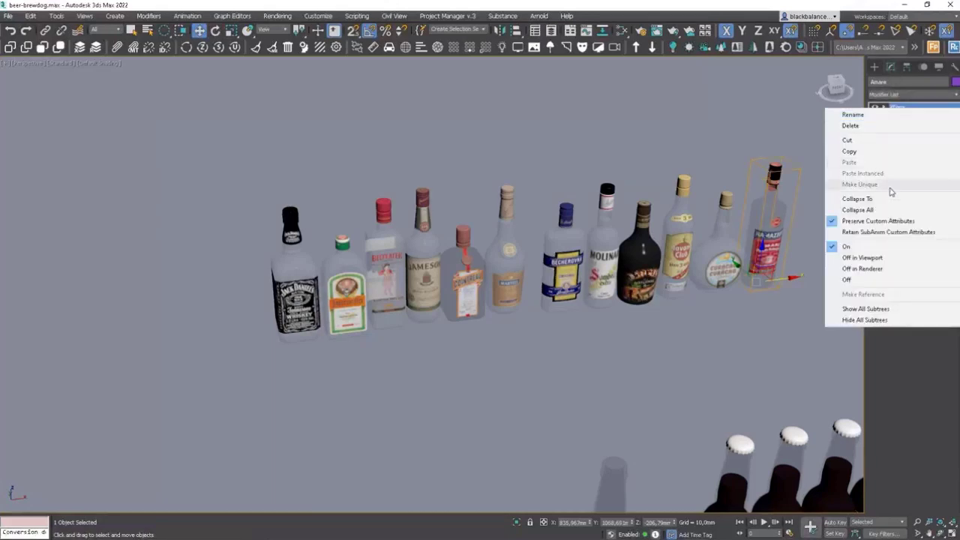
left_click(791, 208)
left_click(527, 321)
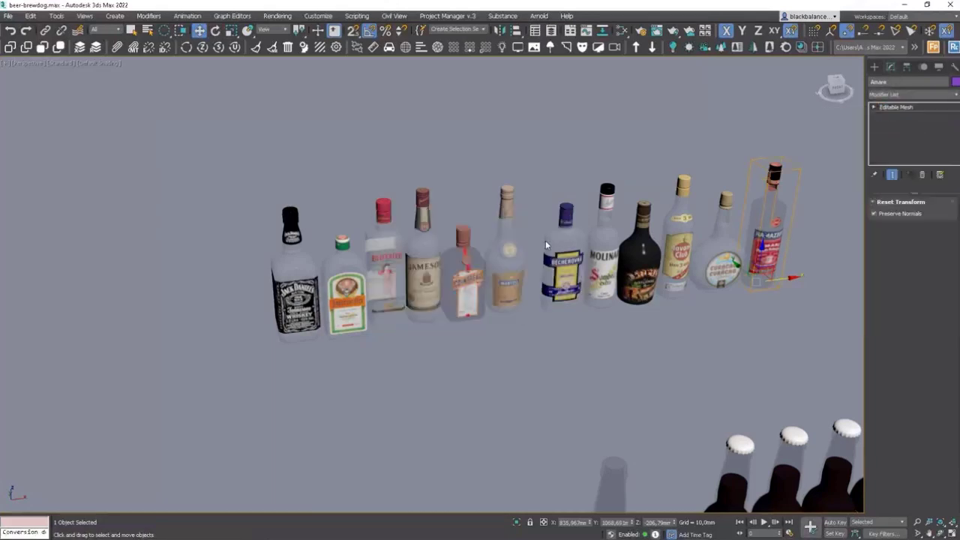
Step: Run a Corona interactive render of the bottle array to check its materials, and close the render window
scroll(553, 235, "down", 3)
middle_click_drag(502, 253, 473, 260)
scroll(473, 260, "down", 5)
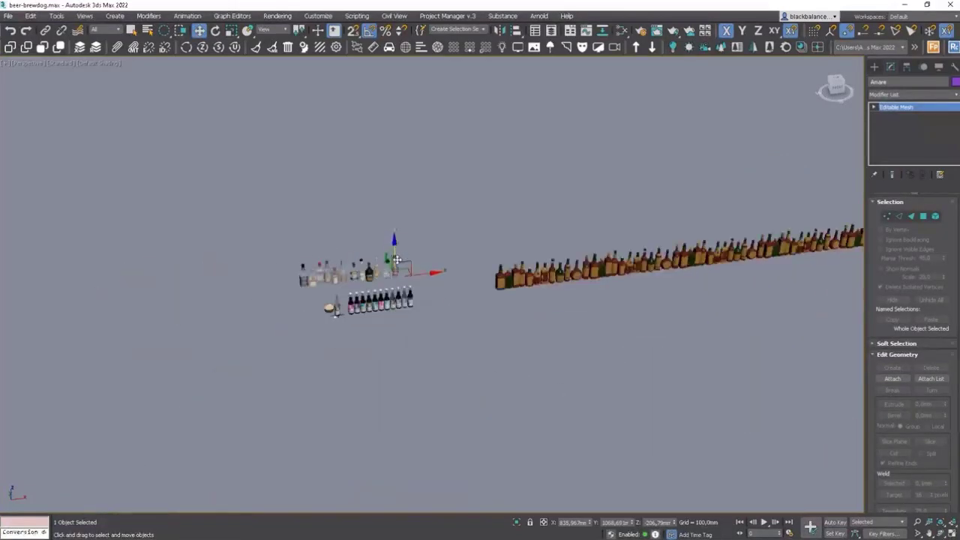
middle_click_drag(622, 260, 594, 254, "alt")
scroll(598, 257, "up", 3)
right_click(600, 258)
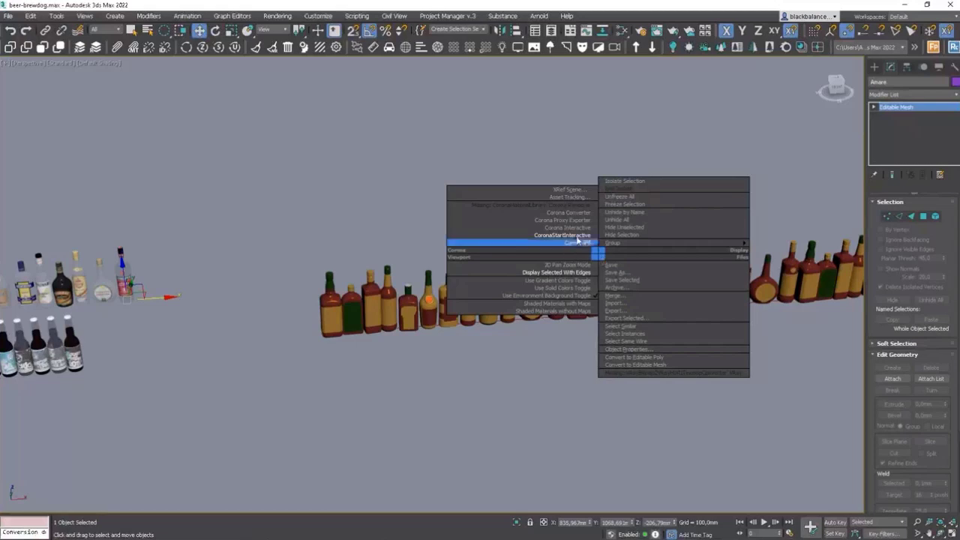
left_click(576, 234)
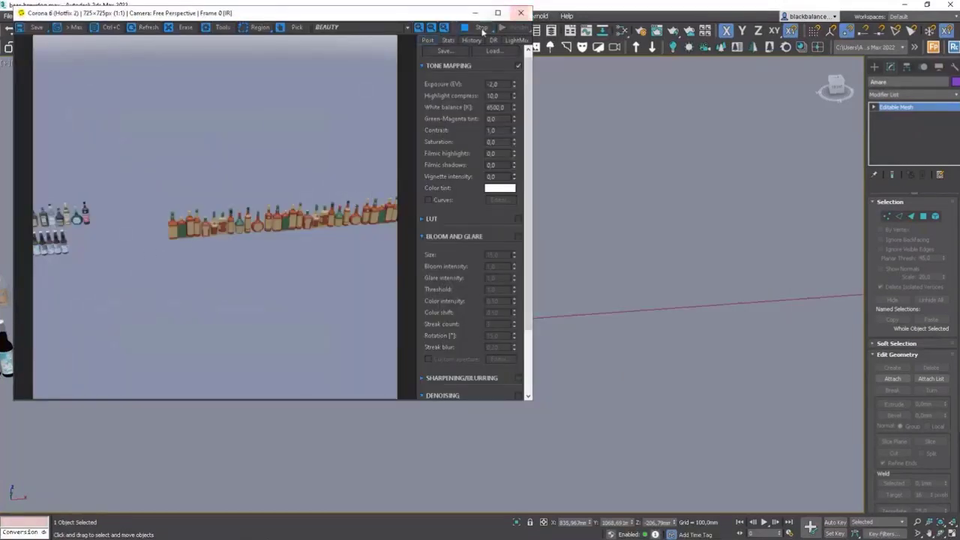
left_click(520, 14)
left_click(389, 219)
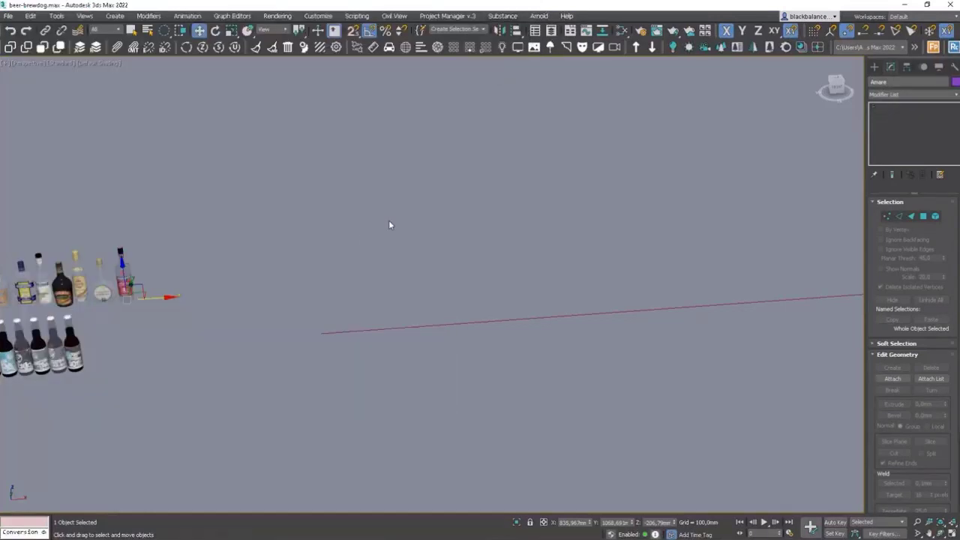
Step: Select the RailClone bottle array and enable Use Segment Material in its style geometry settings
left_click(379, 276)
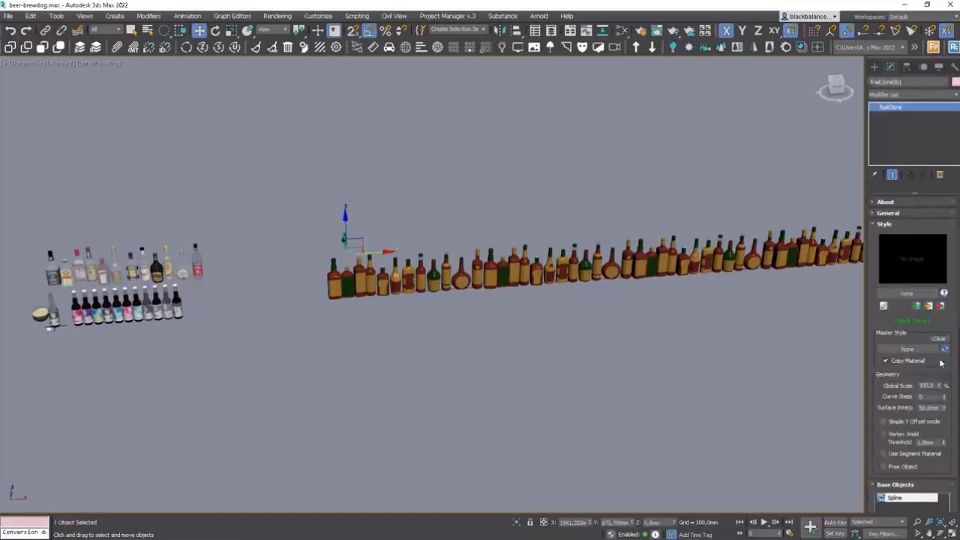
scroll(940, 364, "down", 10)
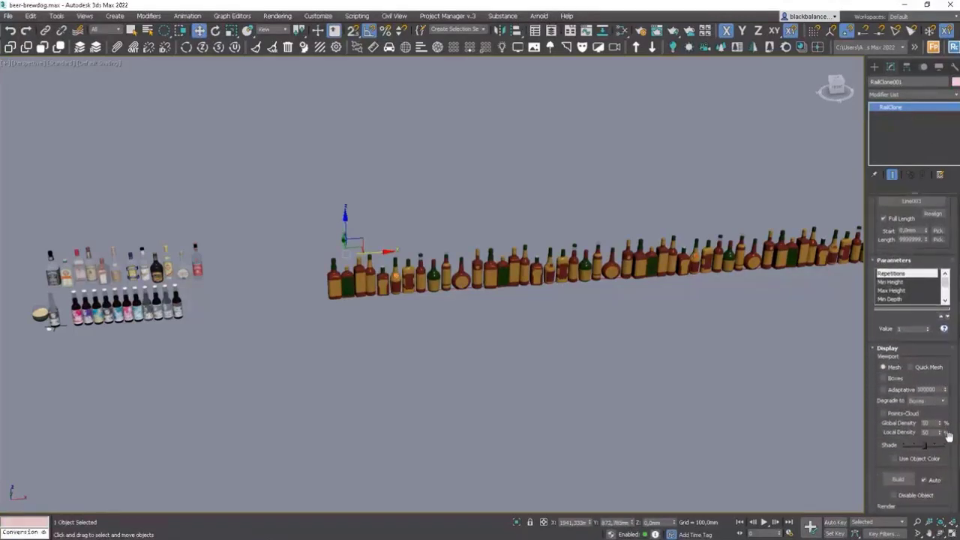
scroll(946, 360, "down", 5)
scroll(945, 293, "up", 10)
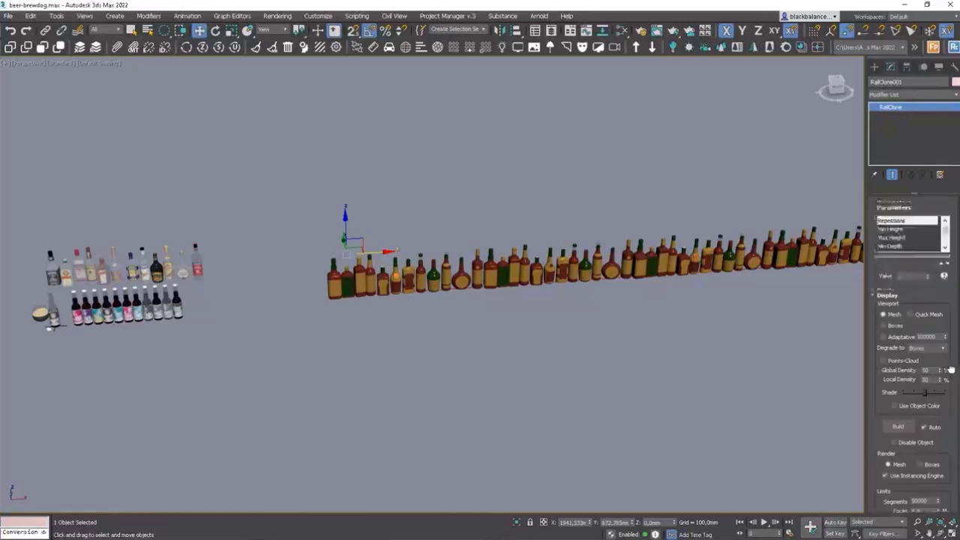
left_click_drag(947, 318, 951, 357)
scroll(950, 357, "up", 4)
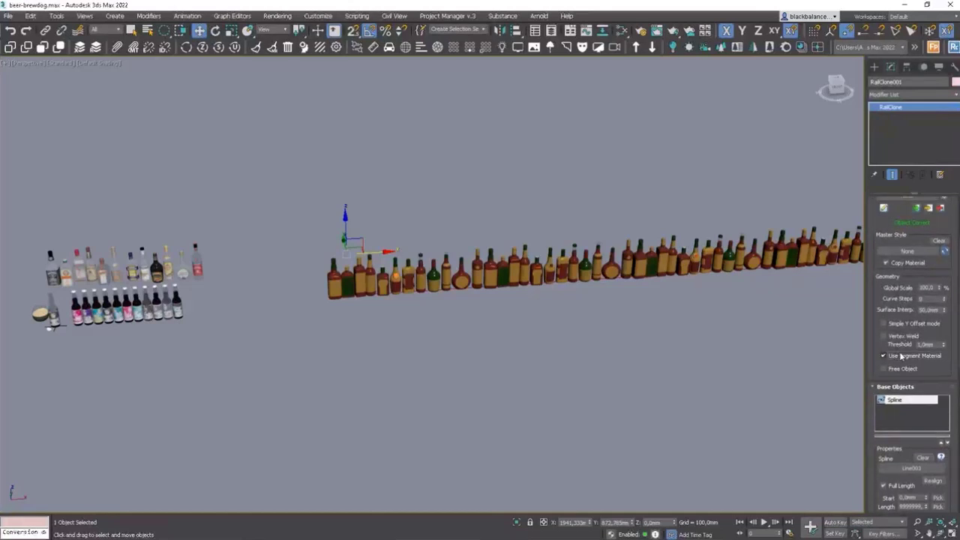
Step: Start a Corona interactive render of the bottle row and inspect the bottle labels and glass up close
right_click(612, 318)
left_click(596, 297)
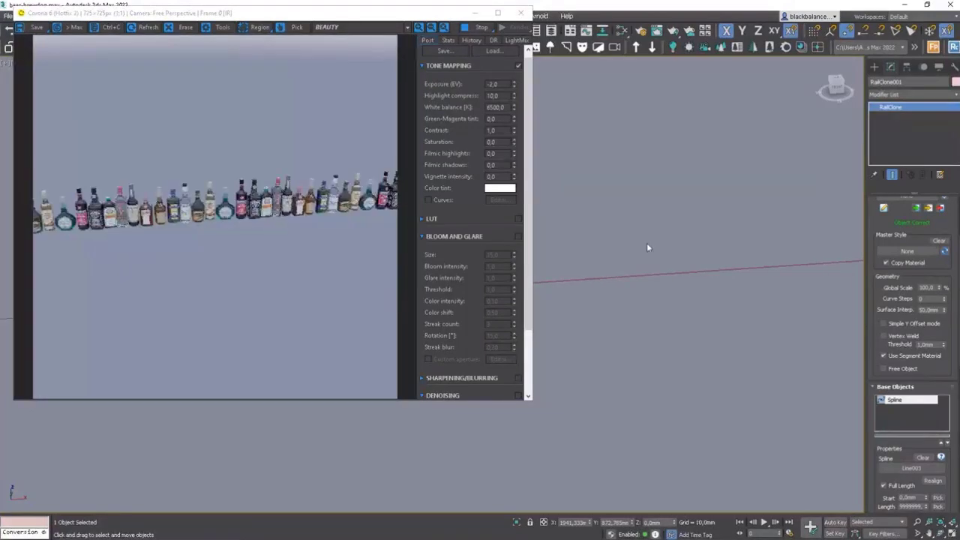
scroll(291, 198, "up", 4)
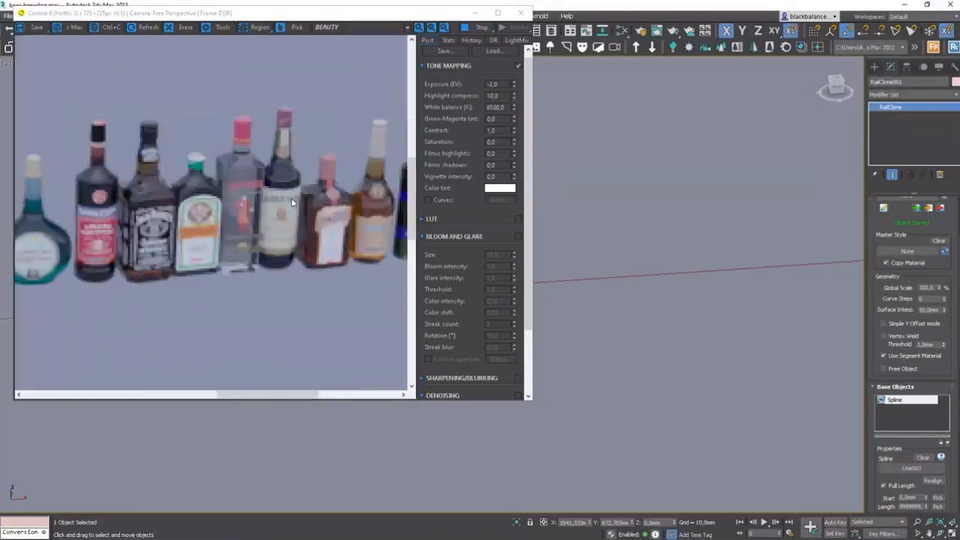
scroll(291, 198, "down", 4)
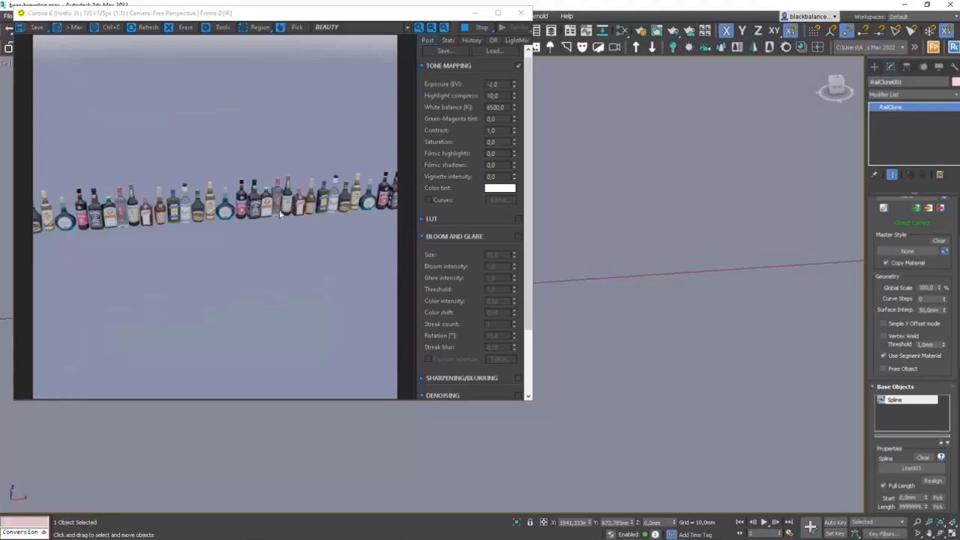
Step: Adjust the Randomrows parameter of the RailClone bottle array while the interactive render runs
scroll(951, 420, "down", 5)
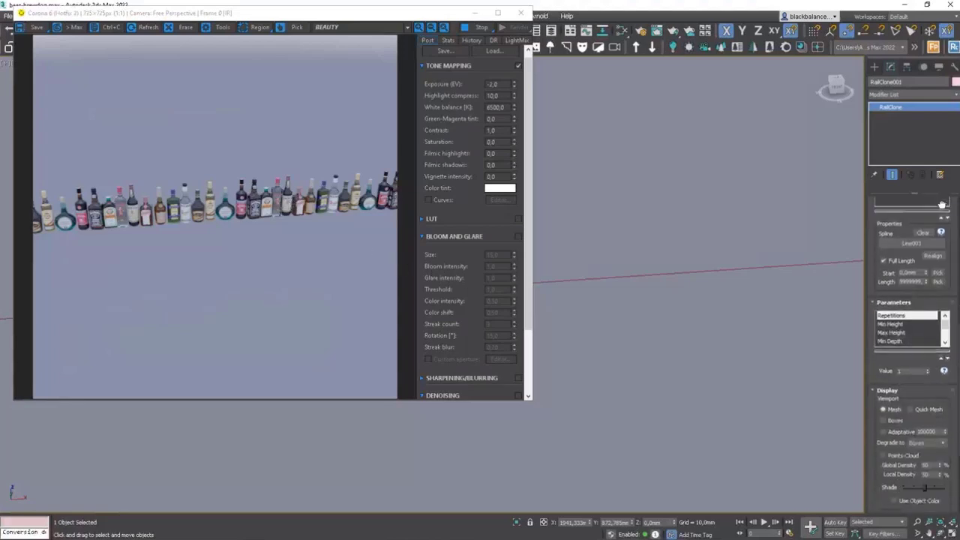
left_click_drag(946, 300, 947, 312)
left_click(907, 299)
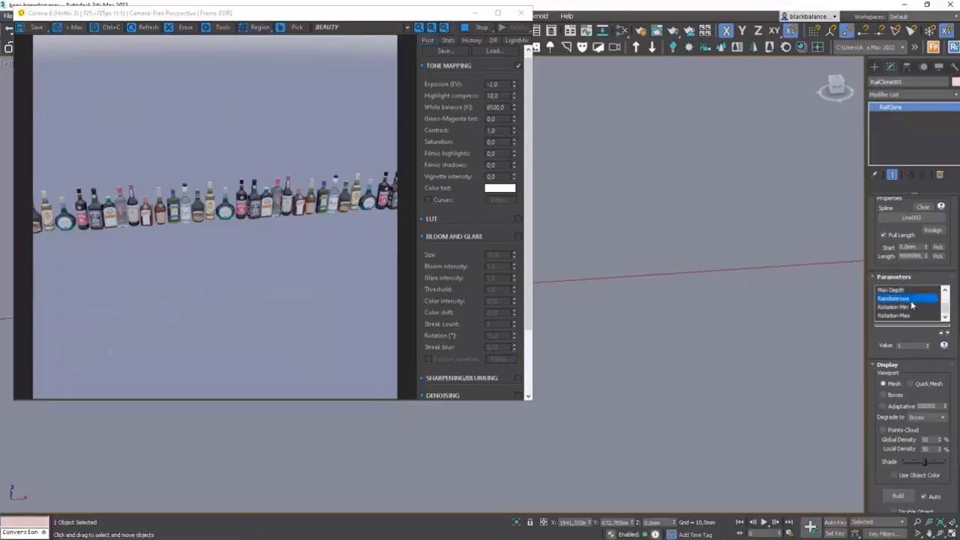
left_click(928, 345)
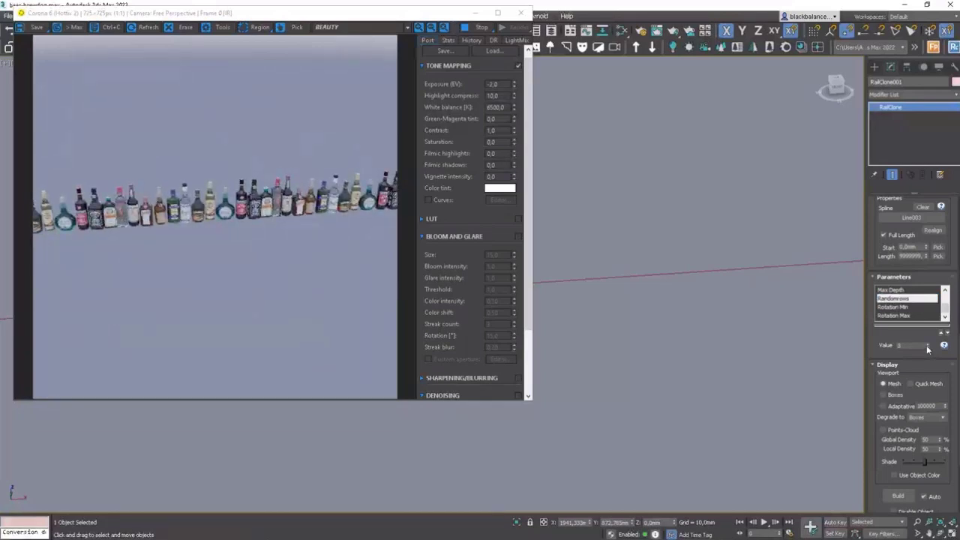
Step: Try a Rotation Min of -20 and a different Rotation Max on the bottle array
left_click(900, 307)
double_click(905, 345)
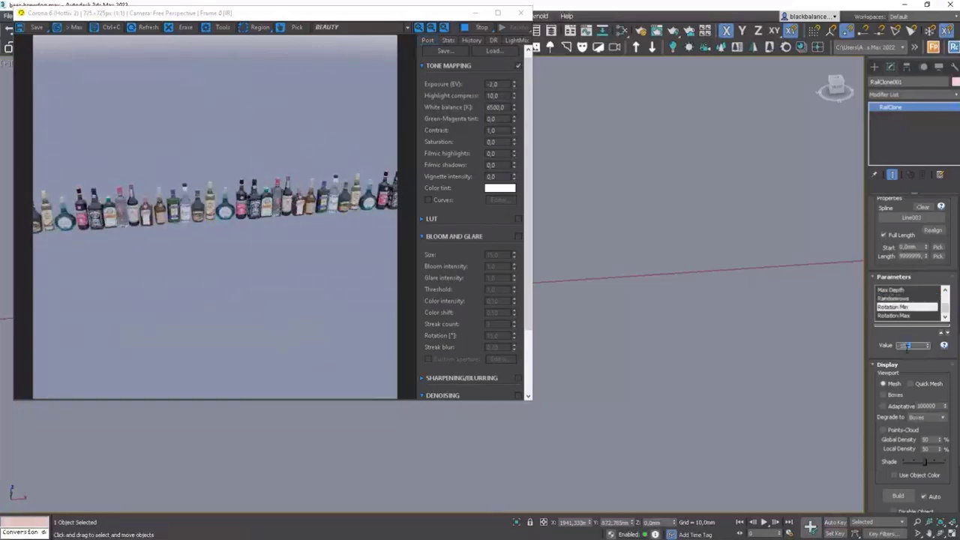
type("-20")
key("Return")
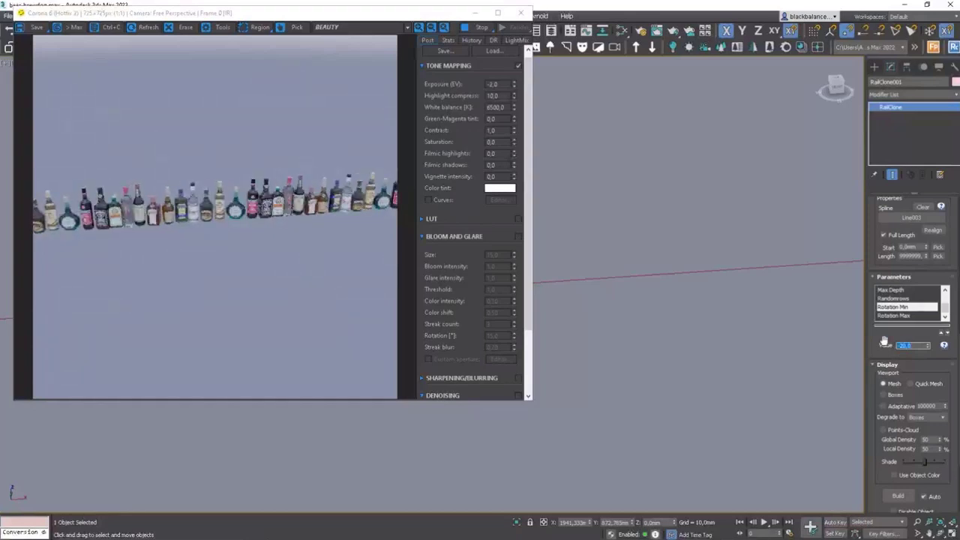
left_click(900, 316)
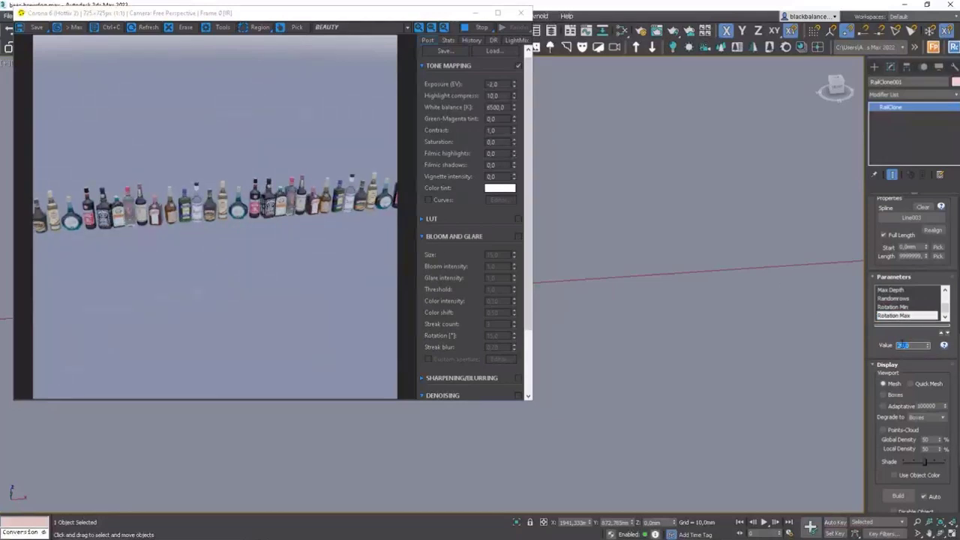
left_click(900, 307)
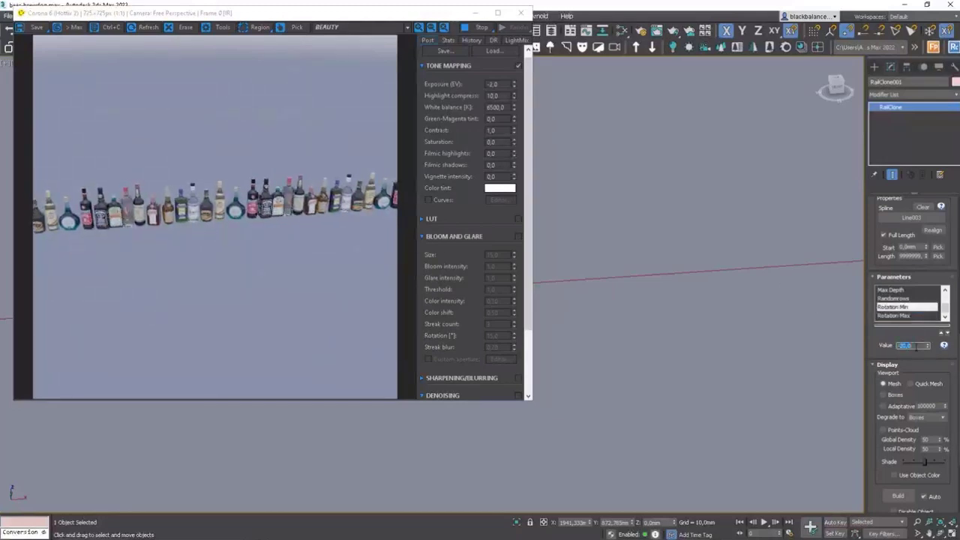
Step: Try the bottle array with Repetitions at 2, restore it to 1, and stop and close the interactive render
left_click_drag(946, 311, 946, 297)
left_click(916, 291)
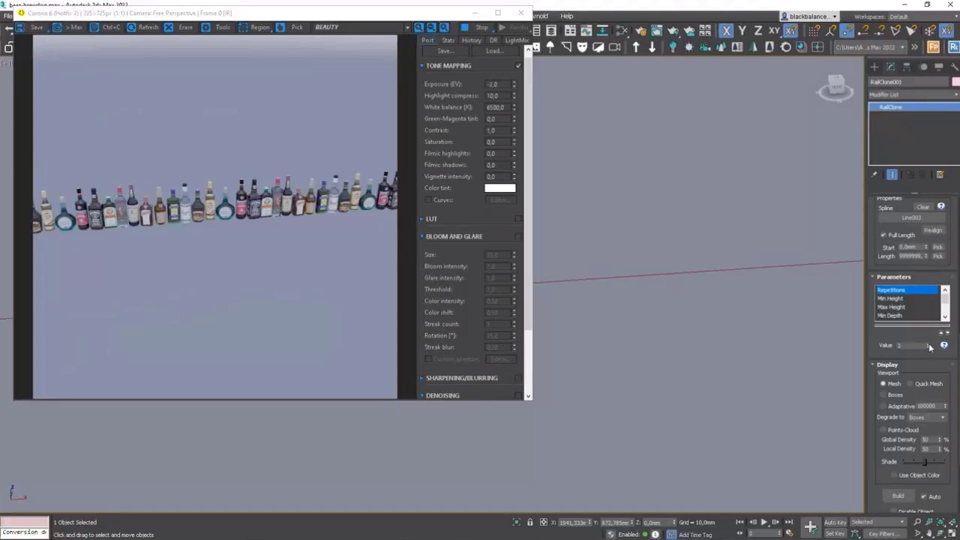
left_click(928, 345)
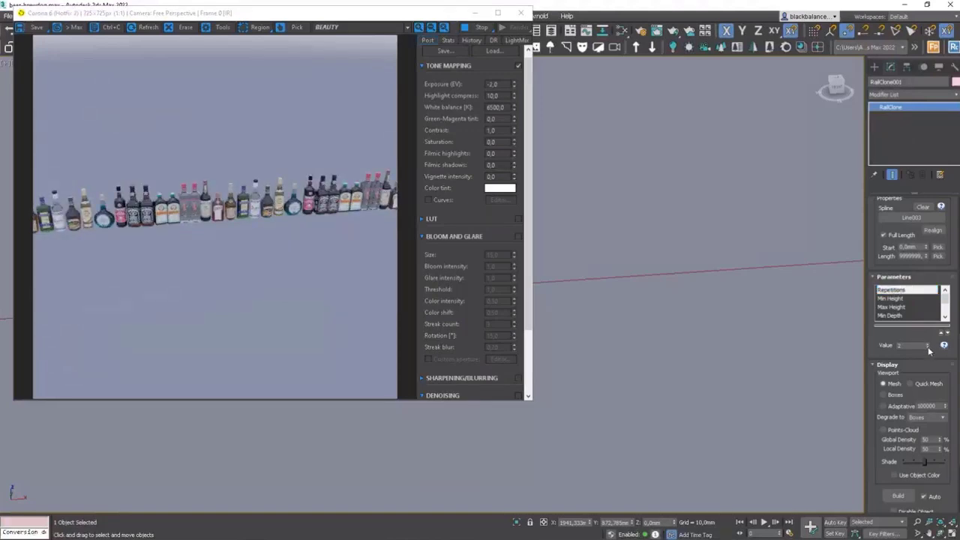
left_click(481, 30)
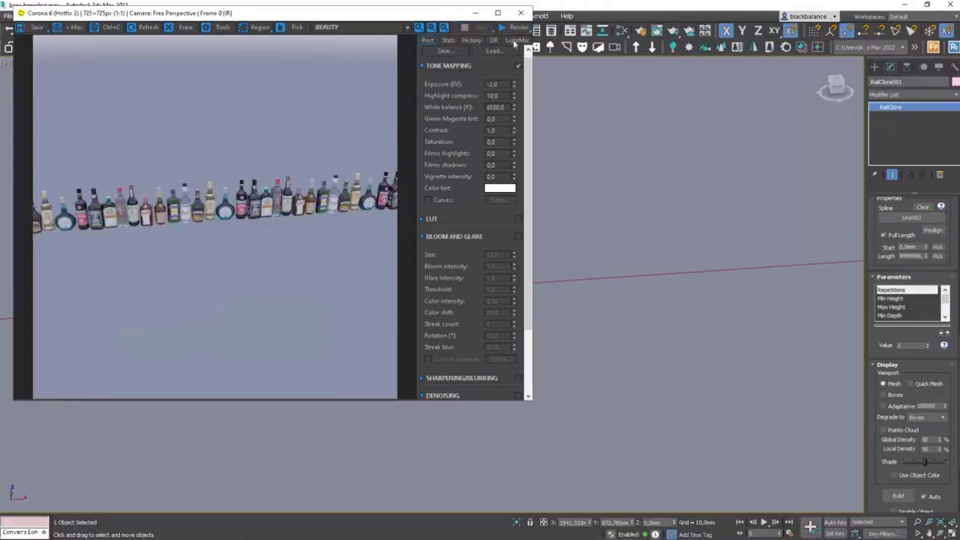
left_click(521, 14)
Step: Copy the RailClone bottle row together with its spline along the Y axis, in front of the original row
scroll(489, 208, "down", 10)
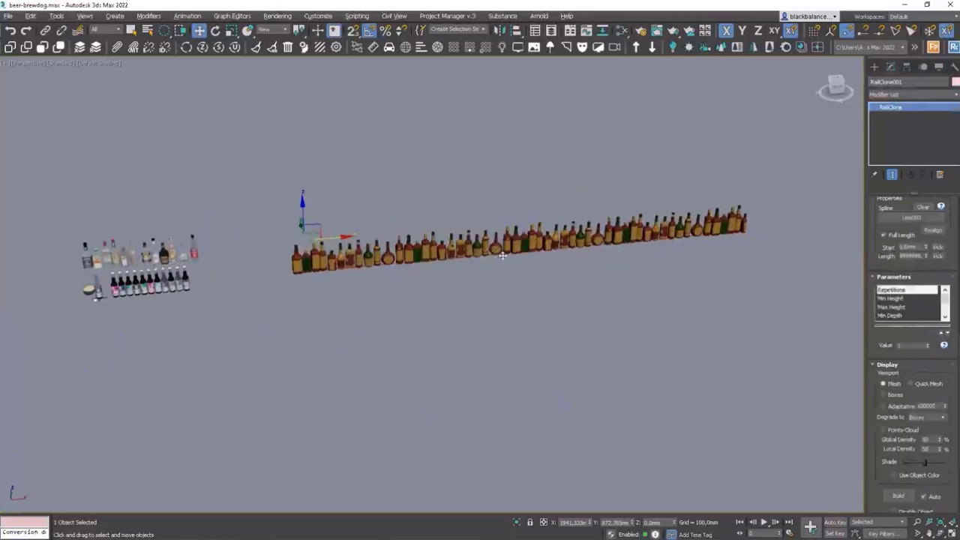
middle_click_drag(301, 259, 356, 302, "alt")
left_click_drag(367, 302, 368, 294)
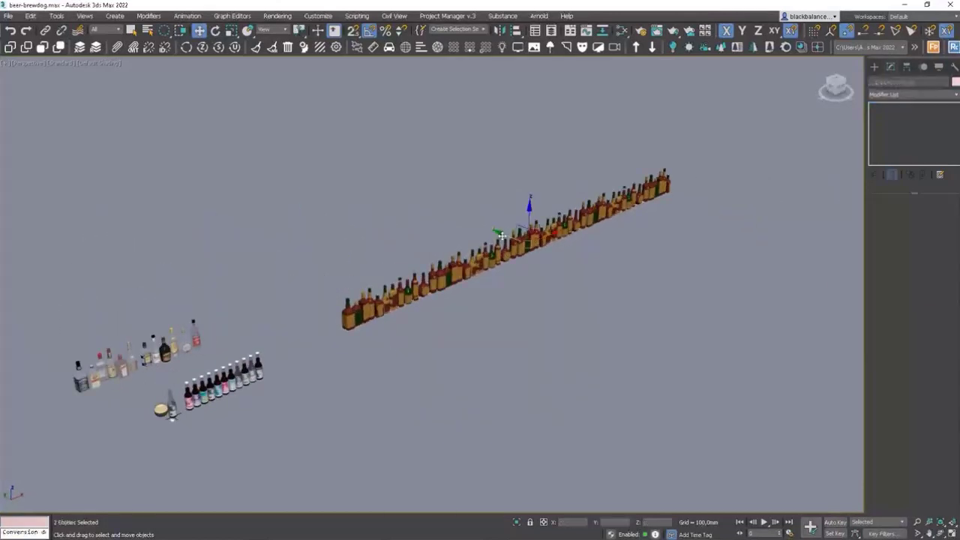
left_click_drag(508, 242, 592, 291, "shift")
left_click(482, 318)
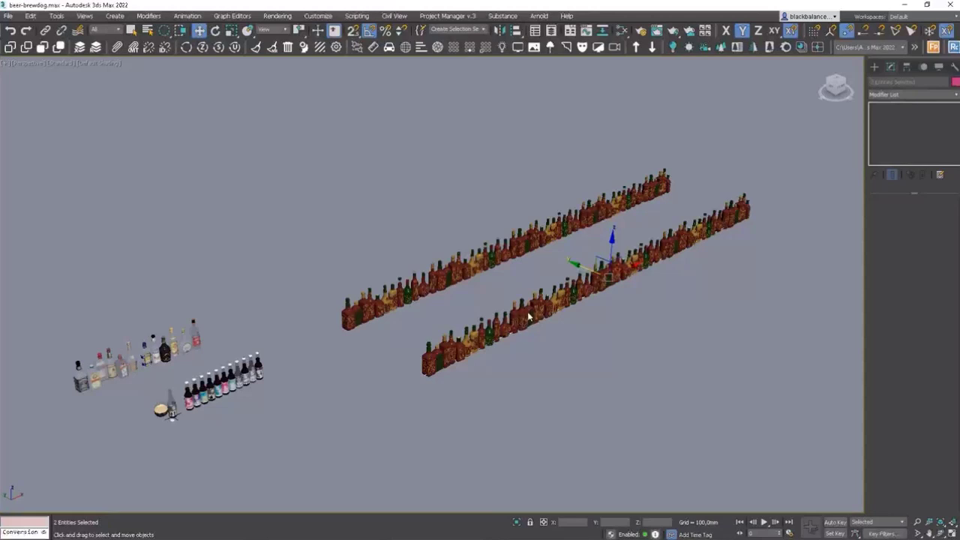
left_click(604, 297)
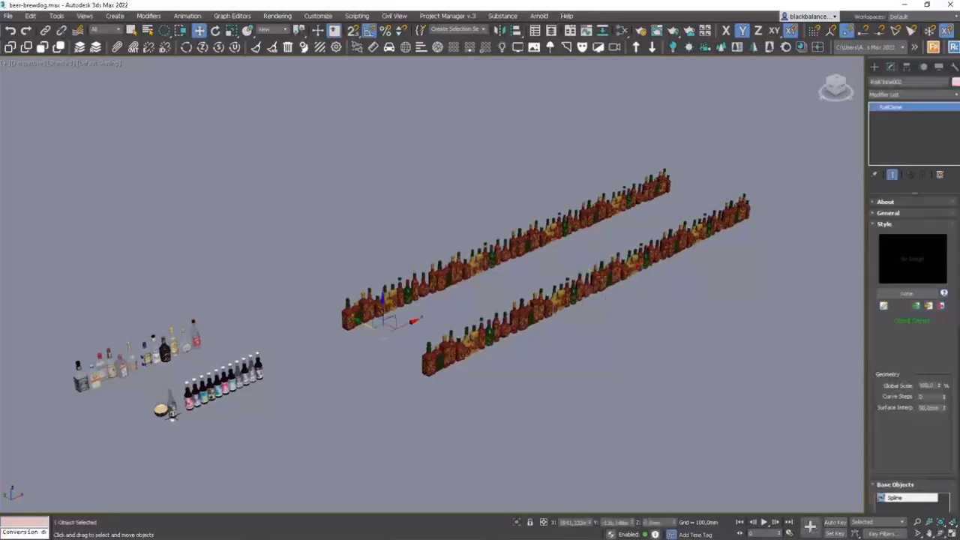
left_click_drag(930, 359, 930, 334)
left_click(906, 450)
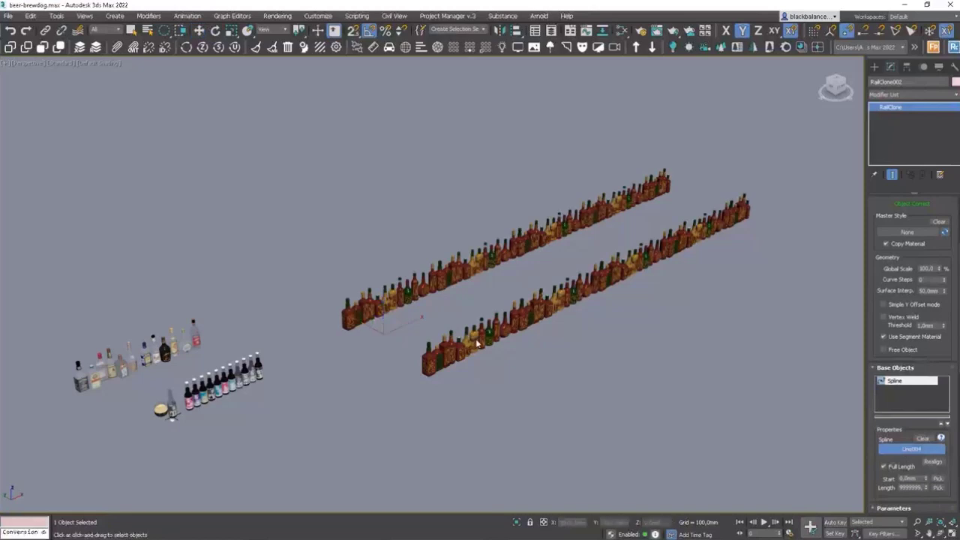
key("w")
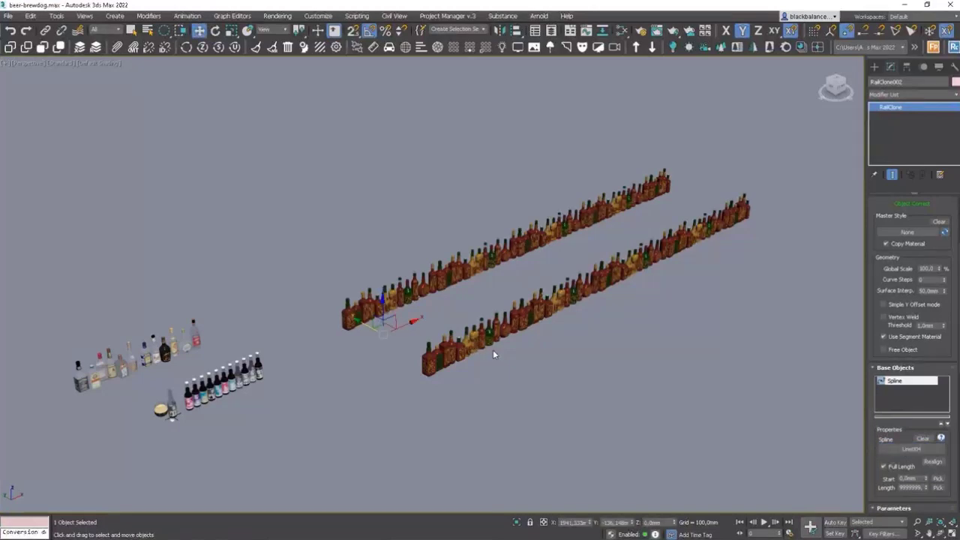
Step: Open the Style Editor of the copied RailClone array, keeping the beer bottles in view beside it
middle_click_drag(426, 343, 504, 355, "alt")
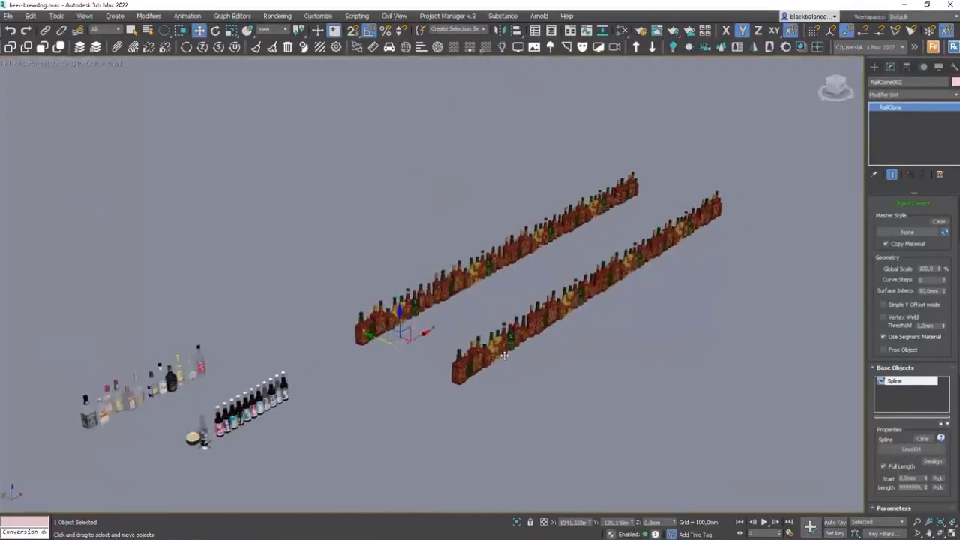
left_click(506, 369)
left_click(514, 338)
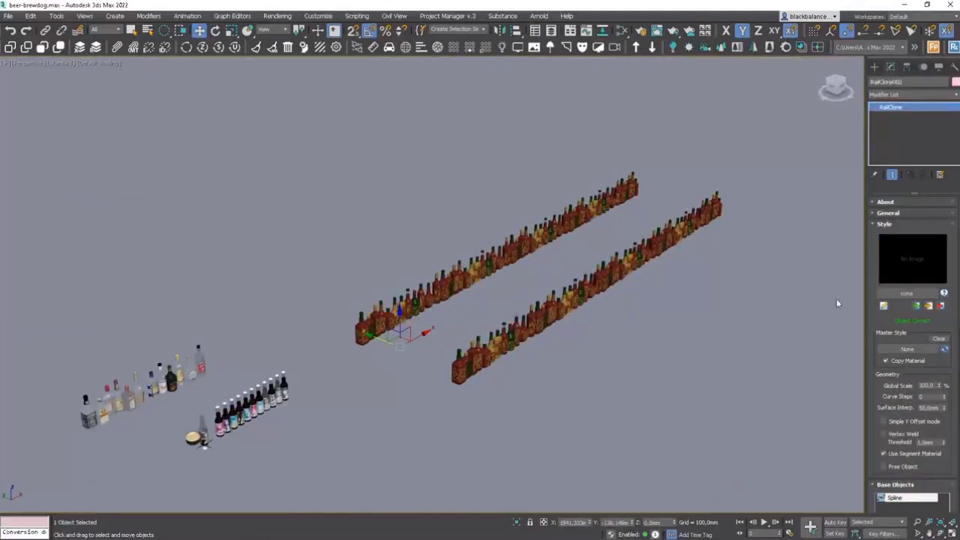
left_click(884, 307)
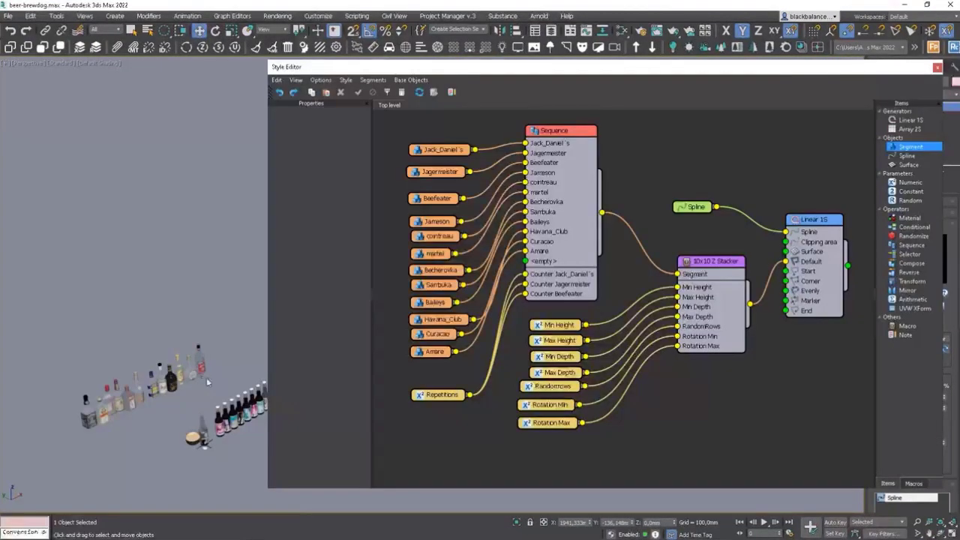
middle_click_drag(208, 383, 84, 303, "alt")
scroll(97, 296, "up", 5)
scroll(84, 303, "down", 3)
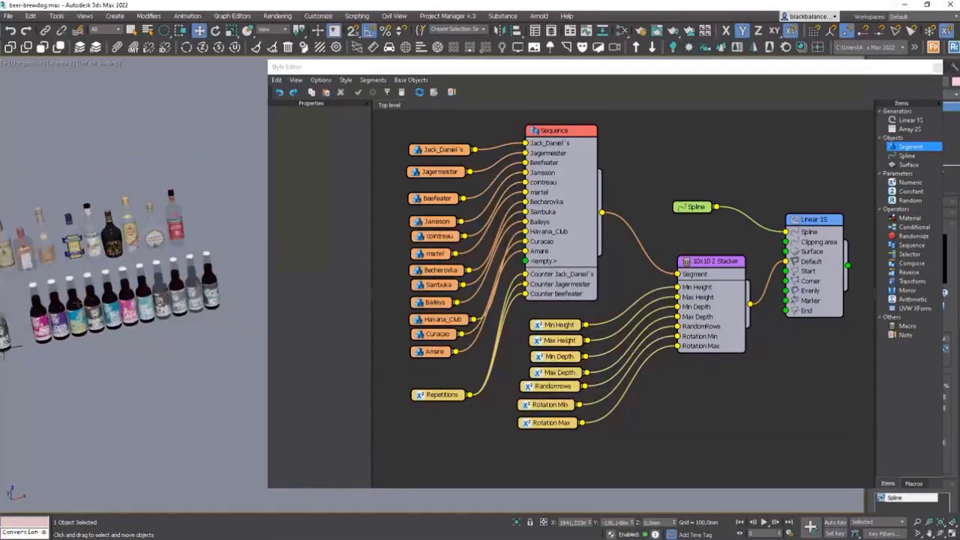
Step: Delete the Amare segment and replace the Jack Daniel's segment's object with the beer bottle mesh Rectangle043
left_click(432, 350)
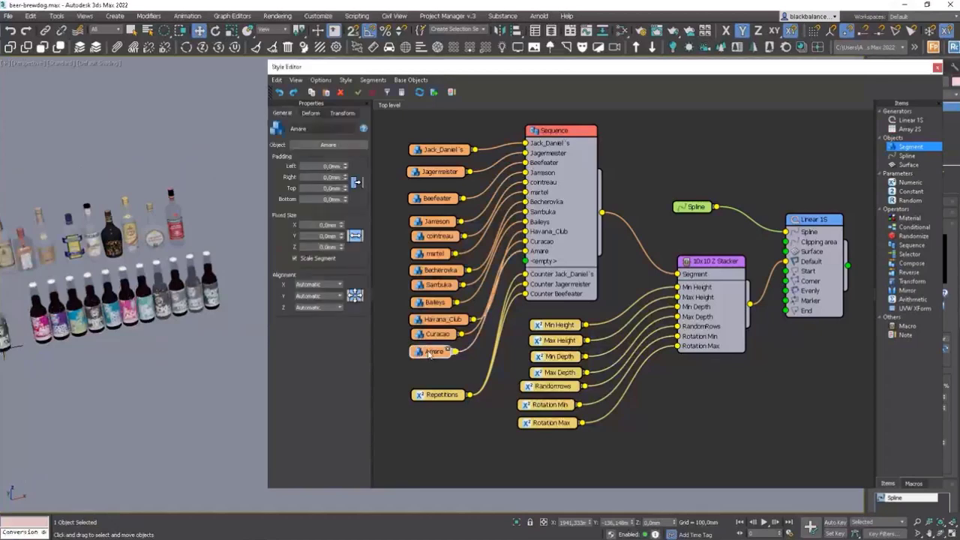
key("Delete")
left_click(444, 151)
left_click(331, 145)
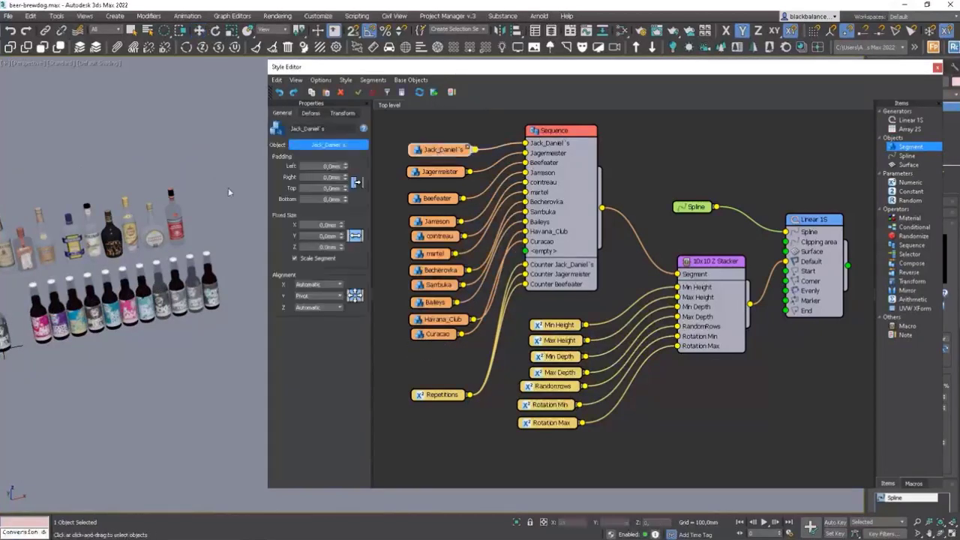
Step: Delete the remaining liquor segments from Jagermeister to Curacao, leaving only the beer bottle segment in the sequence
left_click(442, 174)
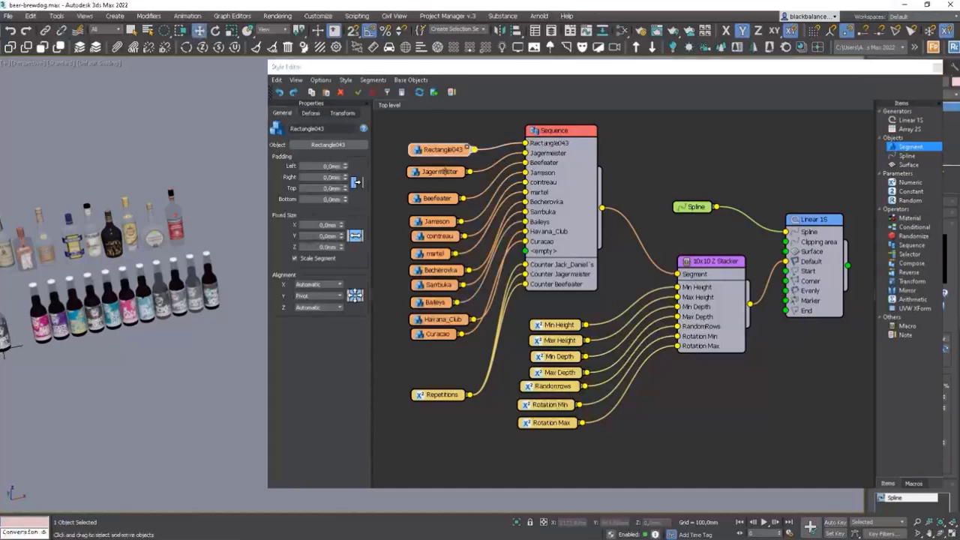
left_click_drag(444, 171, 451, 181)
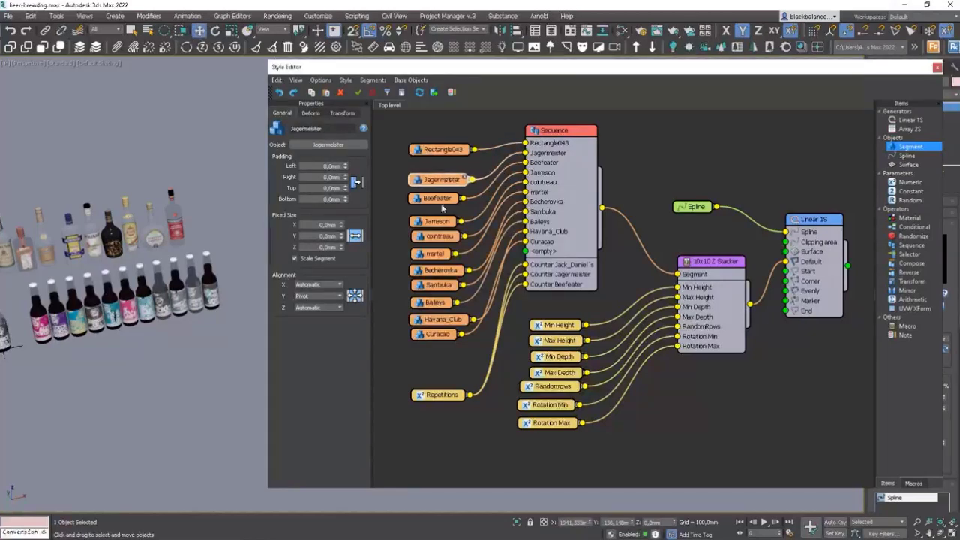
left_click_drag(484, 347, 420, 174)
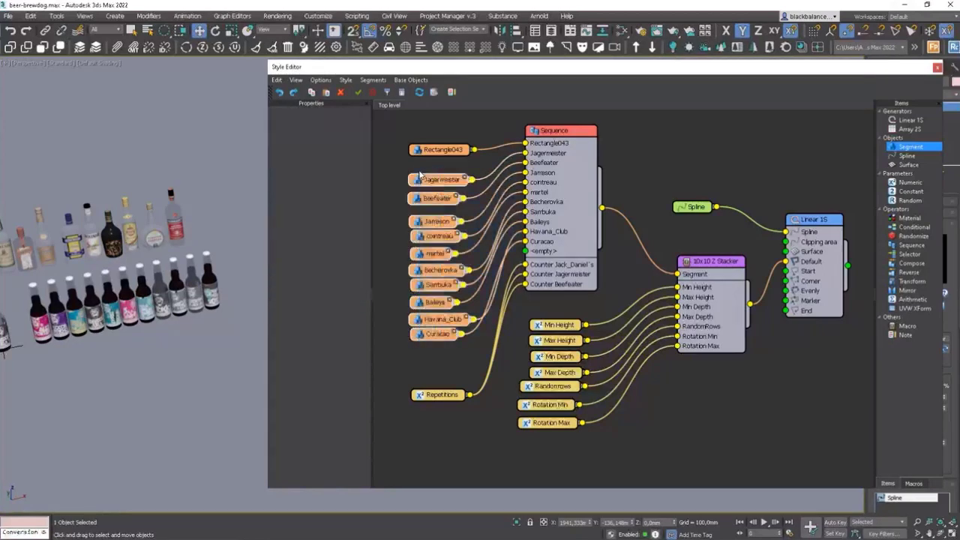
key("Delete")
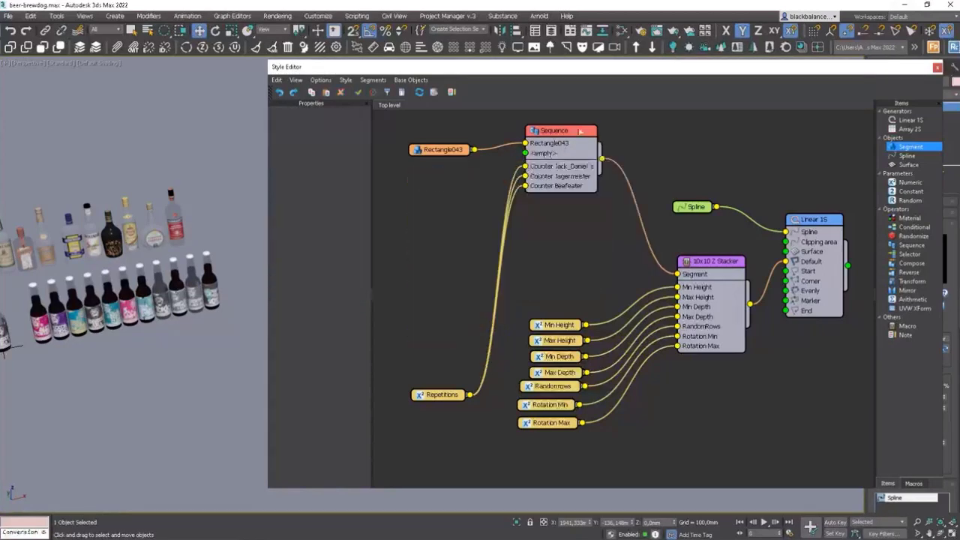
Step: Select all four parts of the pink-labelled Alice Porter beer bottle and isolate them
left_click_drag(655, 69, 281, 93)
scroll(622, 259, "down", 5)
middle_click_drag(609, 260, 757, 254, "alt")
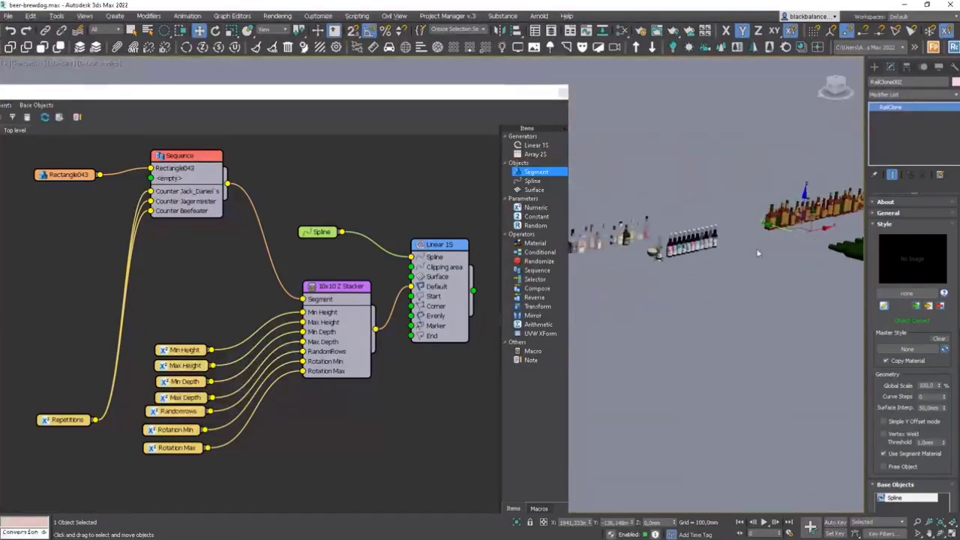
scroll(676, 264, "up", 10)
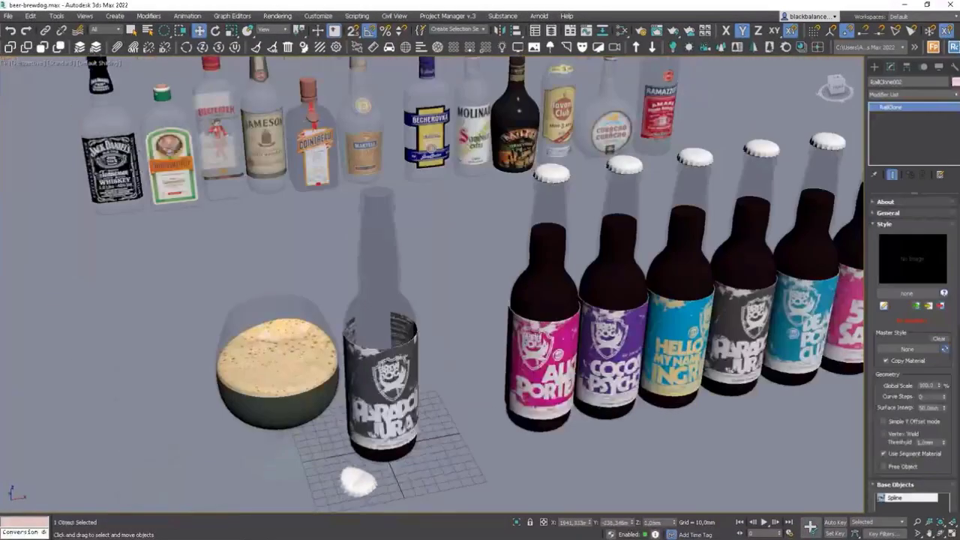
left_click(539, 332)
right_click(554, 324)
mouse_move(642, 312)
left_click(726, 313)
middle_click_drag(726, 312, 659, 291)
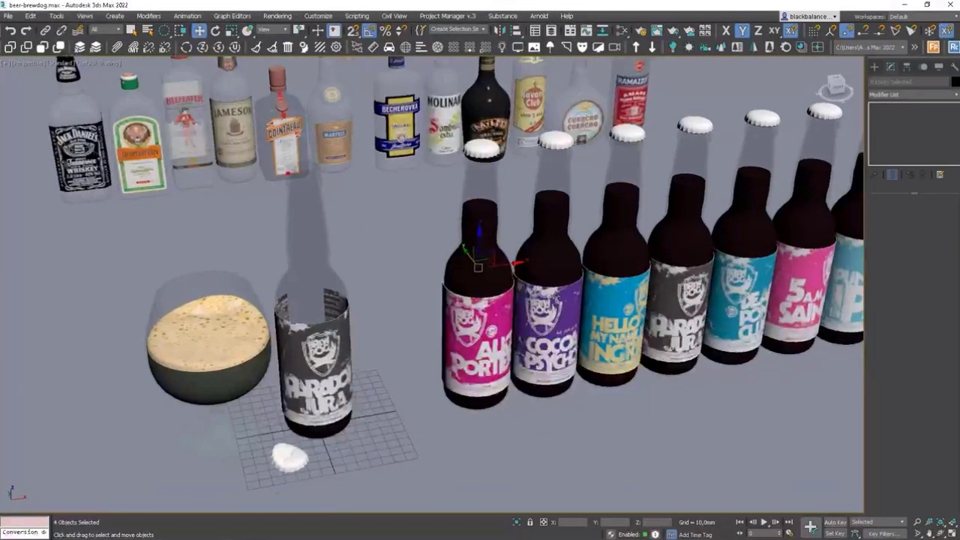
key("alt+q")
Step: Move the pivot of the isolated beer bottle's glass body to its base and check it in the front view
left_click(544, 337)
left_click(472, 453)
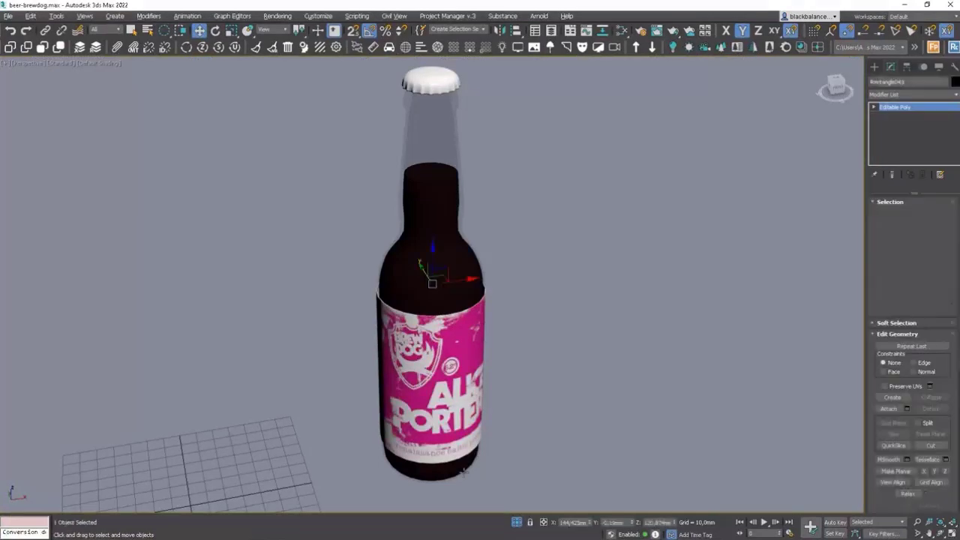
key("F3")
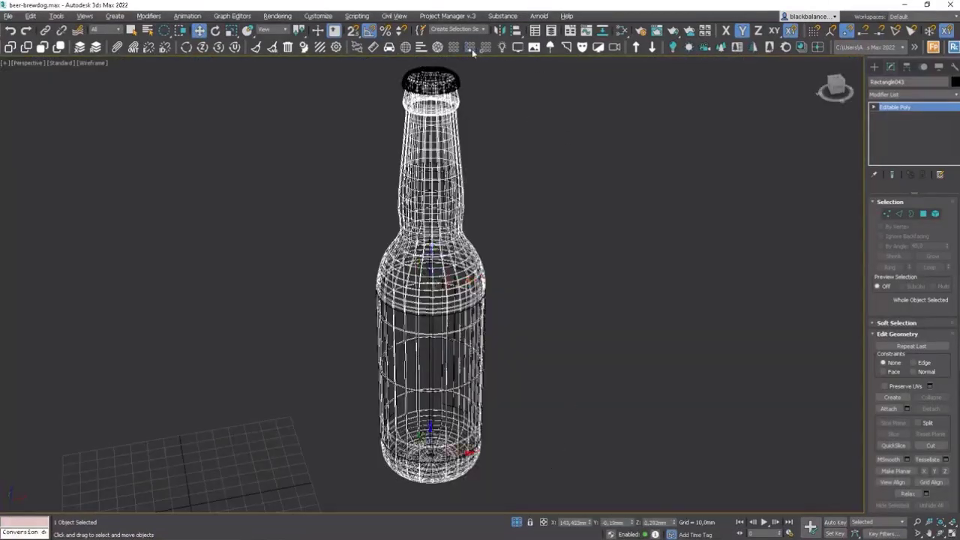
key("F3")
key("f")
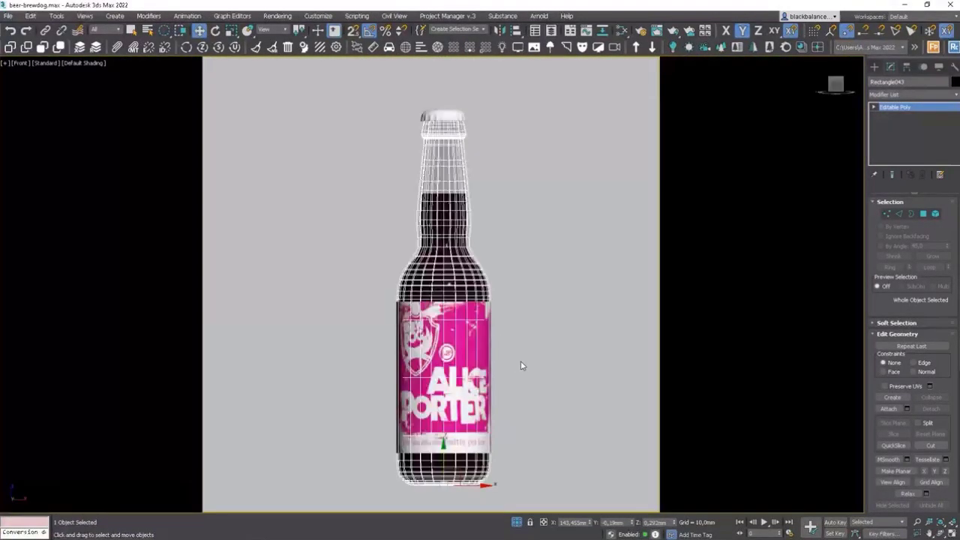
Step: Rotate the glass body's pivot by 90° in the perspective view so its Z axis points up along the bottle
key("shift+f")
key("p")
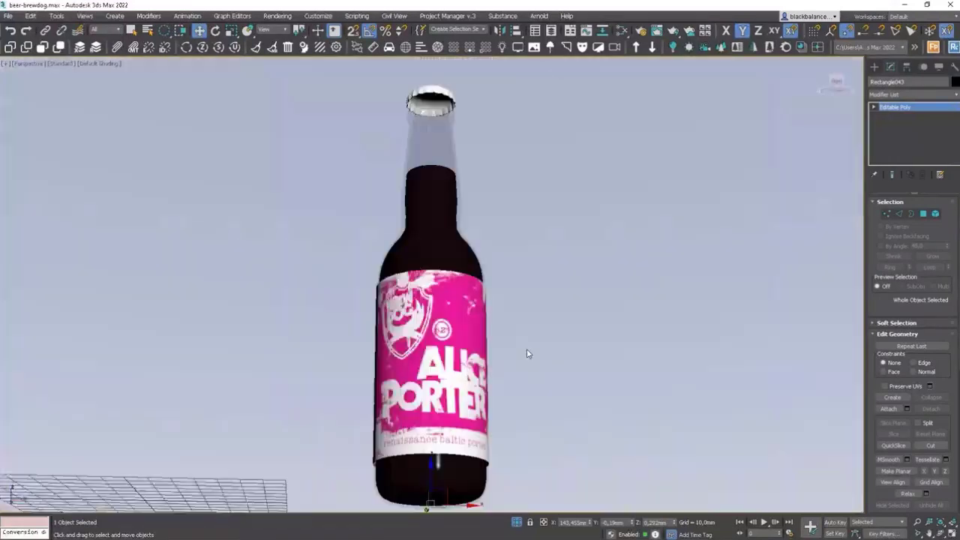
middle_click_drag(526, 350, 503, 299, "alt")
right_click(541, 368)
left_click(528, 351)
middle_click_drag(502, 300, 519, 337, "alt")
key("e")
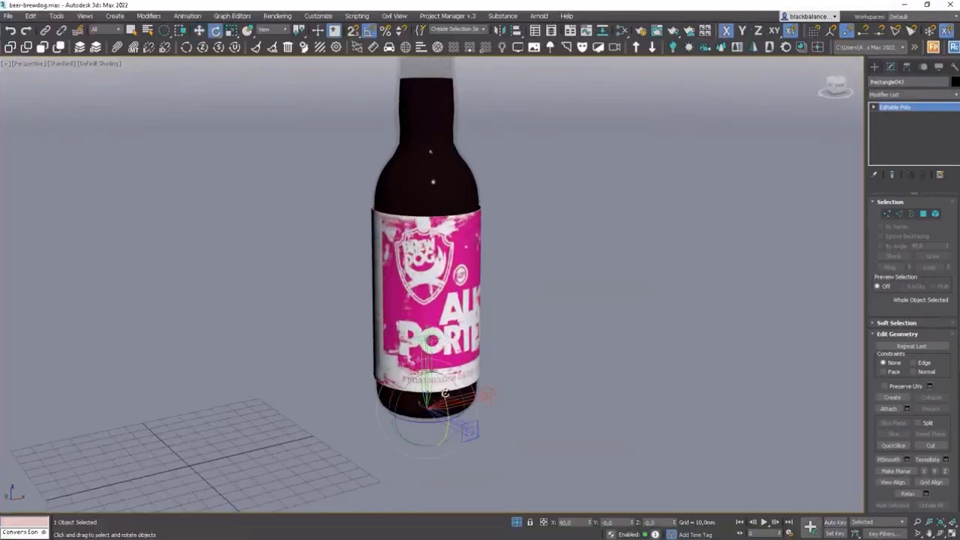
right_click(535, 353)
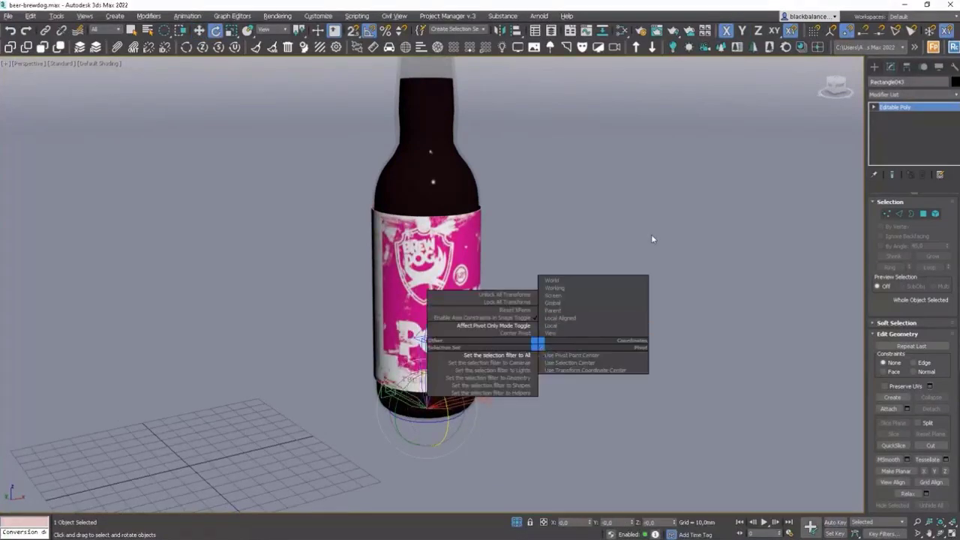
left_click(518, 371)
Step: Attach the label, liquid and cap to the Alice Porter glass body, and end pivot-only editing
scroll(423, 397, "up", 4)
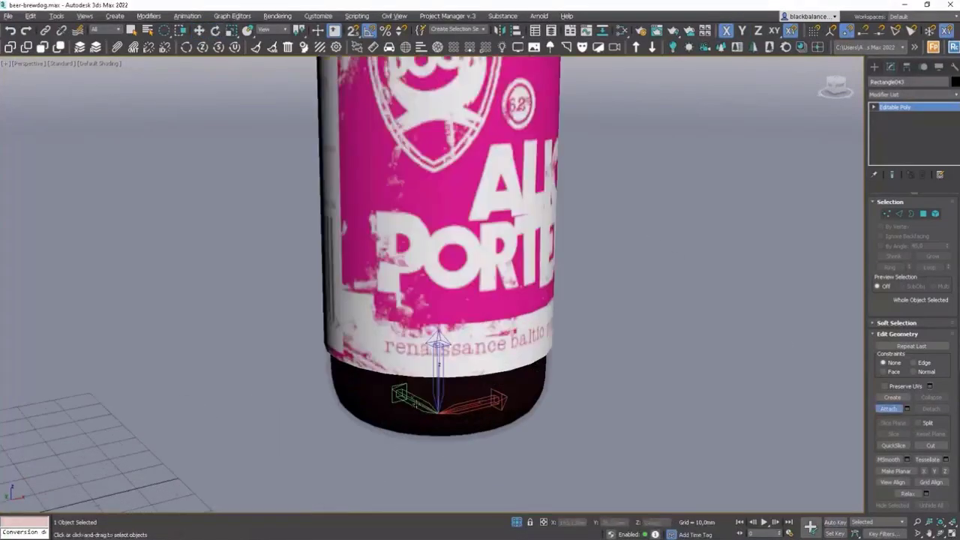
left_click(425, 400)
left_click(542, 261)
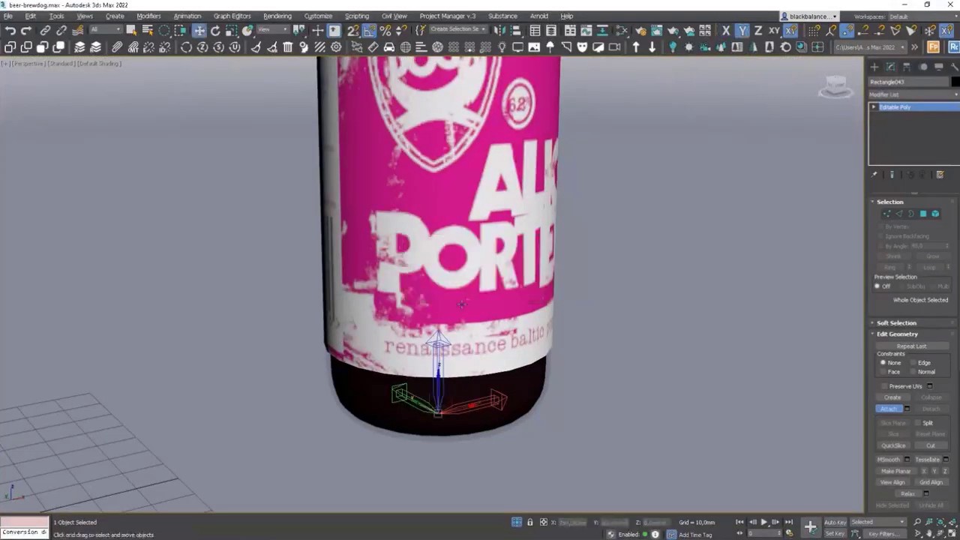
left_click(529, 262)
left_click(529, 262)
scroll(480, 300, "down", 5)
key("F3")
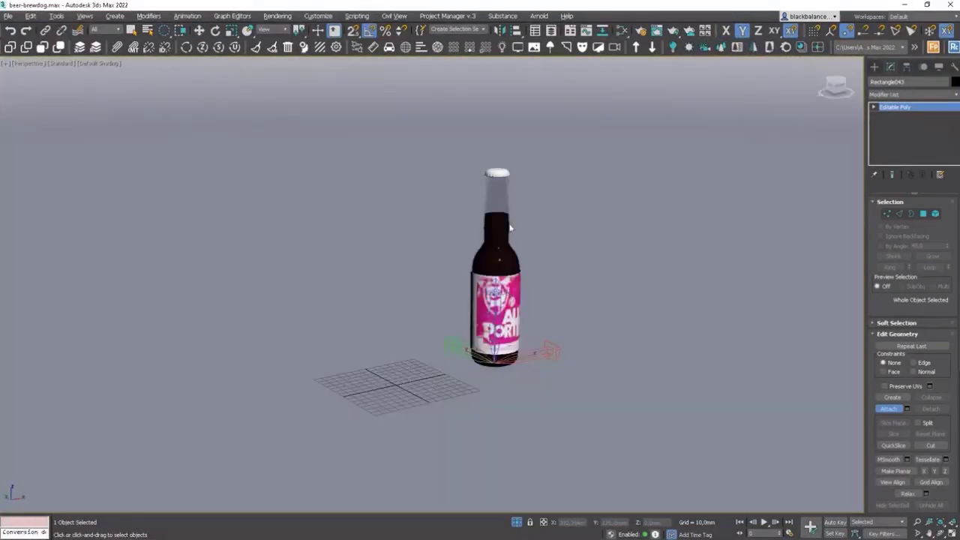
left_click(520, 322)
left_click(527, 259)
right_click(520, 322)
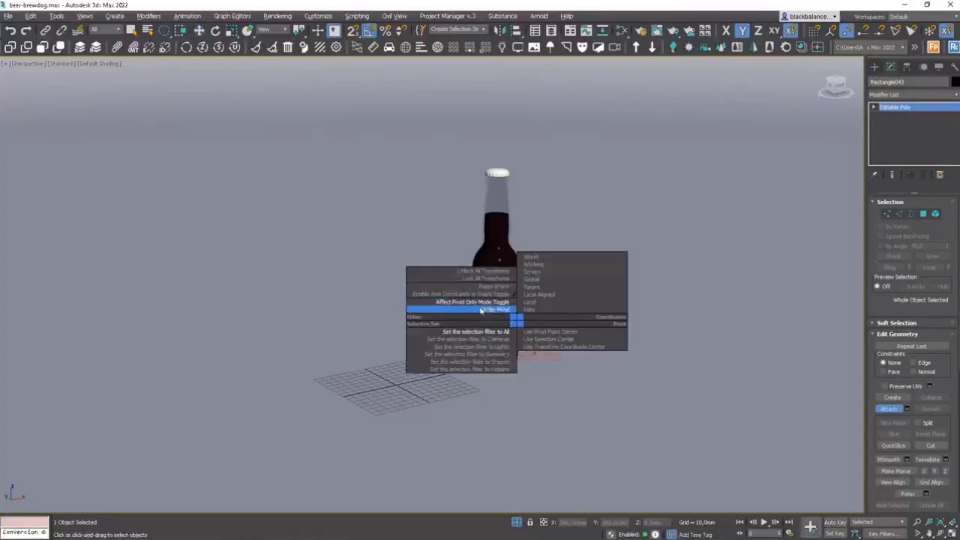
left_click(543, 328)
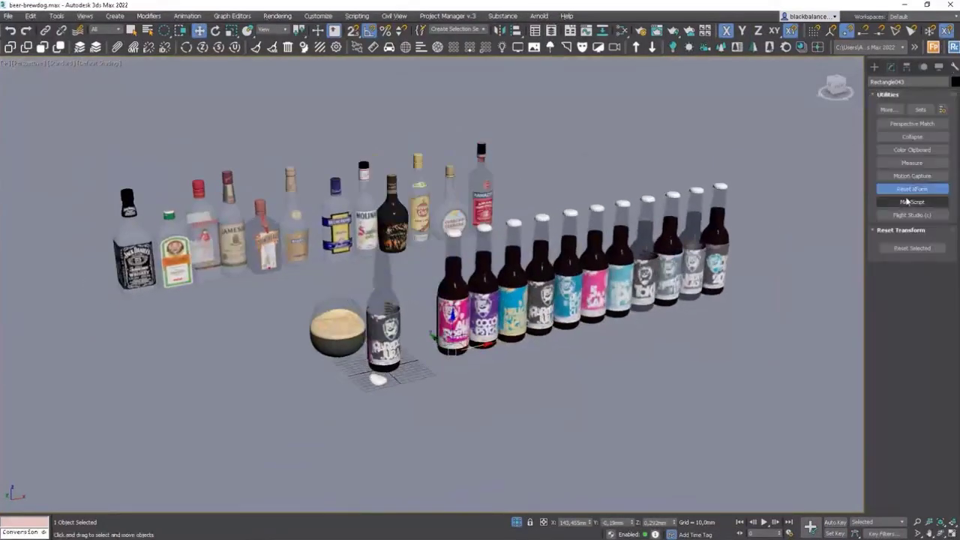
Step: Reset the XForm of the merged beer bottle and collapse its stack to an editable poly
right_click(900, 107)
left_click(912, 196)
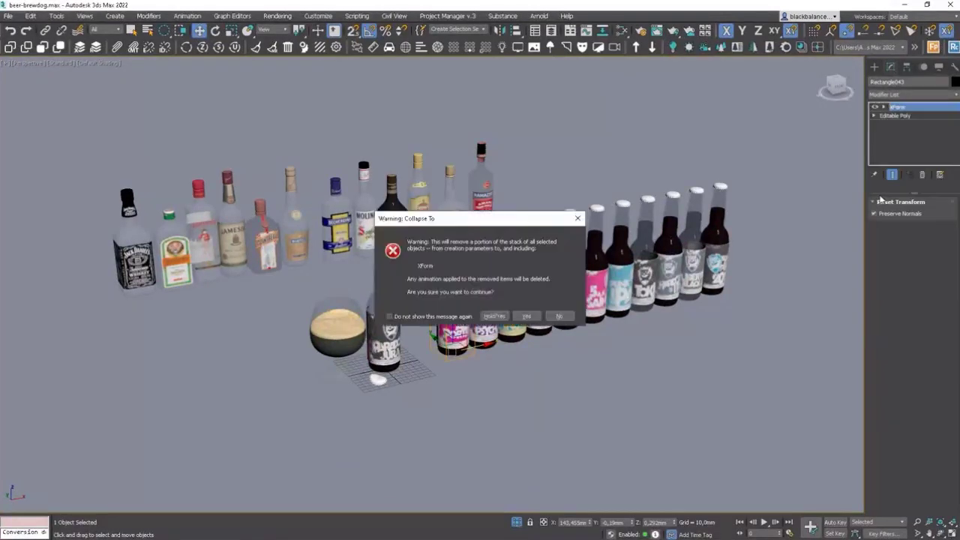
left_click(544, 321)
Step: Open the style graph of the copied RailClone002 array and delete its unconnected Repetitions node
middle_click_drag(650, 296, 551, 300)
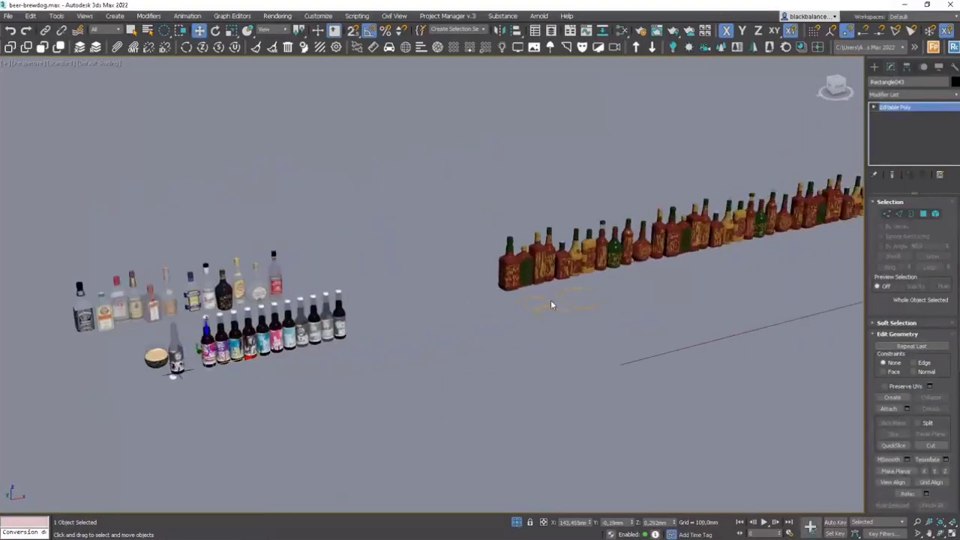
left_click(550, 300)
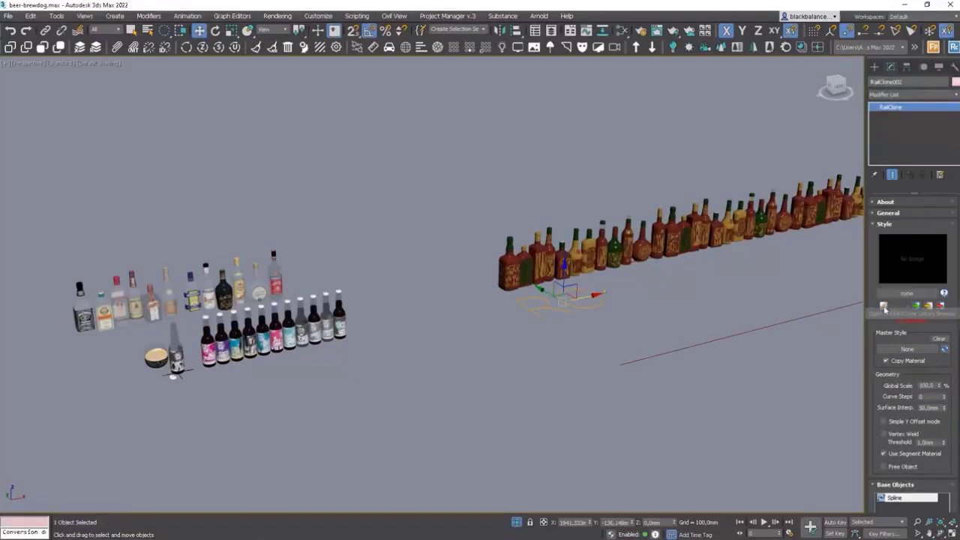
left_click(885, 304)
left_click_drag(99, 176, 145, 169)
scroll(229, 245, "down", 2)
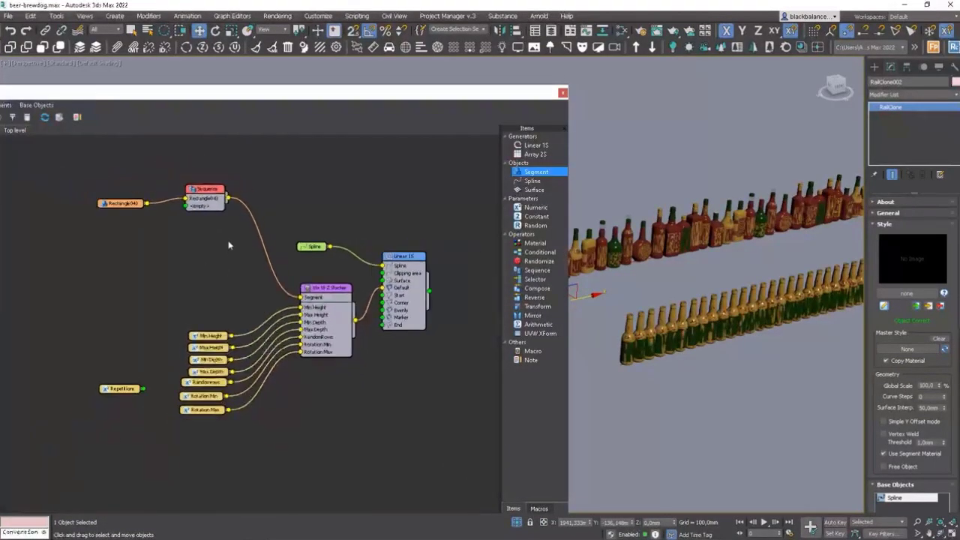
left_click(132, 389)
key("Delete")
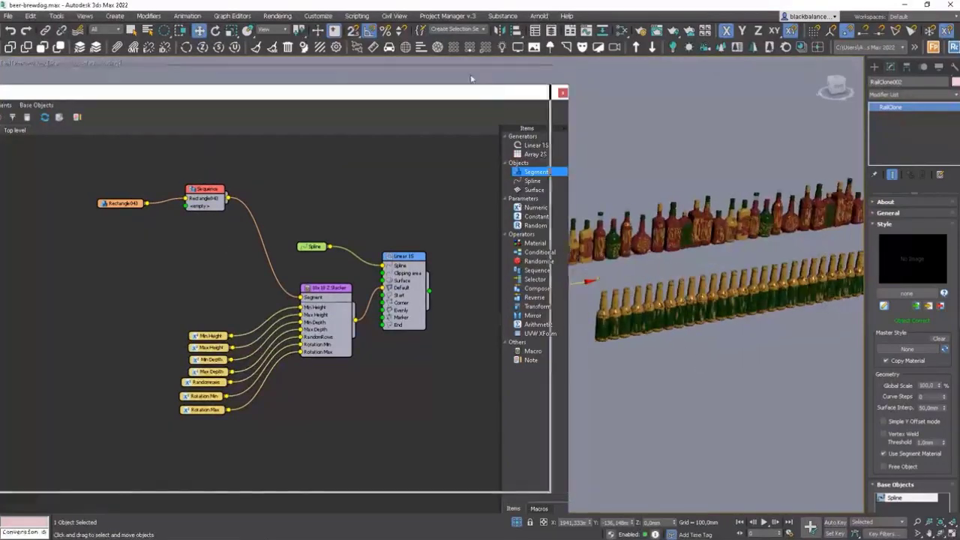
Step: Check both bottle rows in a Corona interactive render and close the frame buffer
right_click(728, 259)
left_click(697, 250)
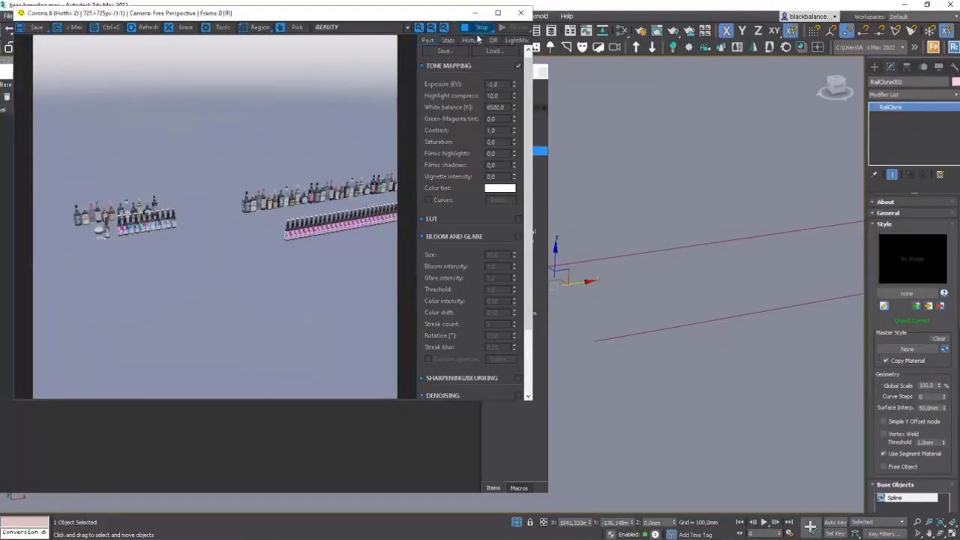
left_click(520, 13)
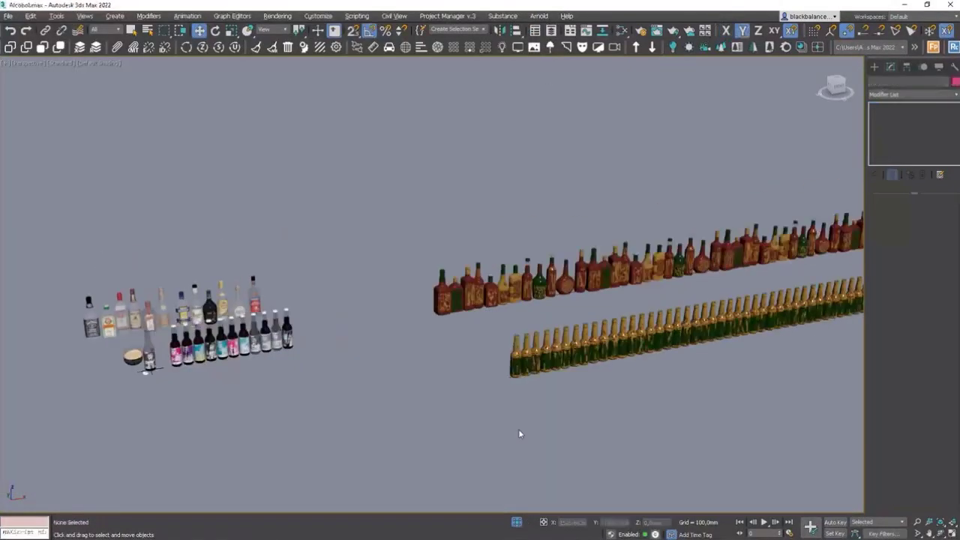
Step: Load the Alice Porter bottle's Multi/Sub-Object material into the Slate Material Editor's node view
left_click(517, 367)
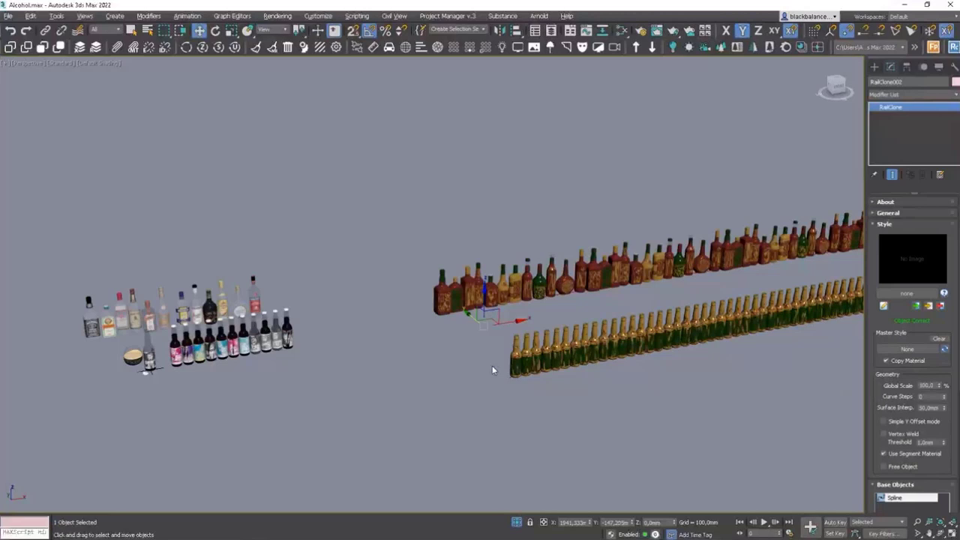
key("m")
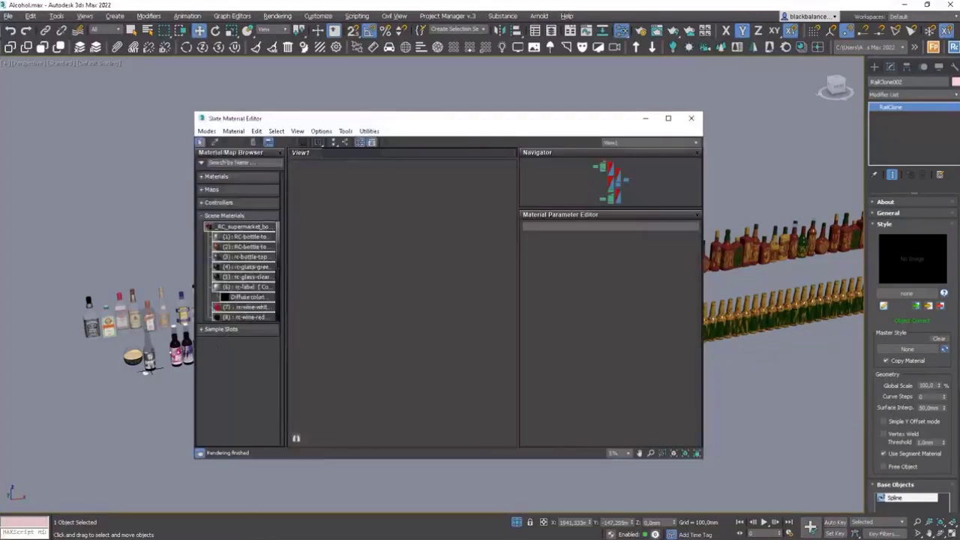
left_click(176, 336)
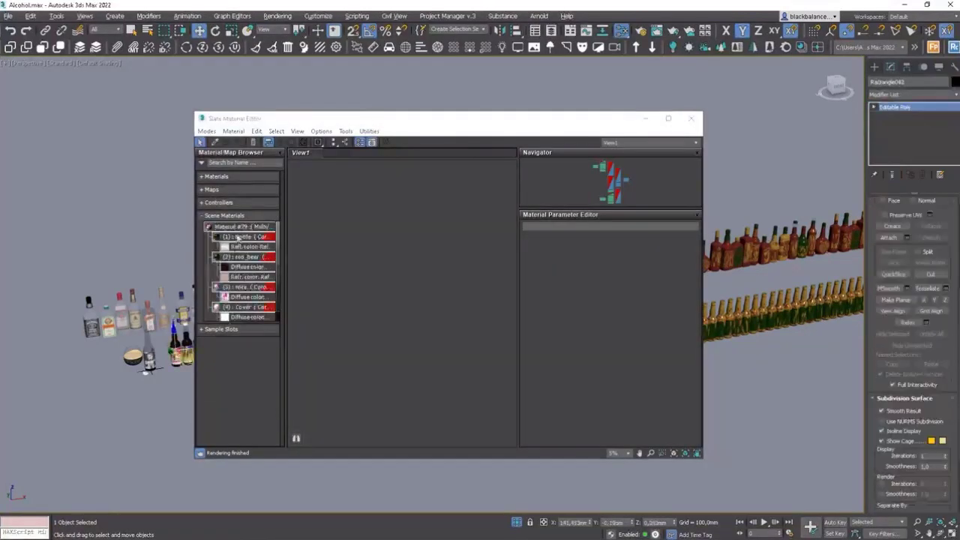
left_click_drag(237, 229, 420, 253)
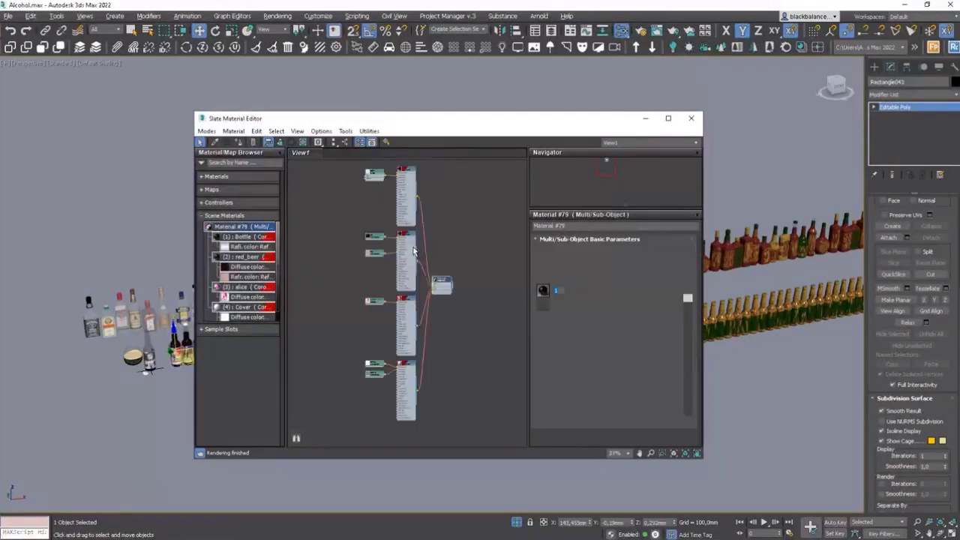
Step: Disconnect the label bitmap from the alice material's diffuse color and move it aside
scroll(414, 251, "up", 3)
middle_click_drag(360, 306, 425, 291)
left_click_drag(423, 311, 340, 310)
left_click(425, 306)
Step: Add a CoronaMultiMap and connect it to the alice material's diffuse color
right_click(393, 321)
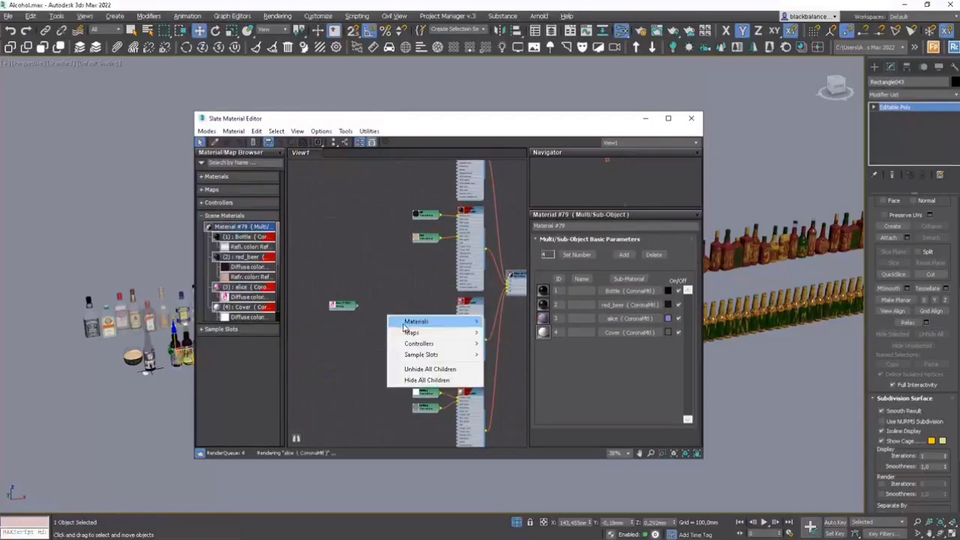
mouse_move(414, 332)
mouse_move(520, 344)
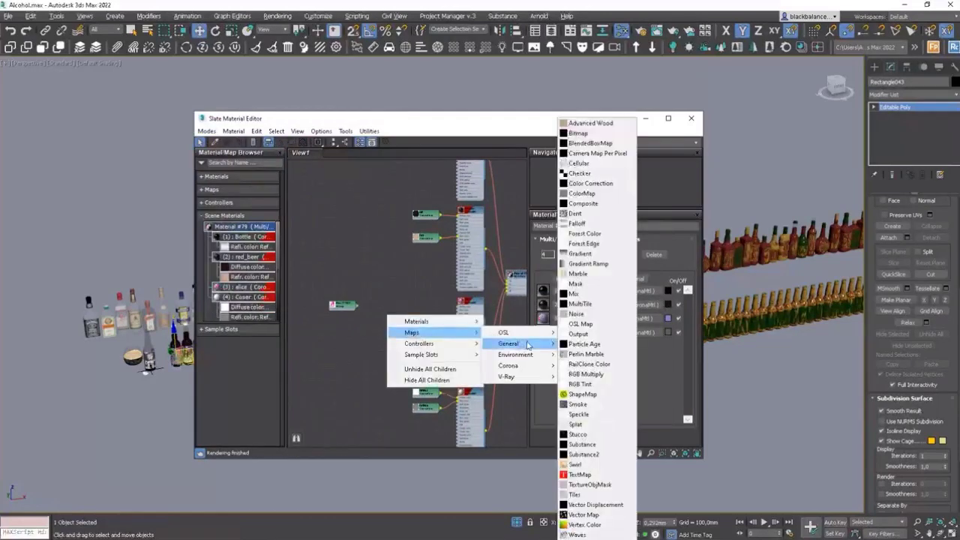
mouse_move(508, 366)
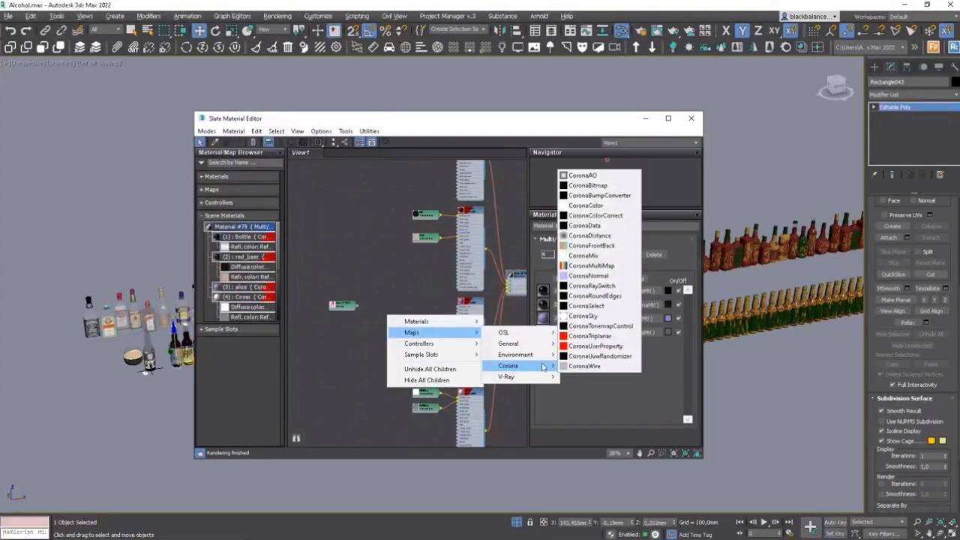
left_click(588, 266)
scroll(408, 336, "up", 2)
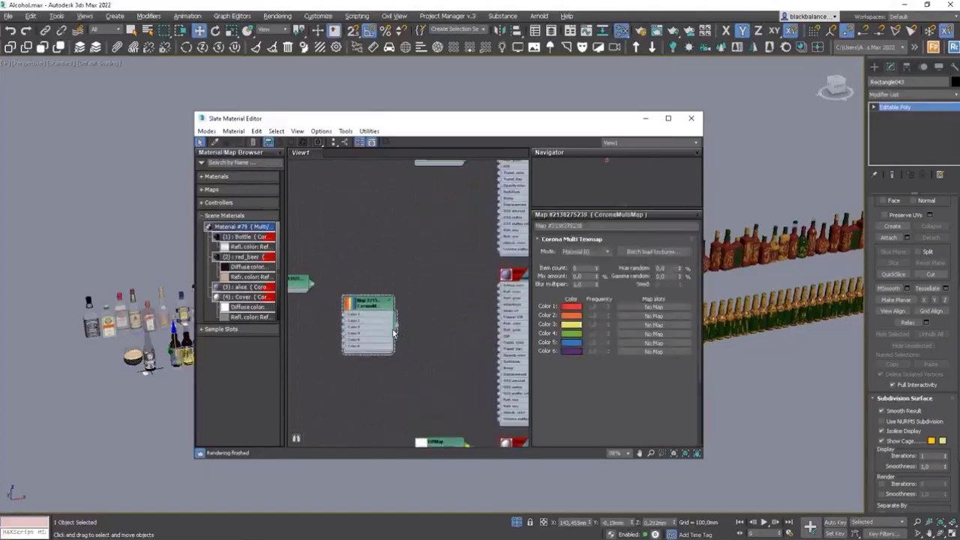
left_click_drag(393, 332, 500, 286)
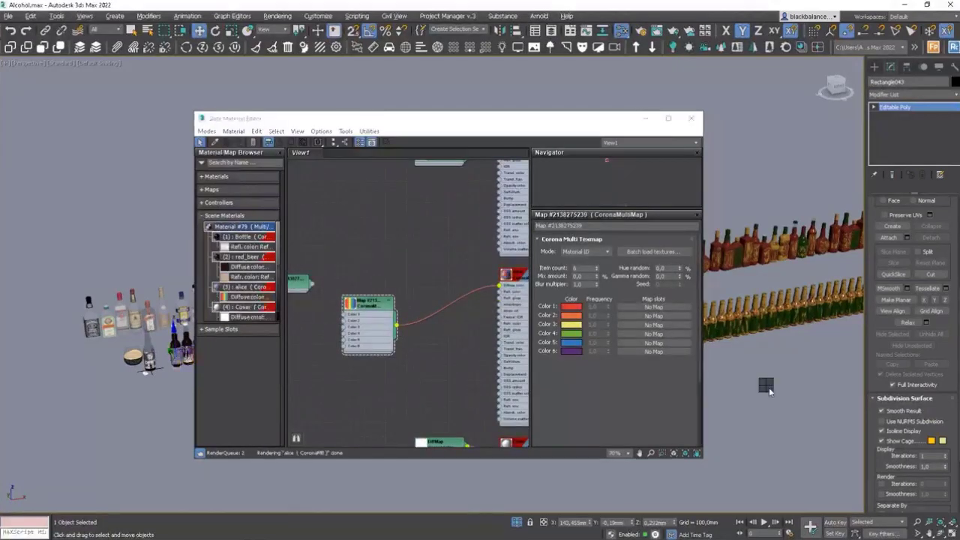
Step: Start a Corona interactive render and set the CoronaMultiMap's mode to Instance
right_click(767, 389)
left_click(706, 363)
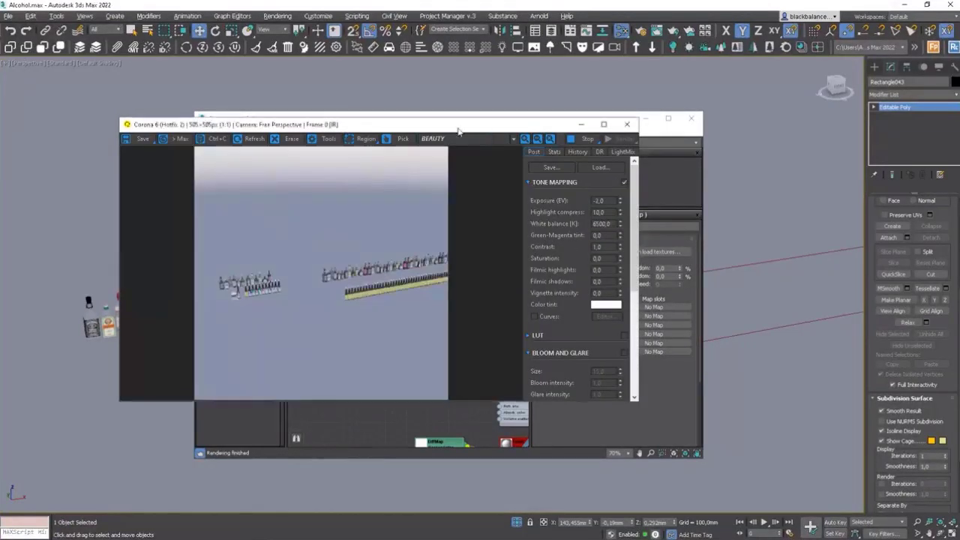
left_click_drag(459, 132, 332, 135)
left_click(592, 253)
left_click(593, 252)
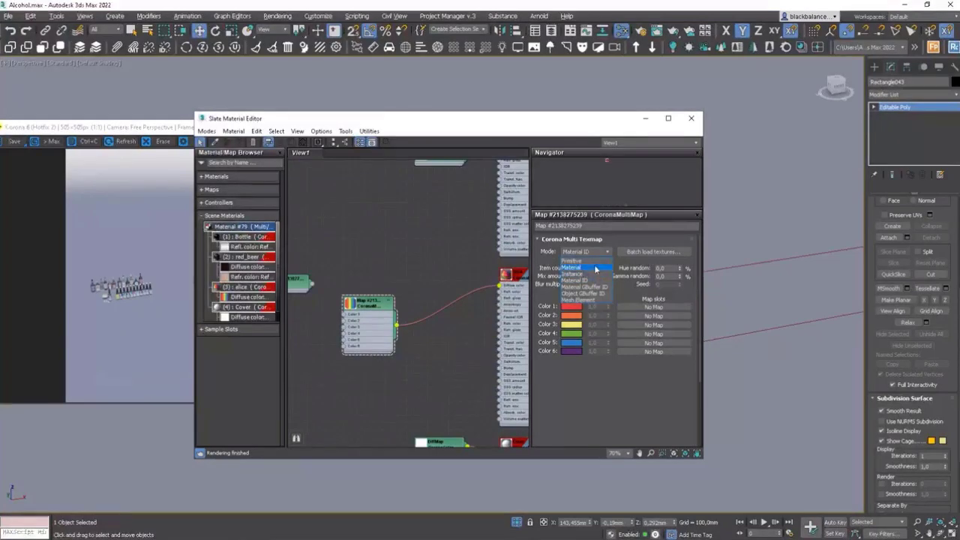
left_click(591, 275)
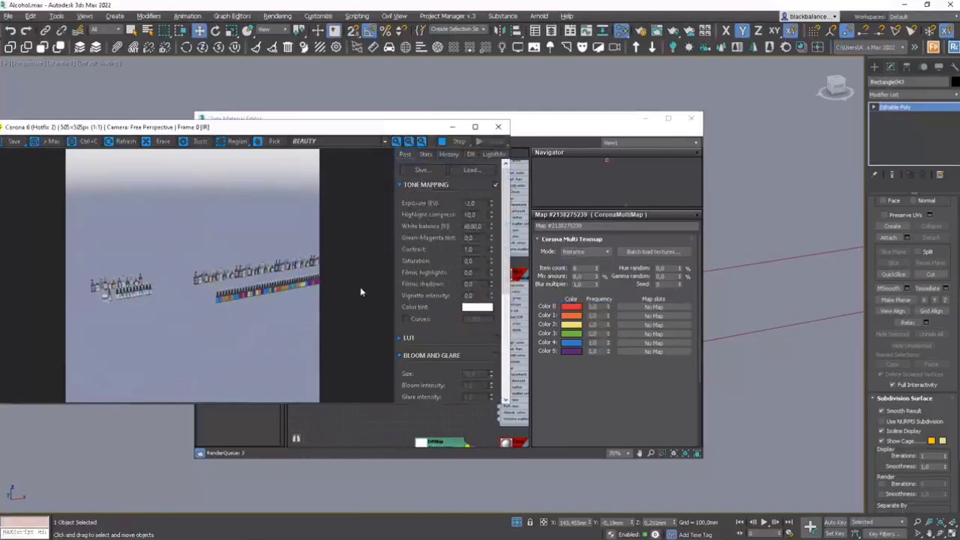
Step: Inspect the beer bottle row's label colors using a render region in the interactive render
left_click(234, 142)
left_click_drag(203, 264, 328, 322)
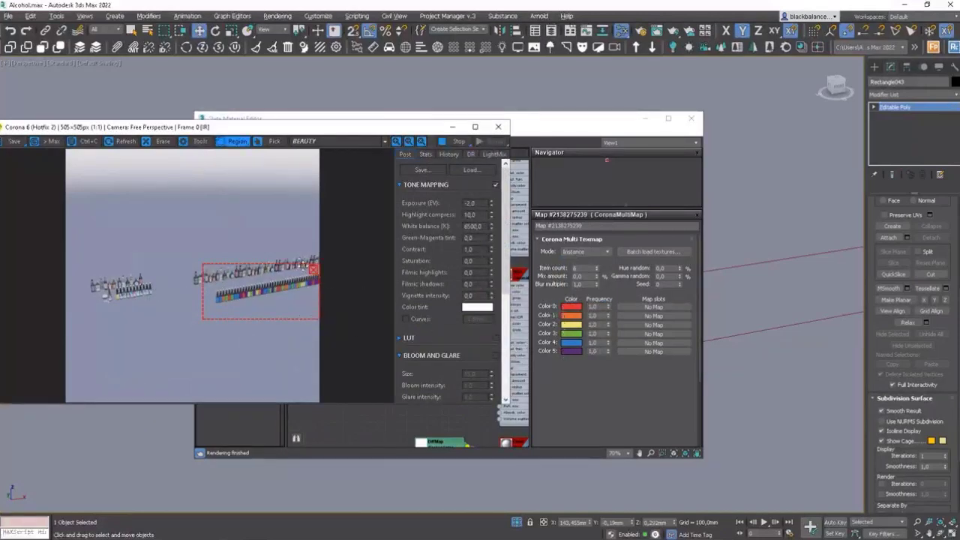
left_click(314, 269)
Step: Rearrange the material graph so the detached Alice label bitmap sits beside the CoronaMultiMap, with room for more bitmaps
left_click_drag(430, 120, 537, 82)
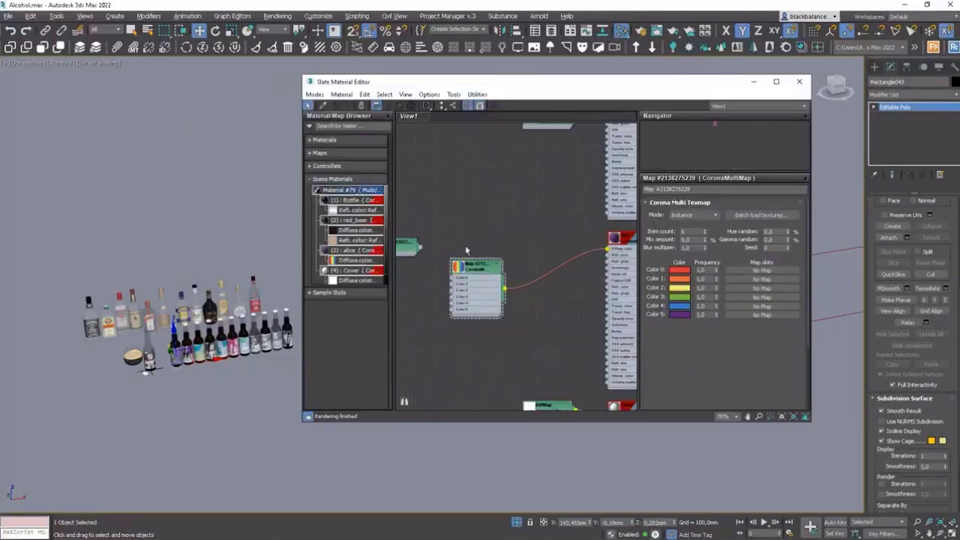
scroll(521, 262, "up", 3)
scroll(206, 345, "up", 5)
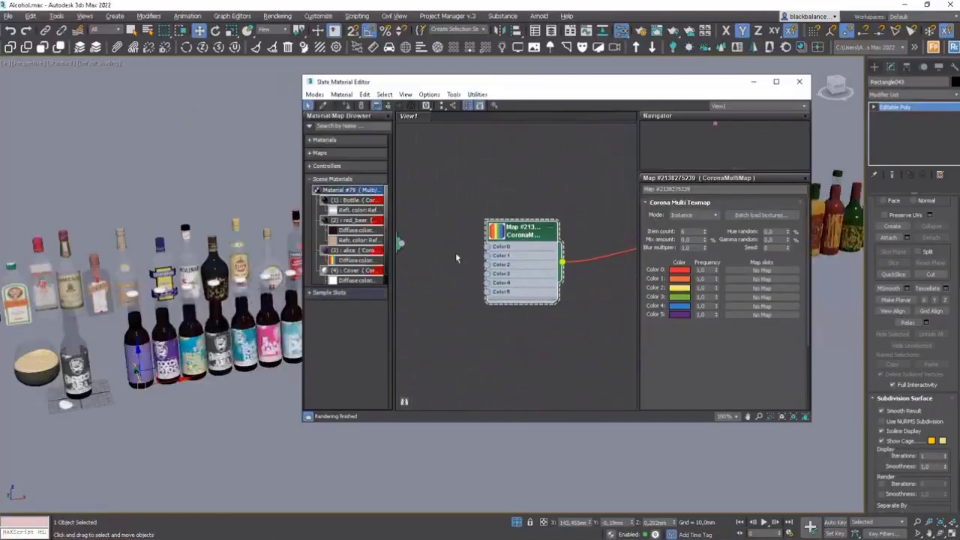
middle_click_drag(457, 258, 513, 248)
scroll(513, 249, "down", 1)
left_click_drag(425, 240, 454, 228)
scroll(538, 257, "down", 3)
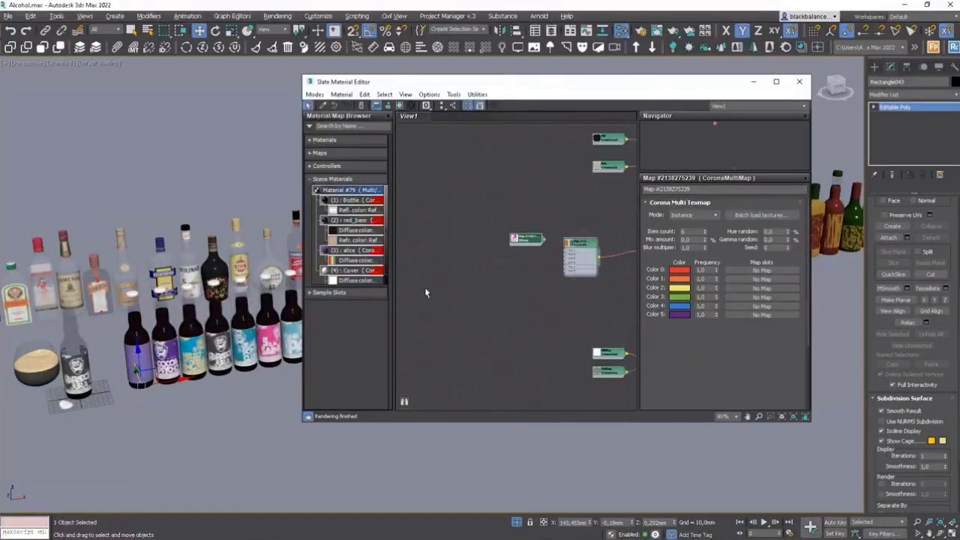
Step: Add the cocoa and ingrid bottles' diffuse label bitmaps to the material graph as instances, and select the jura bottle
left_click(163, 351)
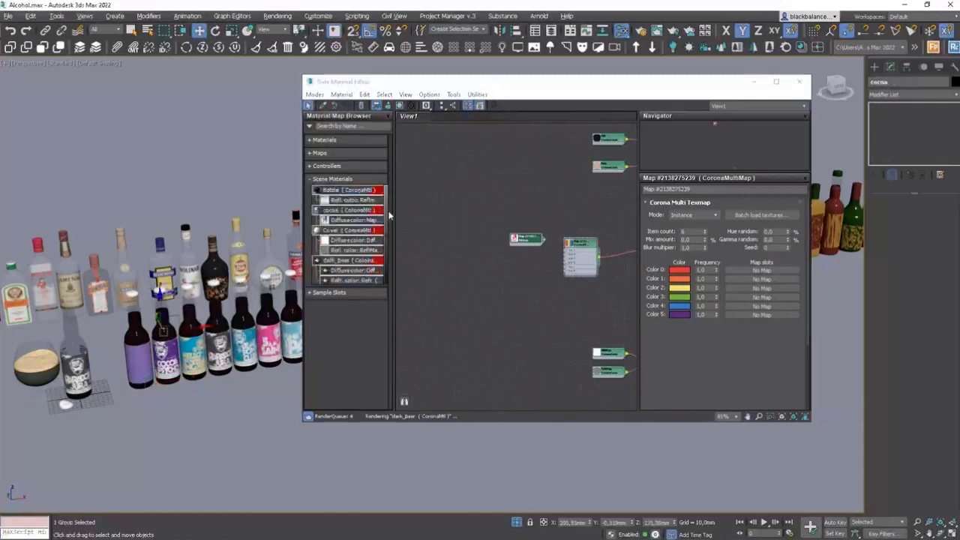
left_click_drag(351, 222, 523, 253)
left_click(536, 280)
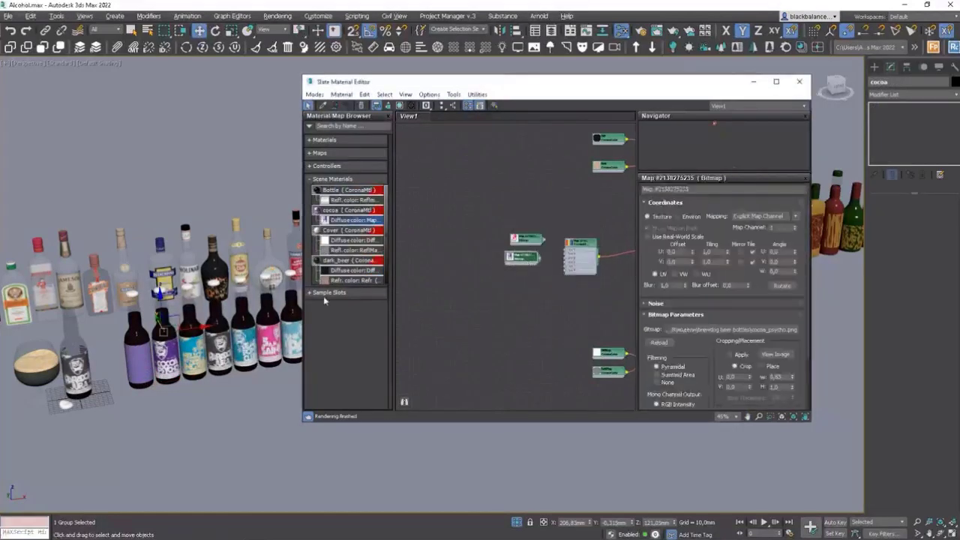
left_click(193, 351)
left_click_drag(347, 253, 514, 274)
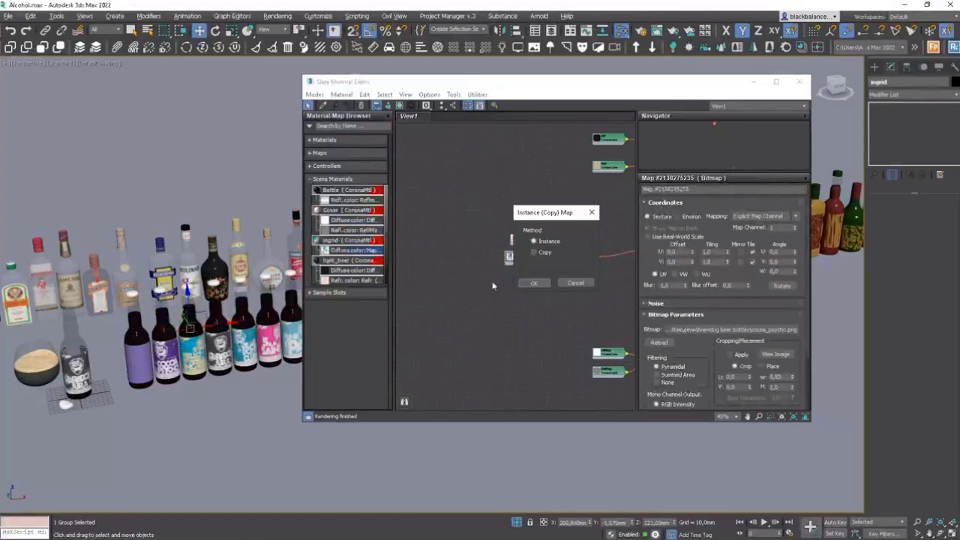
left_click(532, 281)
left_click(219, 347)
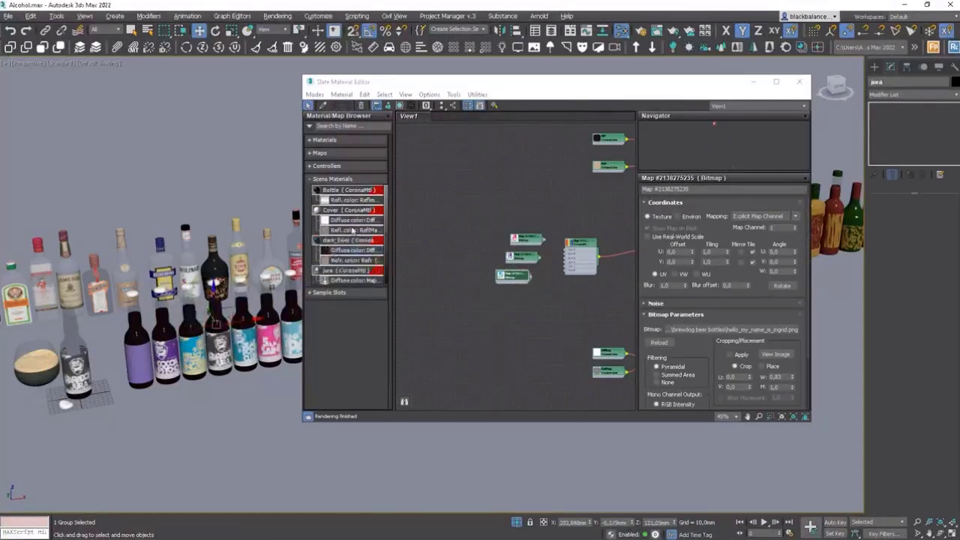
left_click(359, 222)
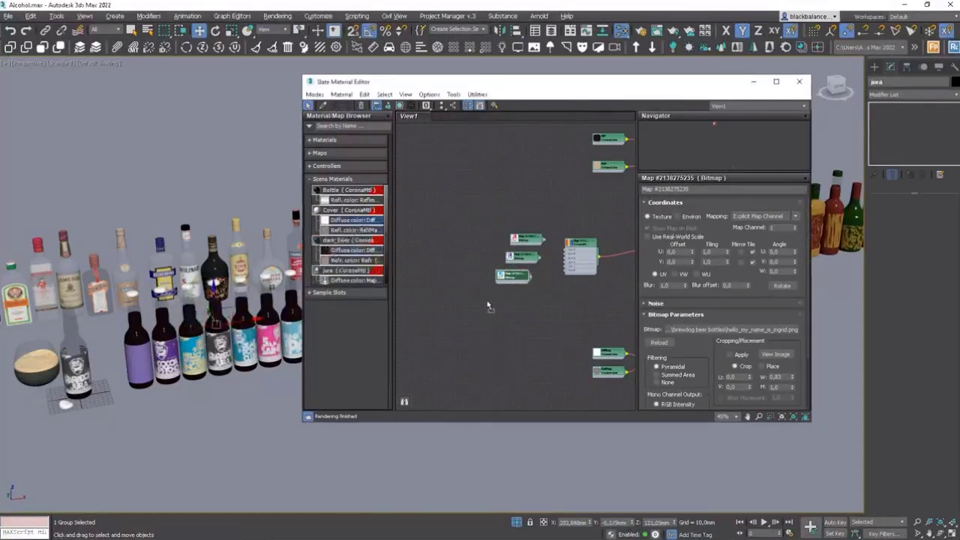
left_click_drag(488, 306, 490, 304)
left_click(537, 283)
middle_click_drag(460, 238, 488, 272)
left_click_drag(445, 223, 455, 228)
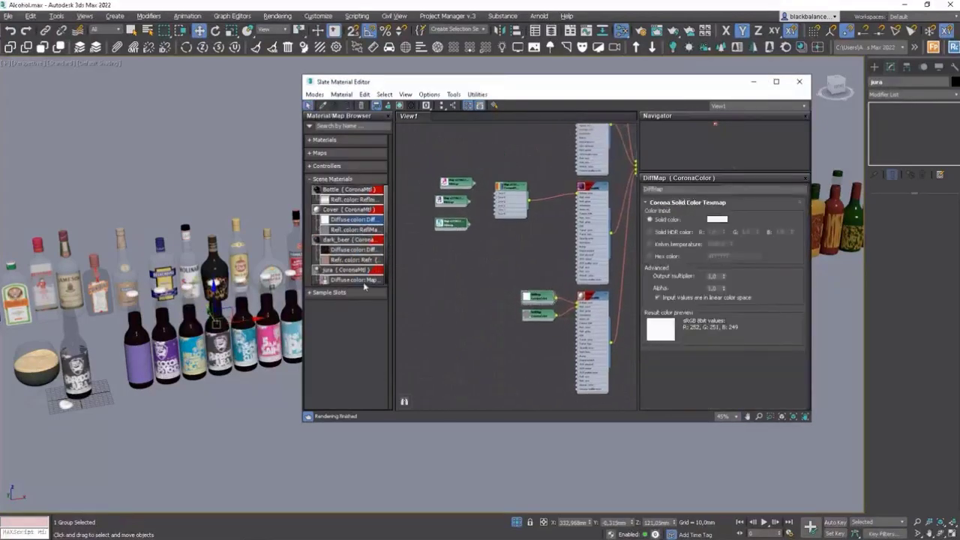
Step: Place instances of the jura and Dead Pony Club label bitmaps below the other label bitmaps in the material graph
left_click_drag(372, 281, 445, 241)
left_click(534, 283)
scroll(442, 248, "up", 2)
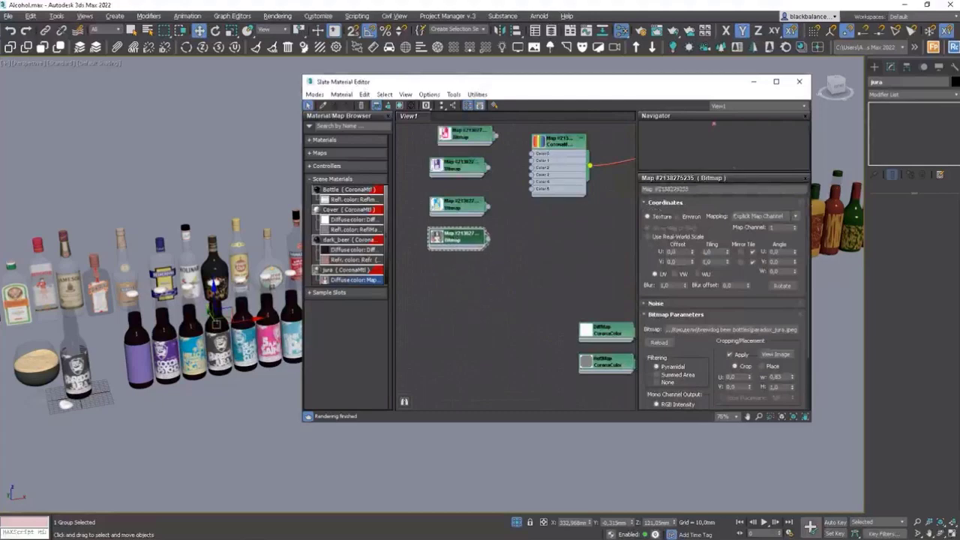
left_click(242, 345)
left_click_drag(342, 279, 462, 276)
left_click(533, 282)
Step: Add the 5am Saint and punk bottles' diffuse label bitmaps to the graph's bitmap column as instances
middle_click_drag(255, 319, 140, 324)
left_click(169, 343)
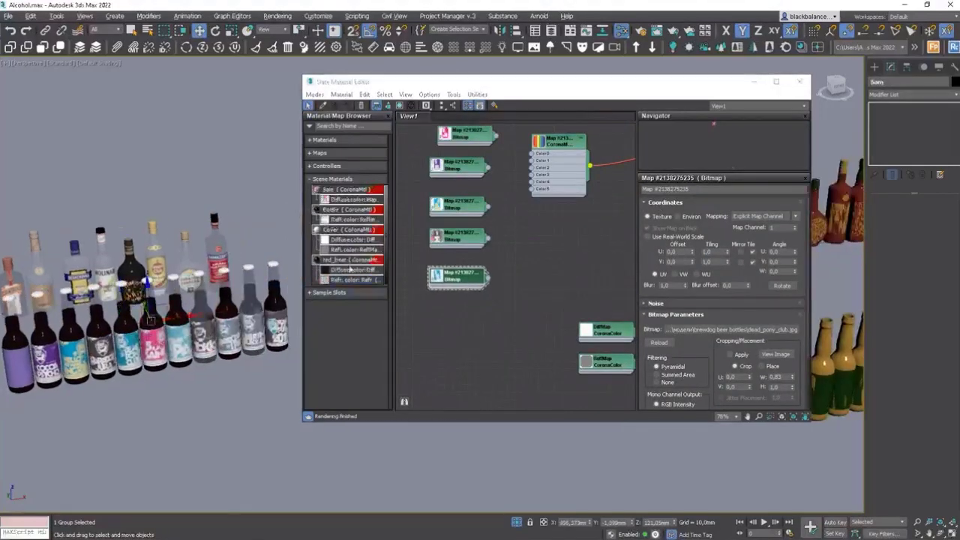
left_click_drag(352, 200, 455, 306)
left_click(533, 283)
left_click(179, 332)
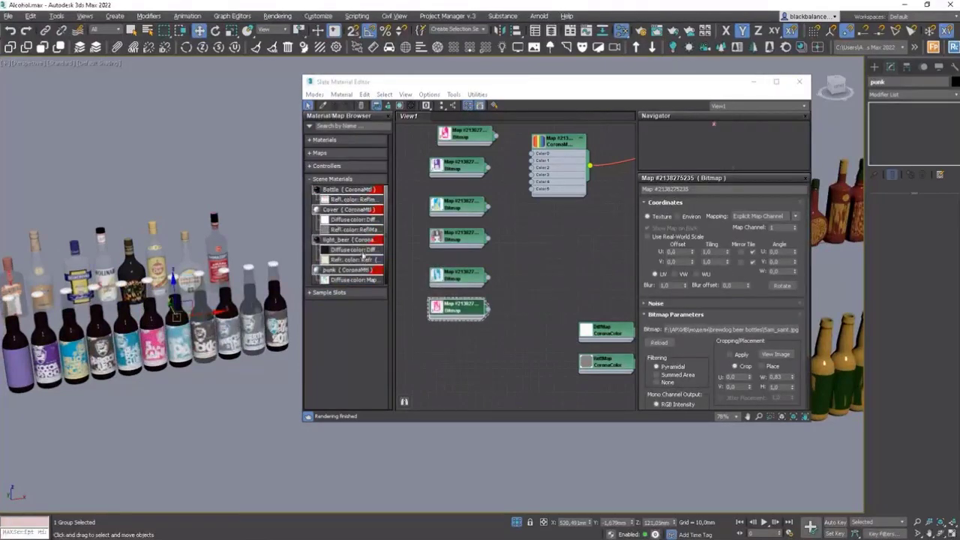
left_click_drag(350, 282, 462, 337)
left_click(535, 282)
Step: Add instances of the tokio and hardcore bottles' diffuse label bitmaps to the end of the bitmap column
left_click(200, 315)
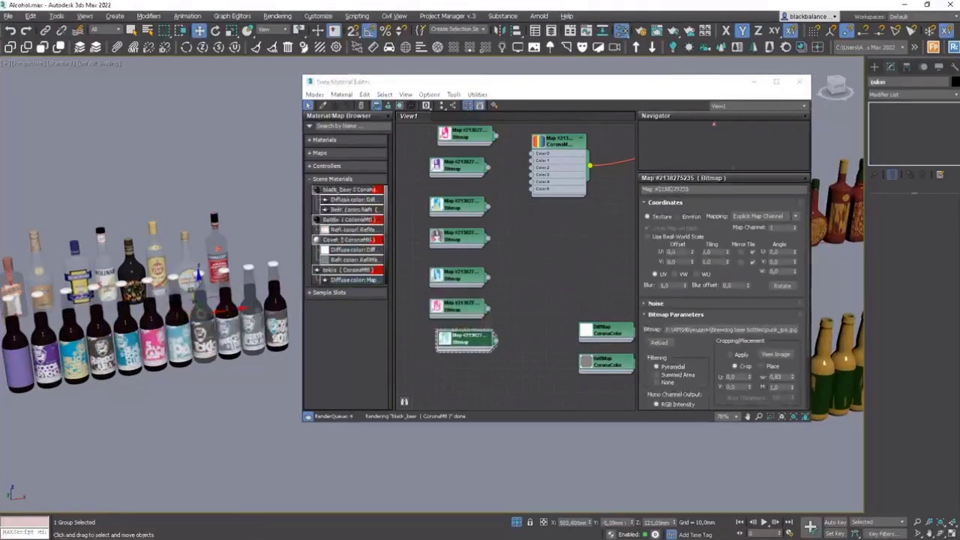
left_click_drag(353, 280, 450, 371)
left_click(535, 285)
middle_click_drag(525, 338, 563, 225)
left_click(225, 315)
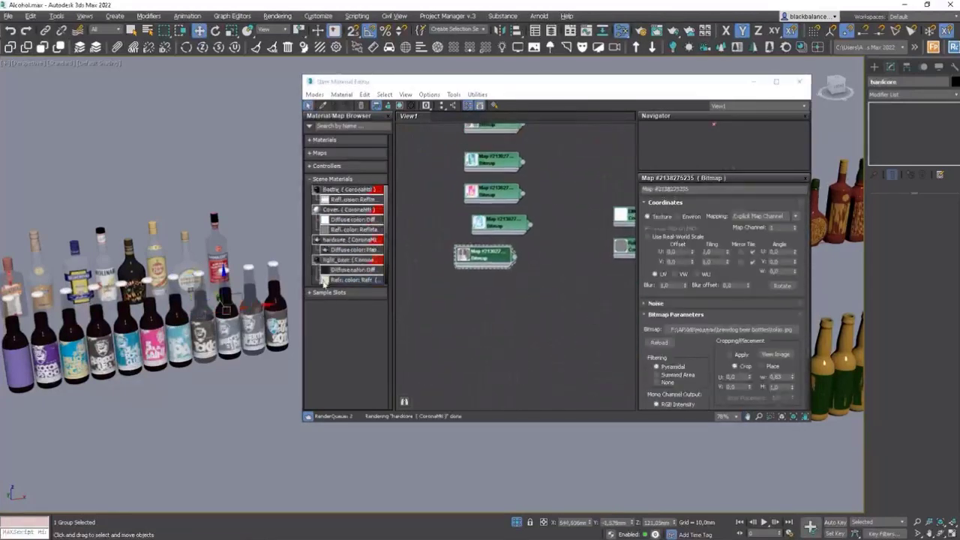
left_click_drag(352, 249, 484, 286)
left_click(537, 287)
Step: Bring the libertine bottle's diffuse label bitmap into the material graph as an instance
left_click(251, 314)
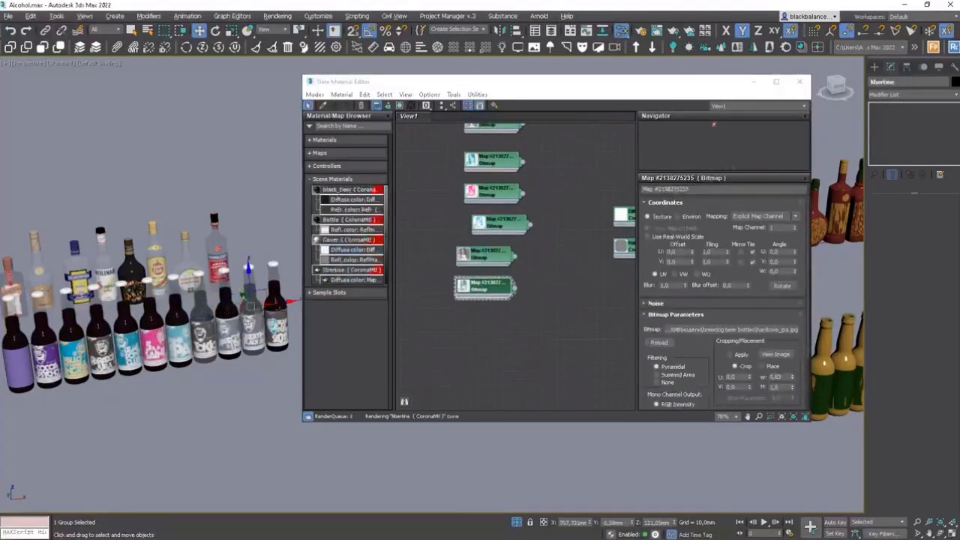
Step: Add the diffuse label bitmaps of the Libertine and 2011 beer bottles to the material view, below the other label bitmaps
left_click_drag(352, 279, 484, 286)
left_click(538, 289)
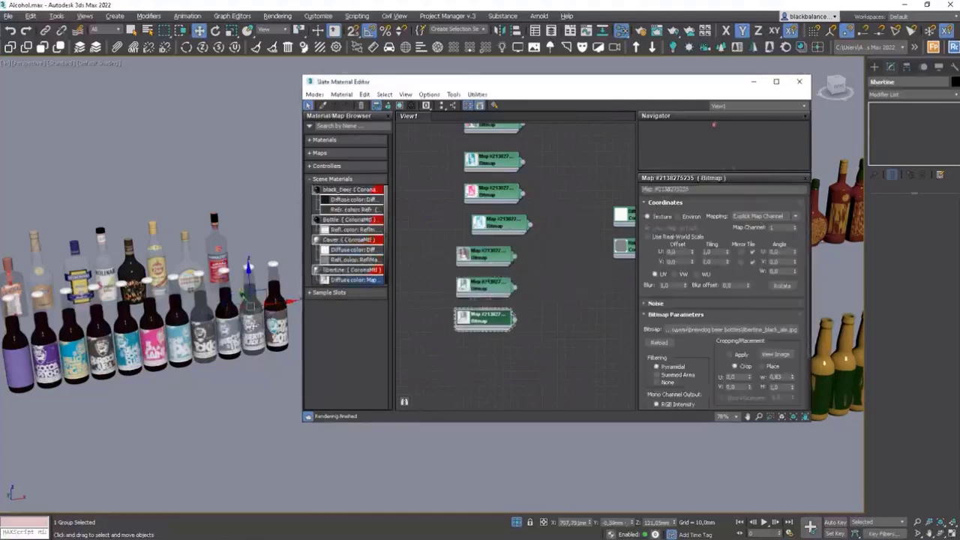
left_click(276, 315)
left_click_drag(353, 200, 484, 319)
left_click(534, 282)
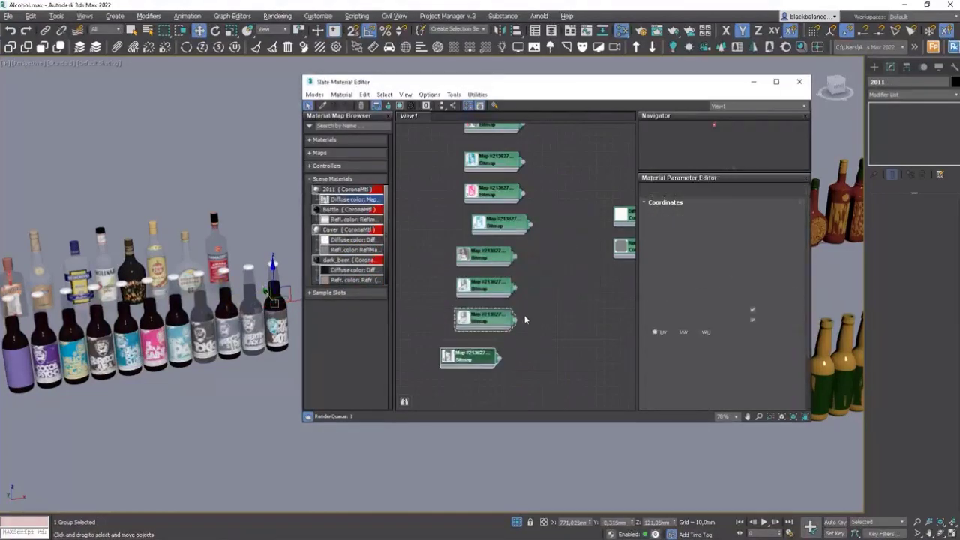
Step: Arrange the eleven label bitmap nodes in an evenly spaced column beside the CoronaMultiMap node
scroll(521, 345, "down", 3)
left_click_drag(508, 177, 502, 183)
left_click_drag(503, 225, 502, 214)
left_click_drag(500, 250, 497, 234)
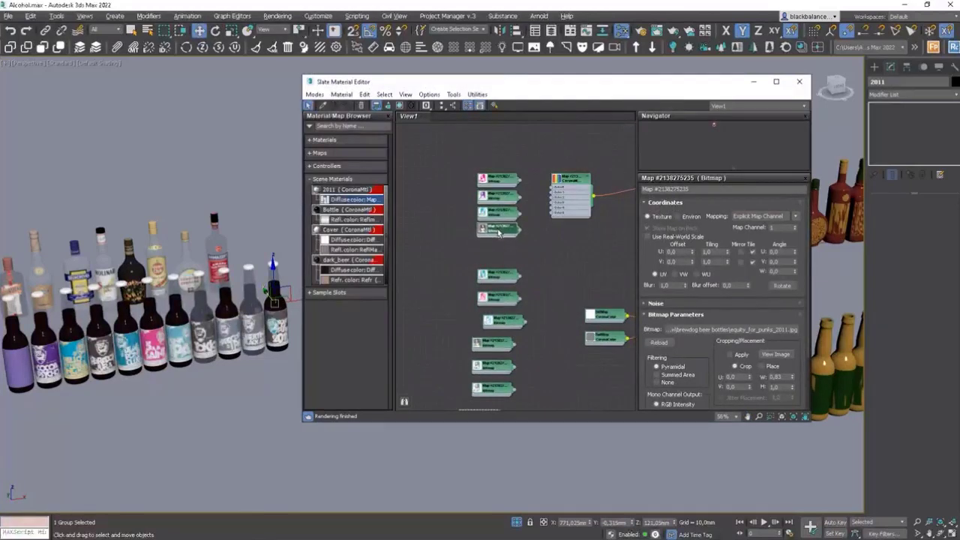
left_click_drag(500, 276, 499, 247)
left_click_drag(499, 298, 499, 264)
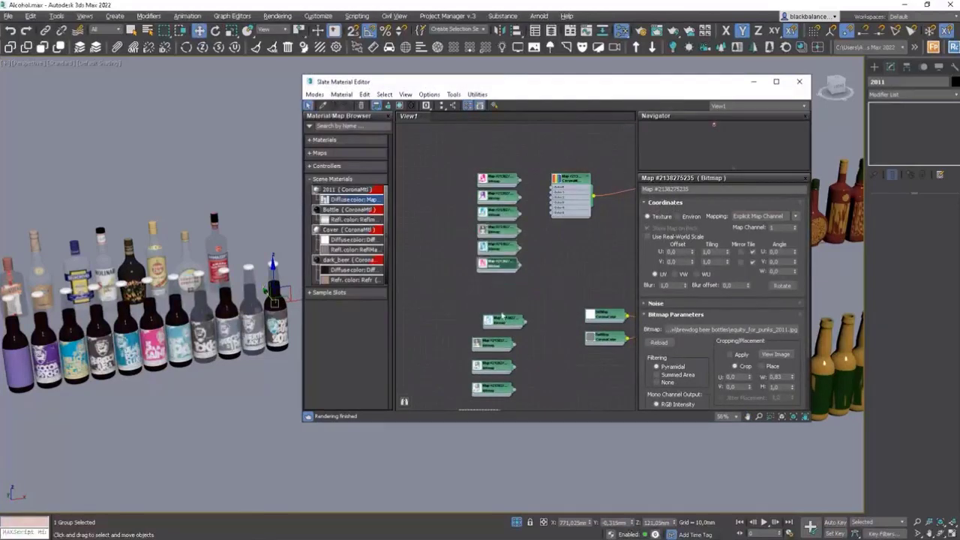
left_click_drag(504, 320, 499, 285)
left_click_drag(496, 343, 499, 301)
left_click_drag(497, 367, 502, 316)
middle_click_drag(502, 323, 503, 257)
left_click_drag(501, 317, 501, 267)
left_click_drag(488, 352, 500, 284)
middle_click_drag(512, 274, 514, 334)
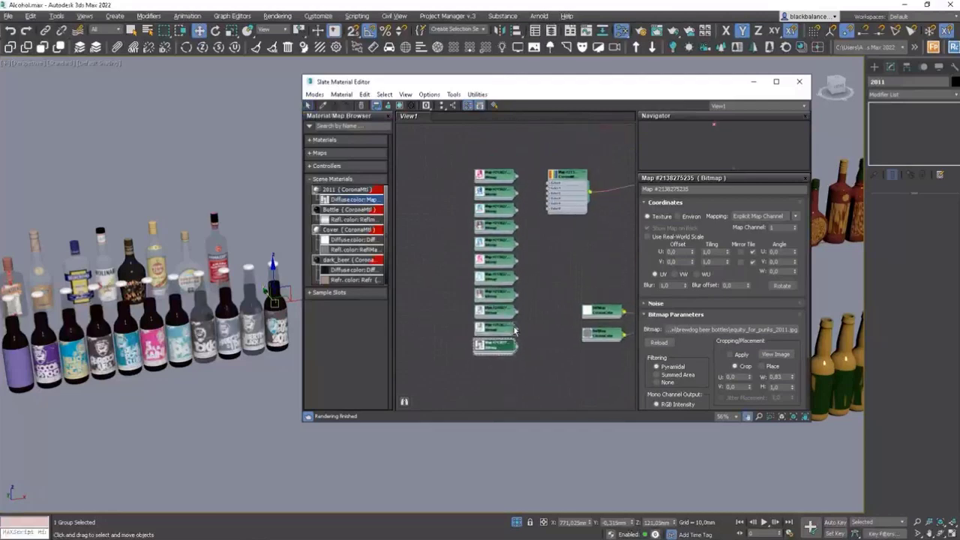
Step: Set the CoronaMultiMap's item count to 11
scroll(531, 309, "up", 2)
double_click(580, 158)
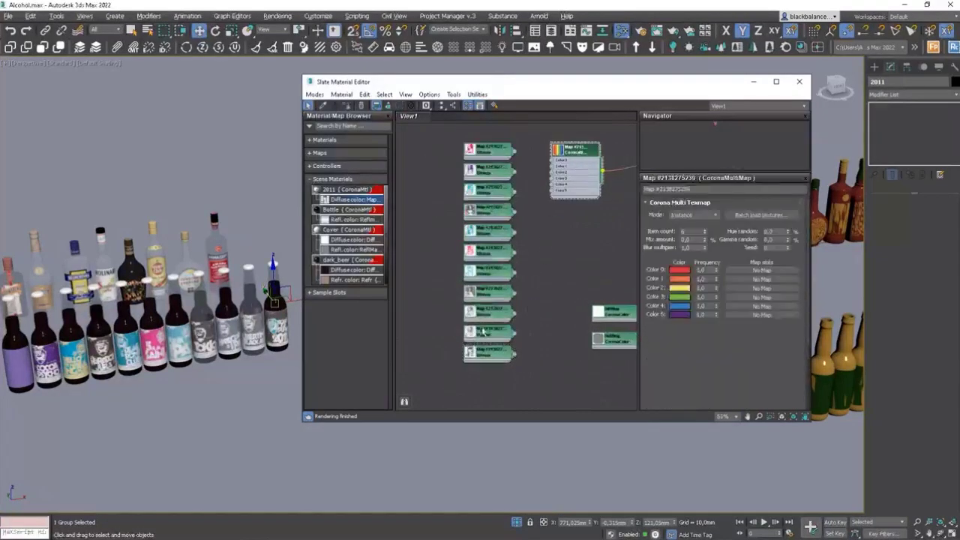
left_click(705, 230)
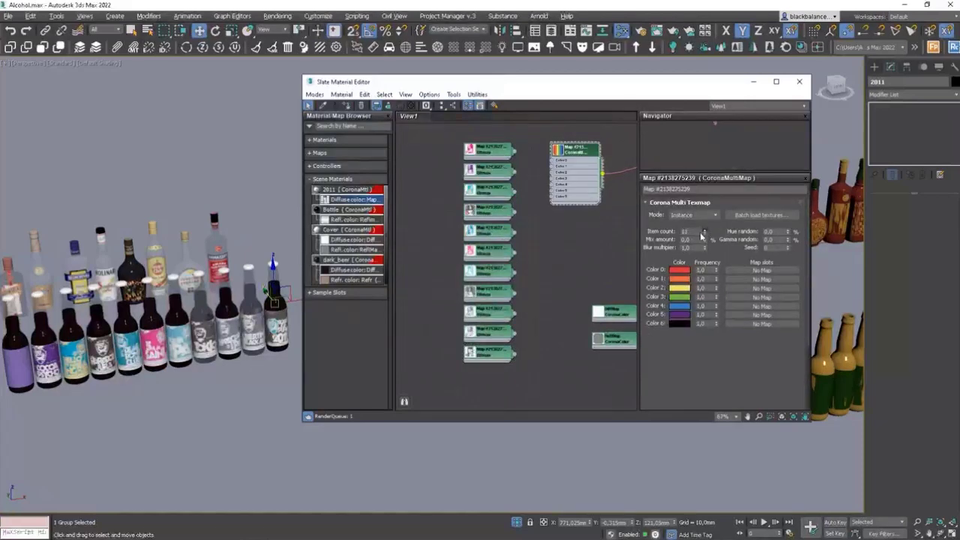
key("Return")
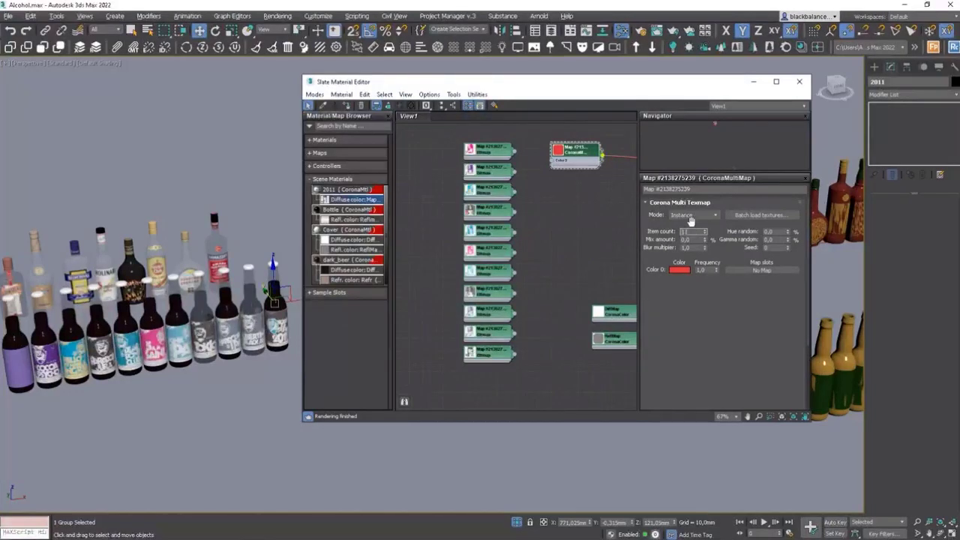
key("Return")
Step: Connect the eleven label bitmaps in order to Color 0 through Color 10 of the CoronaMultiMap and close the material editor
left_click_drag(546, 165, 555, 166)
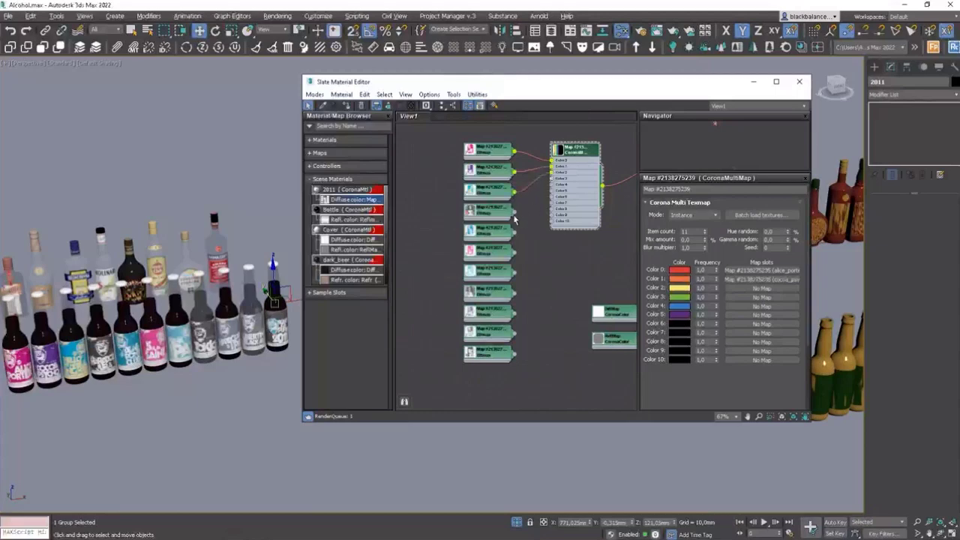
left_click_drag(514, 213, 553, 180)
left_click_drag(515, 231, 553, 179)
left_click_drag(514, 252, 553, 184)
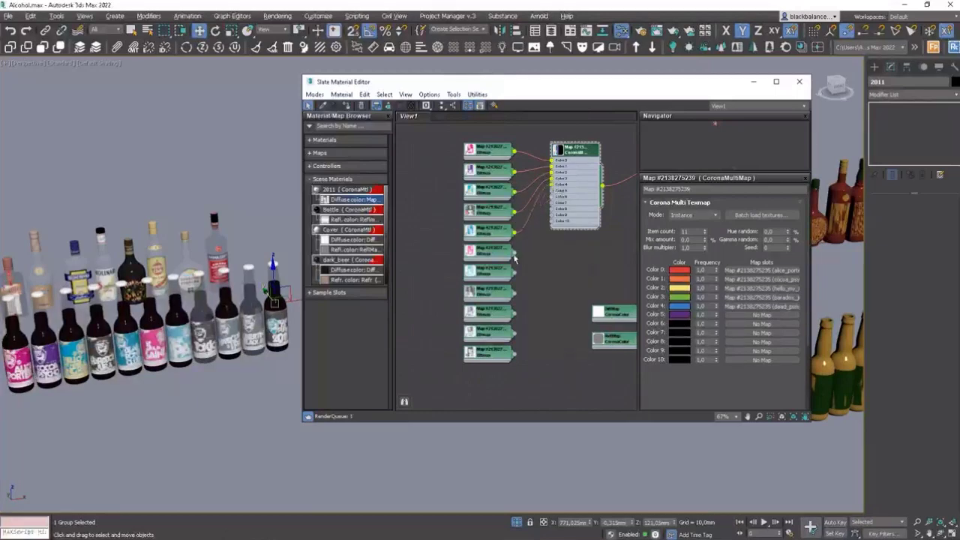
left_click_drag(515, 272, 553, 190)
left_click_drag(515, 292, 553, 197)
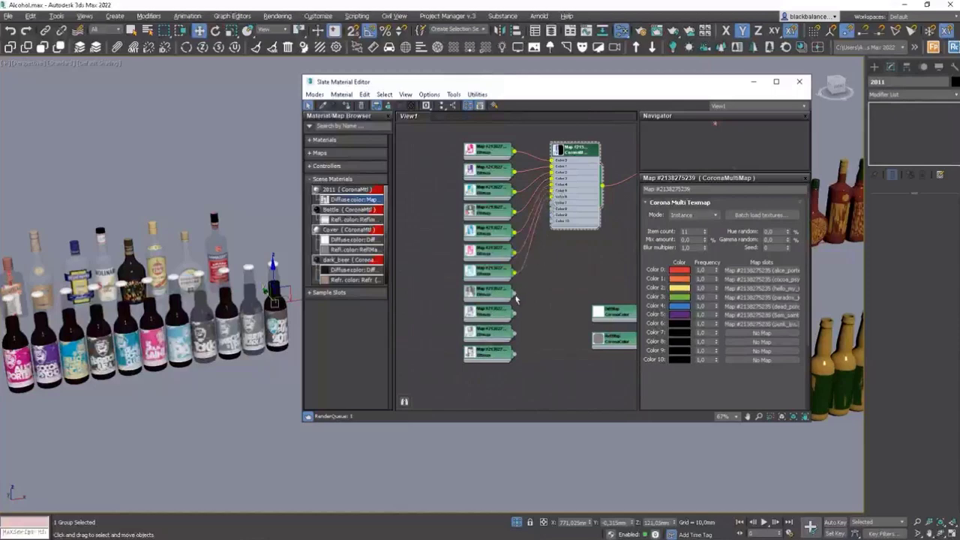
left_click_drag(515, 313, 553, 202)
left_click_drag(515, 333, 553, 208)
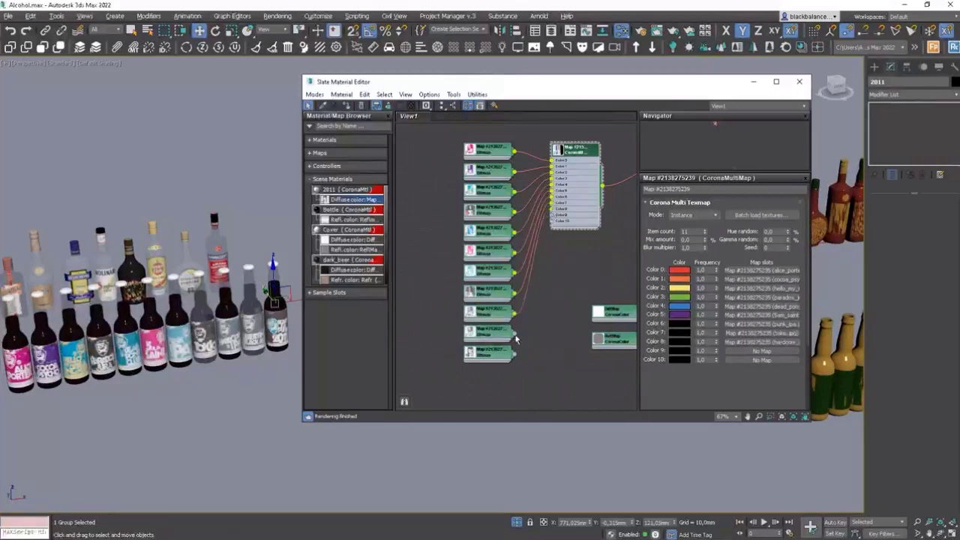
left_click_drag(516, 353, 553, 222)
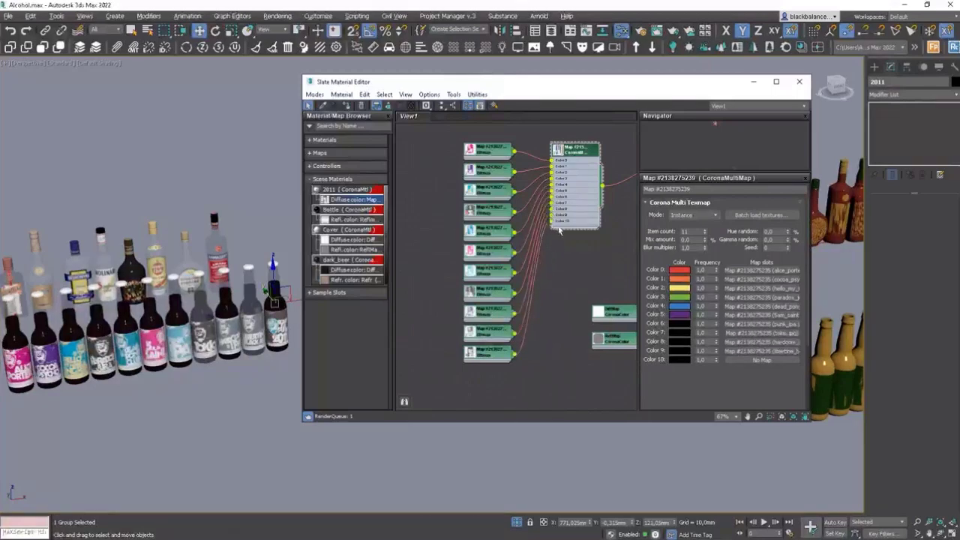
middle_click_drag(554, 249, 461, 274)
left_click(799, 82)
Step: Check the two long bottle rows in a Corona interactive region render, then close the render window
middle_click_drag(640, 304, 420, 304)
scroll(480, 301, "down", 3)
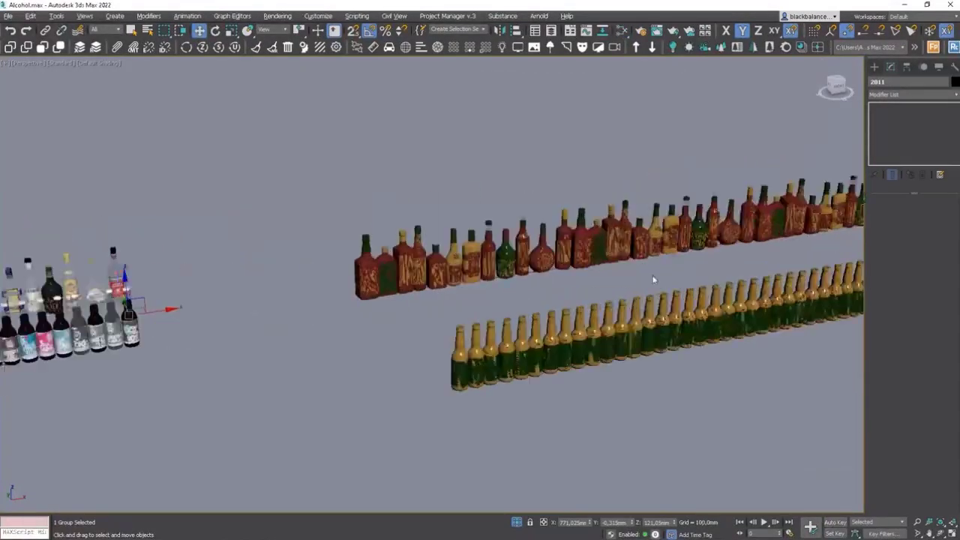
middle_click_drag(653, 278, 510, 294)
right_click(577, 268)
left_click(555, 249)
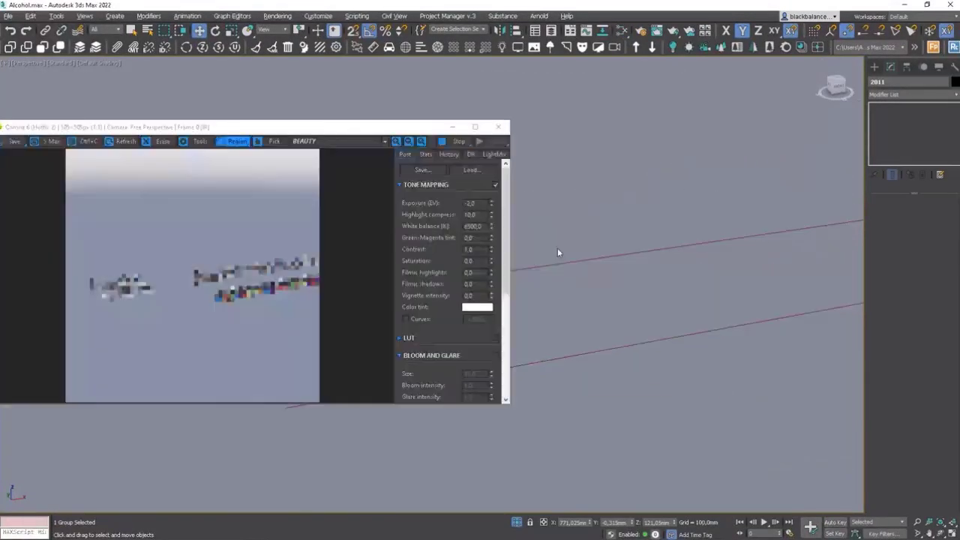
left_click_drag(125, 247, 350, 322)
left_click_drag(255, 306, 256, 292)
left_click(315, 238)
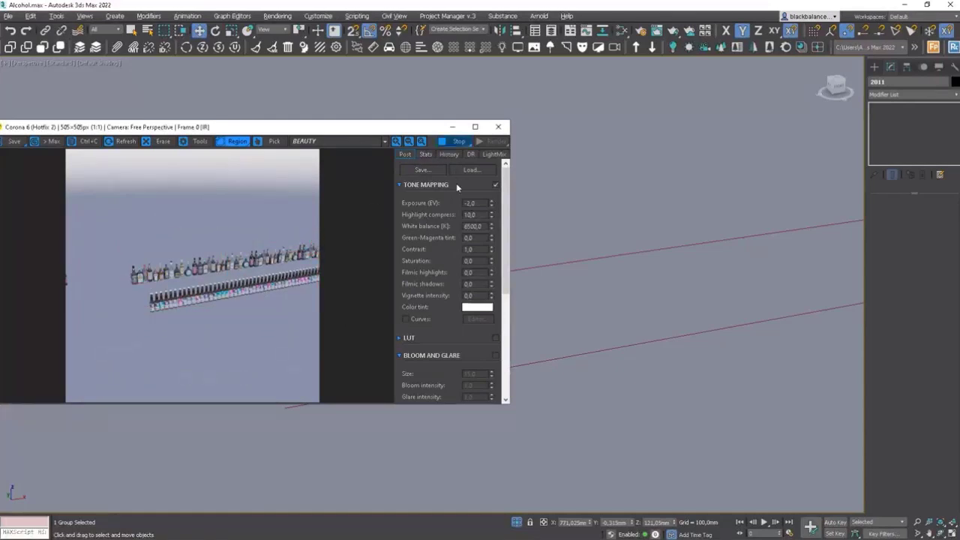
left_click(498, 126)
left_click(585, 349)
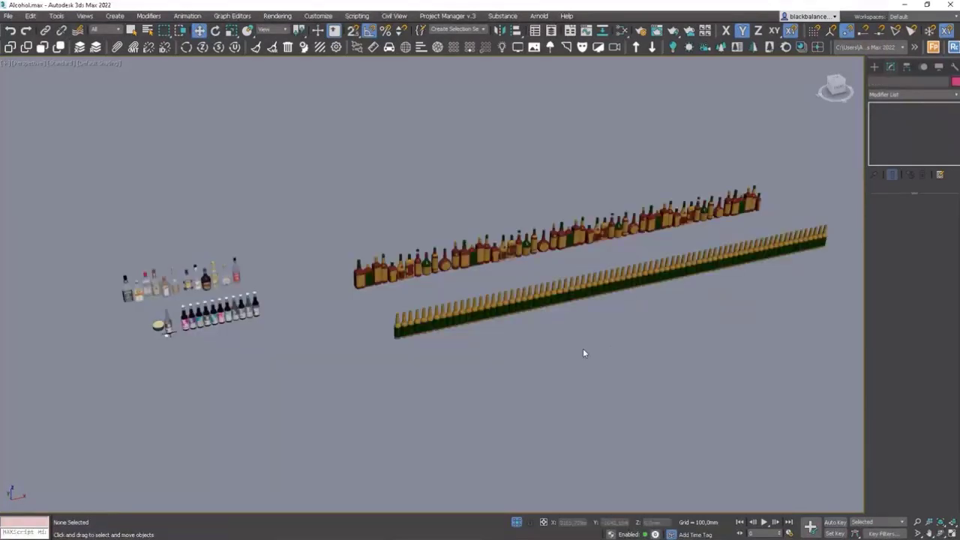
Step: Create a new layer containing both RailClone bottle rows and their Line003 and Line004 splines
left_click(56, 17)
left_click(83, 45)
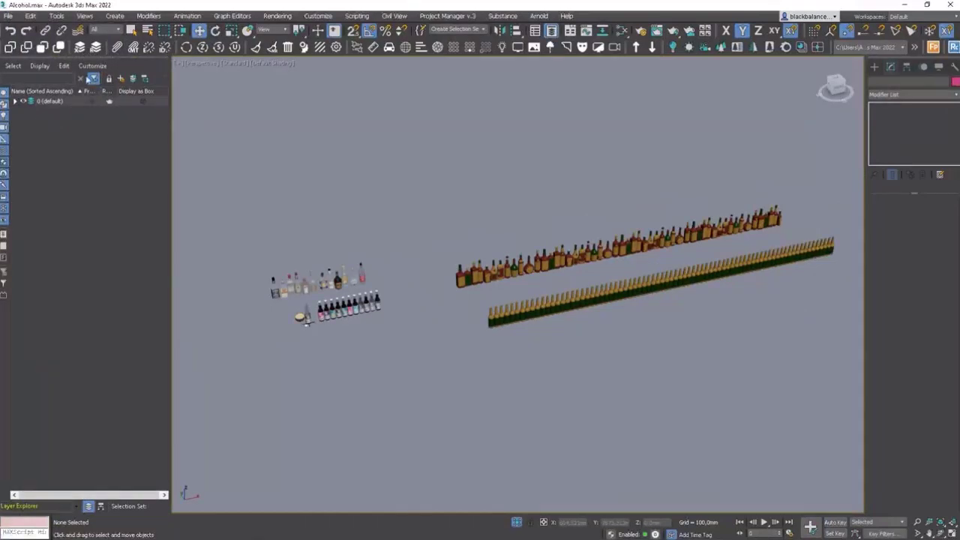
left_click_drag(445, 381, 447, 362)
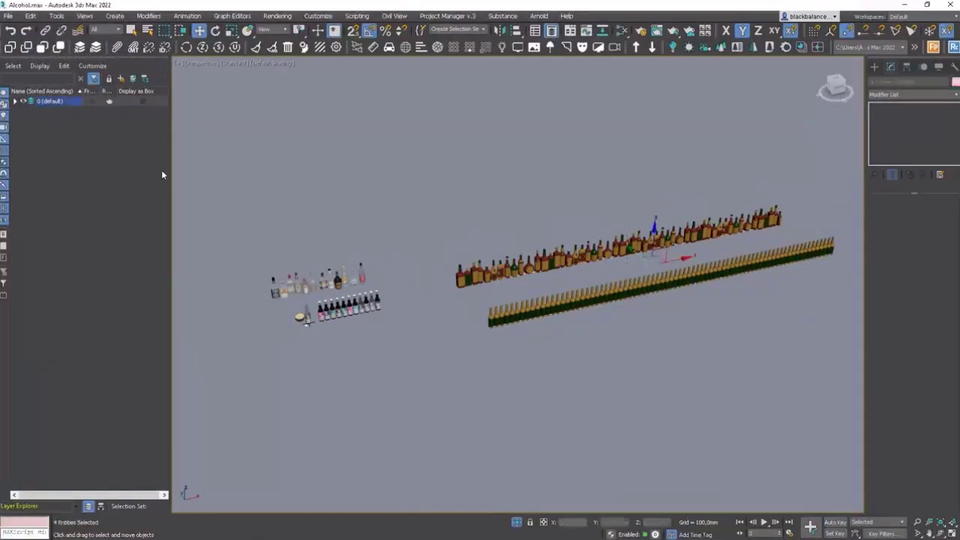
left_click(120, 79)
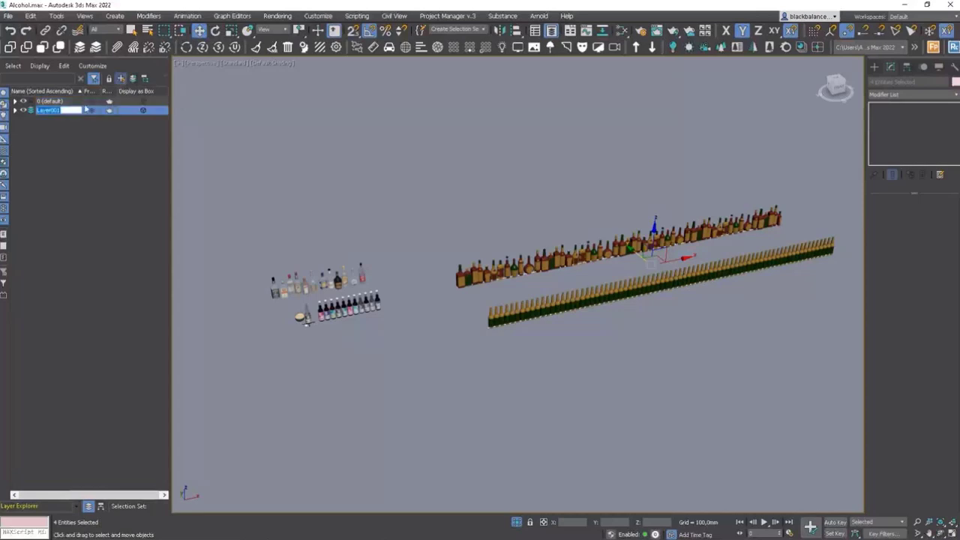
left_click(15, 112)
left_click(16, 111)
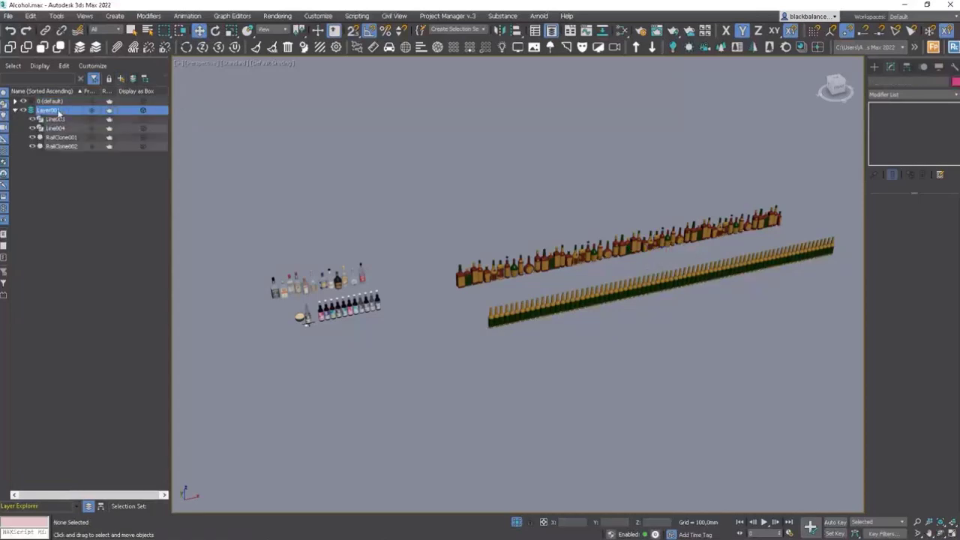
Step: Rename the new layer to PIT_Bar_Alcohol
right_click(59, 112)
left_click(77, 152)
type("RTS")
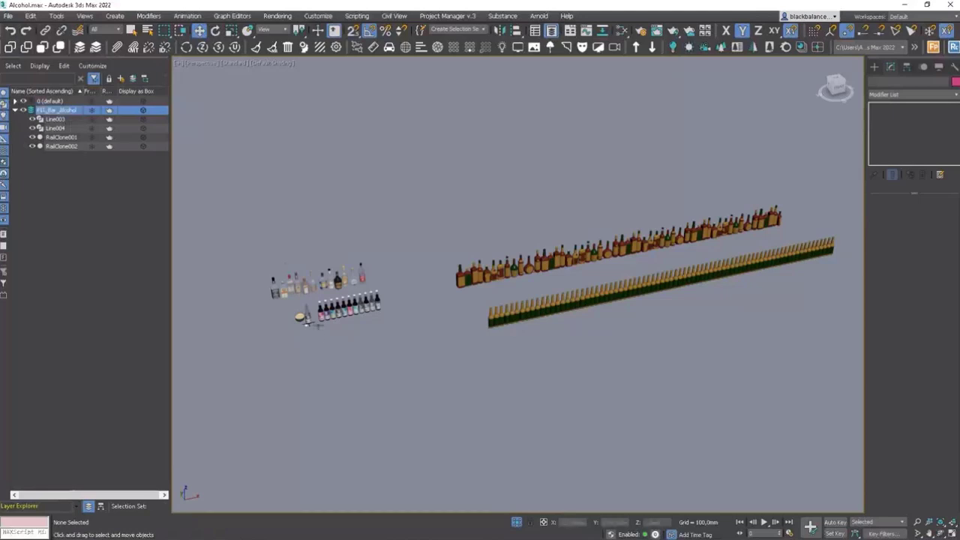
Step: Add the beer glass and open bottle groups to the PIT_Bar_Alcohol layer
scroll(313, 324, "up", 3)
left_click(285, 314)
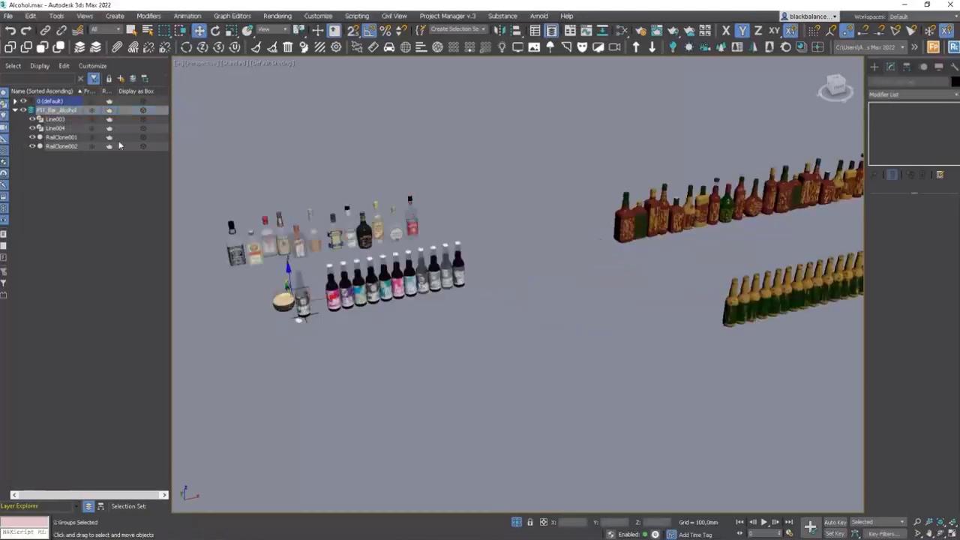
left_click(121, 78)
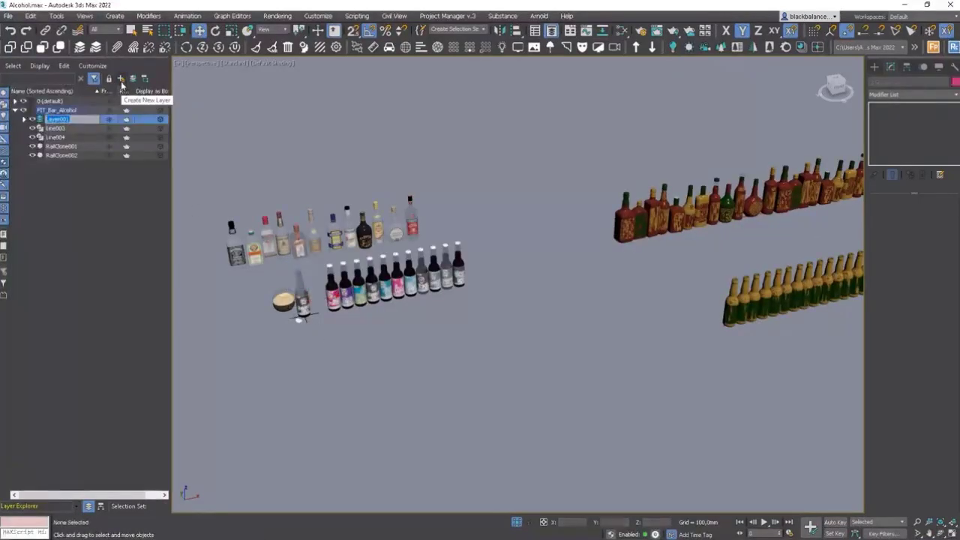
key("ctrl+z")
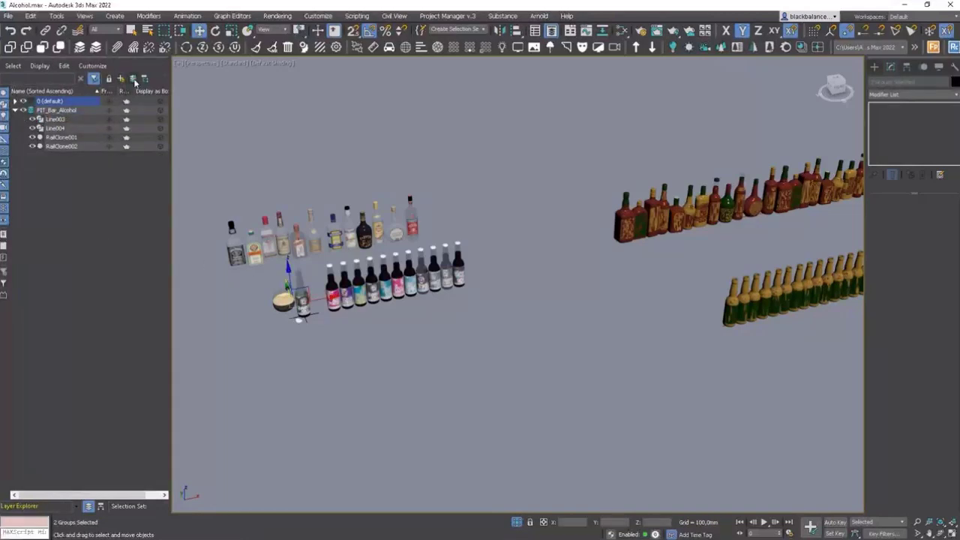
left_click(134, 79)
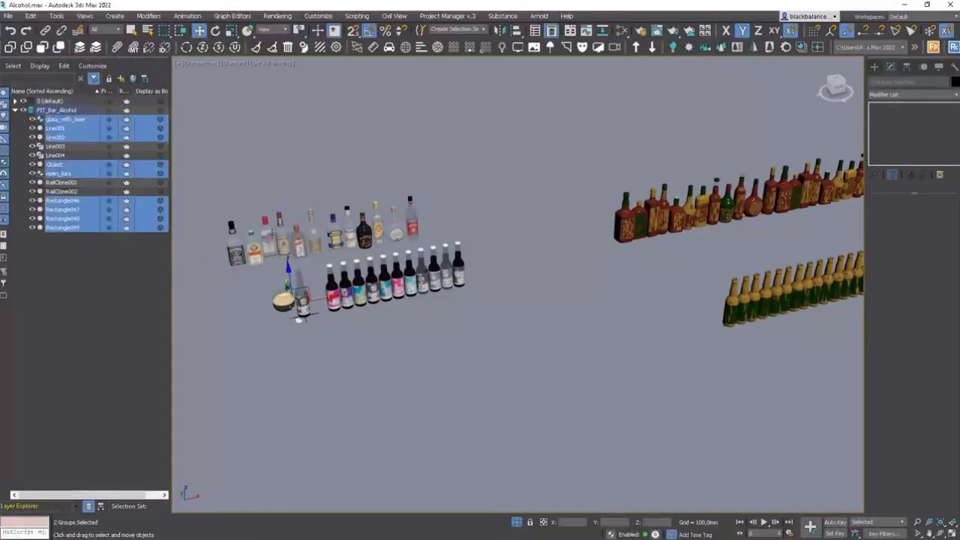
Step: Isolate the beer glass and open bottle and ungroup both groups
key("z")
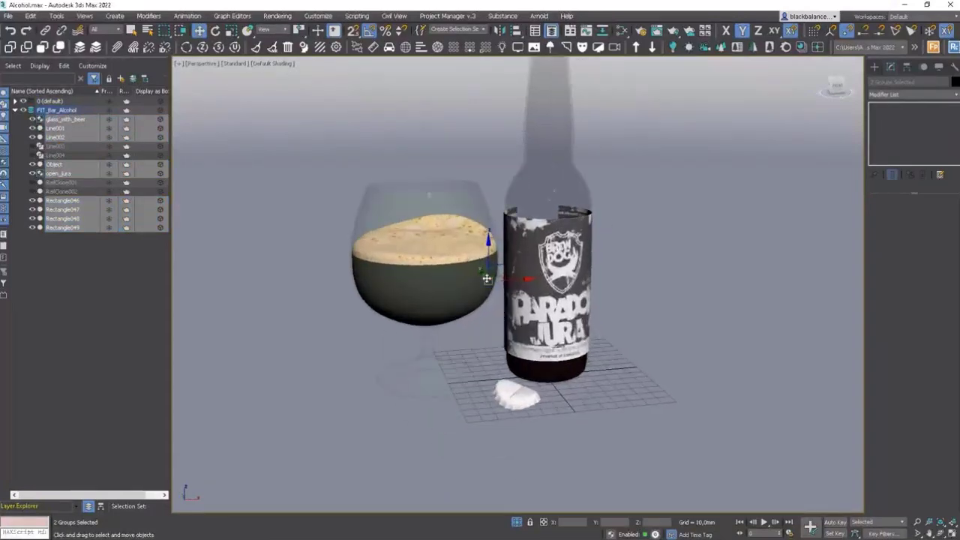
right_click(528, 278)
mouse_move(666, 268)
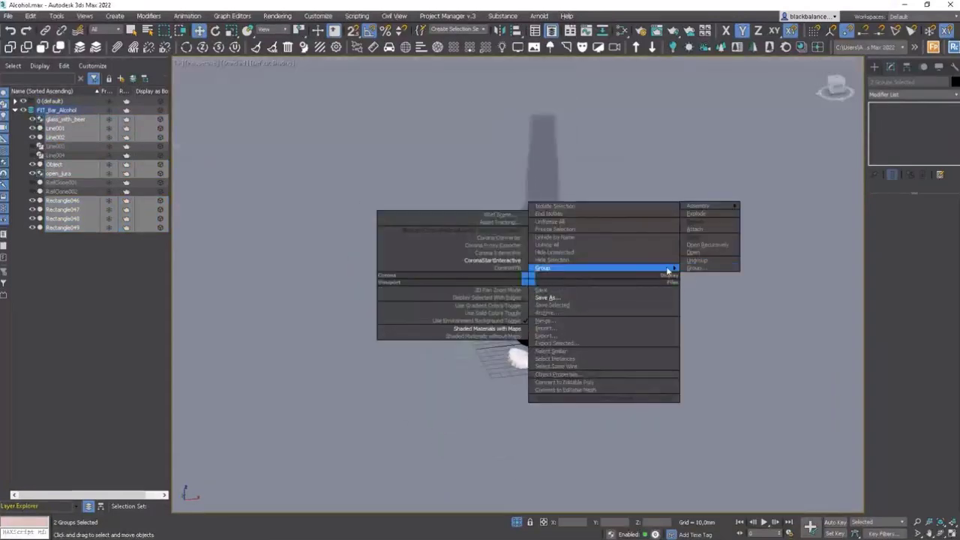
left_click(698, 260)
left_click(658, 307)
key("F3")
key("F3")
Step: Attach all the remaining glass, bottle and cap parts to the Rectangle049 editable poly
left_click(544, 336)
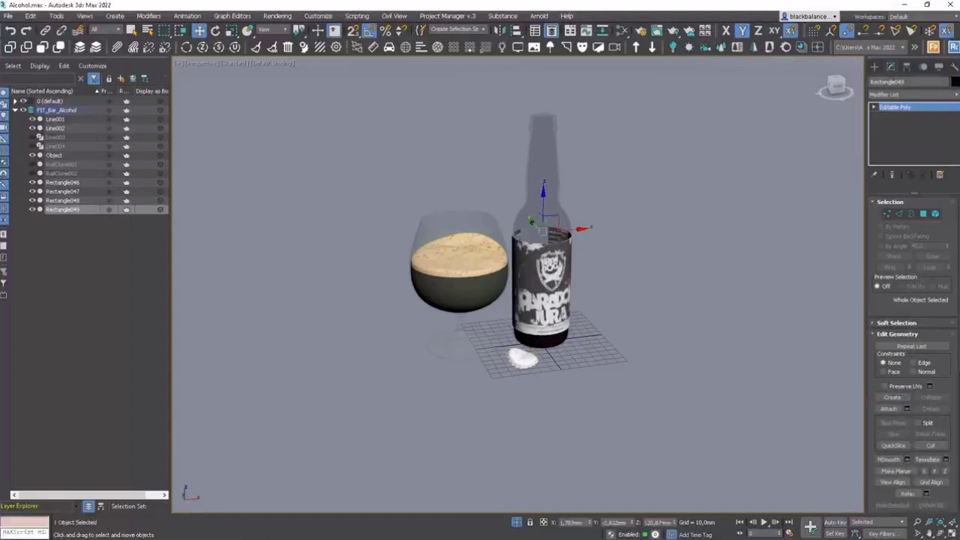
left_click(907, 409)
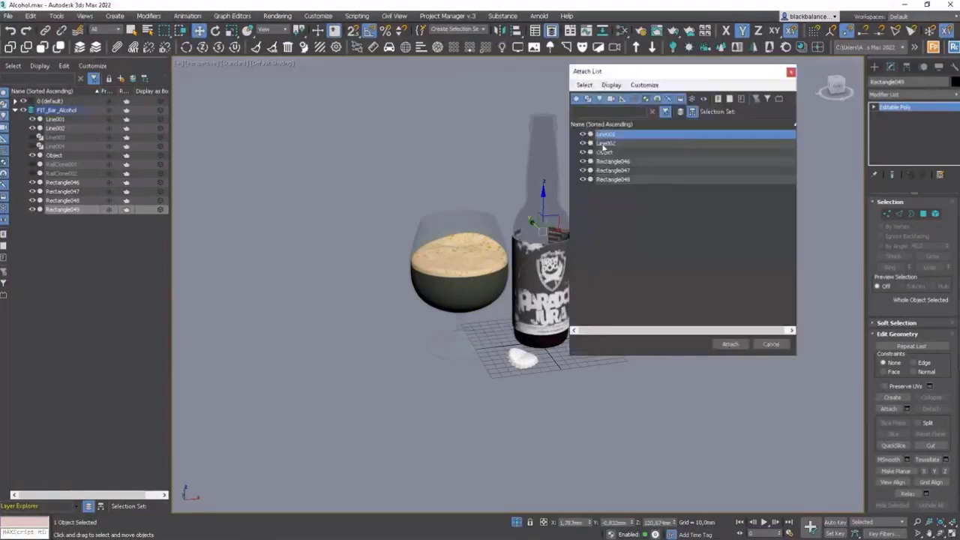
key("ctrl+a")
left_click(733, 343)
Step: Move the attached object's pivot to the bottom center of its geometry
left_click(535, 261)
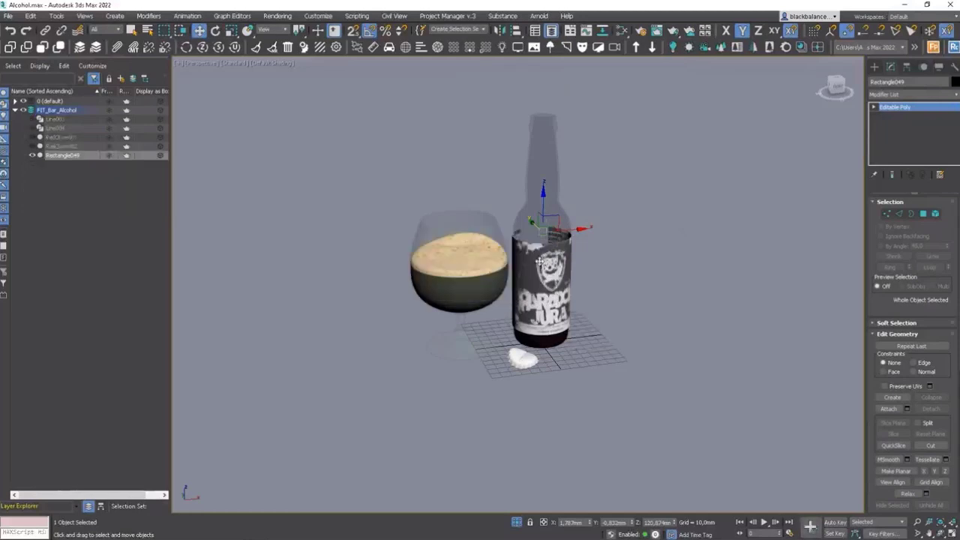
left_click(468, 50)
middle_click_drag(515, 240, 540, 242, "alt")
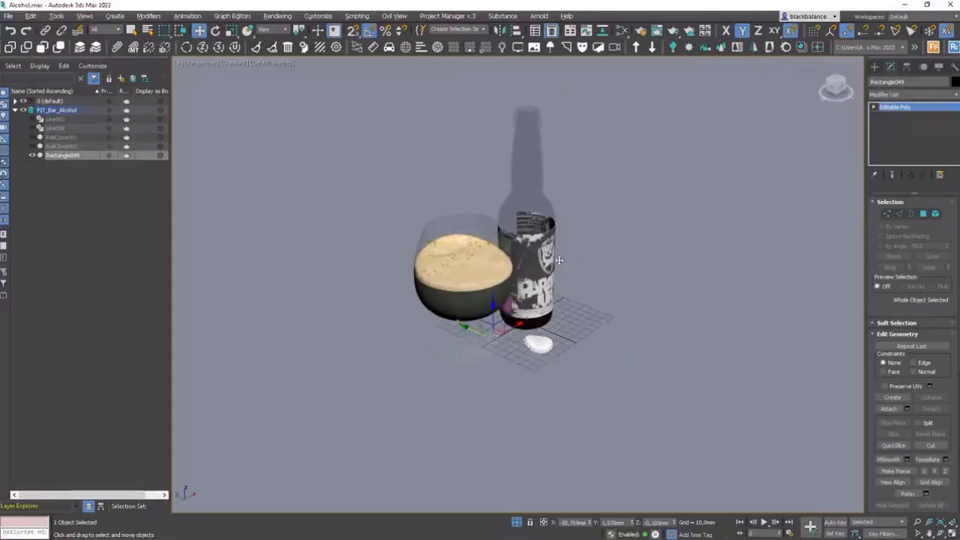
Step: Rename the combined glass and bottle object to Beer
key("Return")
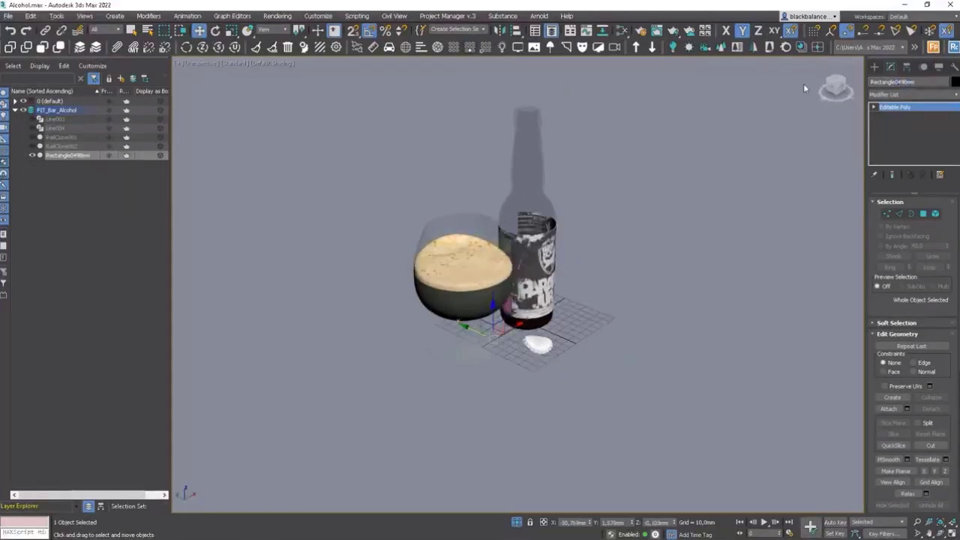
double_click(891, 82)
type("Beer")
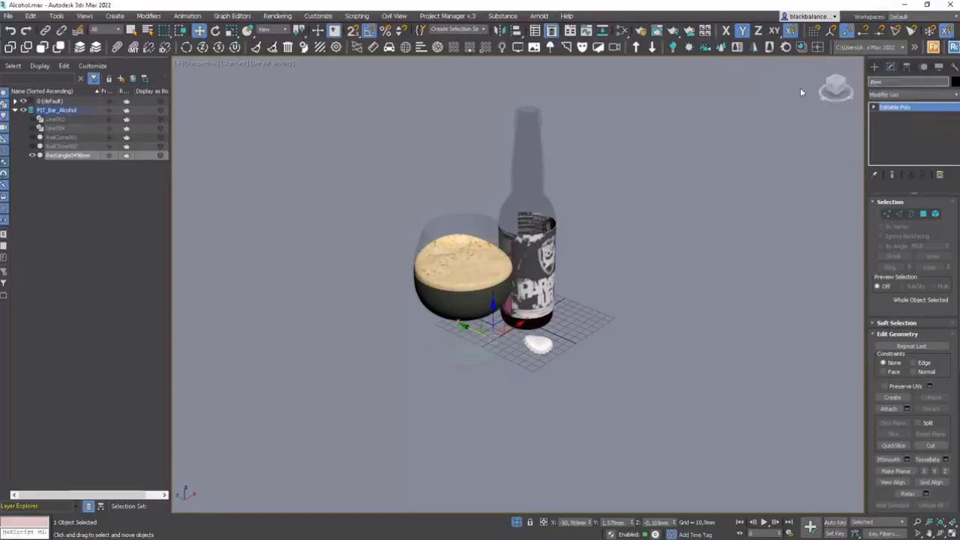
key("Return")
Step: Deselect the combined Beer object and unhide all objects in the scene
left_click(581, 205)
right_click(615, 241)
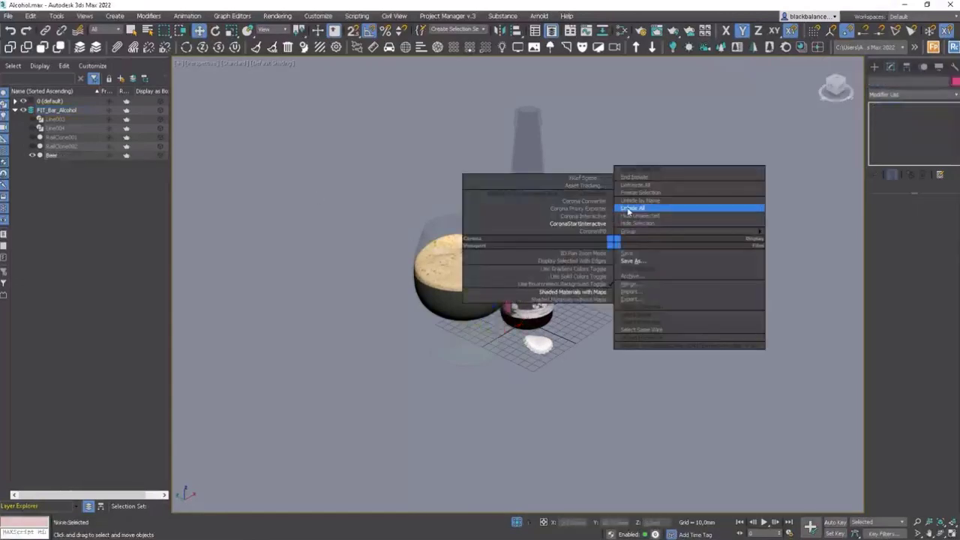
left_click(627, 209)
scroll(617, 216, "down", 5)
middle_click_drag(616, 225, 525, 278, "alt")
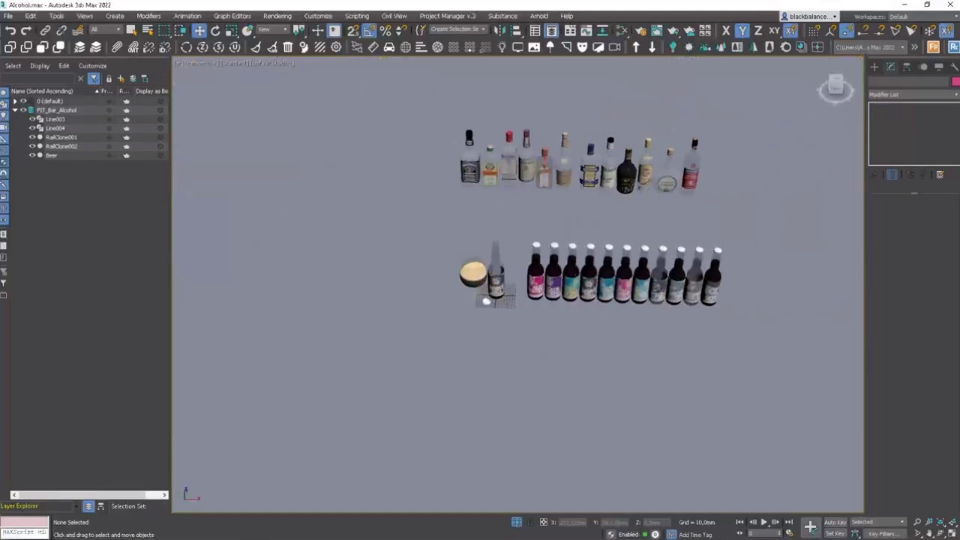
Step: Move the Beer glass-and-bottle object away from the individual bottles, over beside the RailClone rows
scroll(503, 282, "down", 4)
left_click(498, 279)
left_click_drag(508, 279, 680, 326)
Step: Select the twelve spirit bottles and move them close behind the row of beer bottles
left_click_drag(462, 242, 461, 242)
middle_click_drag(480, 251, 555, 268, "alt")
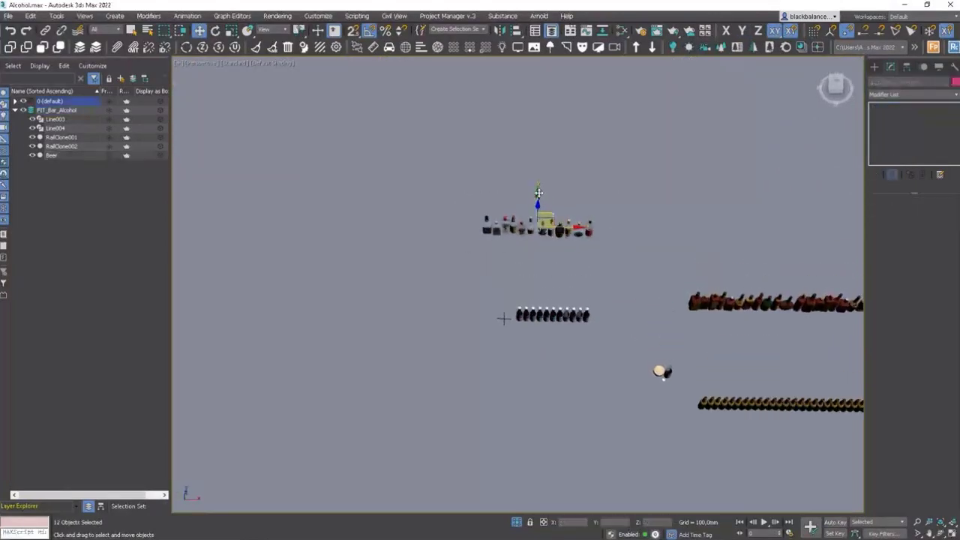
left_click_drag(538, 252, 551, 288)
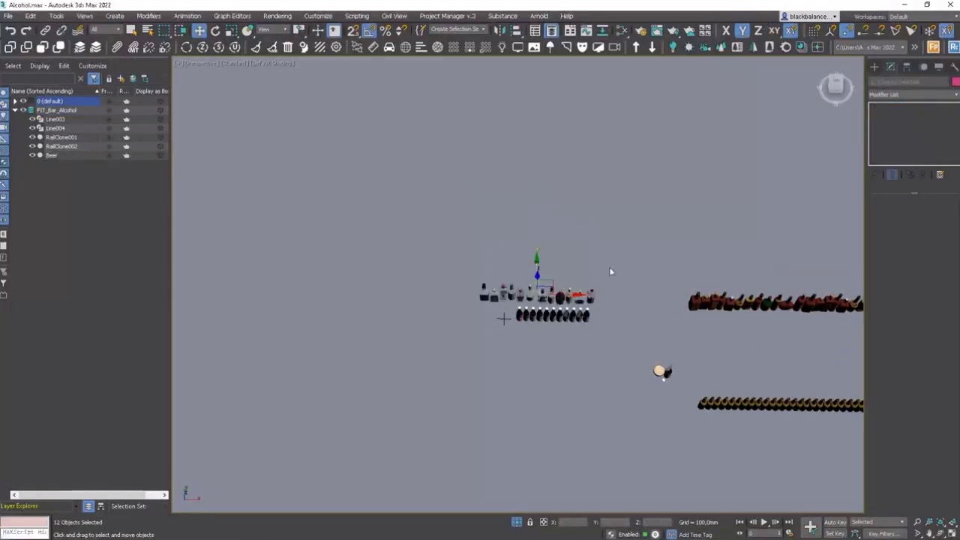
Step: Select all the individual spirit and beer bottles and put them in a new layer named Hide
left_click_drag(610, 272, 455, 357)
middle_click_drag(471, 349, 532, 289, "alt")
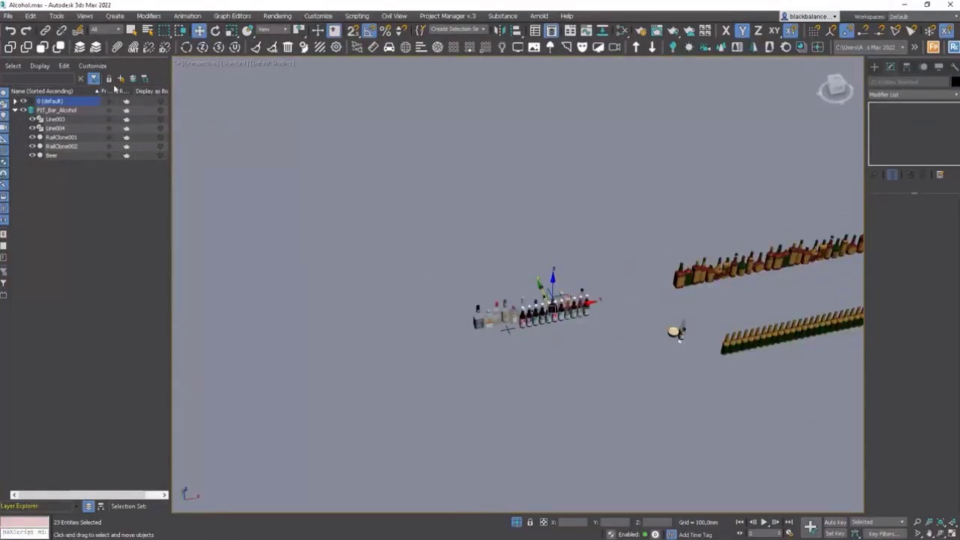
left_click(120, 79)
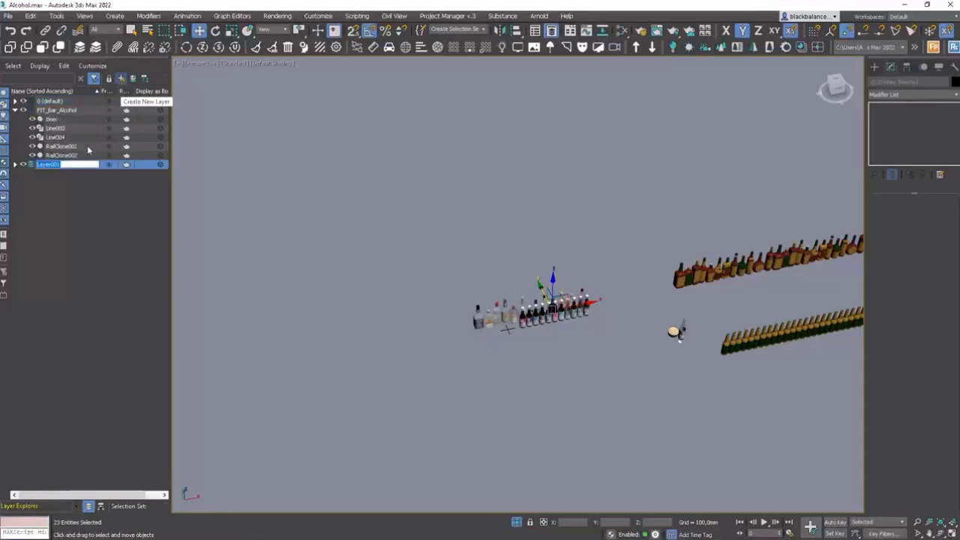
type("Hide")
key("Return")
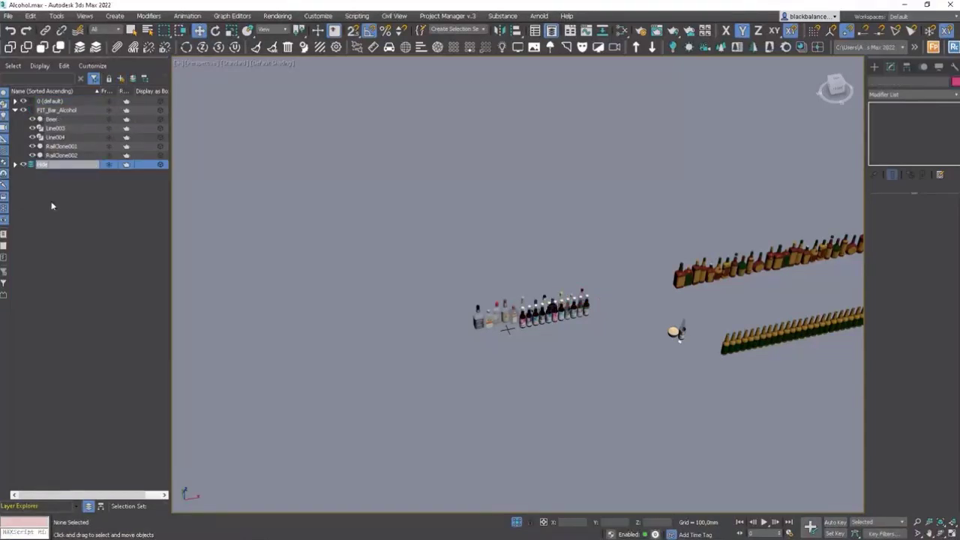
Step: Delete all the Spot01 and Spot02 lights and their targets from the 0 (default) layer
left_click(15, 101)
left_click(60, 110)
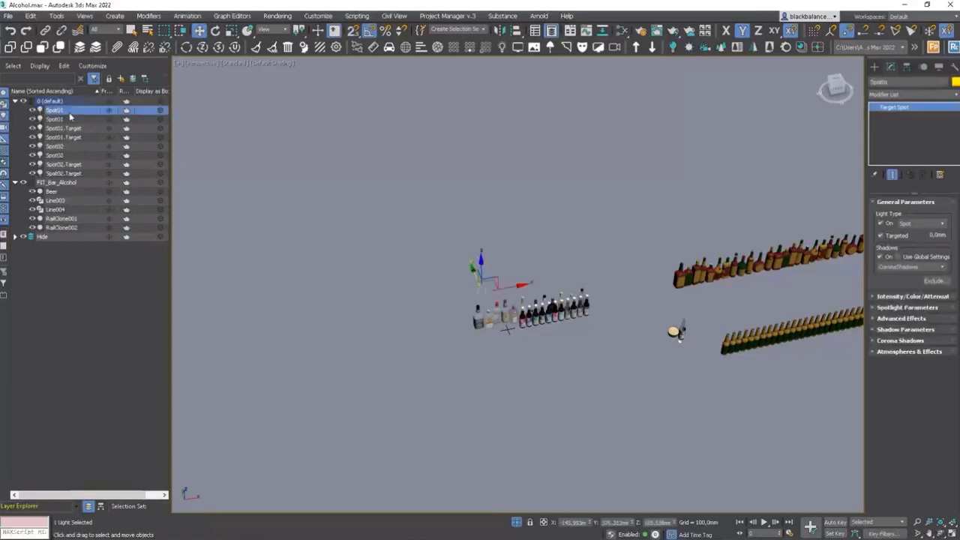
left_click(72, 173, "shift")
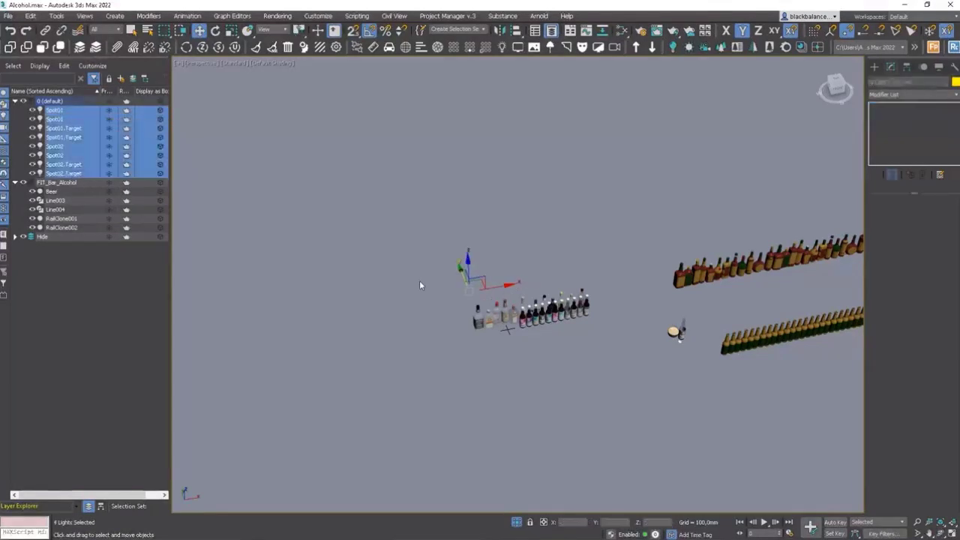
key("Delete")
Step: Delete ten beer bottle groups from the Hide layer, keeping only the first bottle with the pink label
left_click(15, 111)
left_click(15, 120)
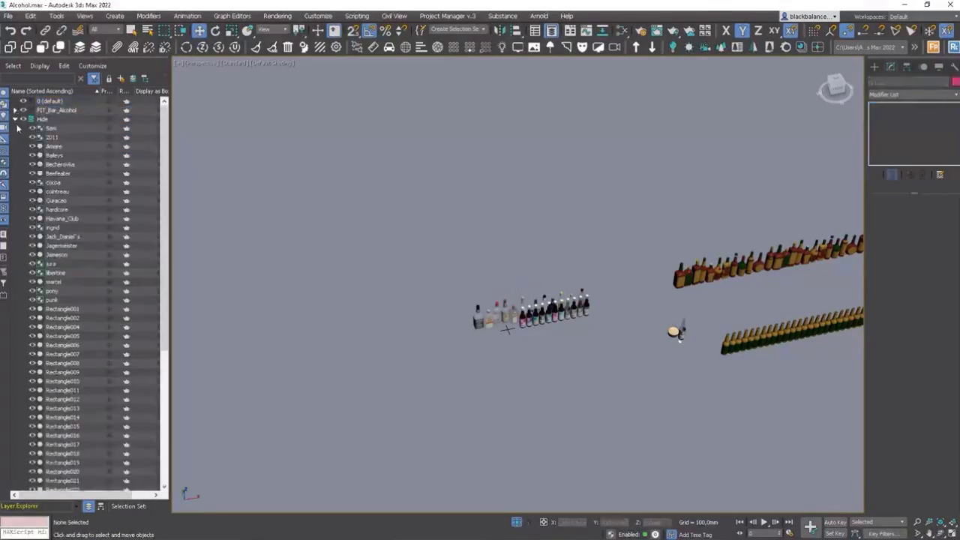
scroll(107, 186, "down", 7)
scroll(108, 191, "up", 1)
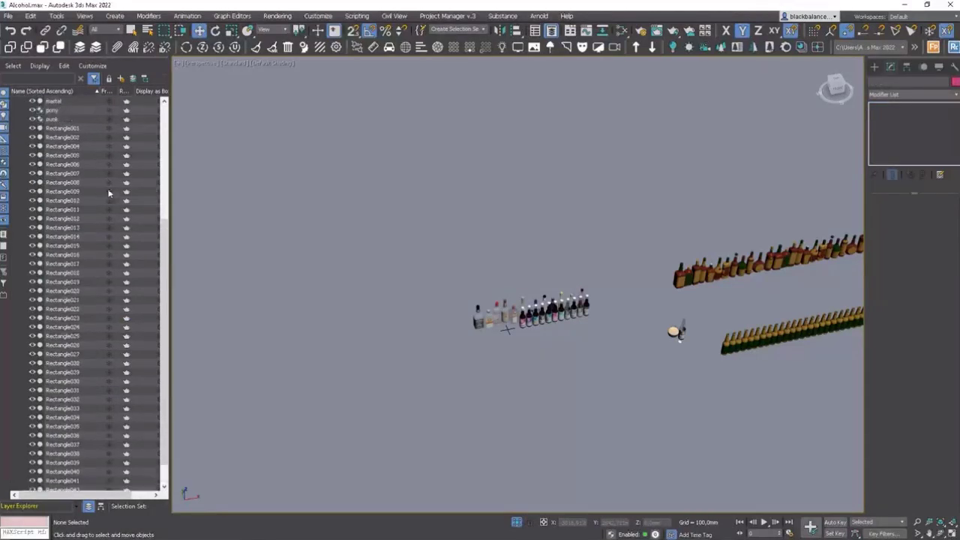
scroll(554, 325, "up", 6)
middle_click_drag(481, 350, 432, 260)
scroll(432, 261, "down", 3)
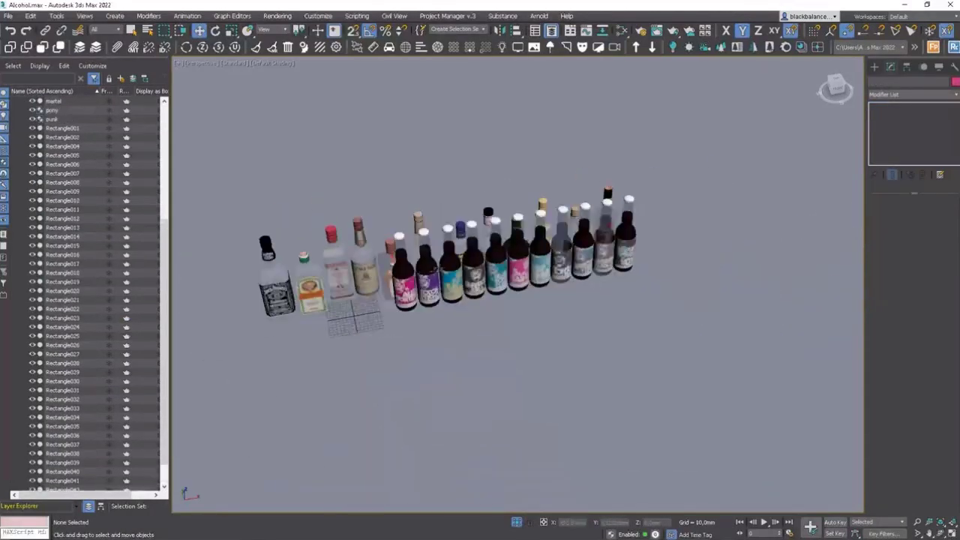
left_click(433, 282)
left_click(453, 283, "ctrl")
left_click(475, 280, "ctrl")
left_click(499, 276, "ctrl")
left_click(517, 271, "ctrl")
left_click(539, 267, "ctrl")
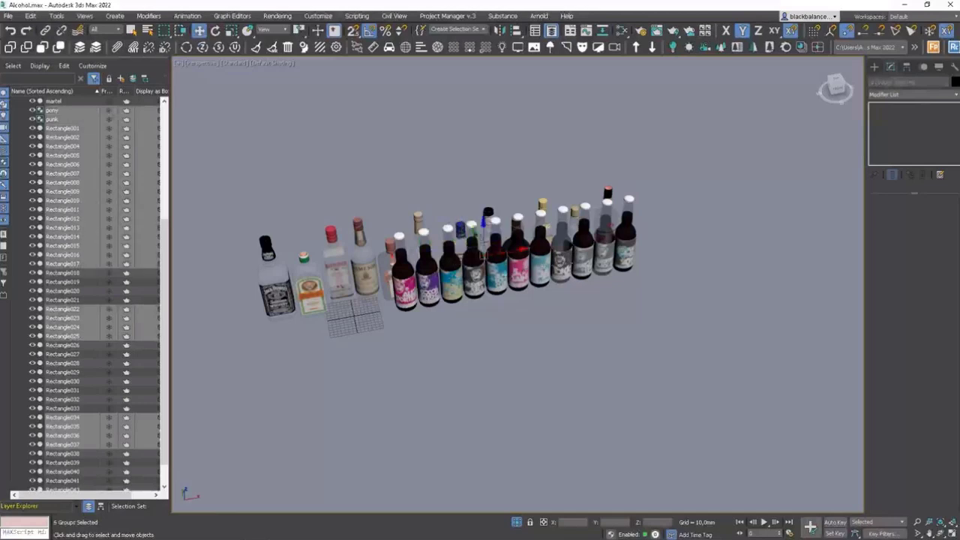
left_click(561, 264, "ctrl")
left_click(582, 261, "ctrl")
left_click(604, 258, "ctrl")
left_click(626, 257, "ctrl")
key("Delete")
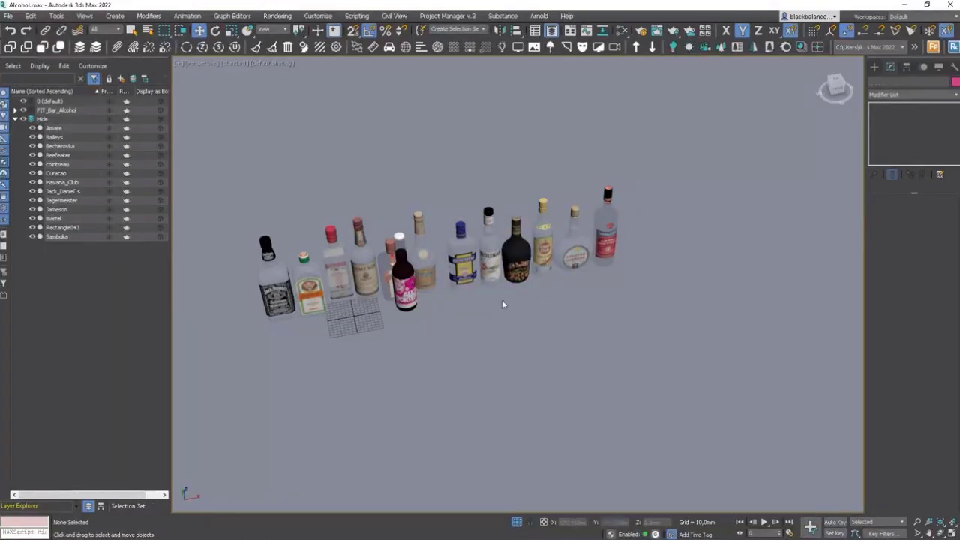
Step: Collapse the Hide layer and select every remaining object in the alcohol scene
middle_click_drag(504, 304, 481, 288, "alt")
scroll(535, 272, "down", 4)
left_click(16, 120)
scroll(483, 290, "down", 6)
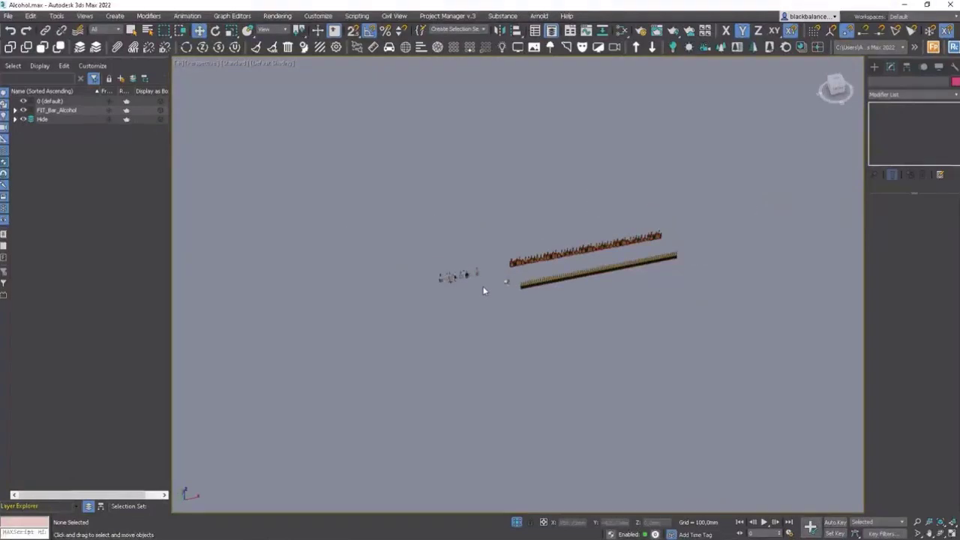
scroll(516, 288, "up", 2)
key("ctrl+a")
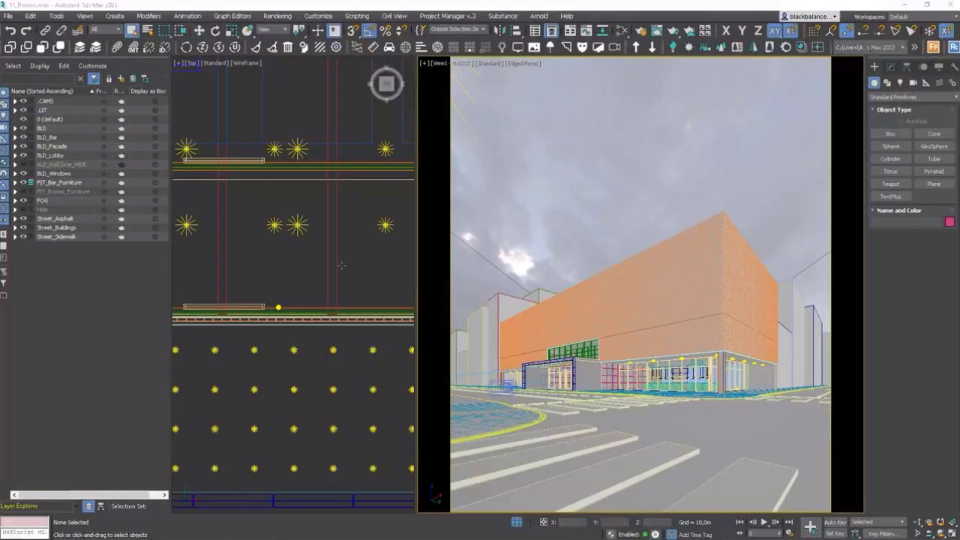
Step: In the 11_Rooms.max scene, hide the Street_Asphalt, Street_Buildings, Street_Sidewalk and FOG layers
middle_click_drag(349, 271, 368, 274)
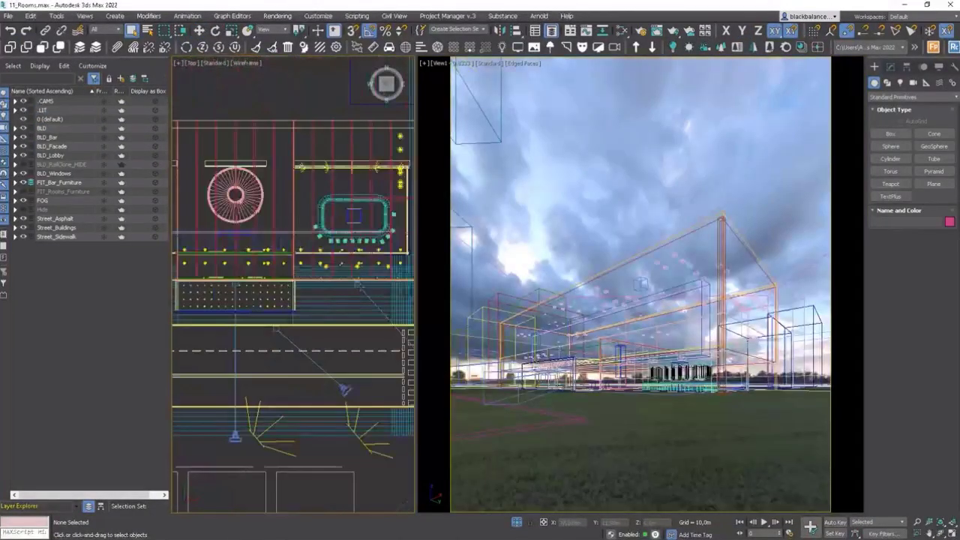
middle_click_drag(344, 390, 258, 412)
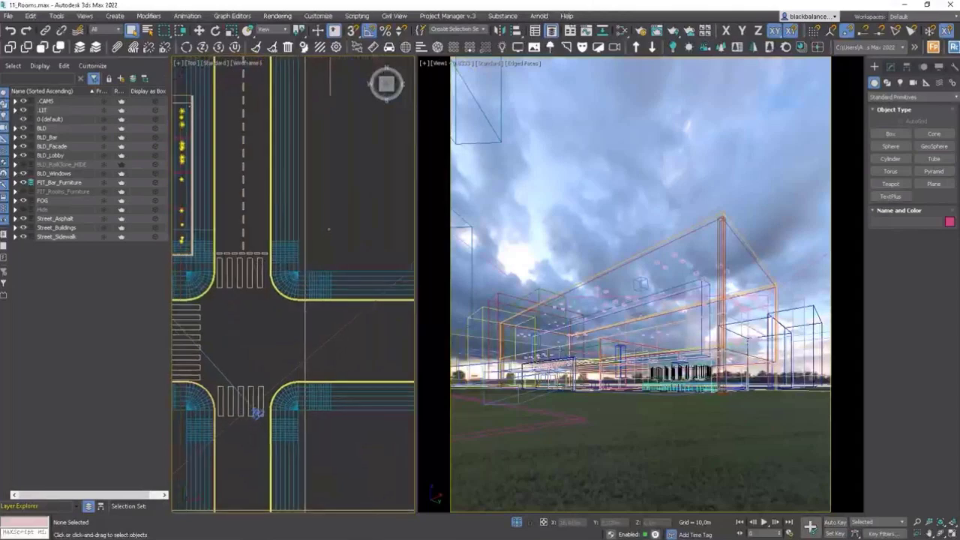
middle_click_drag(228, 243, 311, 228)
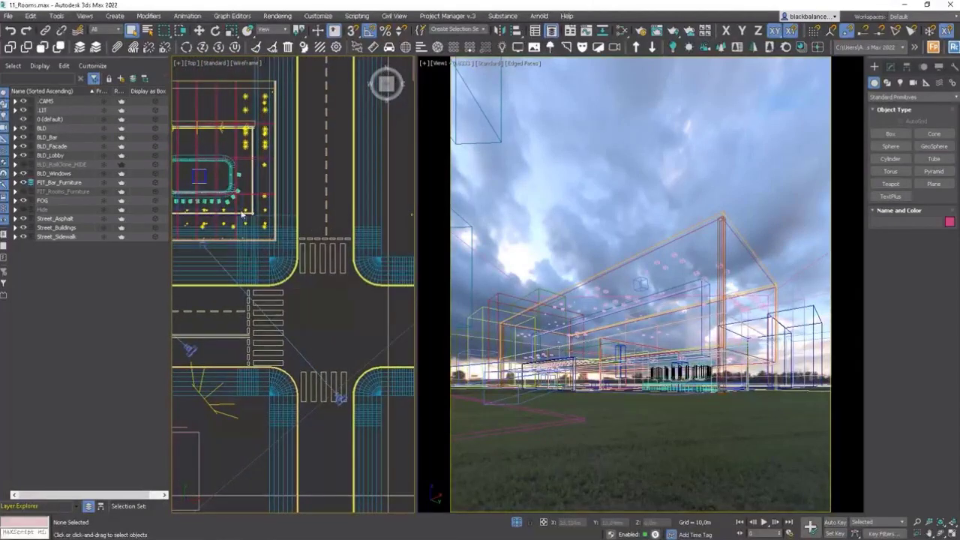
left_click(23, 218)
left_click(22, 227)
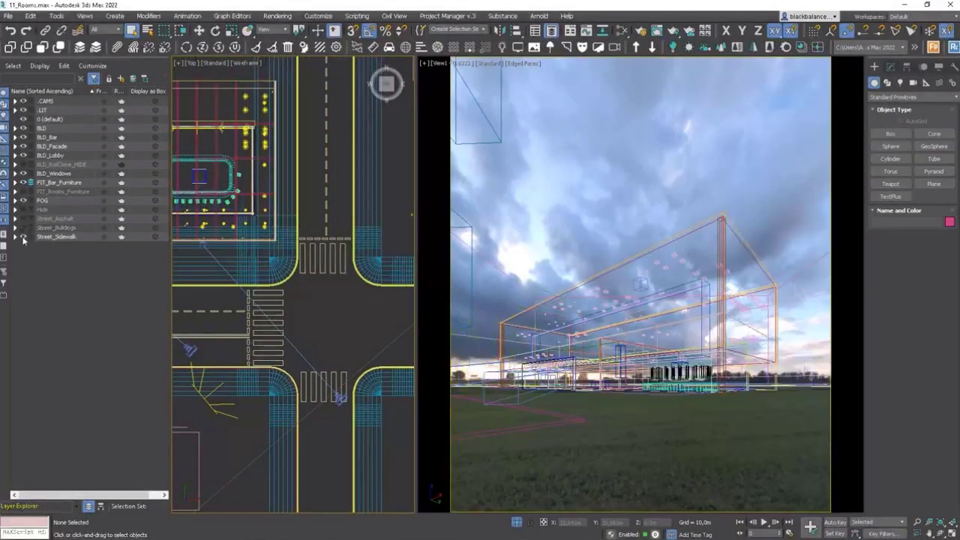
left_click(22, 236)
left_click(24, 201)
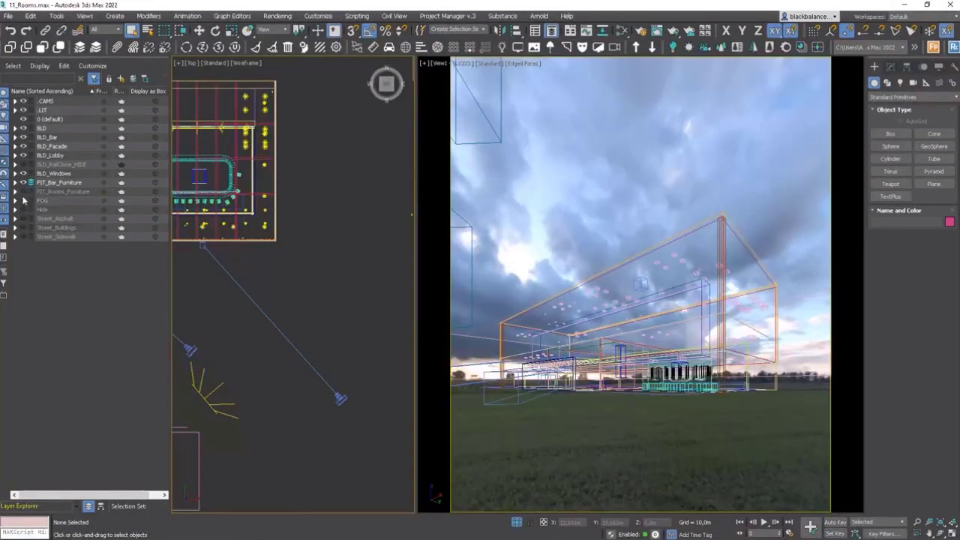
Step: Hide the BLD_Lobby, BLD_Facade, BLD_Bar, BLD, .LIT, .CAMS and BLD_Windows layers, leaving the bar furniture on
left_click(23, 155)
left_click(23, 146)
left_click(23, 137)
left_click(23, 129)
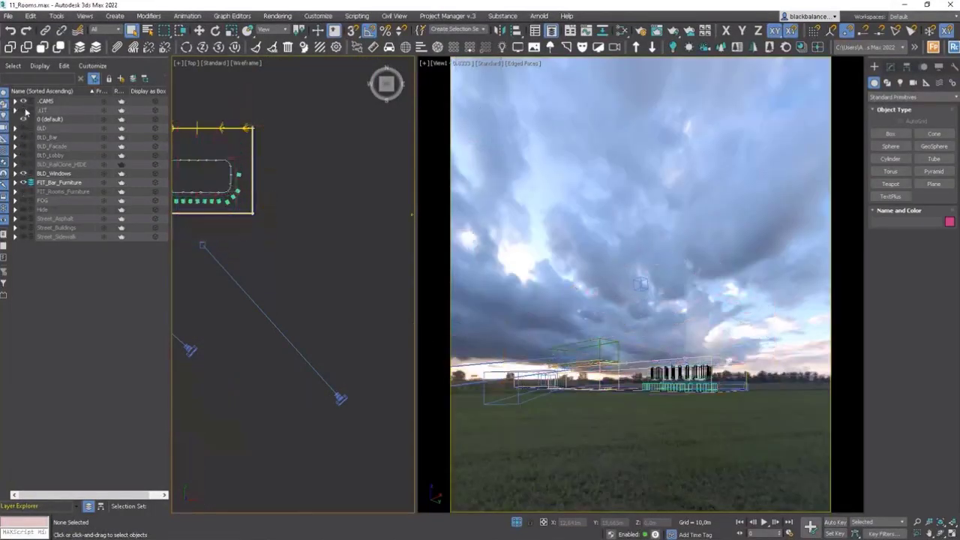
left_click(23, 109)
left_click(24, 100)
middle_click_drag(216, 189, 291, 215)
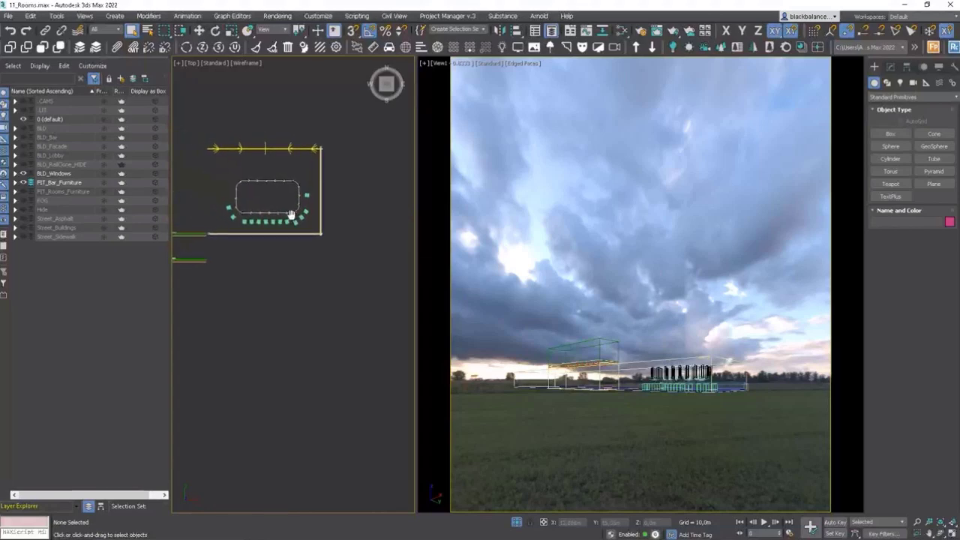
left_click(23, 173)
middle_click_drag(349, 202, 307, 221)
Step: Paste the alcohol assets into the scene, merging the duplicate RailClone001 under the name RailClone_Alco
left_click(23, 49)
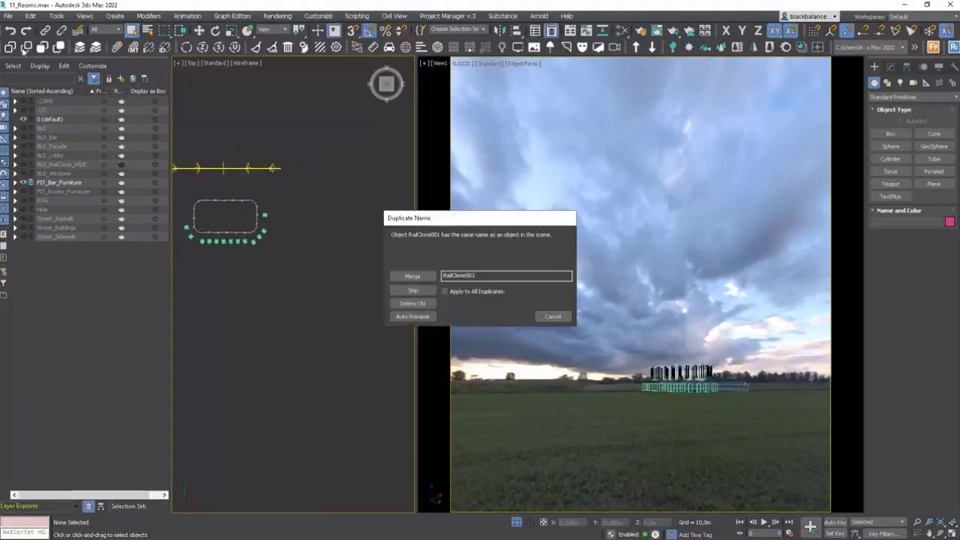
left_click(479, 275)
type("_Alcs")
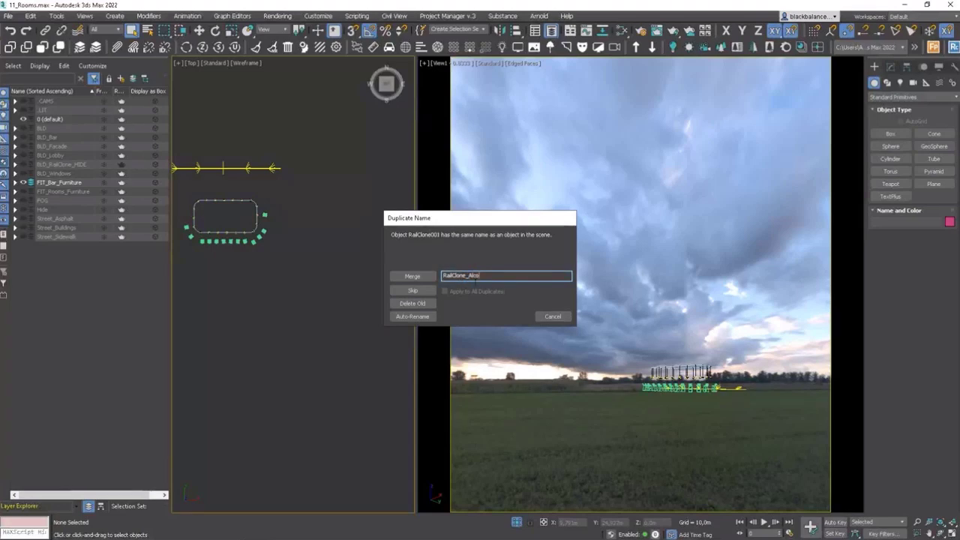
left_click(426, 281)
left_click(466, 276)
left_click(422, 316)
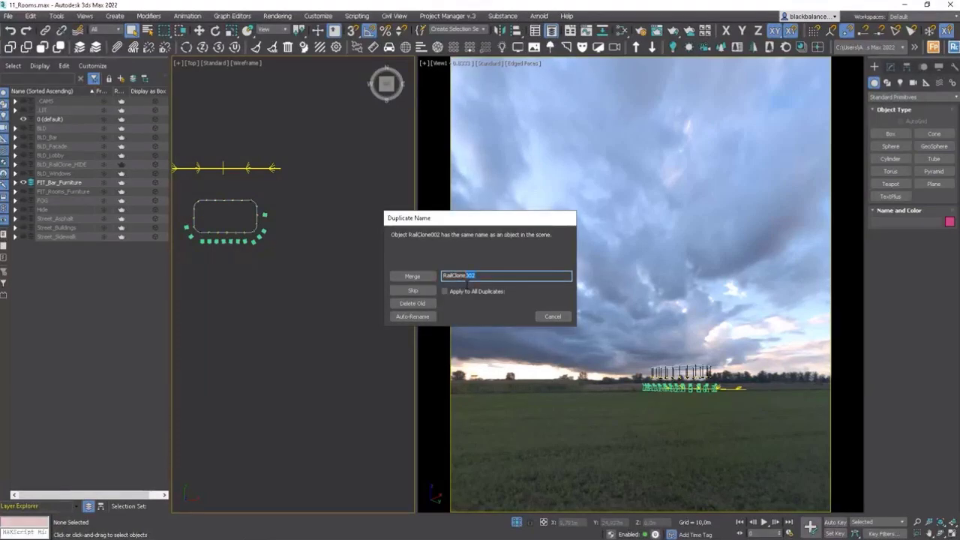
Step: Replace the number in the duplicate RailClone002 name with an _Alco suffix and finish merging the assets
type("_Alcs")
left_click(427, 277)
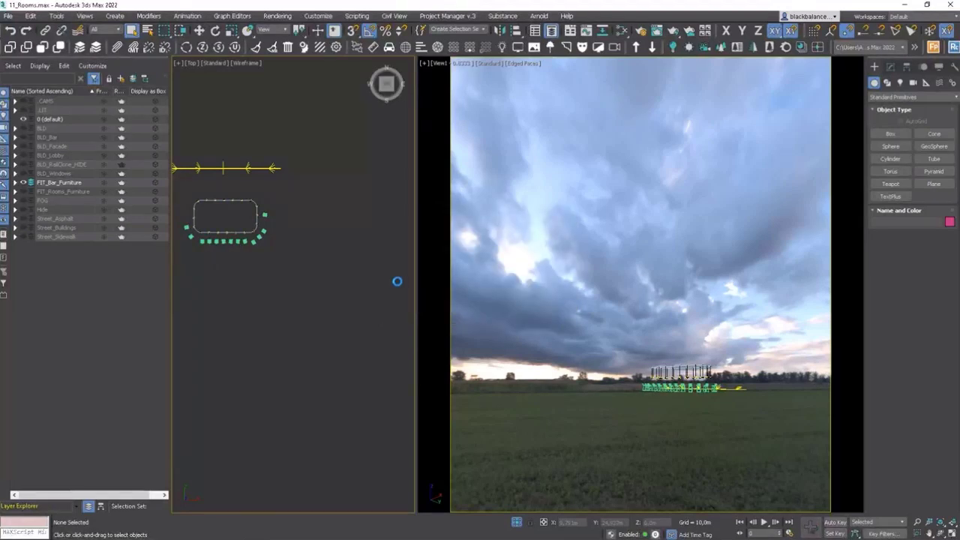
left_click(469, 286)
left_click(448, 313)
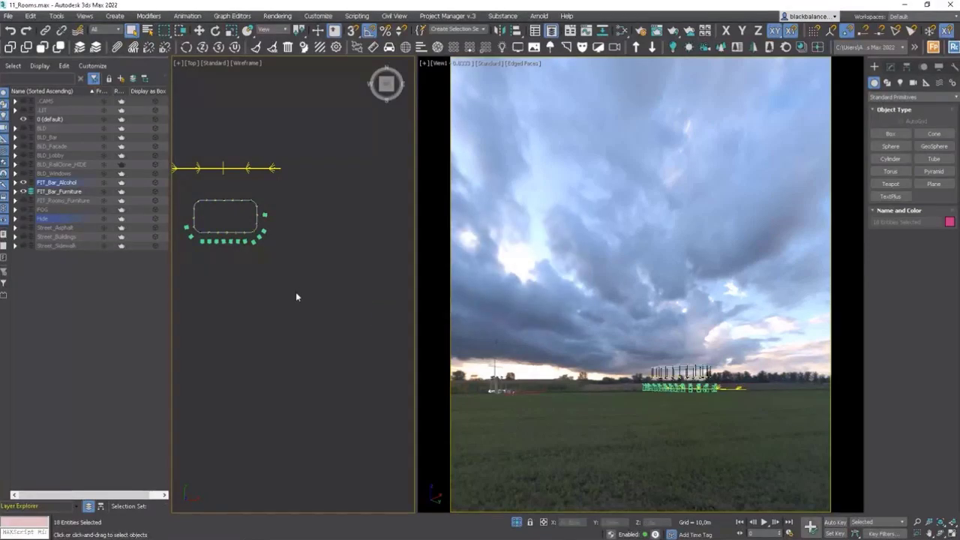
Step: Clear the selection, turn off the Hide layer and show the BLD_Bar layer
left_click(23, 223)
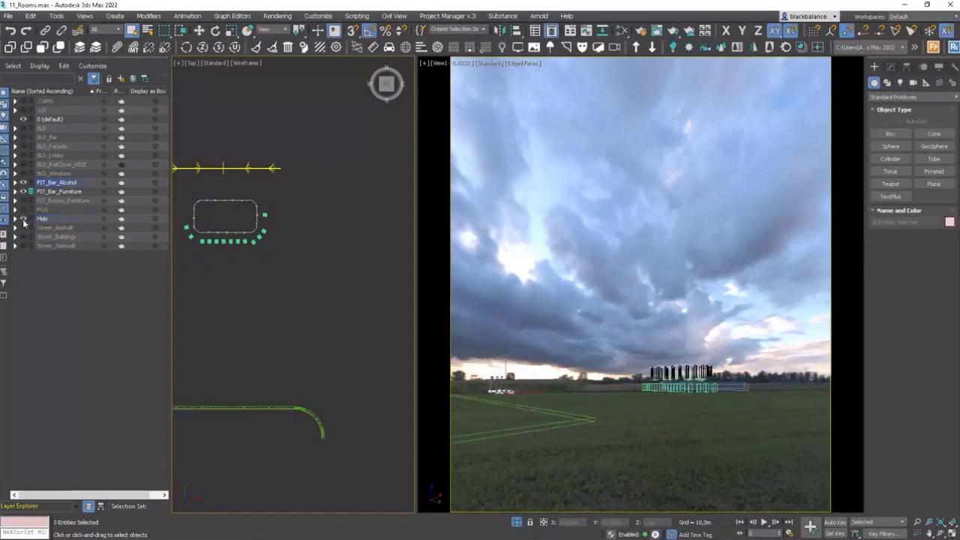
left_click(285, 242)
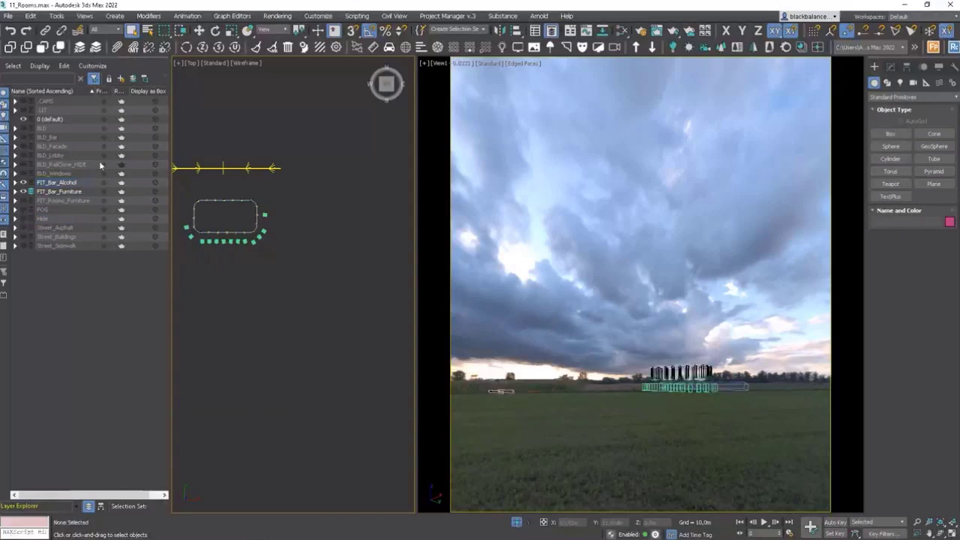
left_click(23, 137)
middle_click_drag(304, 213, 350, 225)
scroll(350, 225, "down", 5)
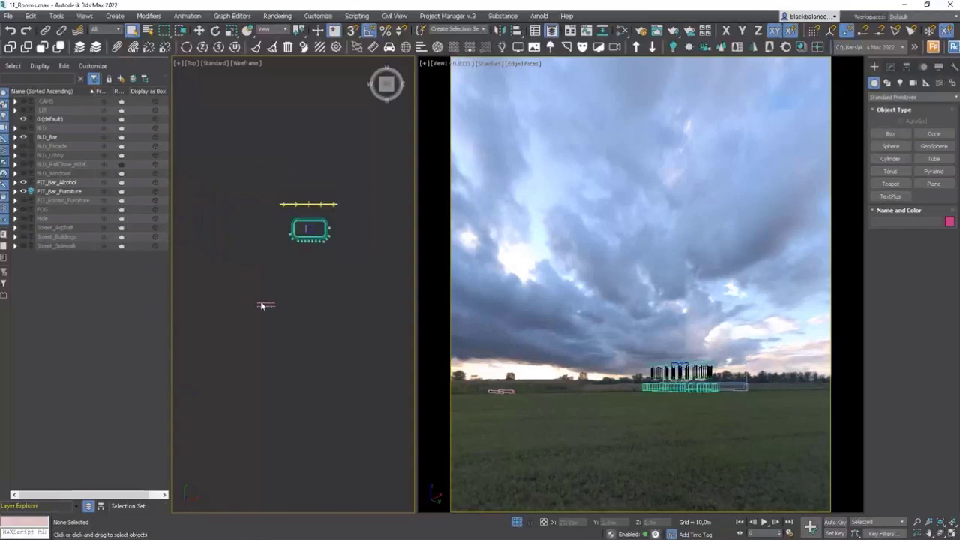
Step: Move the Beer object in plan onto the front edge of the bar counter, behind the stools
scroll(263, 304, "up", 6)
left_click(203, 304)
scroll(236, 321, "down", 5)
key("w")
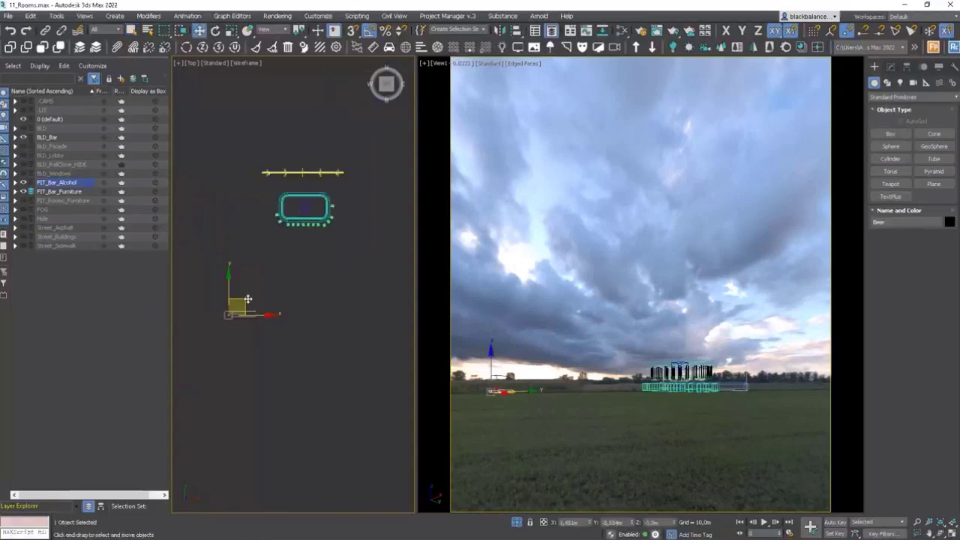
left_click_drag(249, 298, 306, 204)
scroll(307, 204, "up", 8)
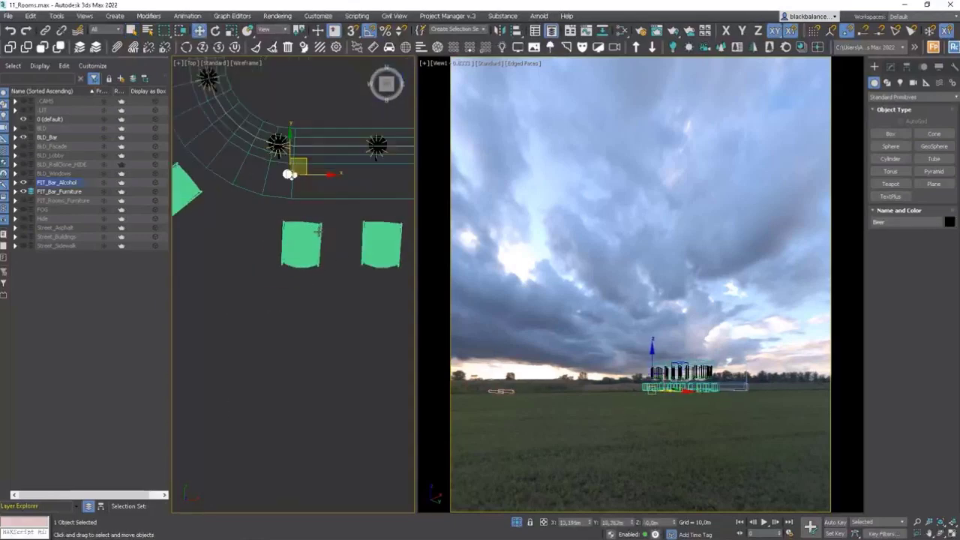
Step: Raise the Beer object in the front view until its base rests on the bar countertop
key("f")
scroll(299, 299, "down", 5)
scroll(299, 299, "down", 4)
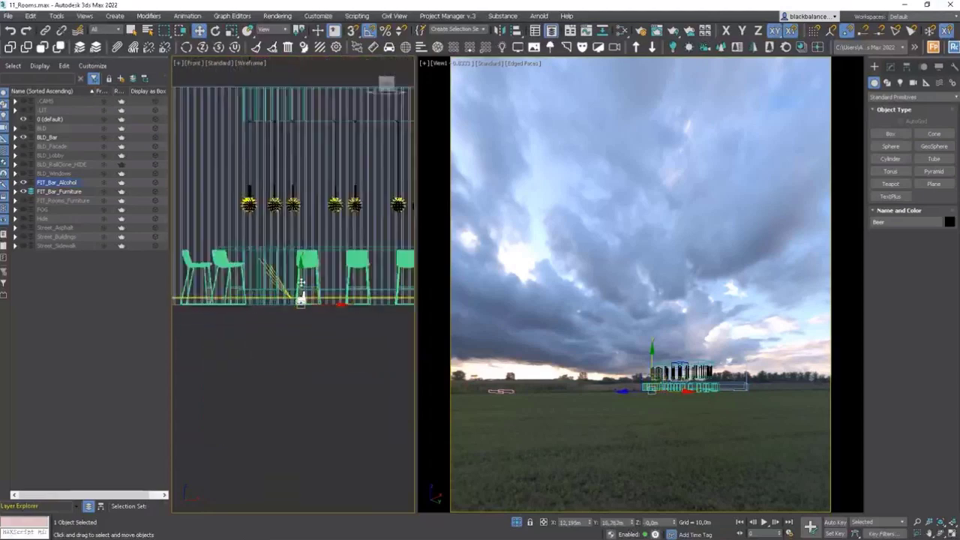
left_click_drag(300, 298, 300, 230)
scroll(300, 230, "up", 8)
left_click_drag(319, 147, 319, 264)
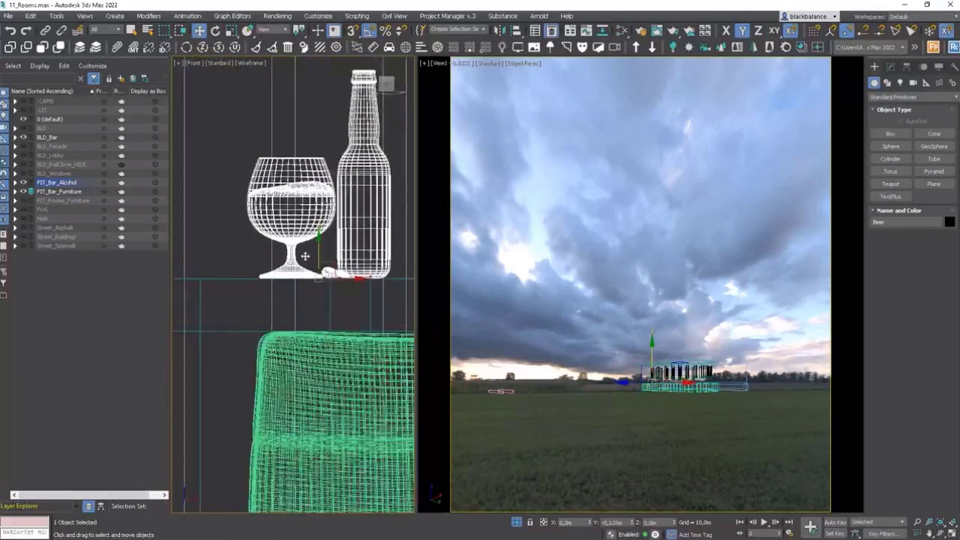
Step: Examine how the Beer object sits on the bar countertop in the shaded view, and clear the selection
right_click(652, 380)
left_click(632, 398)
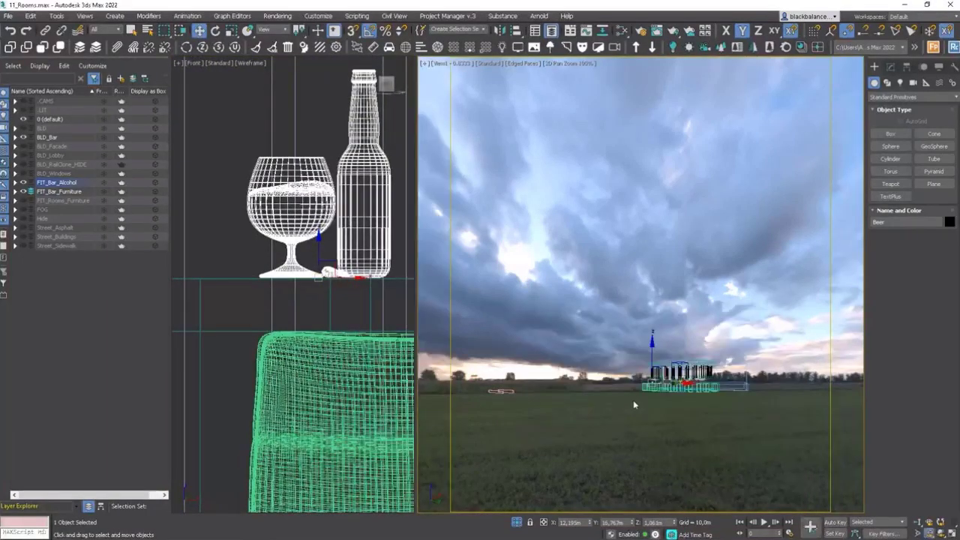
scroll(654, 383, "up", 10)
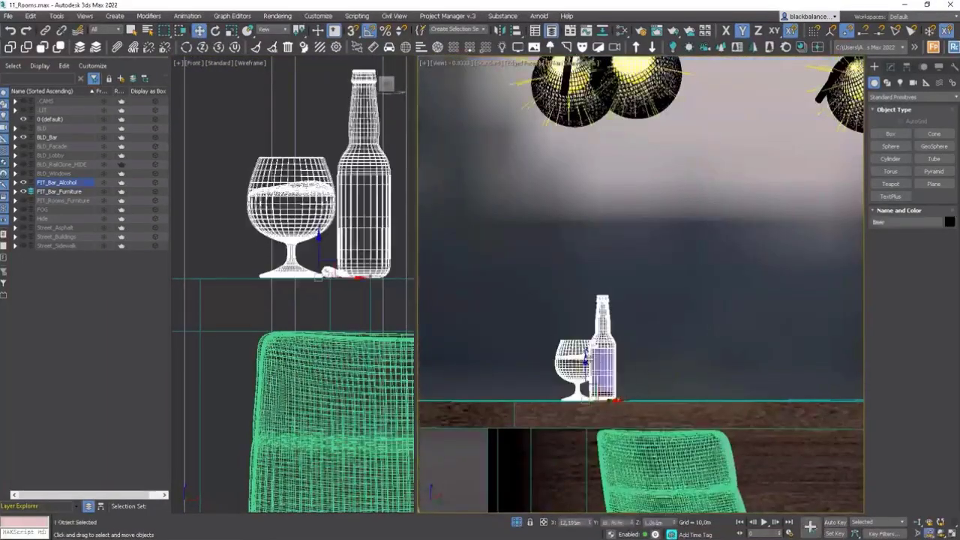
key("e")
left_click(689, 335)
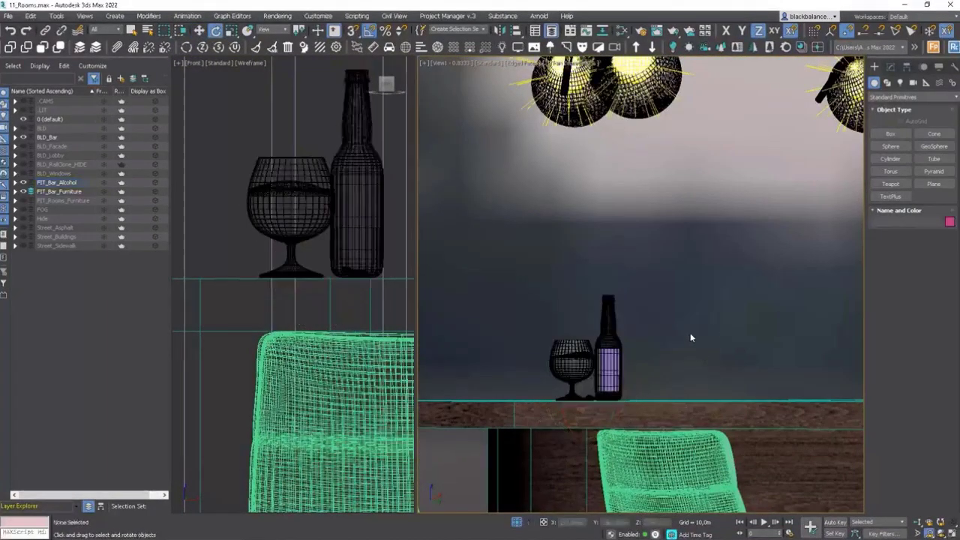
scroll(660, 323, "down", 10)
scroll(660, 323, "down", 8)
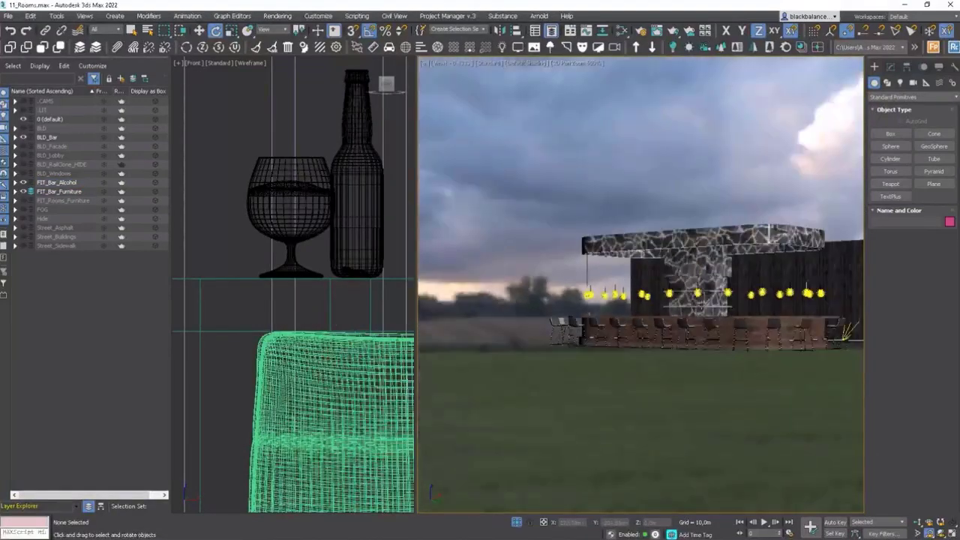
scroll(297, 314, "down", 6)
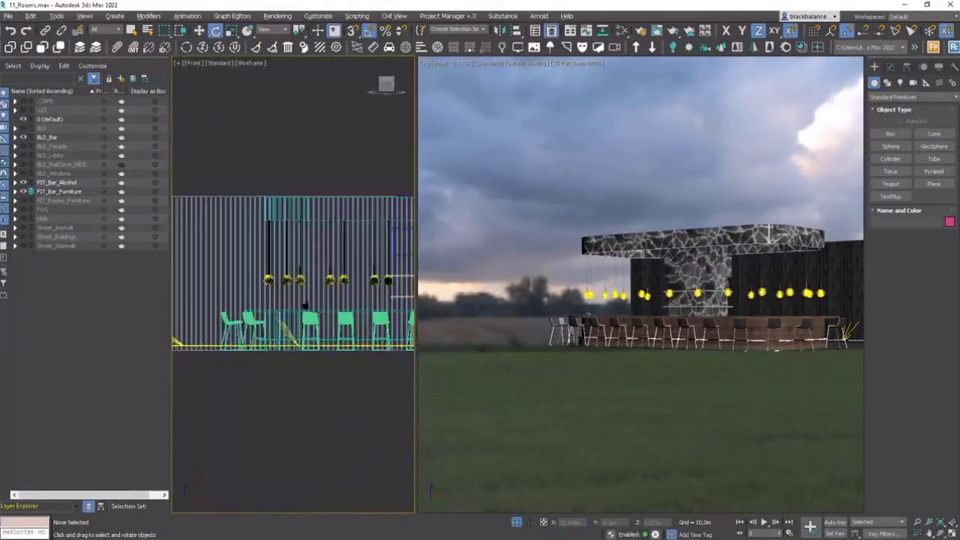
Step: Widen the wireframe viewport, frame the whole bar at an angle there and focus the shaded view on the back-bar shelves
key("alt+w")
key("alt+w")
left_click_drag(417, 311, 529, 311)
scroll(853, 375, "up", 6)
scroll(825, 337, "up", 2)
middle_click_drag(825, 338, 801, 435)
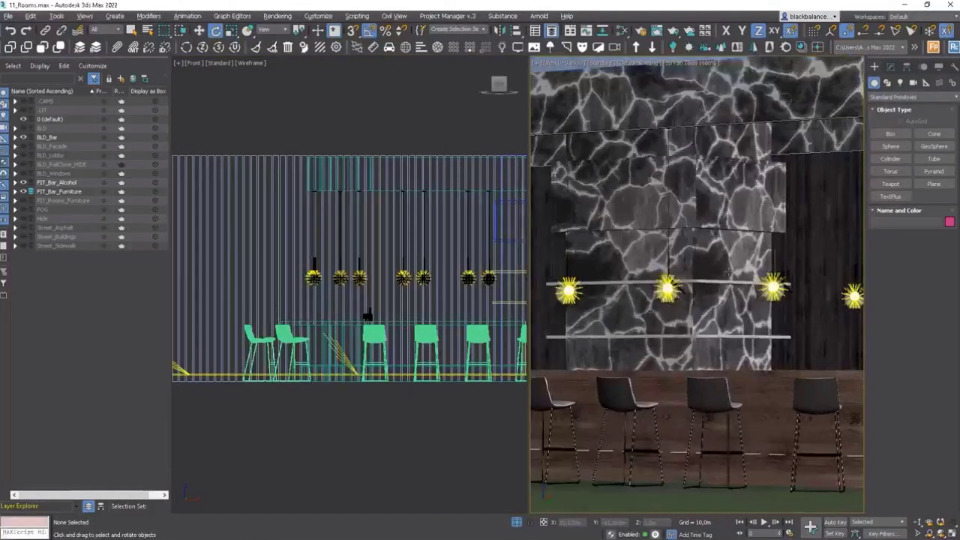
scroll(373, 291, "down", 8)
middle_click_drag(372, 291, 352, 349, "alt")
middle_click_drag(429, 240, 349, 338)
scroll(348, 338, "up", 3)
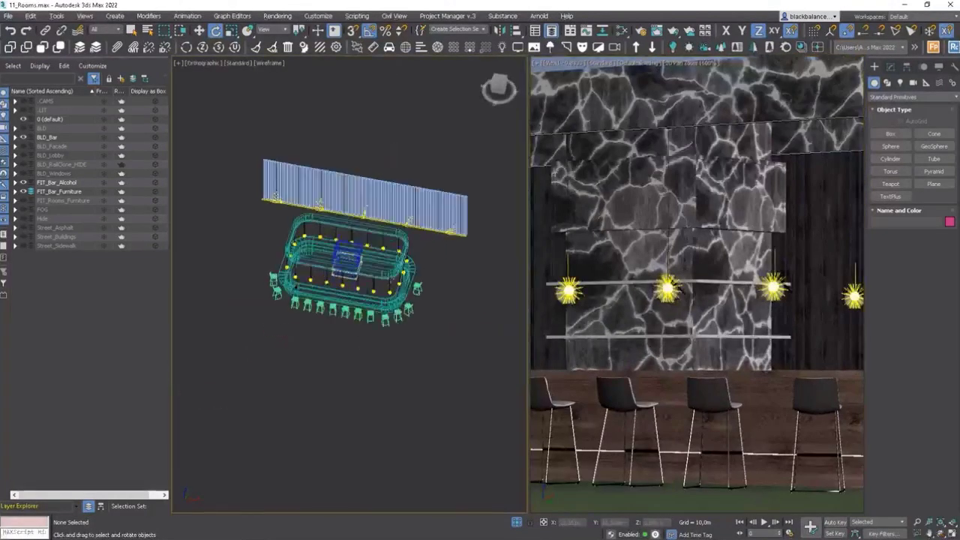
Step: Select the back-bar shelves object, show edged faces and select both shelf elements in its Editable Poly
left_click(676, 290)
scroll(657, 339, "up", 3)
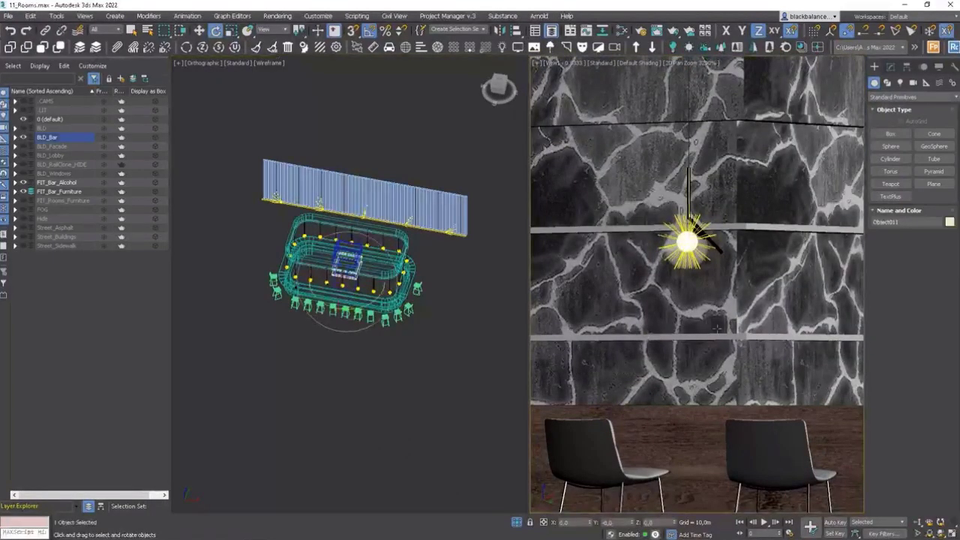
key("F4")
left_click(888, 82)
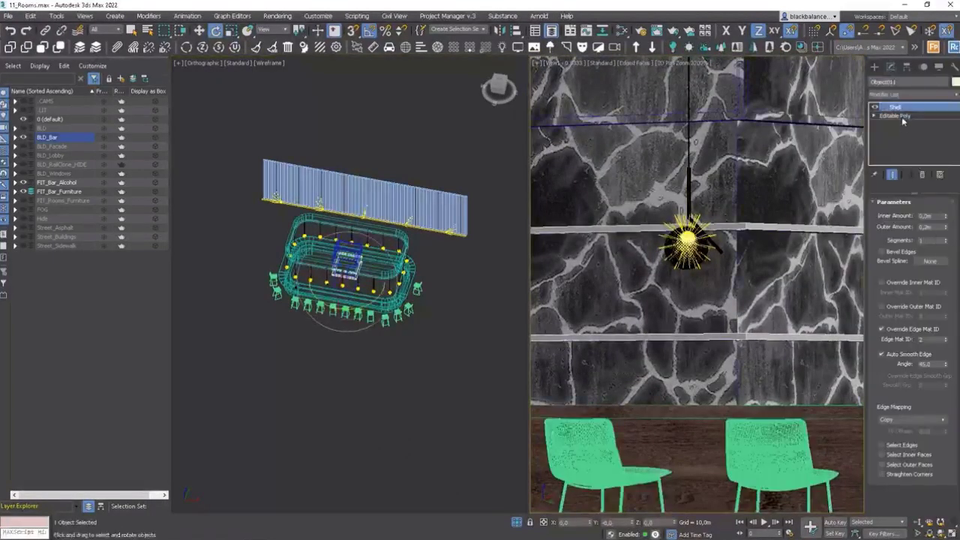
left_click(902, 117)
key("5")
left_click(707, 338)
middle_click_drag(698, 333, 706, 328)
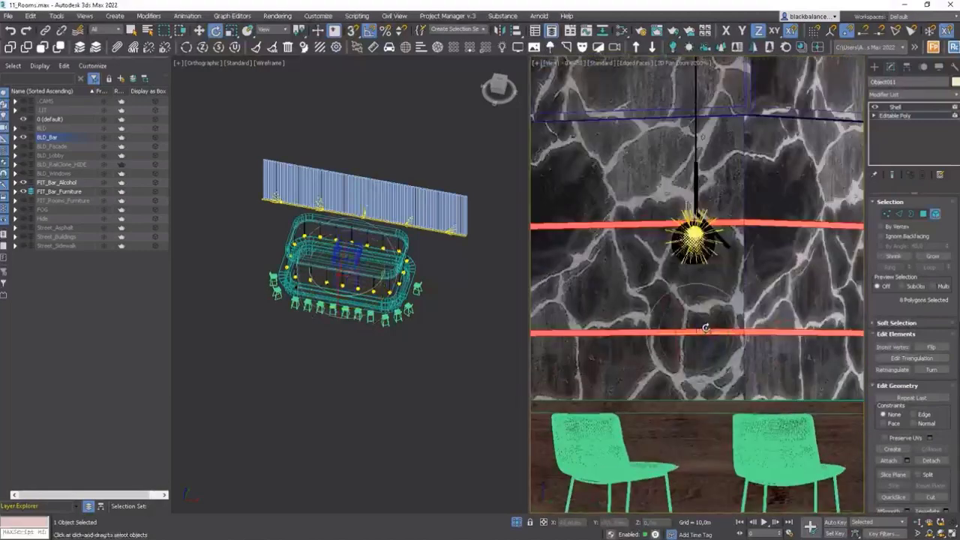
Step: Raise both shelf elements slightly and bring the upper shelf down closer to the lower one
scroll(706, 328, "down", 3)
key("w")
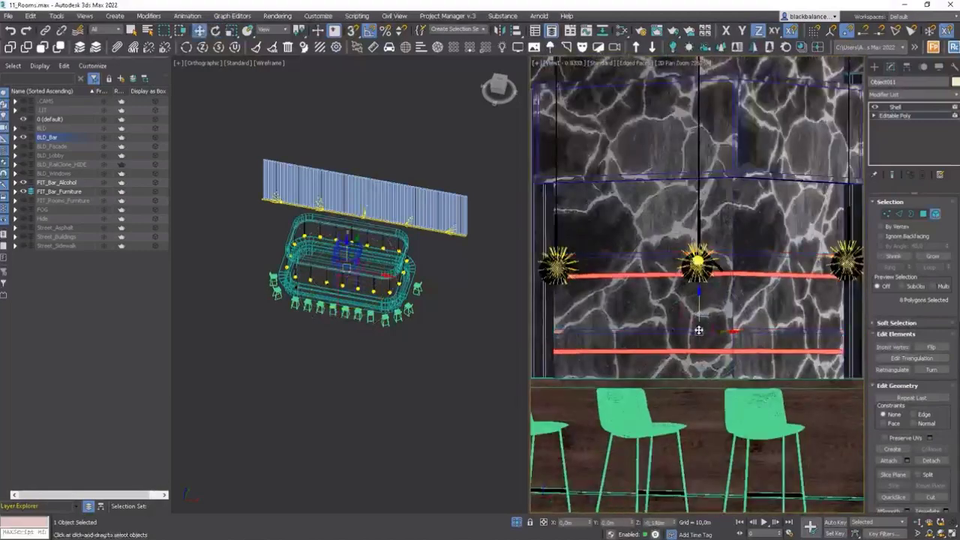
left_click_drag(698, 330, 700, 326)
left_click(746, 271)
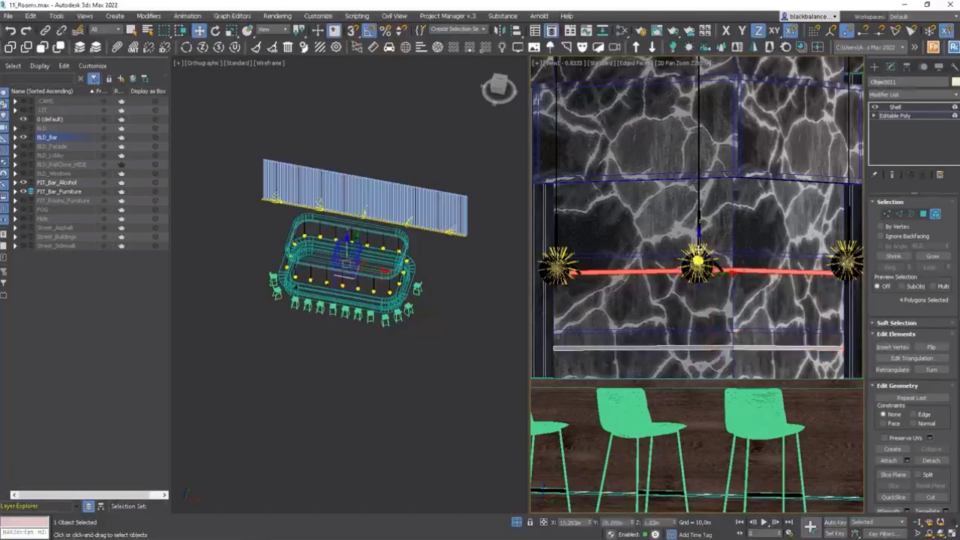
left_click_drag(699, 249, 703, 214)
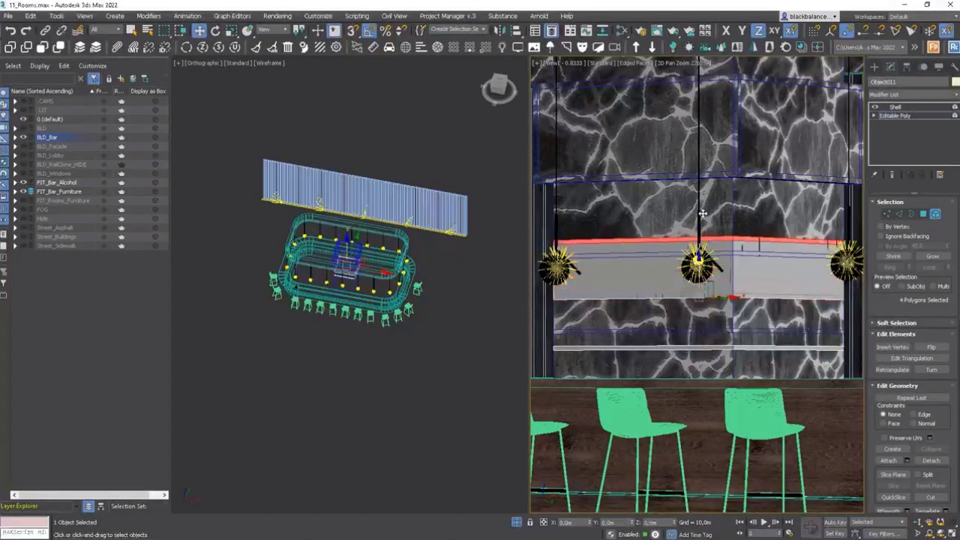
key("ctrl+z")
Step: Clone both shelf elements upward by one shelf spacing, keeping the copies as elements of the same object
left_click(704, 348, "ctrl")
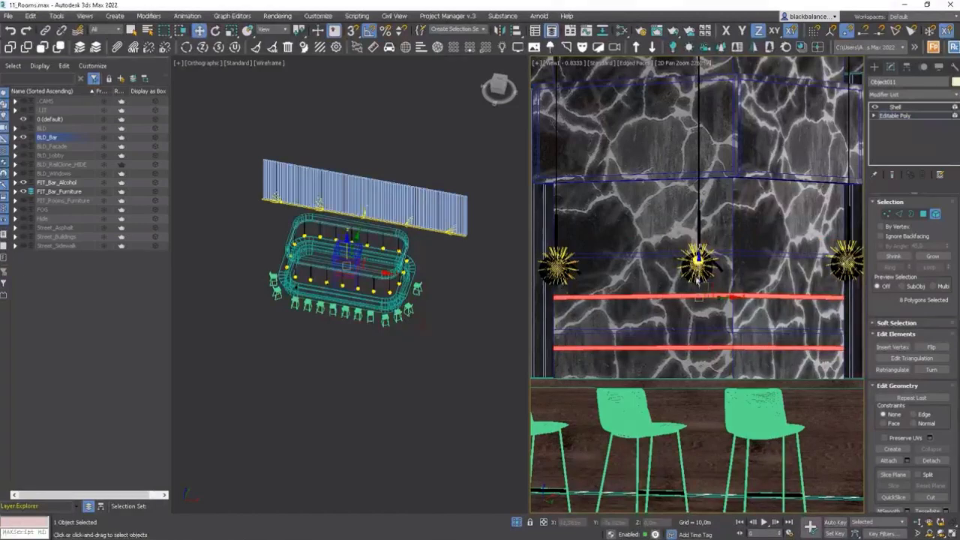
left_click_drag(697, 277, 700, 225, "shift")
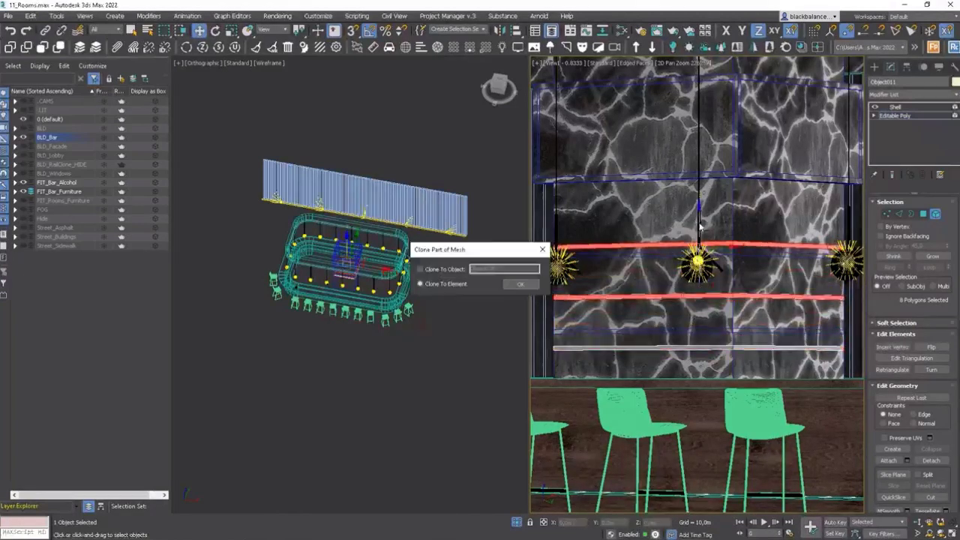
left_click(518, 285)
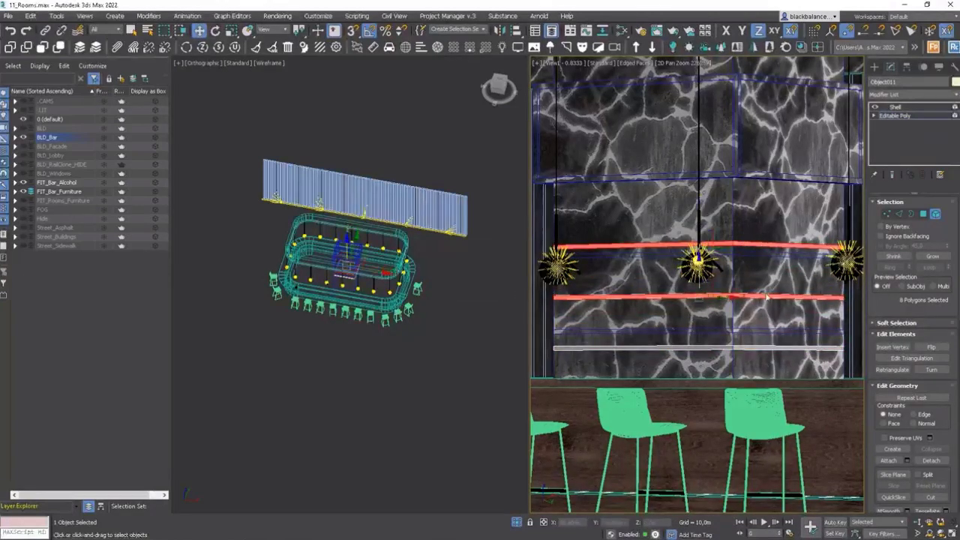
Step: Select all three shelf elements, lower them slightly and leave element editing
left_click(729, 243, "alt")
left_click(757, 234)
left_click_drag(759, 236, 730, 356)
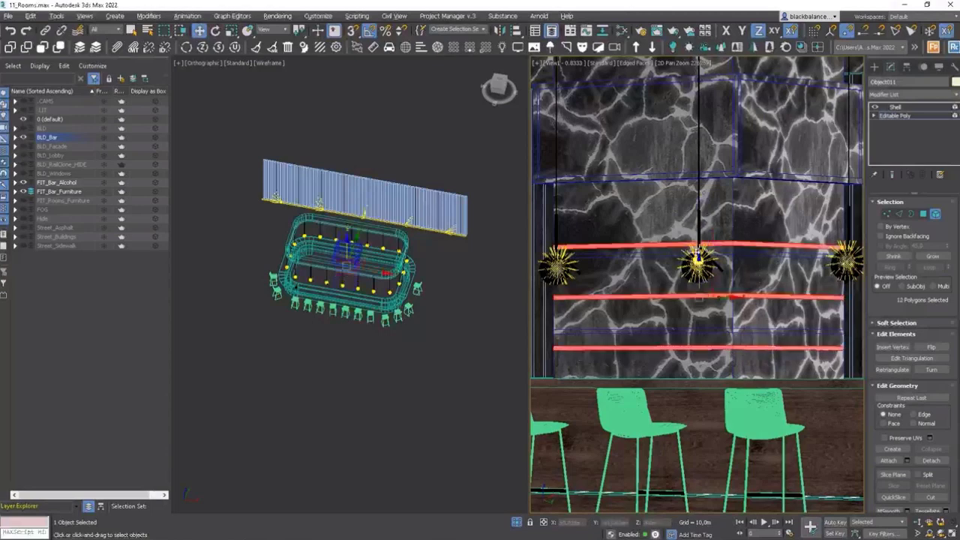
left_click_drag(697, 260, 698, 264)
left_click(935, 215)
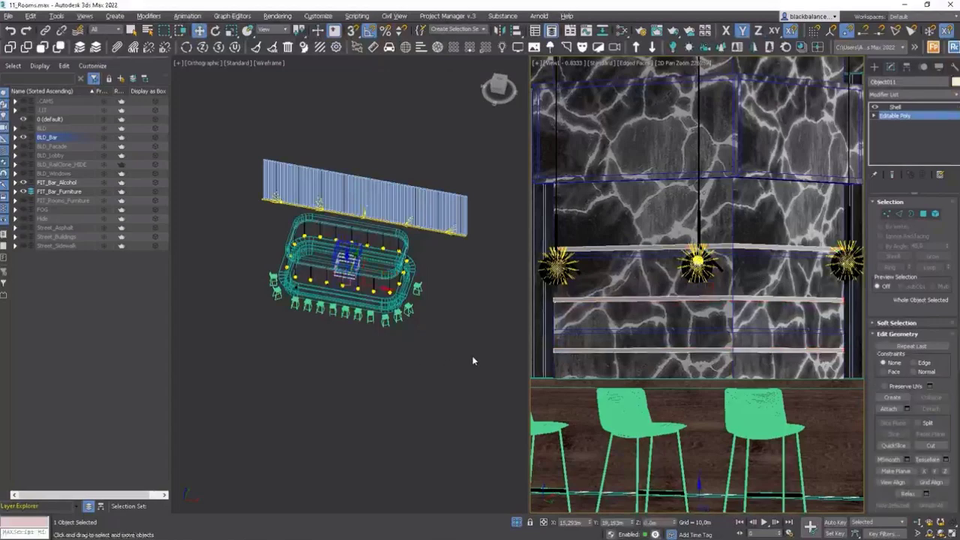
Step: Return to the Shell modifier level of the shelves and show them shaded in close-up in the orthographic view
left_click(902, 116)
left_click(900, 108)
left_click(921, 117)
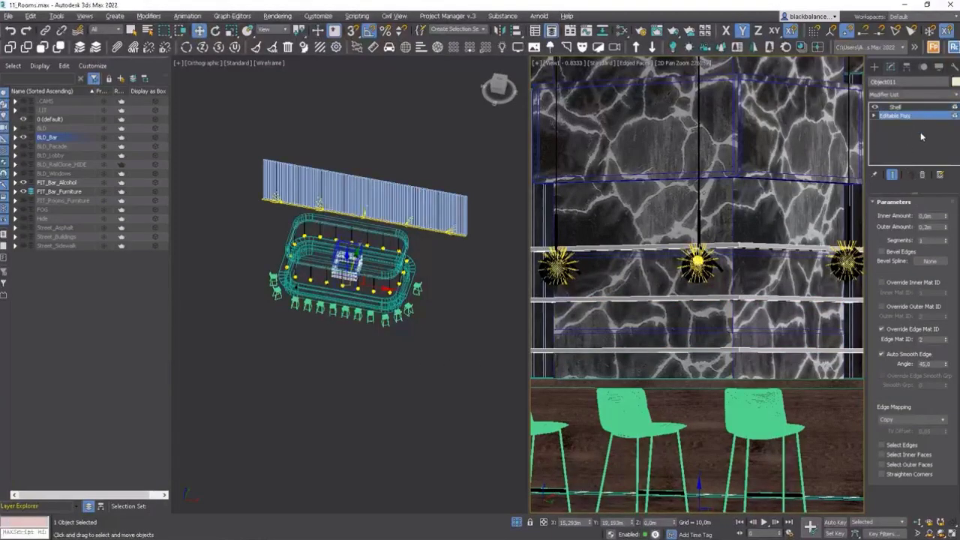
left_click(935, 216)
left_click(936, 216)
left_click(895, 107)
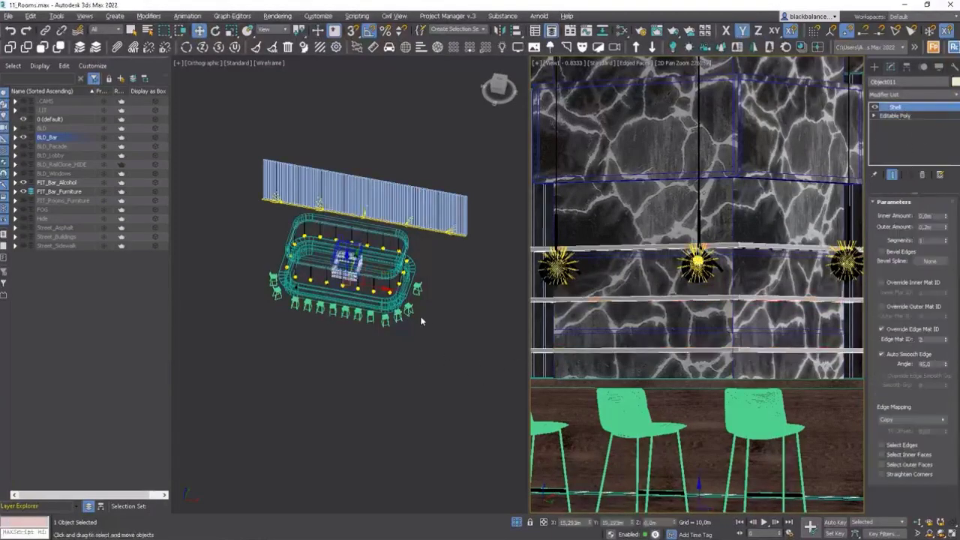
key("z")
key("F3")
scroll(479, 346, "up", 3)
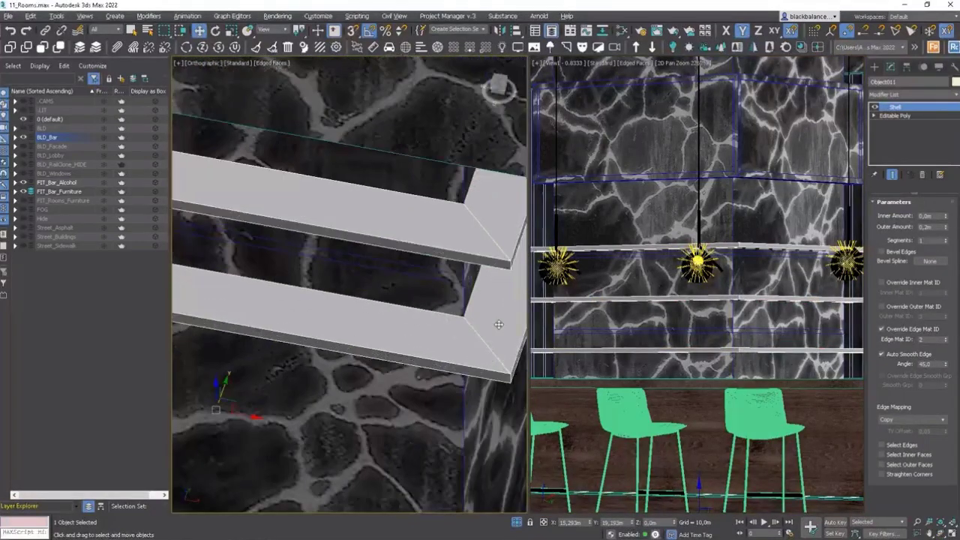
scroll(499, 324, "down", 3)
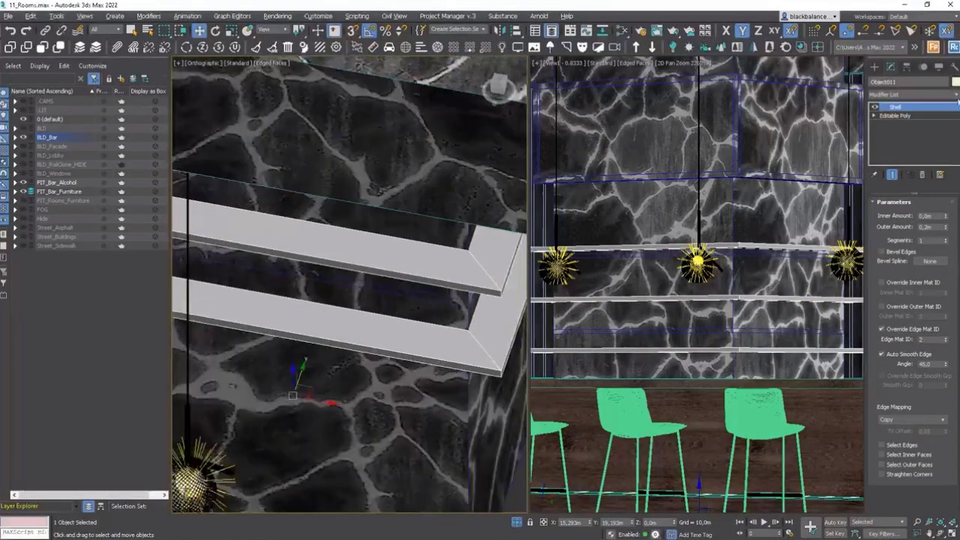
Step: Add an Edit Poly modifier above Shell and connect the lowest shelf's corner edges into a loop along its top face
left_click(956, 96)
key("e")
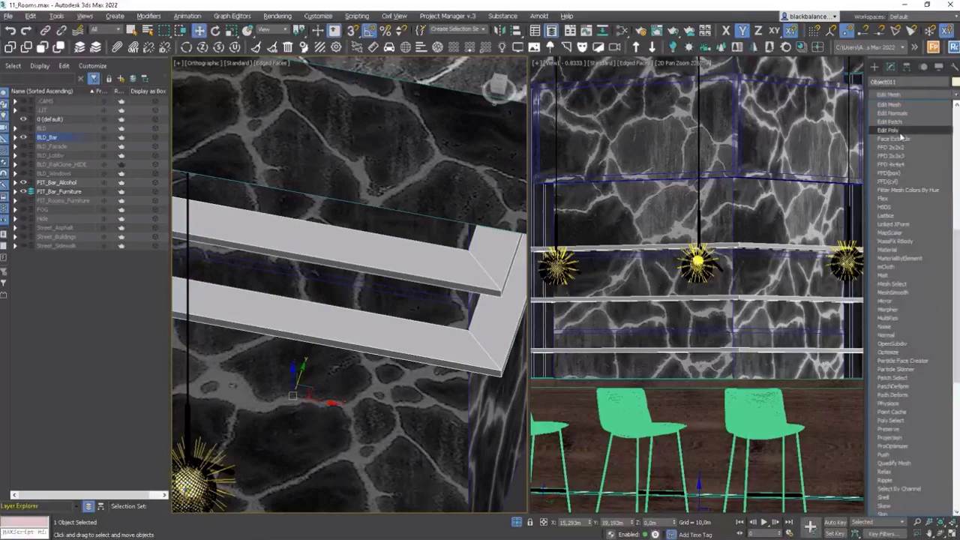
left_click(900, 132)
left_click(903, 282)
left_click(478, 346)
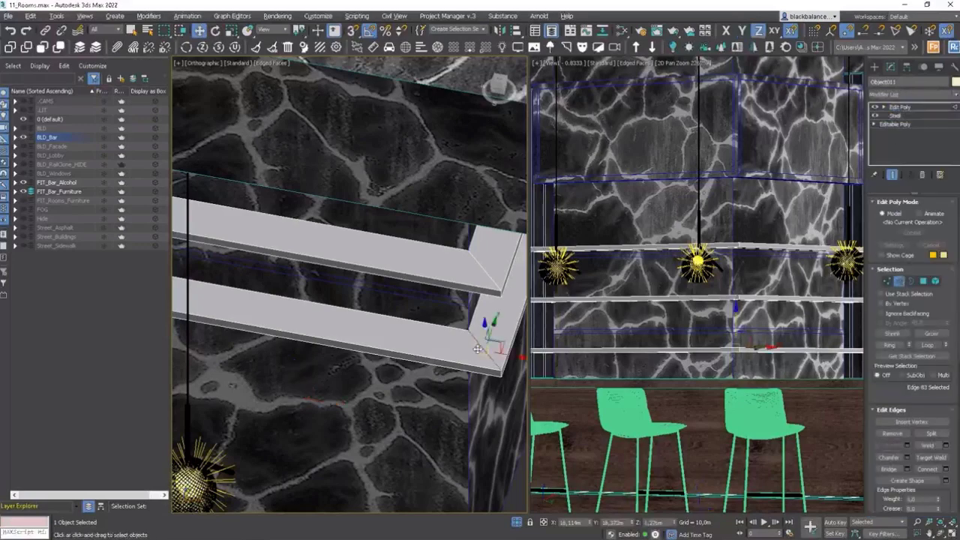
scroll(481, 339, "down", 4)
scroll(481, 339, "up", 2)
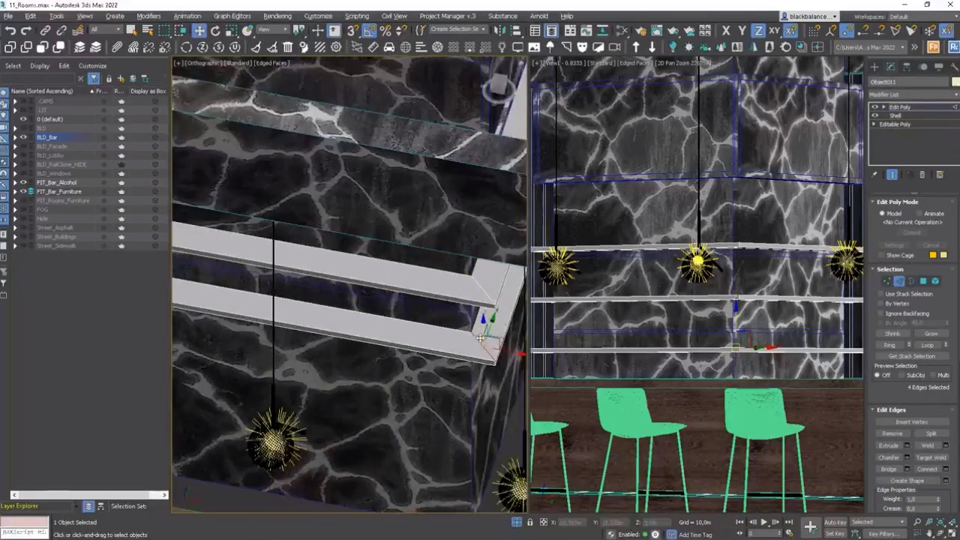
double_click(484, 329)
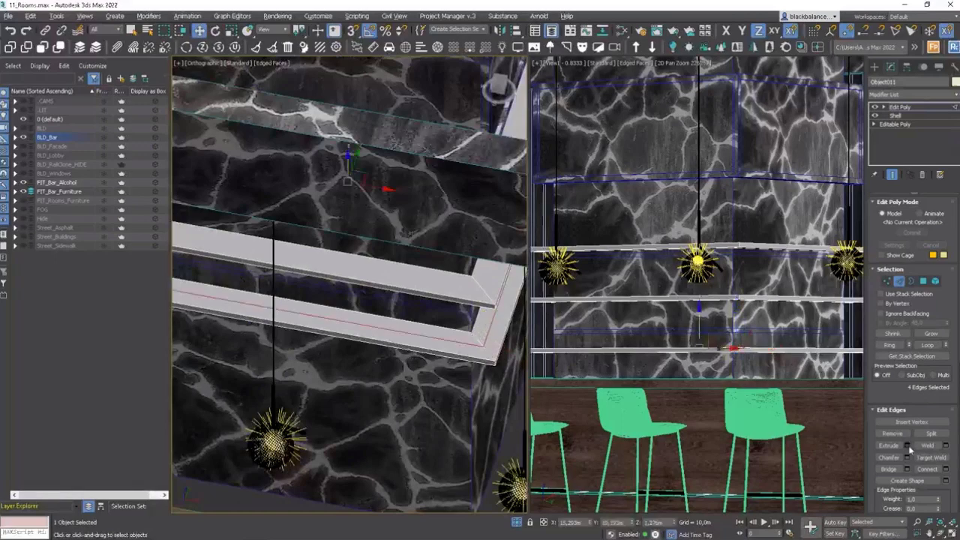
key("ctrl+z")
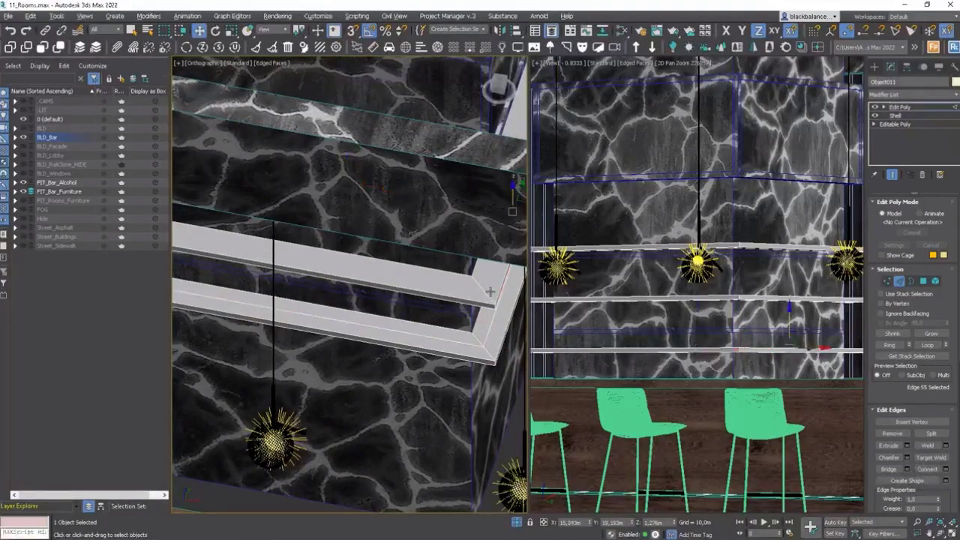
Step: Connect the top-face corner edges of the upper two shelves and select the centre loops on all three shelves
middle_click_drag(488, 291, 473, 281, "alt")
left_click(471, 282)
left_click(467, 216, "ctrl")
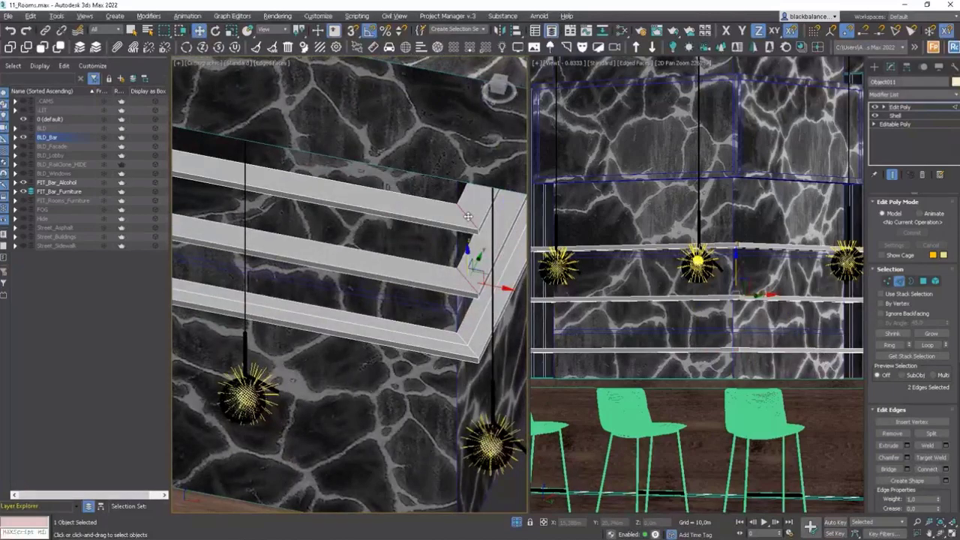
key("alt+l")
double_click(458, 341, "ctrl")
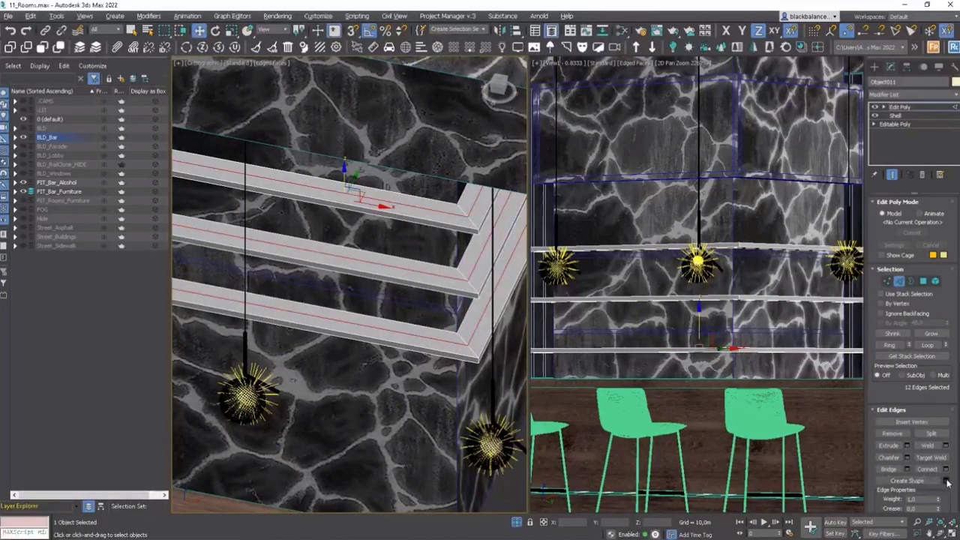
Step: Create a shape from the selected edge loops, select it and enter its spline level
left_click(924, 481)
key("Return")
left_click(900, 280)
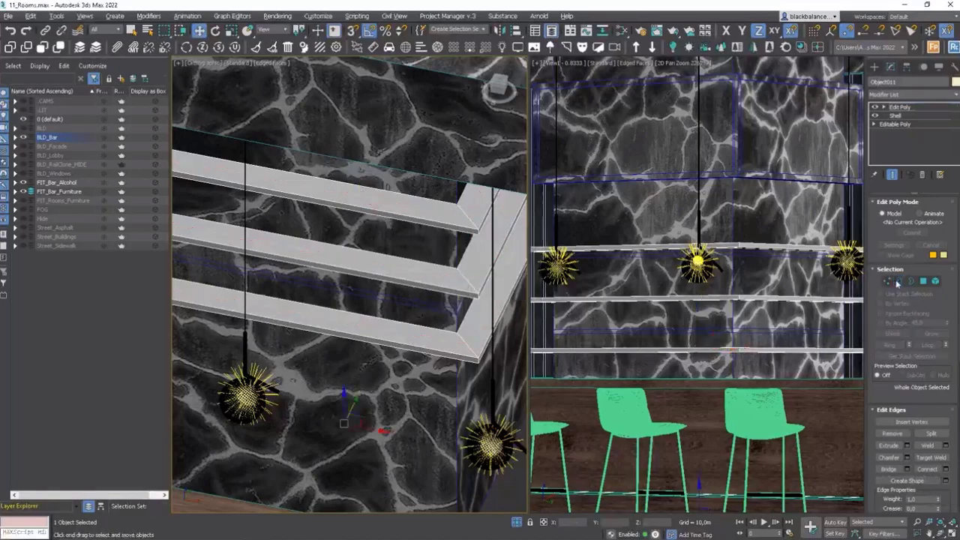
left_click(458, 342)
left_click(925, 240)
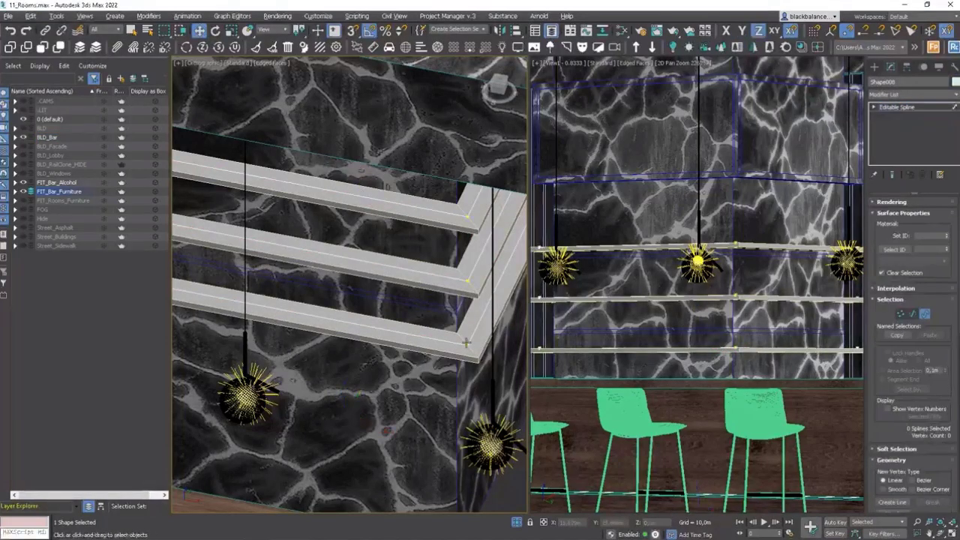
Step: Detach the splines of the lowest and middle shelves as separate shapes
left_click_drag(934, 354, 946, 253)
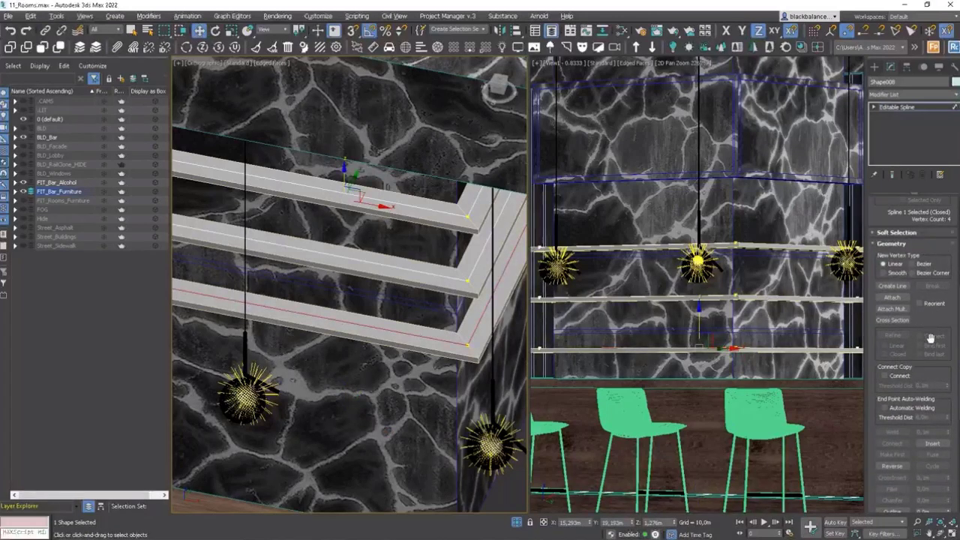
left_click_drag(934, 311, 933, 174)
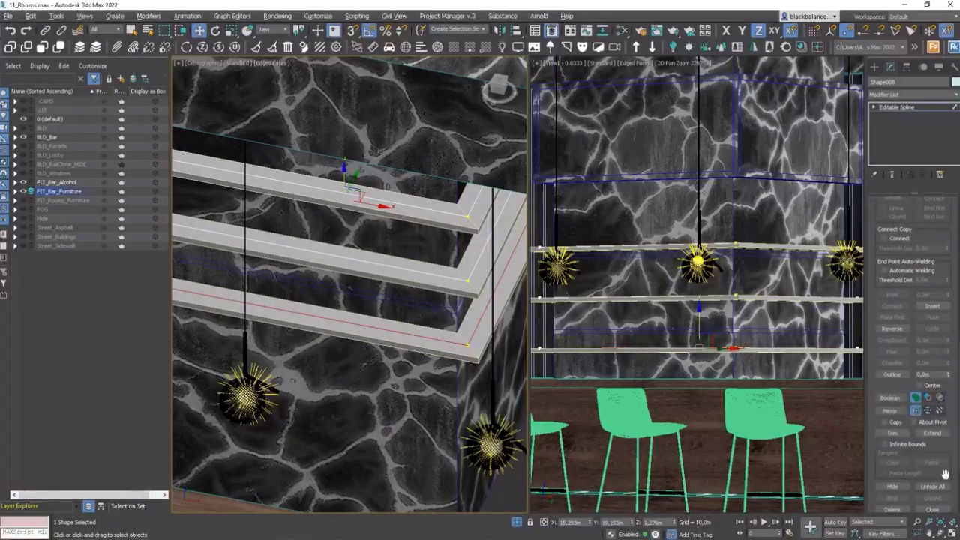
left_click_drag(943, 495, 930, 441)
left_click(897, 475)
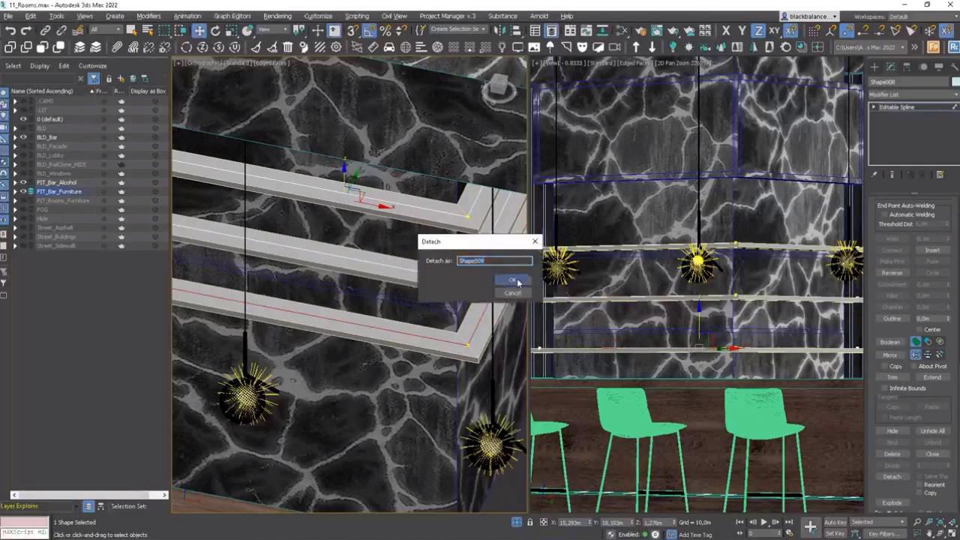
key("Return")
left_click(893, 477)
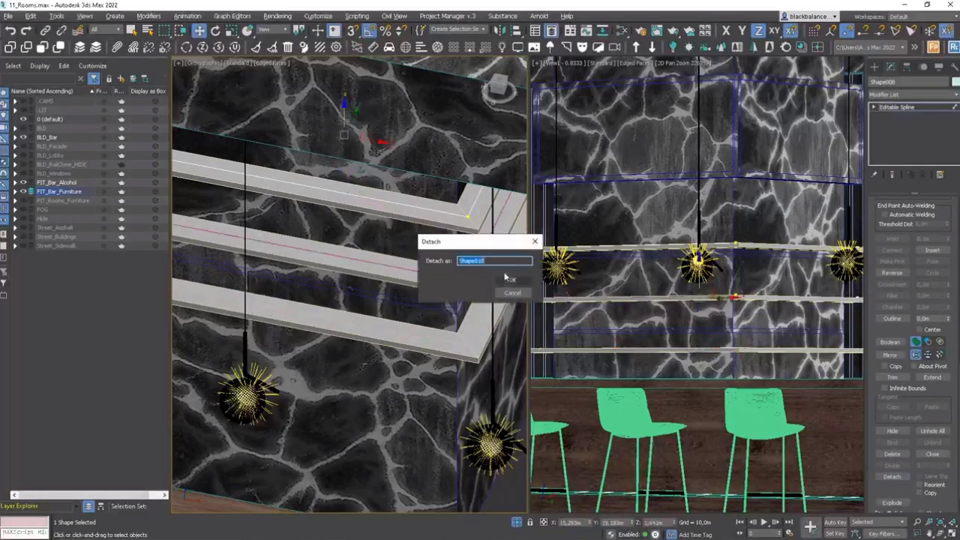
left_click(481, 284)
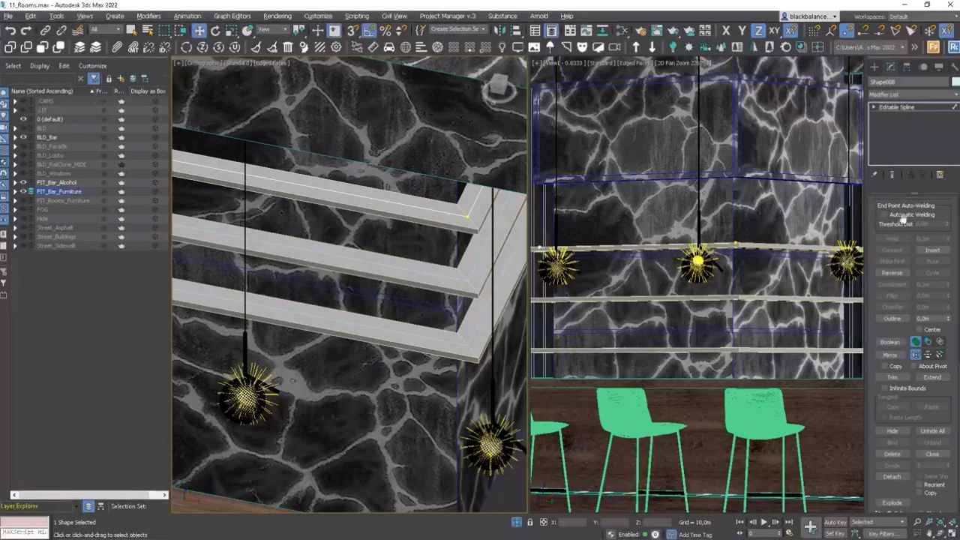
Step: Leave the spline level, select the middle shelf's detached spline and attach the lowest shelf's spline to it
left_click(900, 107)
left_click(464, 283)
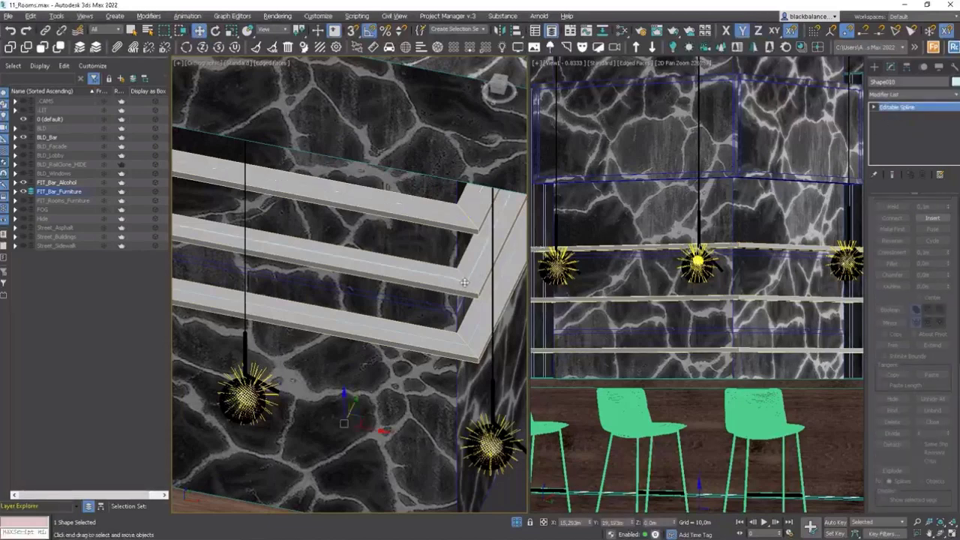
scroll(943, 269, "up", 5)
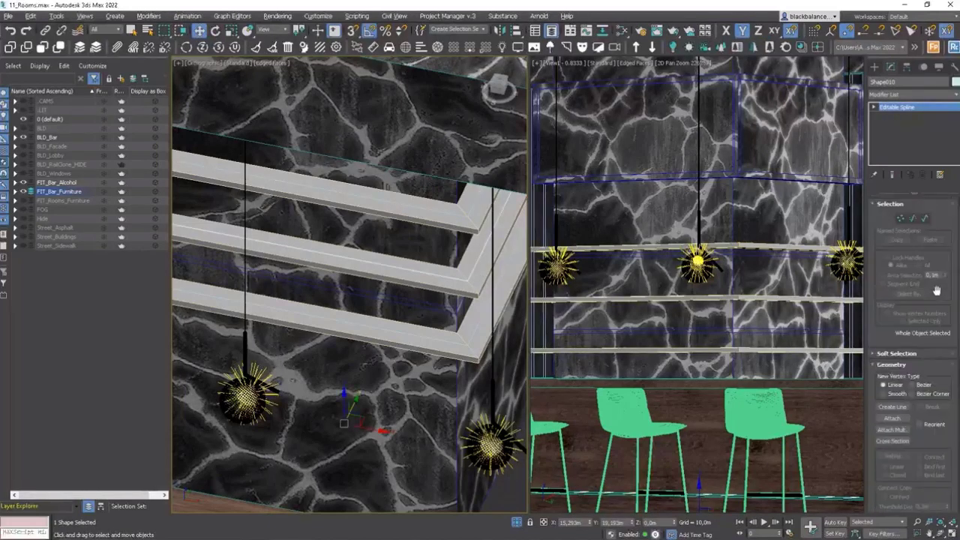
left_click(892, 417)
left_click(463, 347)
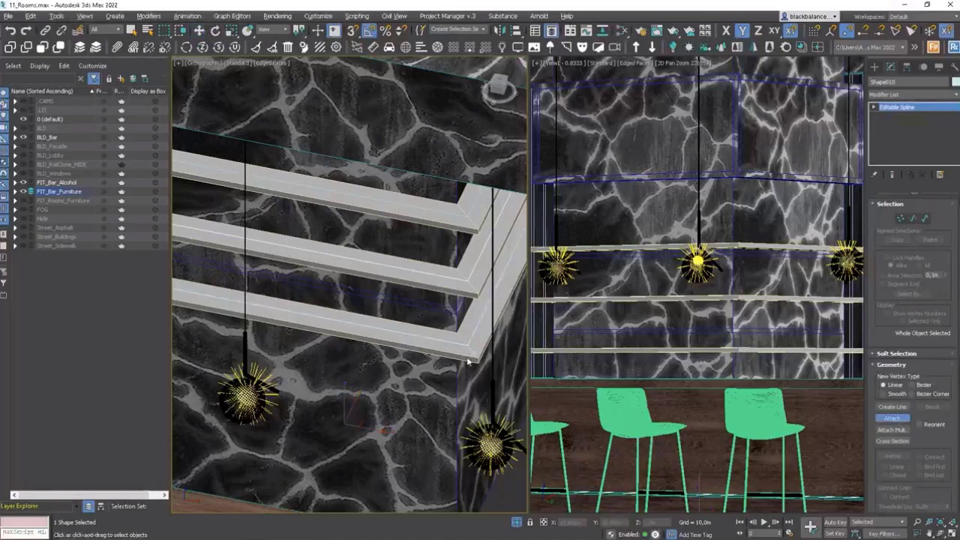
left_click(910, 107)
Step: End attaching, find the bottle rows away from the bar and select the RailClone_Alco row of mixed bottles
middle_click_drag(324, 285, 389, 278)
scroll(374, 286, "down", 10)
scroll(303, 335, "up", 13)
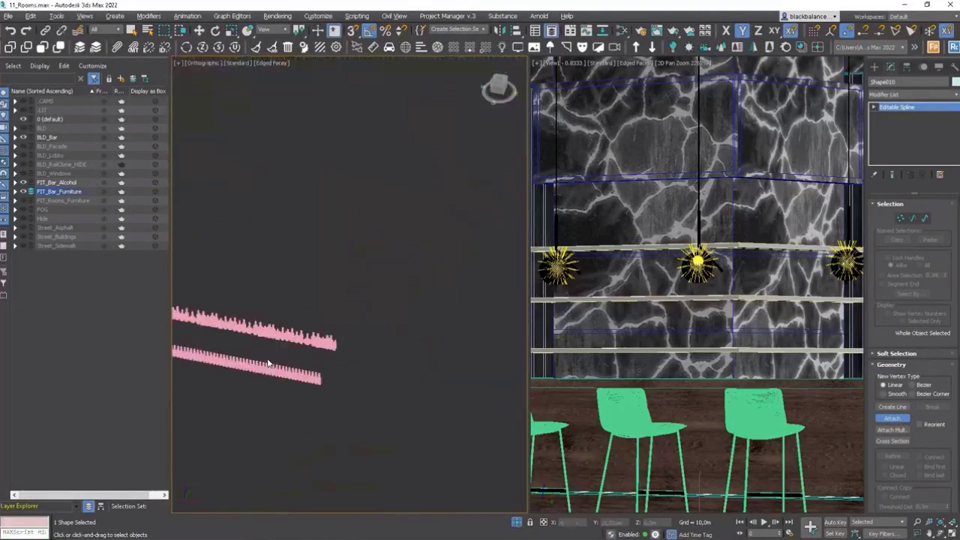
key("w")
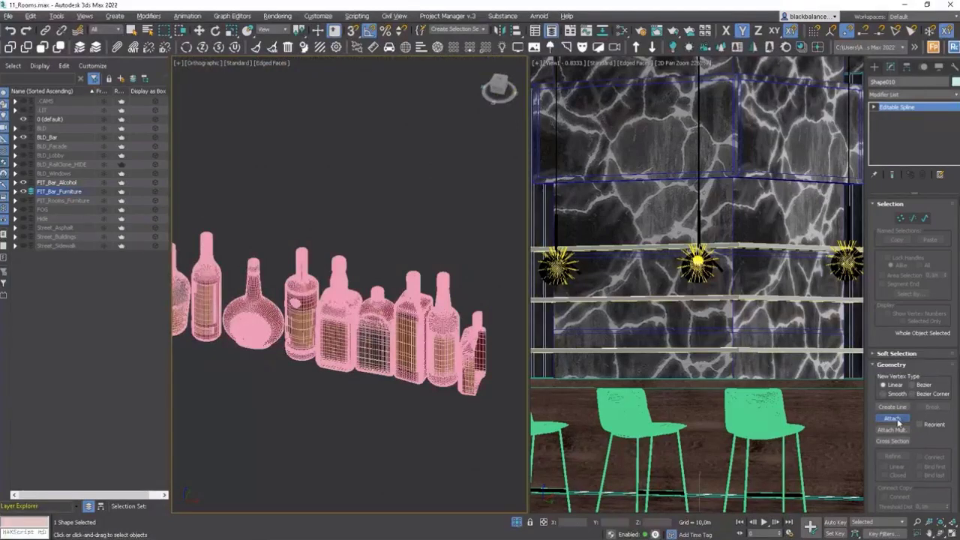
scroll(402, 347, "down", 5)
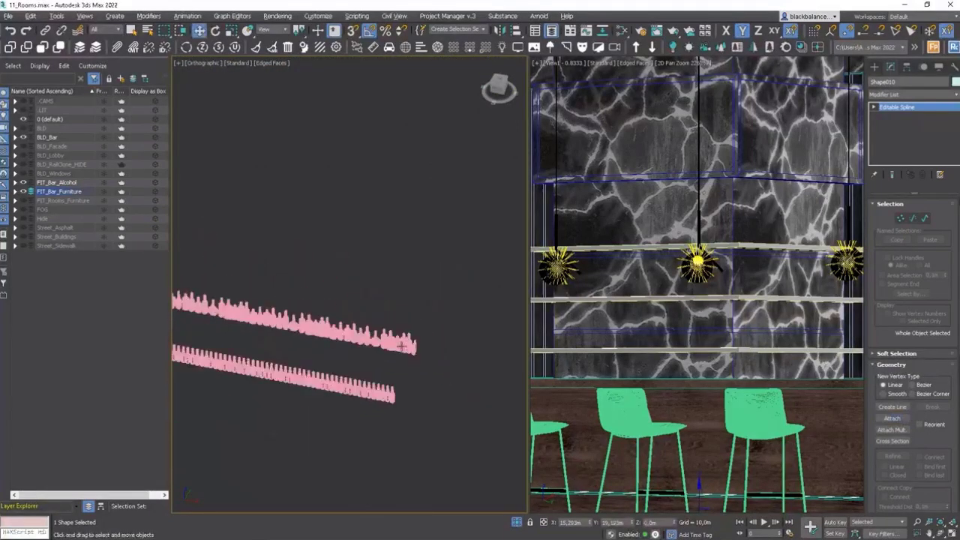
left_click(402, 345)
Step: Assign the joined two-shelf spline Shape010 as the base spline of RailClone_Alco and dismiss the warning
scroll(476, 333, "down", 8)
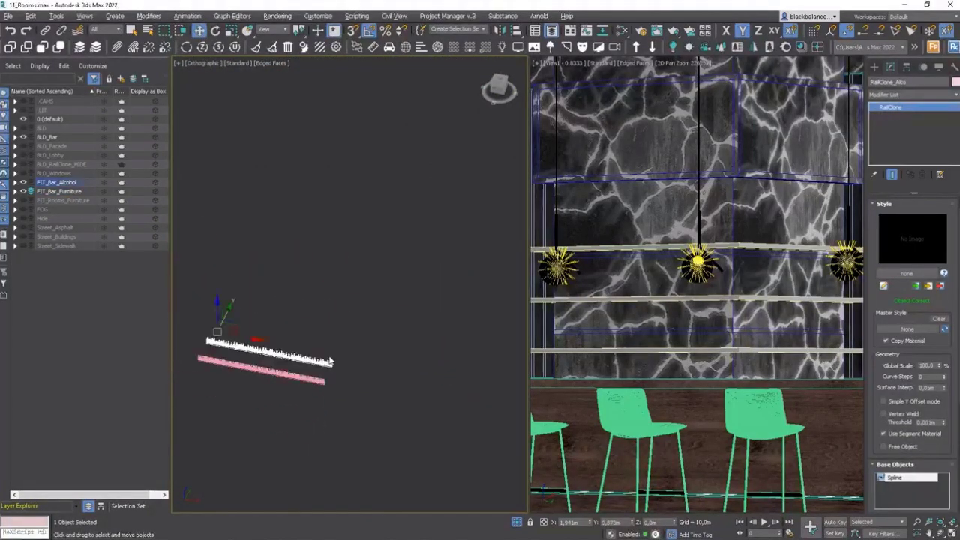
scroll(312, 301, "up", 10)
scroll(382, 288, "up", 3)
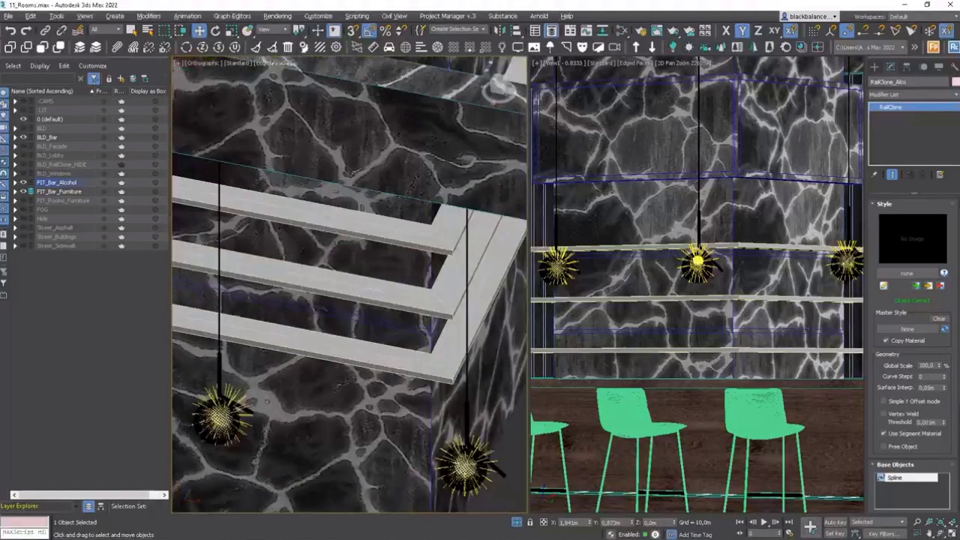
scroll(911, 405, "down", 5)
left_click(913, 379)
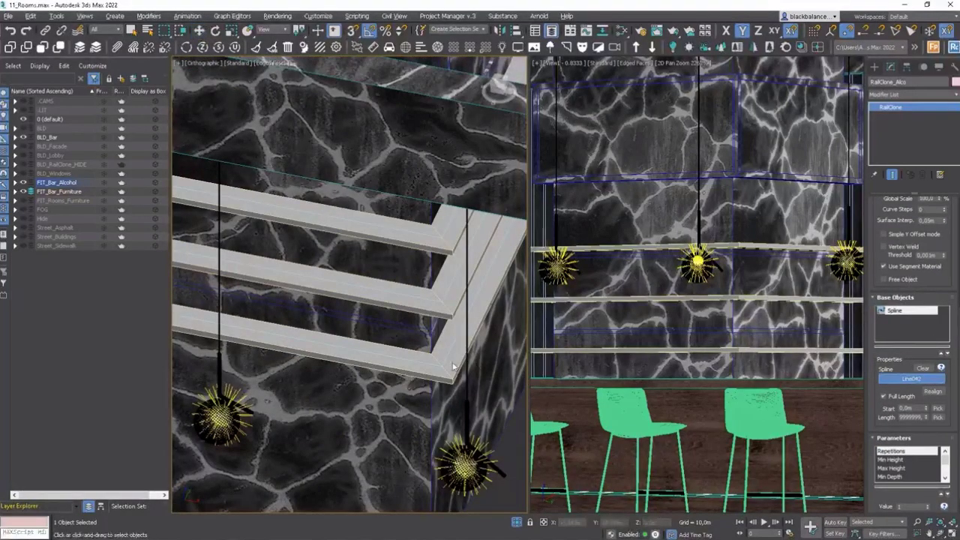
left_click(441, 371)
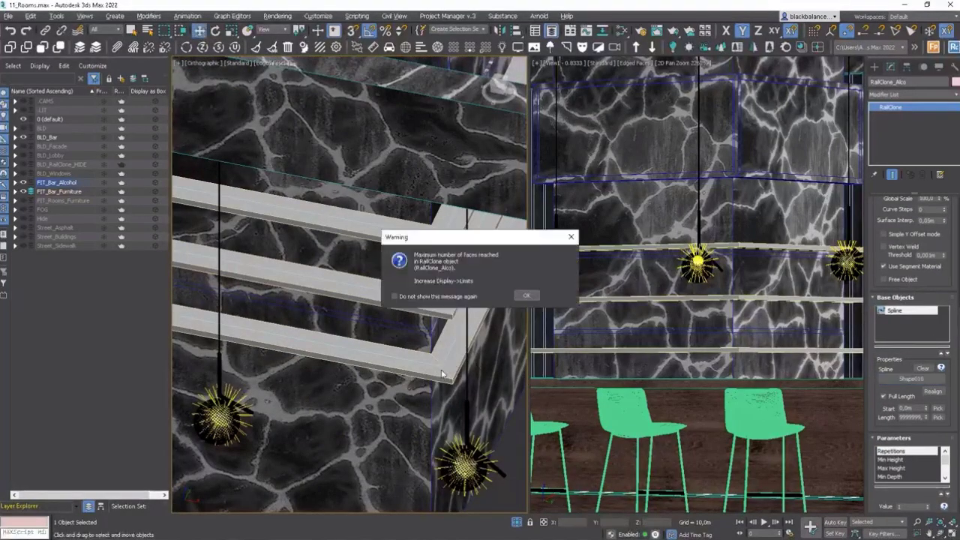
left_click(525, 297)
Step: Check the back-bar shelves for the distributed bottles in both viewports, dismissing the face-limit warnings
scroll(354, 209, "down", 6)
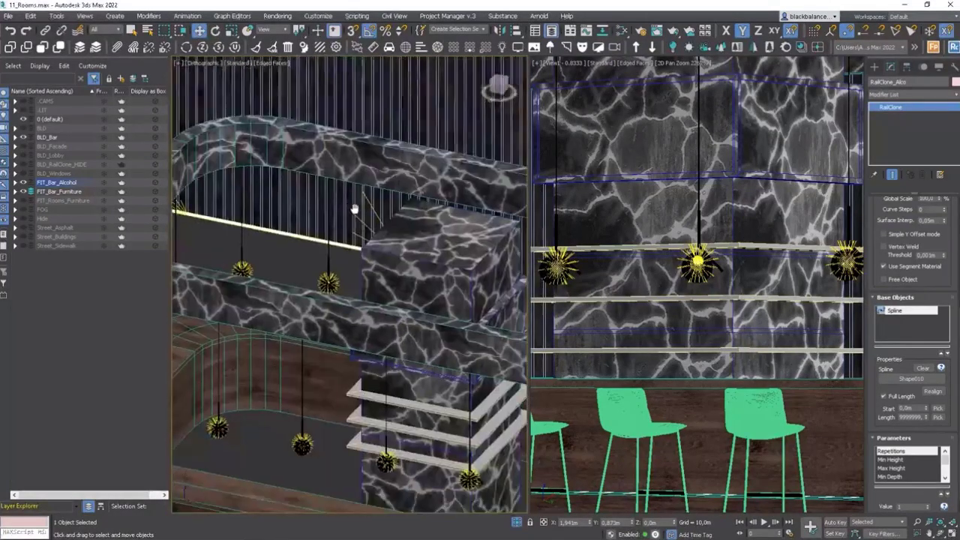
scroll(426, 459, "up", 5)
left_click(423, 465)
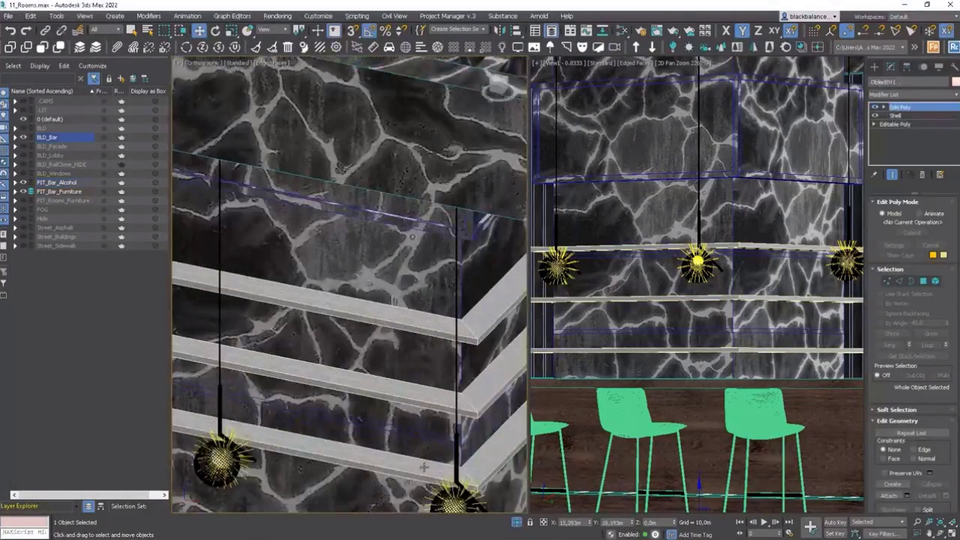
left_click(424, 466)
left_click(526, 297)
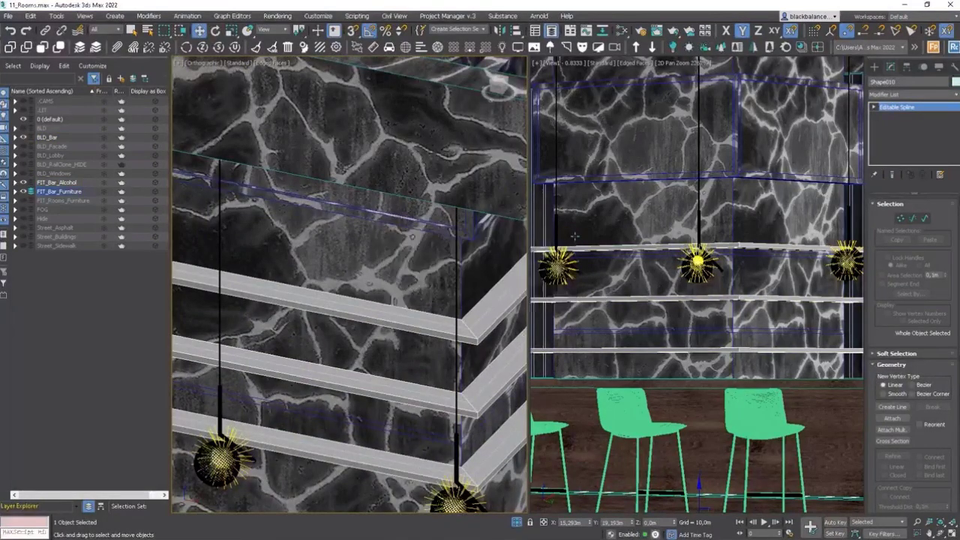
scroll(392, 364, "down", 3)
left_click(400, 347)
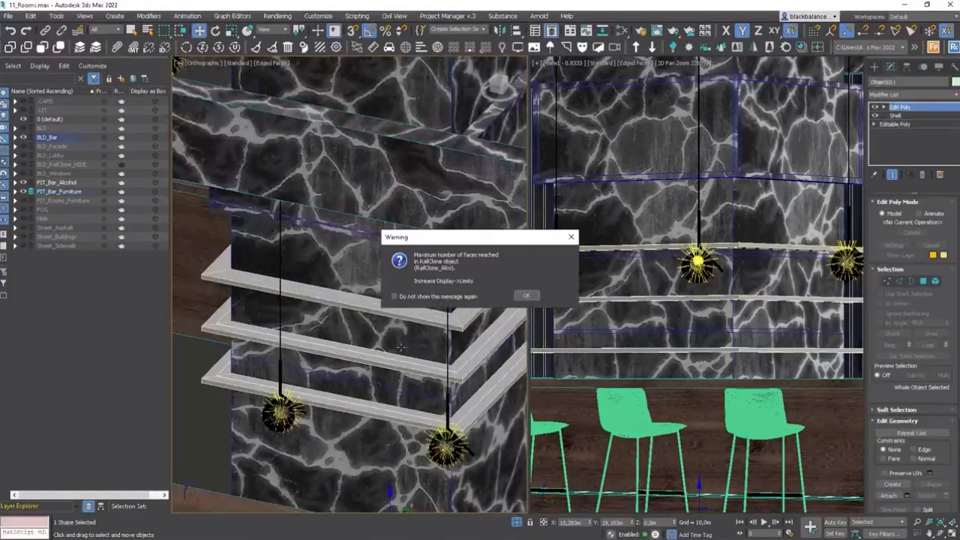
left_click(526, 296)
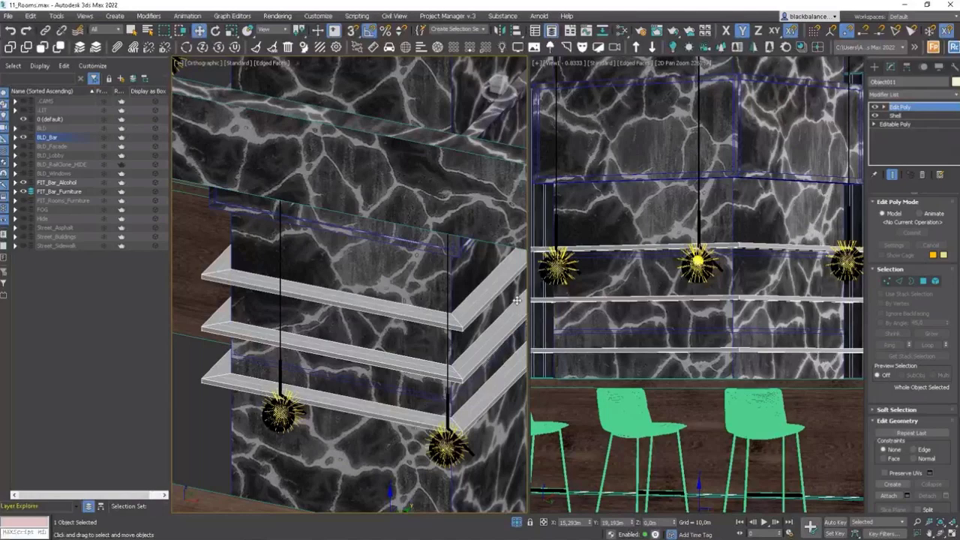
scroll(699, 229, "down", 4)
scroll(675, 244, "up", 3)
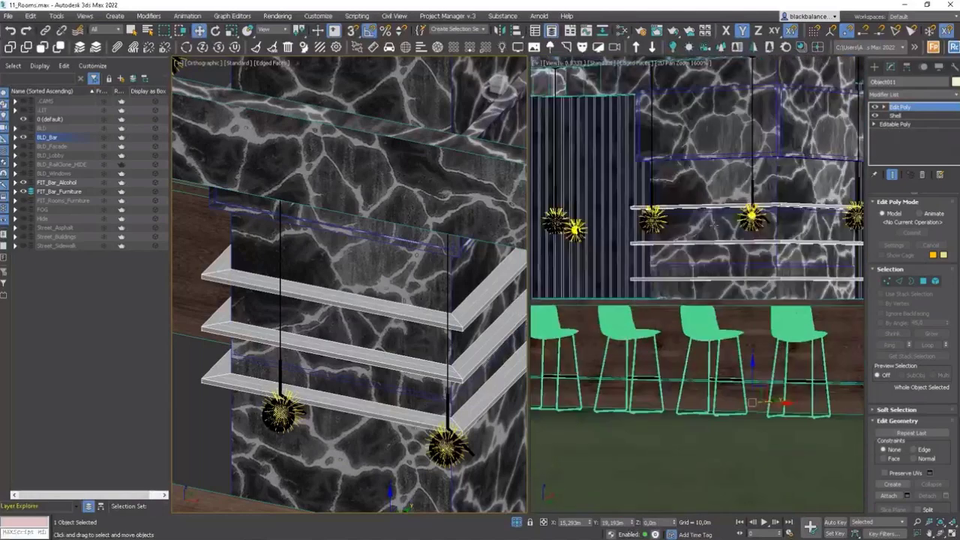
middle_click_drag(714, 225, 686, 250)
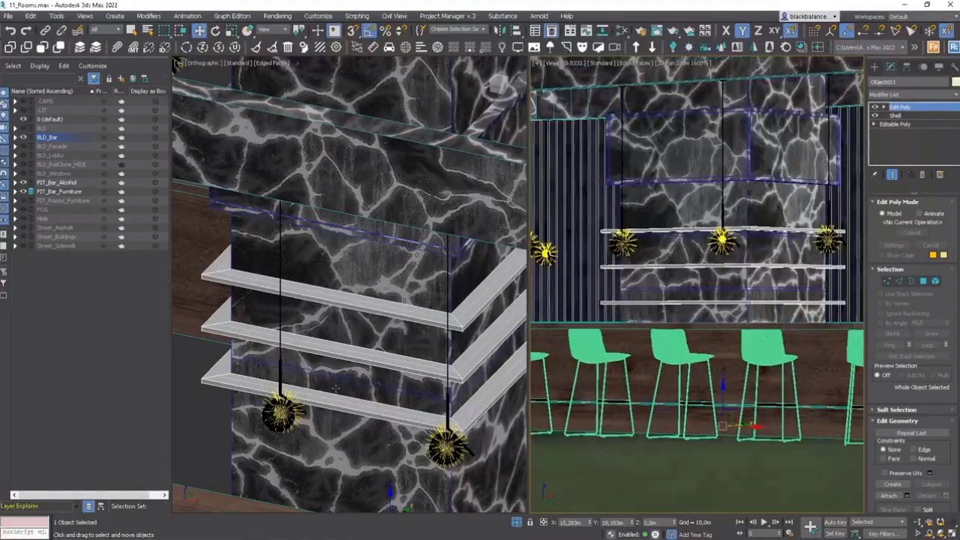
Step: Select RailClone_Alco in the FIT_Bar_Alcohol layer and set its viewport display to Boxes
left_click(15, 182)
left_click(65, 218)
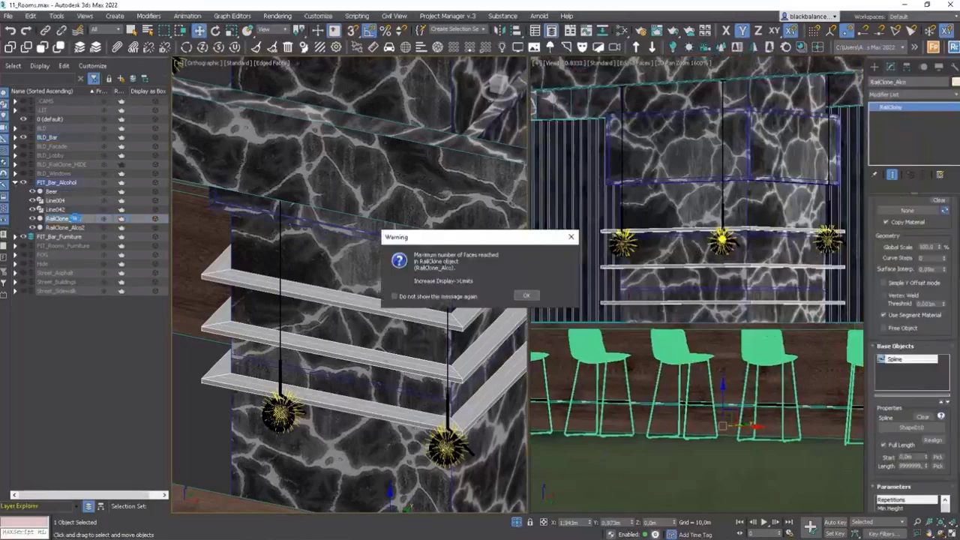
left_click(526, 295)
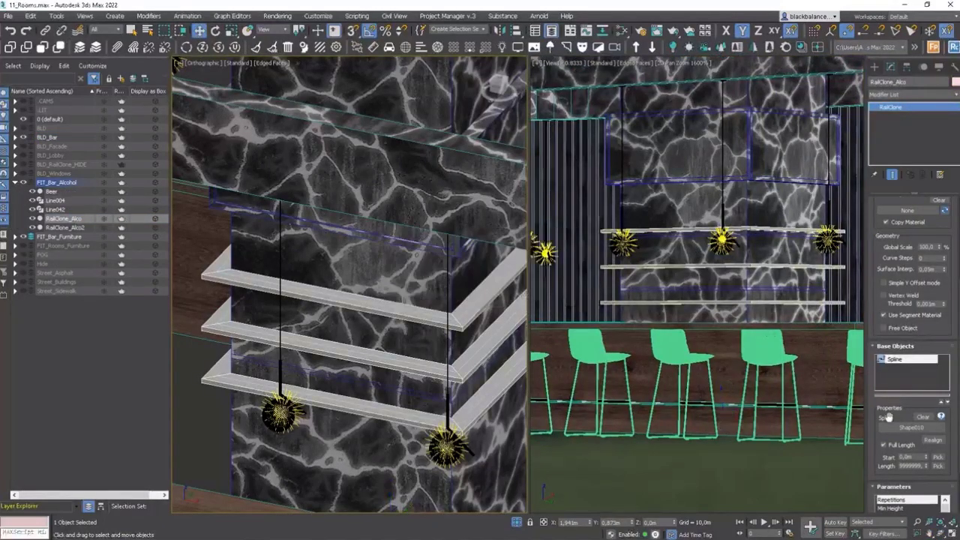
scroll(954, 495, "down", 3)
left_click(899, 509)
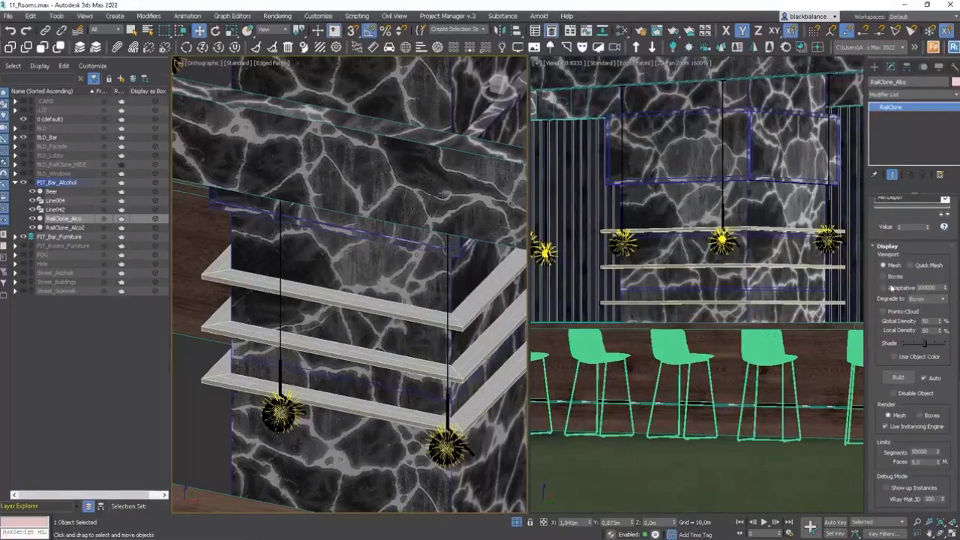
left_click(891, 278)
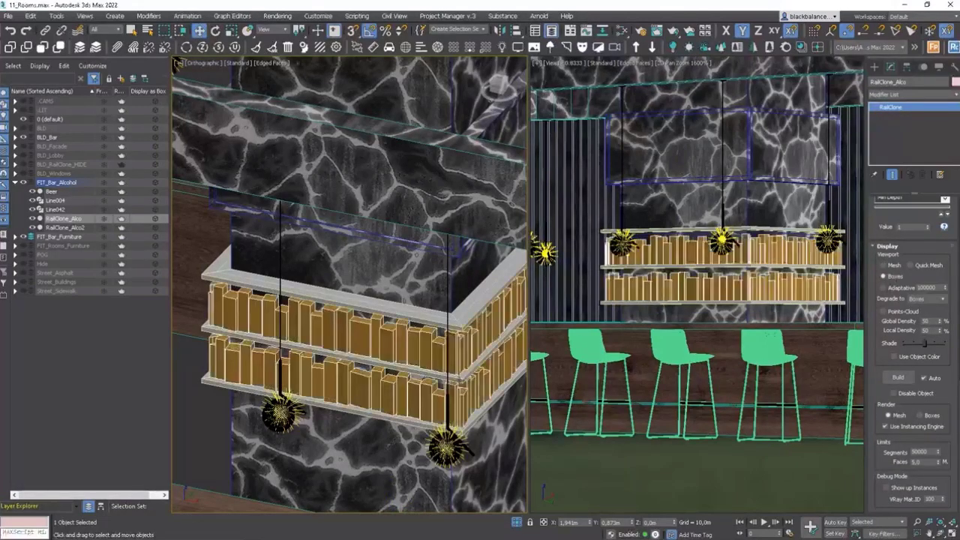
Step: Inspect the box distribution where the shelves turn the corner and hide RailClone_Alco
scroll(468, 388, "up", 2)
scroll(450, 393, "up", 2)
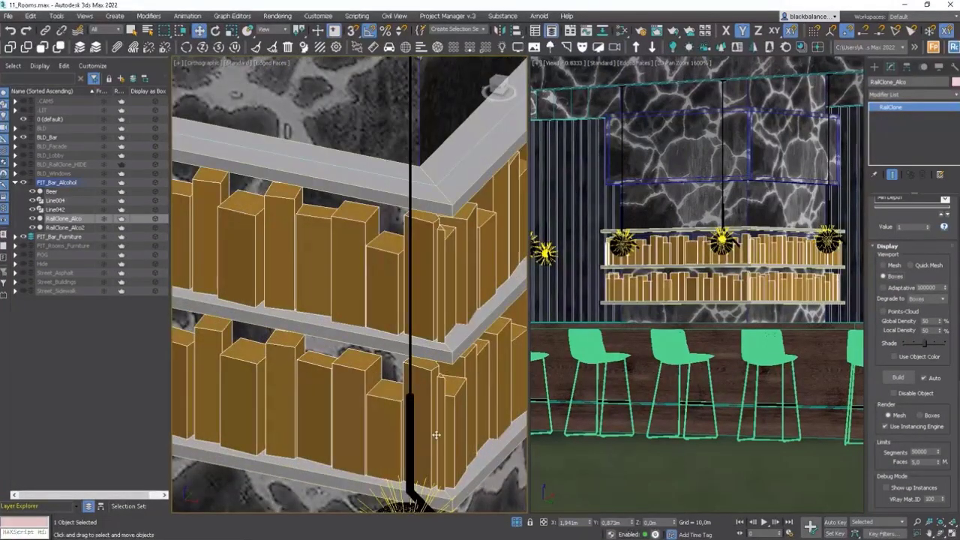
scroll(435, 391, "up", 2)
mouse_move(426, 403)
middle_mouse_down("alt")
mouse_move(458, 402)
mouse_move(420, 403)
middle_mouse_up("alt")
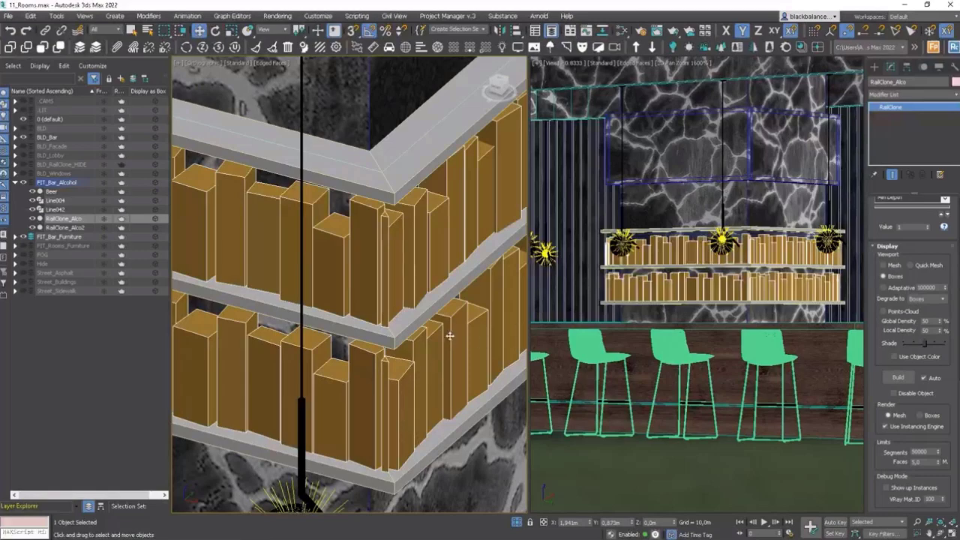
right_click(393, 316)
left_click(411, 298)
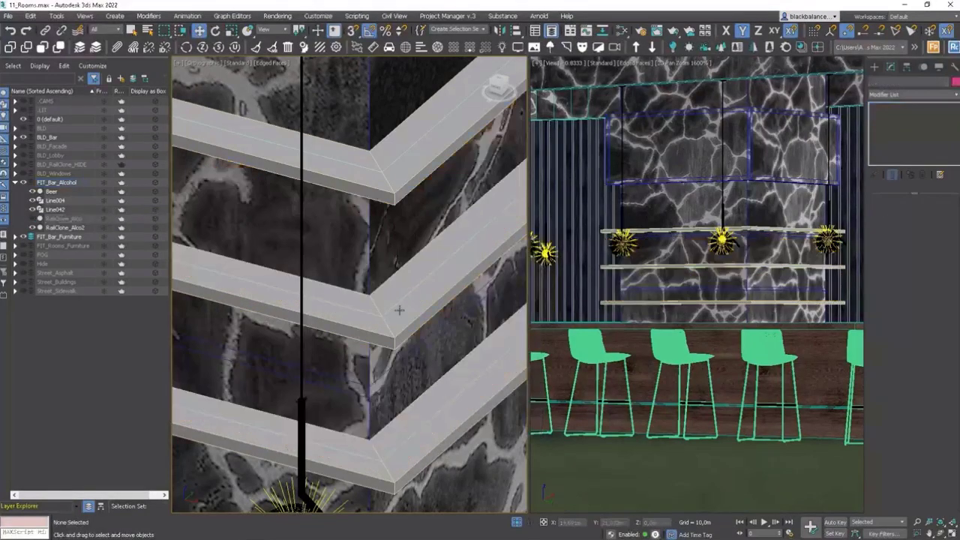
Step: Enter the vertex level of Shape010 on the lower two shelves and select the vertex pair at their left corner
left_click(388, 312)
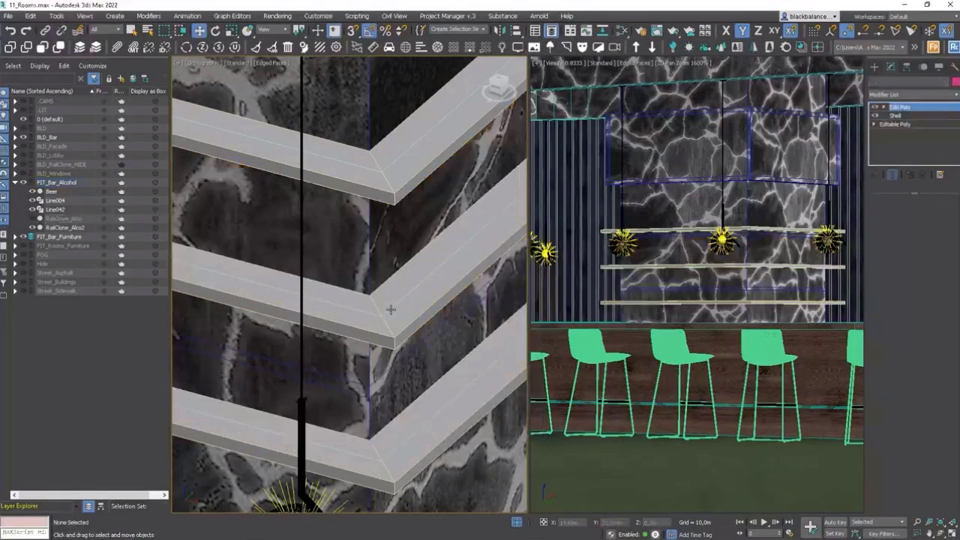
left_click(380, 461)
left_click(382, 315)
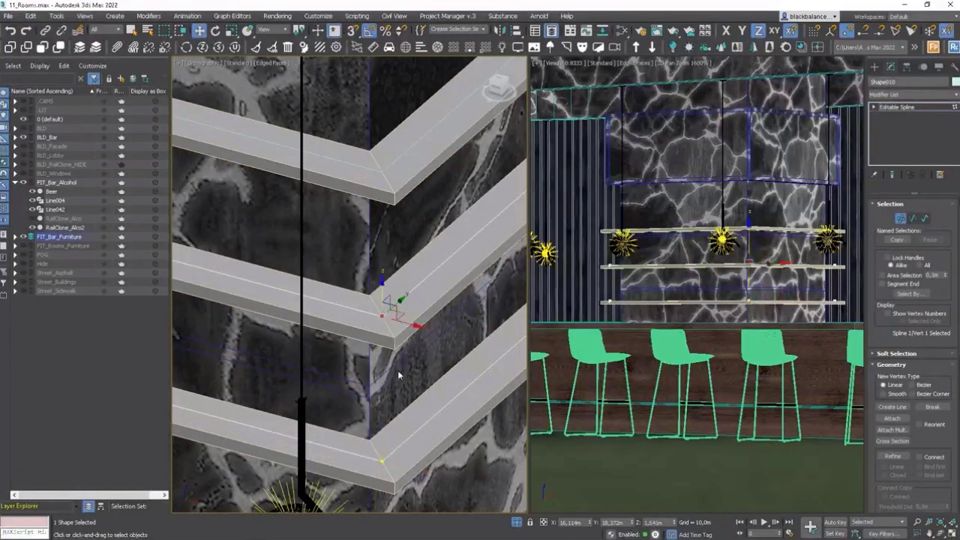
scroll(405, 375, "down", 6)
middle_click_drag(367, 379, 449, 396, "alt")
left_click_drag(211, 474, 178, 418)
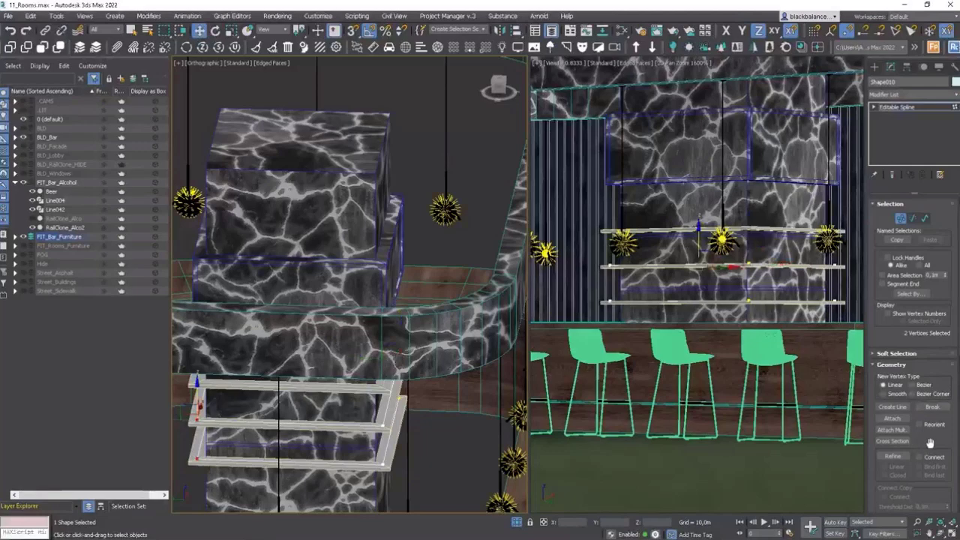
Step: Break the lower two shelf splines at their right front corner vertices and select the corner vertex on the lowest shelf
middle_click_drag(362, 439, 357, 420, "alt")
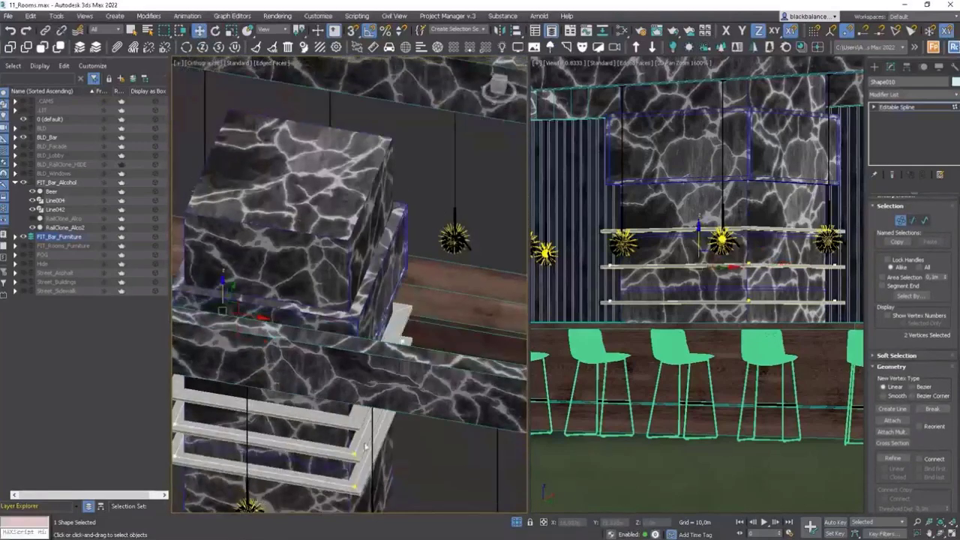
scroll(362, 442, "up", 6)
left_click_drag(369, 422, 322, 273)
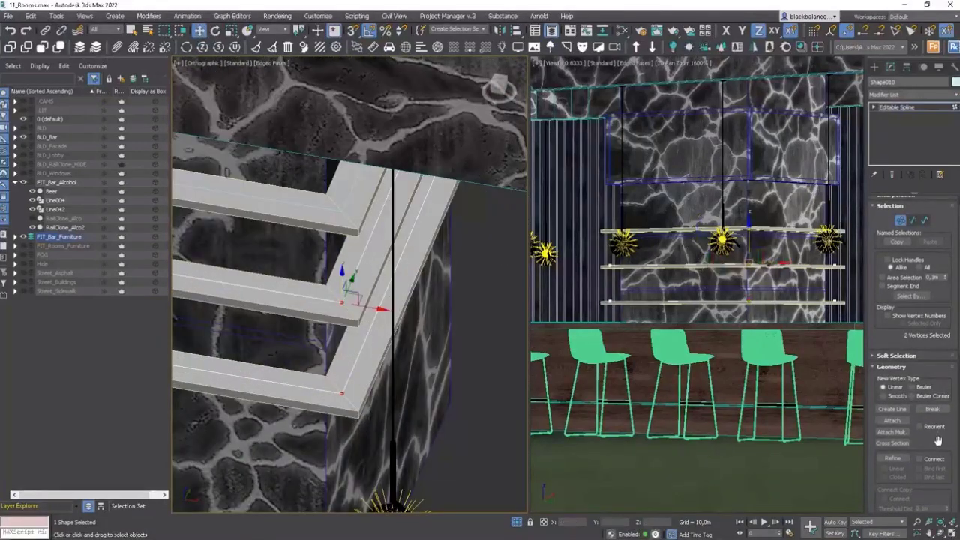
left_click(932, 409)
left_click(342, 393)
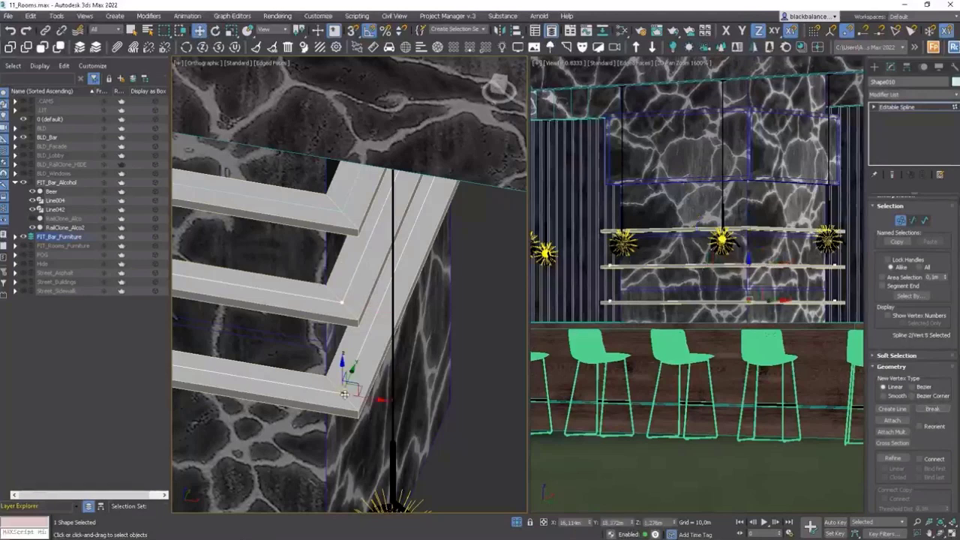
Step: Move the separated corner vertices of the lower two shelf splines a short distance along Y away from the corner and leave vertex editing
left_click(342, 302, "ctrl")
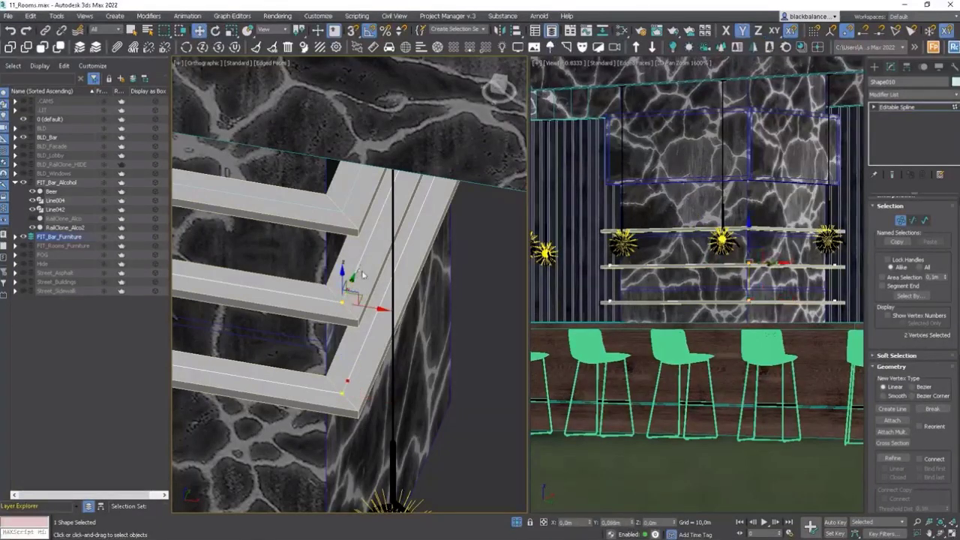
left_click_drag(360, 270, 366, 253)
left_click(901, 220)
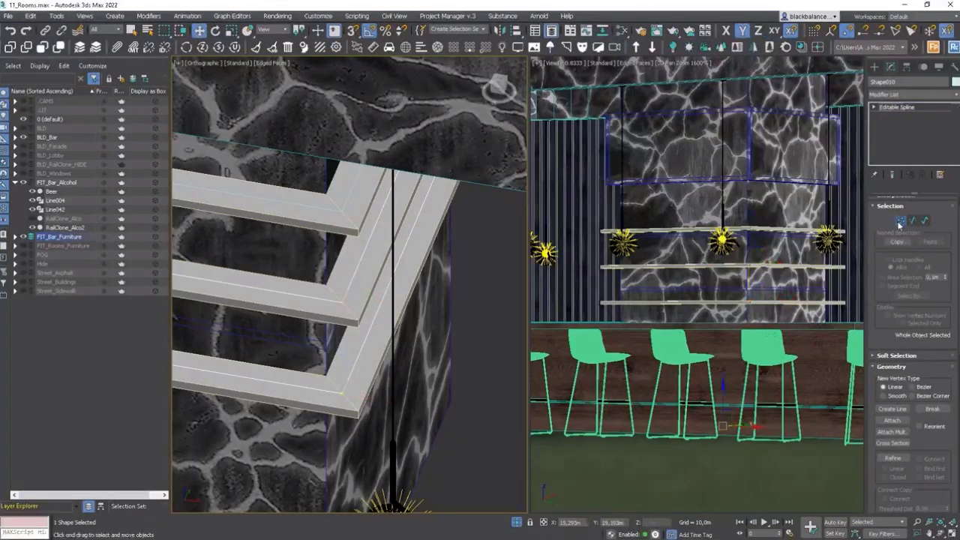
Step: Unhide RailClone_Alco and examine its boxes where the two lower shelves turn the corner
left_click(33, 219)
middle_click_drag(480, 300, 436, 298, "alt")
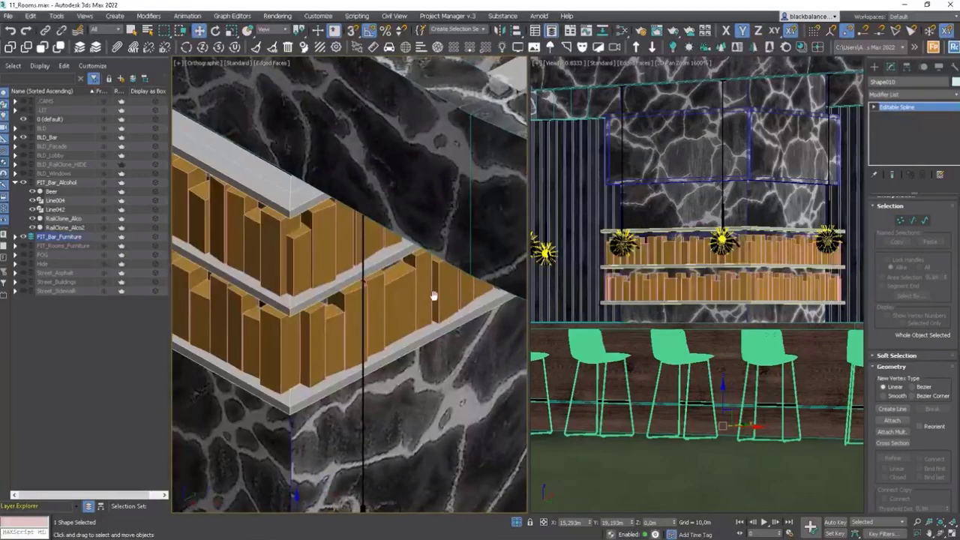
scroll(325, 329, "up", 3)
scroll(325, 329, "up", 2)
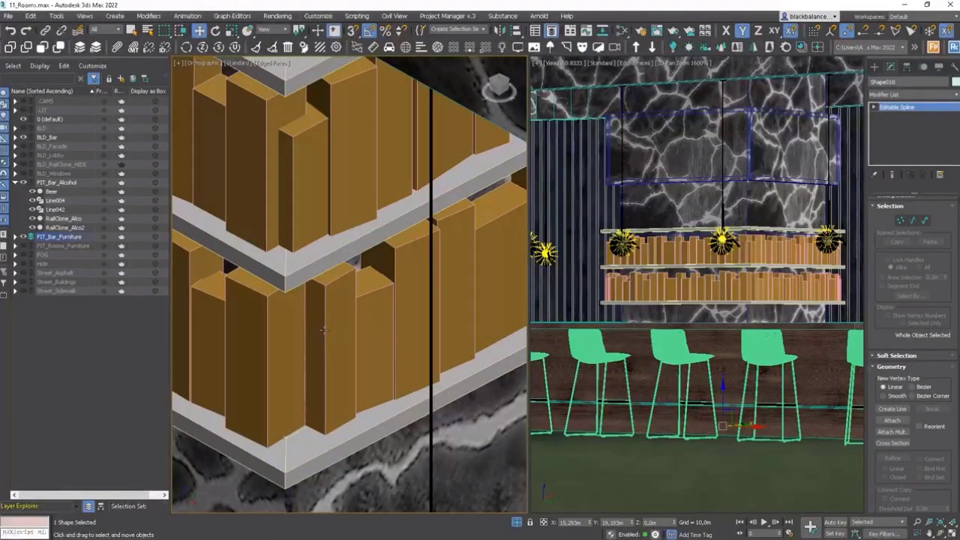
scroll(762, 268, "up", 2)
Step: Start a Corona interactive render of the bar view and activate the interactive LightMix
right_click(731, 250)
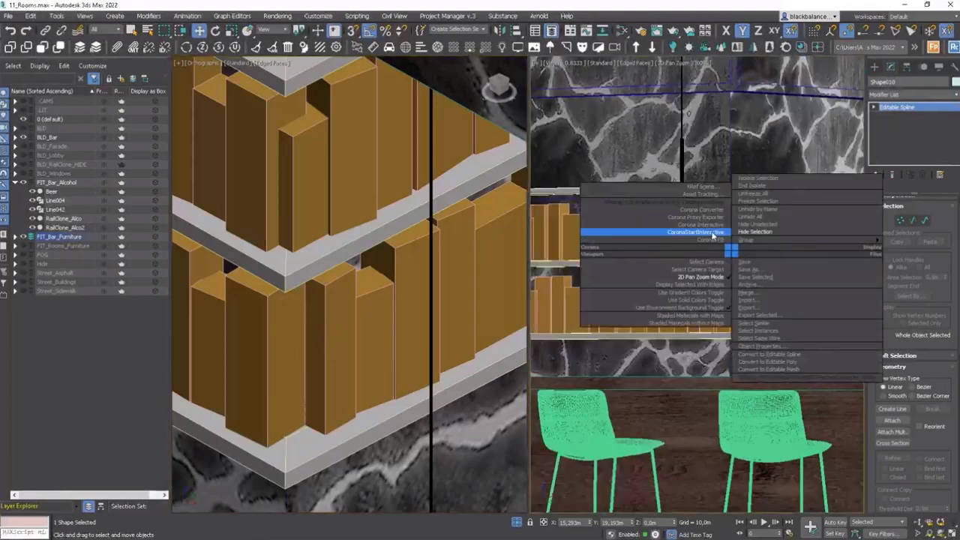
left_click(712, 232)
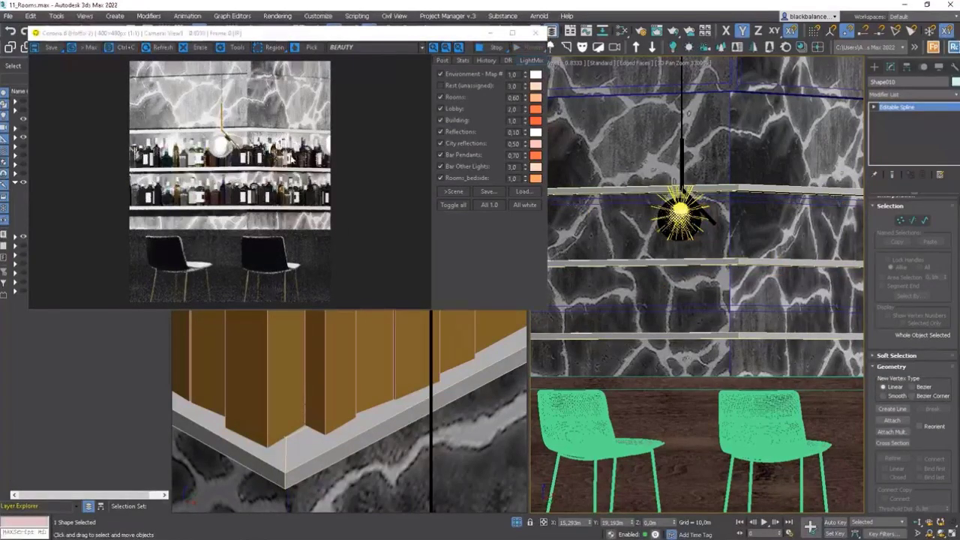
left_click(526, 85)
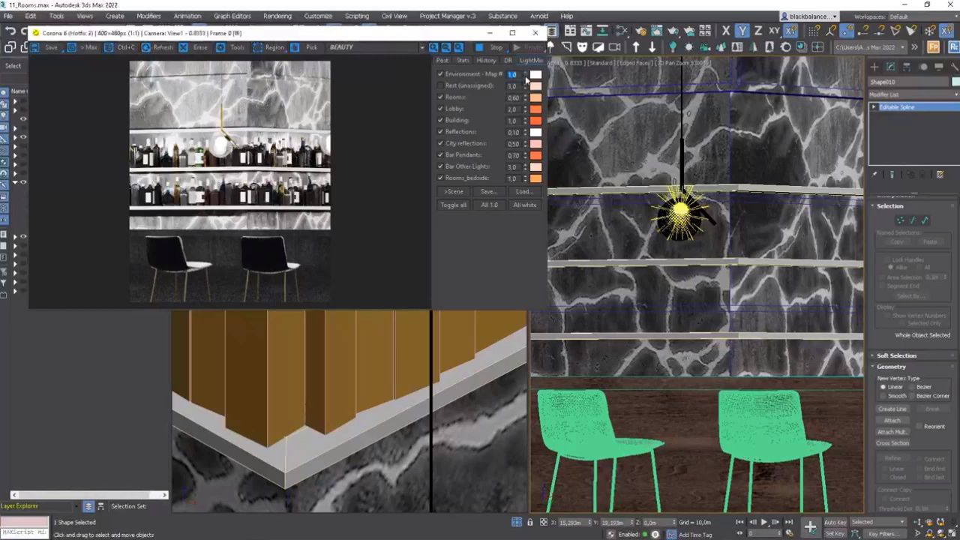
right_click(525, 75)
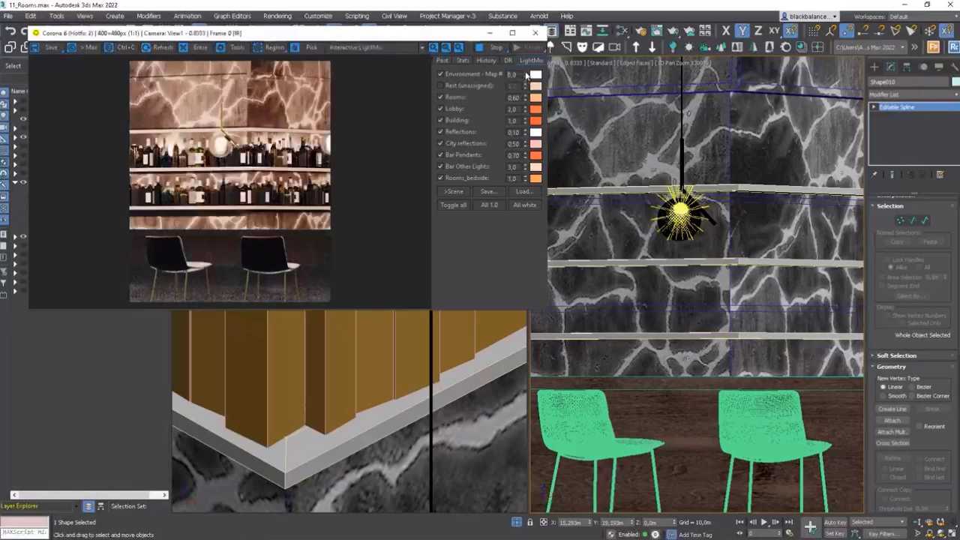
Step: Reverse the direction of the two selected splines of Shape010 on the lower shelves
left_click(926, 221)
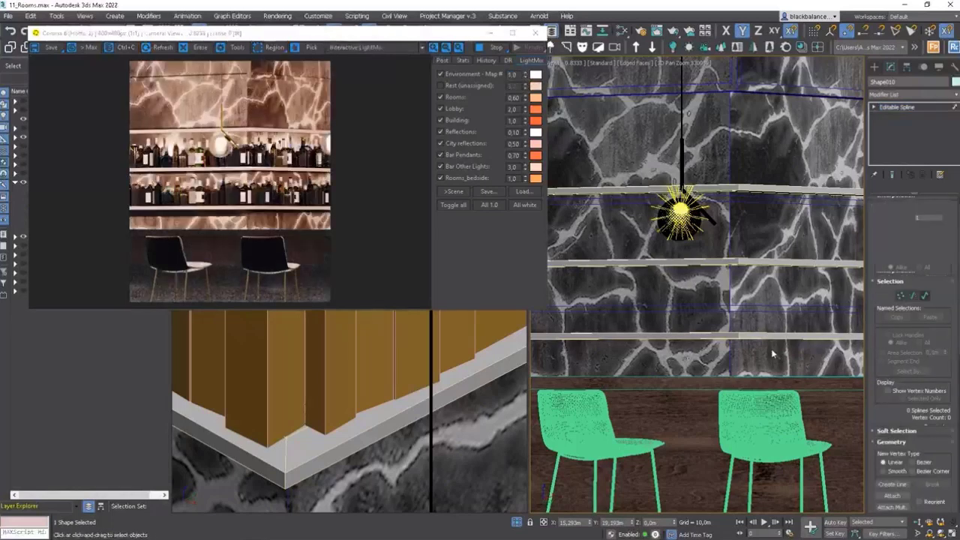
left_click(761, 257)
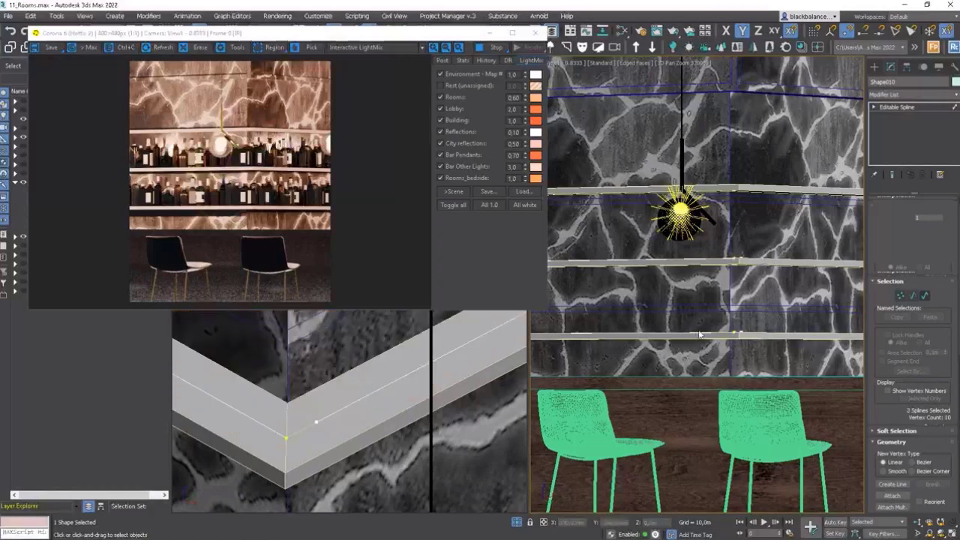
left_click(315, 425)
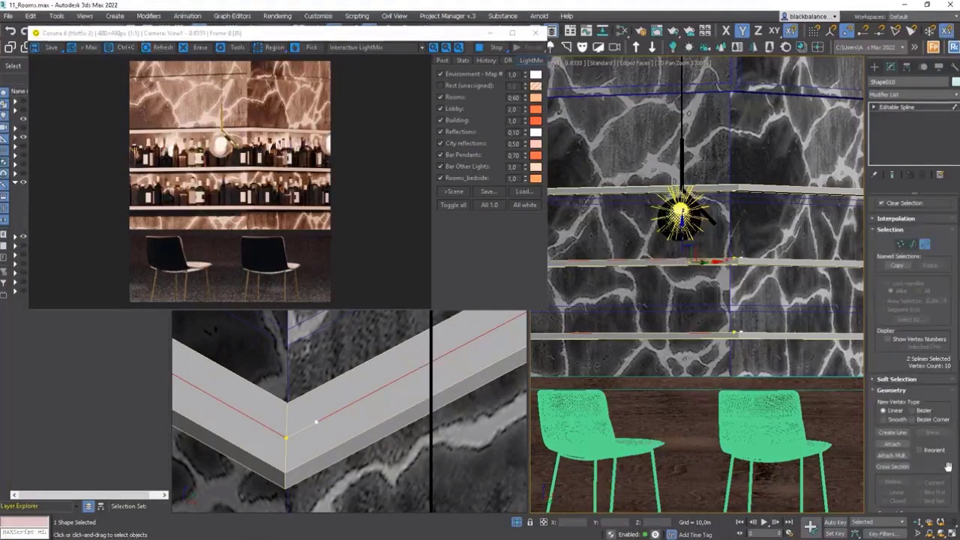
scroll(947, 467, "down", 5)
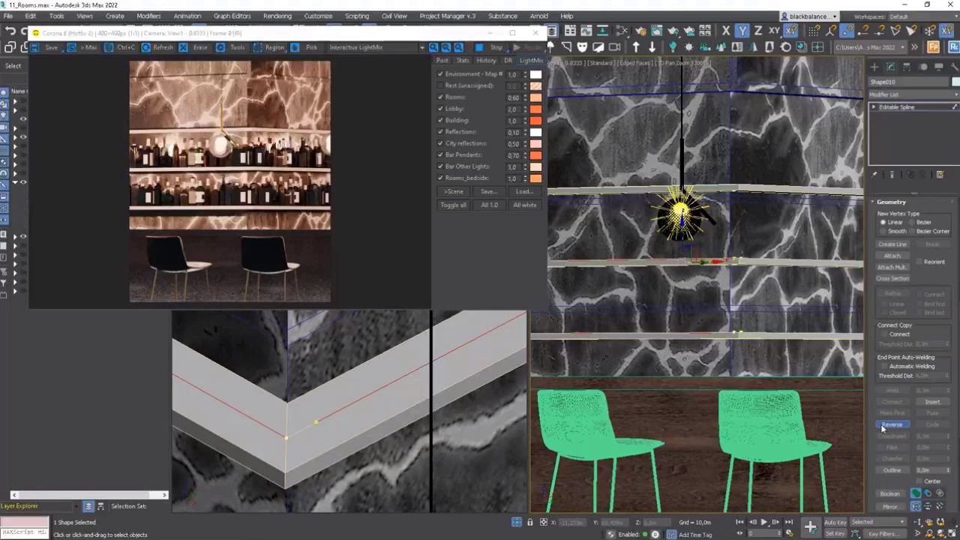
left_click(883, 428)
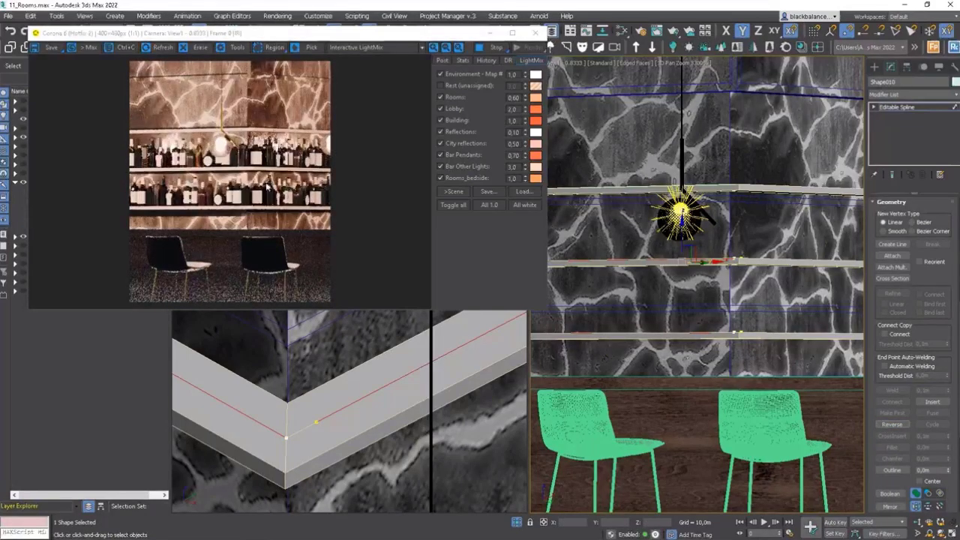
Step: Check the bottles with a render region around the shelves, remove the region, and stop and close the interactive render
left_click(275, 47)
mouse_move(325, 129)
left_mouse_down()
mouse_move(126, 242)
mouse_move(116, 237)
left_mouse_up()
left_click_drag(221, 183, 223, 179)
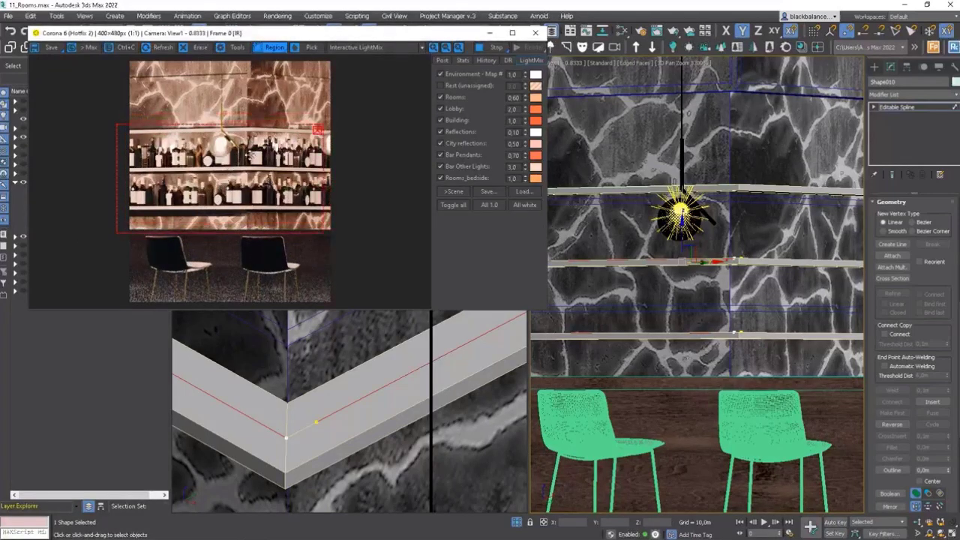
left_click(319, 132)
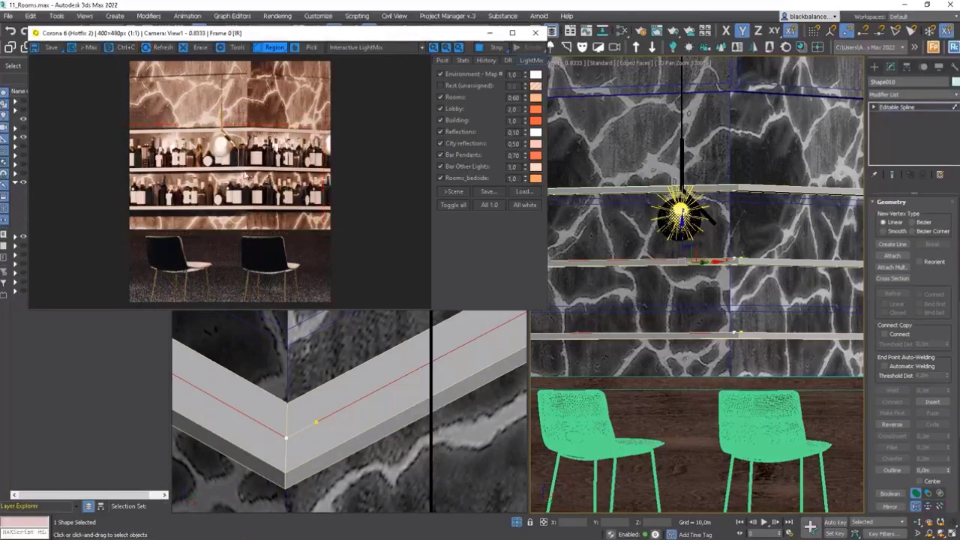
left_click(501, 50)
left_click(534, 33)
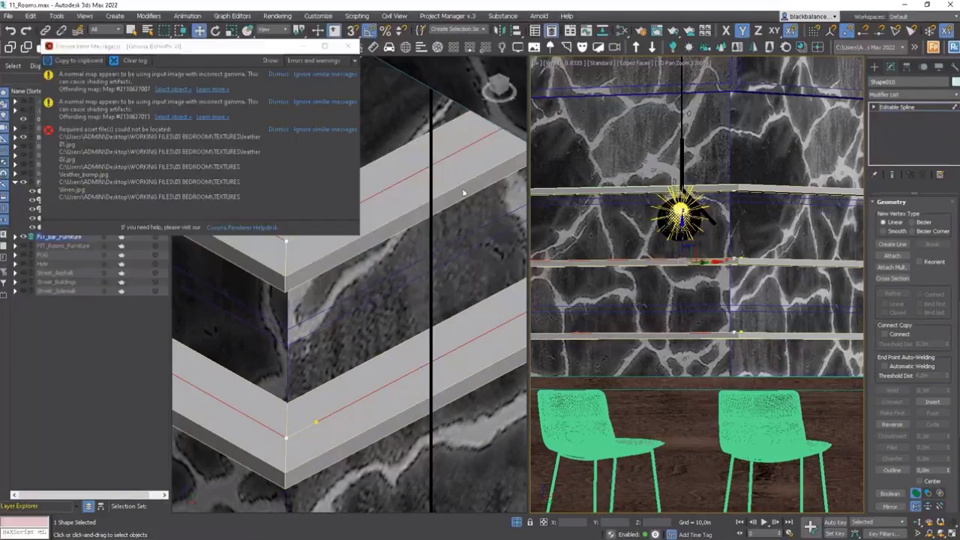
Step: Leave spline editing on Shape010, select RailClone_Alco and open its Style Editor
left_click(911, 108)
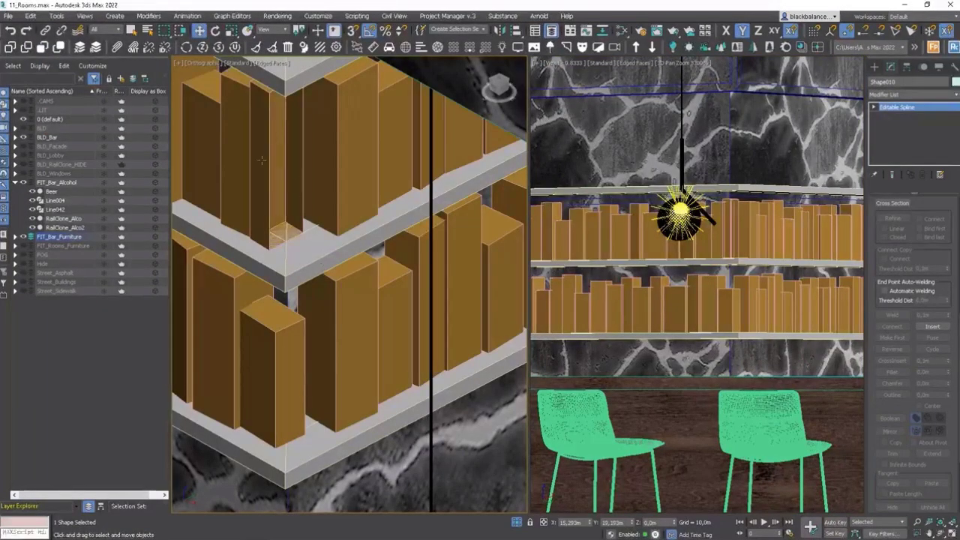
left_click(298, 178)
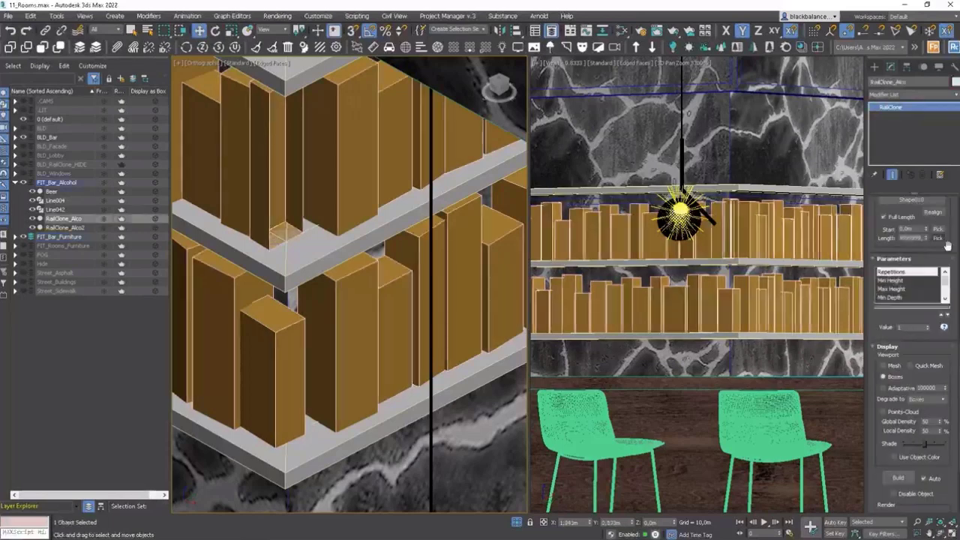
scroll(958, 249, "up", 5)
scroll(959, 249, "up", 5)
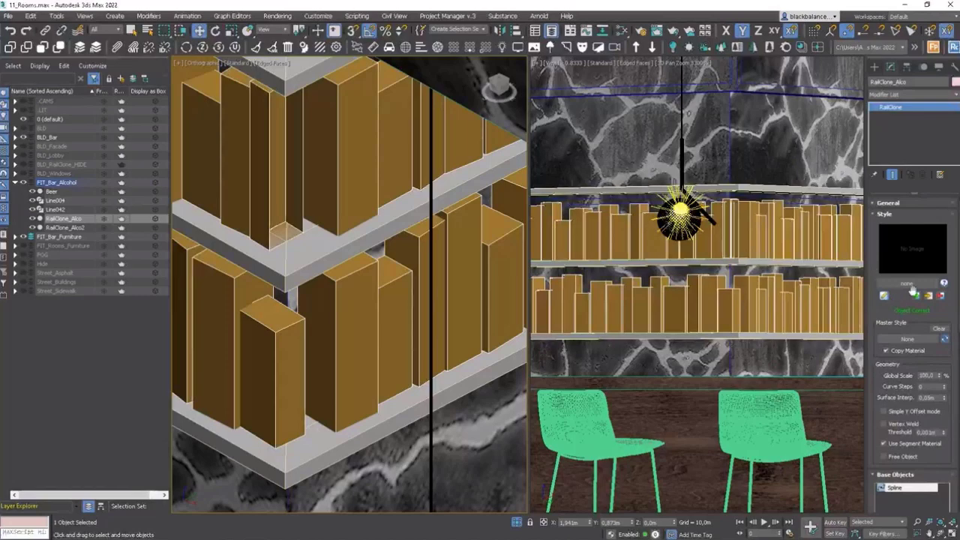
left_click_drag(959, 83, 473, 258)
Step: Set the Linear 1S generator's default mode to Adaptive at 0 % and check the boxes on the shelves
left_click(764, 406)
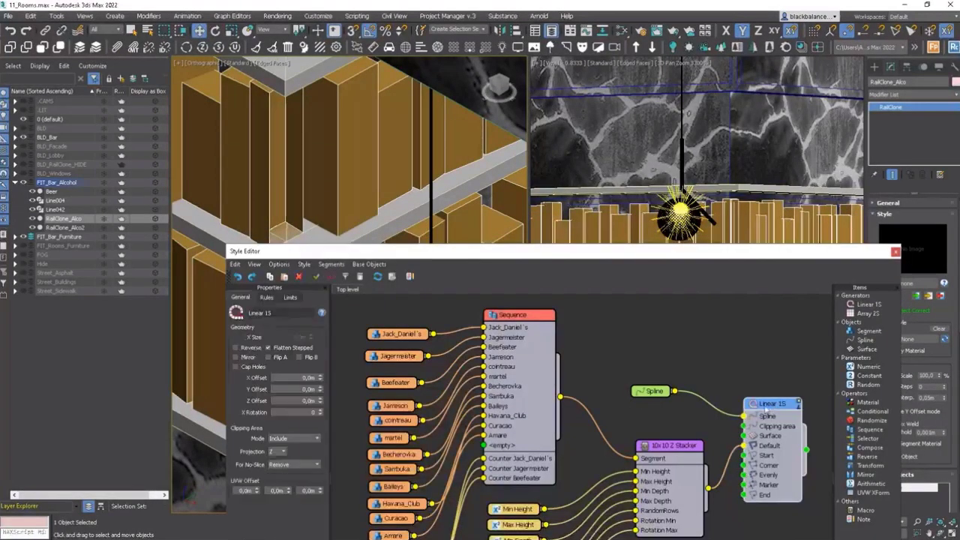
left_click(267, 298)
left_click(290, 318)
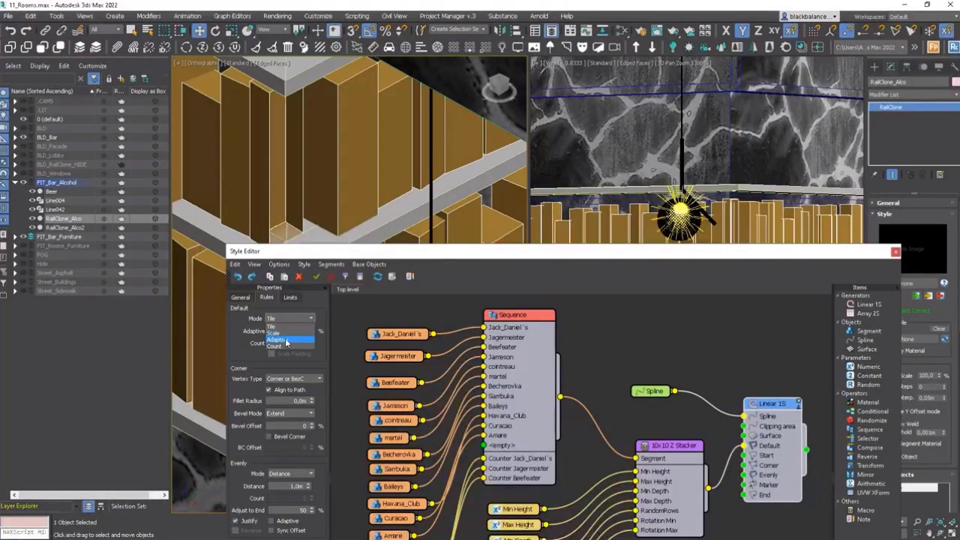
left_click(284, 338)
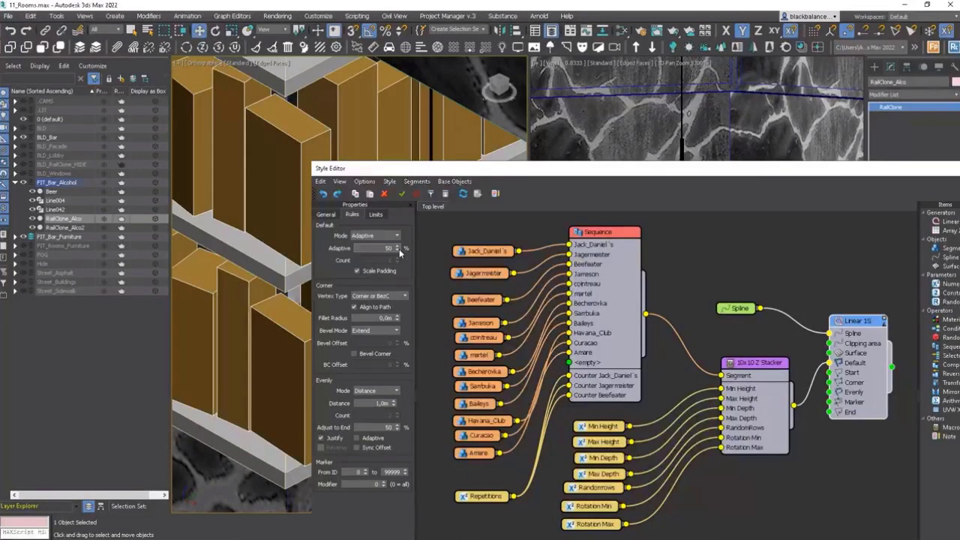
left_click(398, 248)
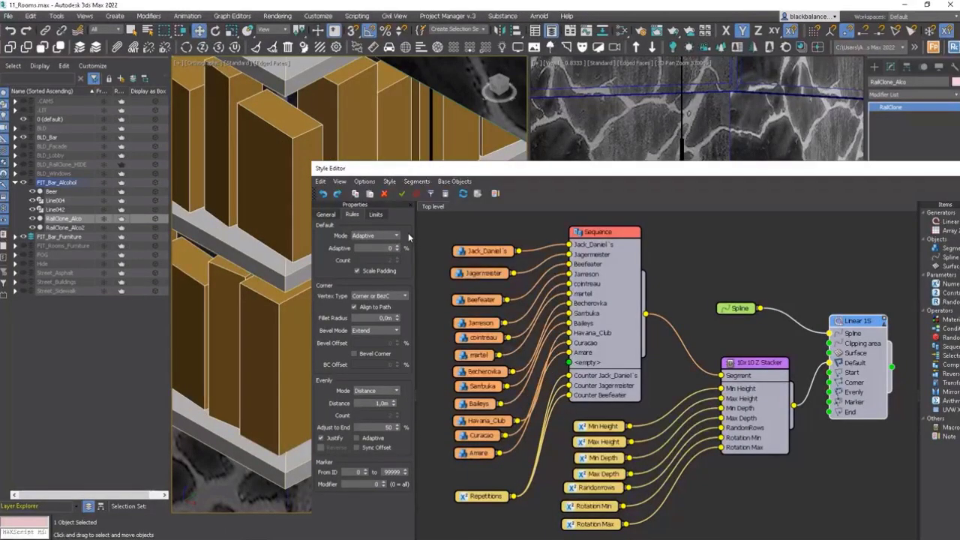
left_click_drag(393, 171, 426, 170)
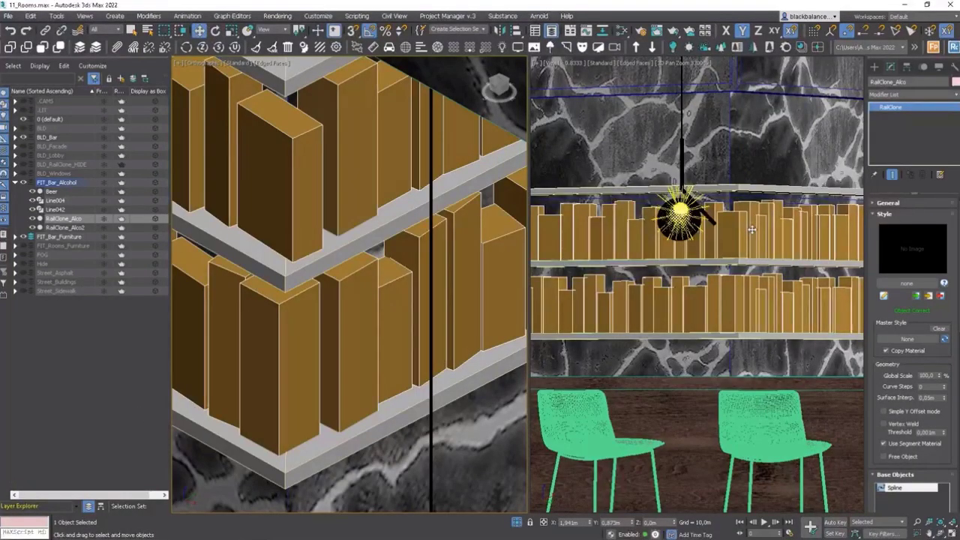
scroll(751, 229, "up", 2)
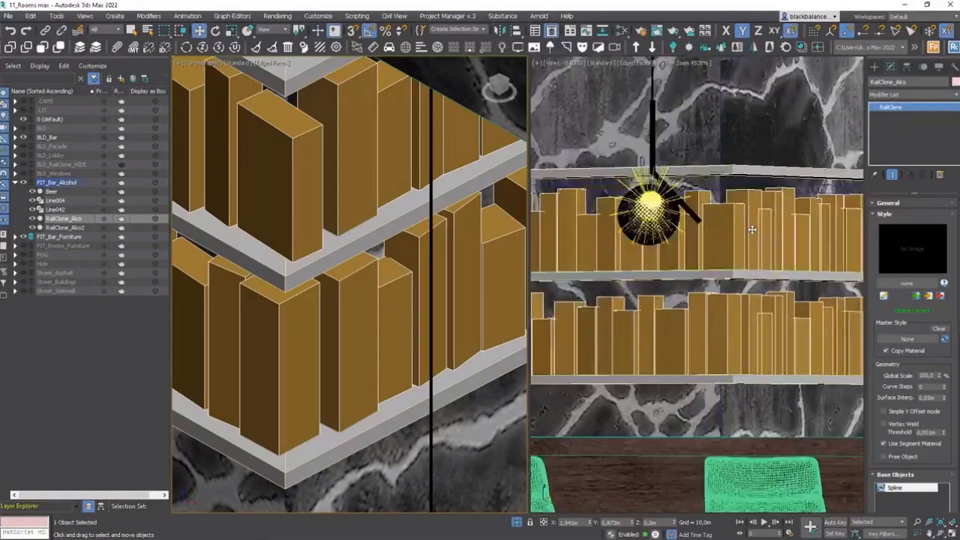
scroll(751, 229, "down", 2)
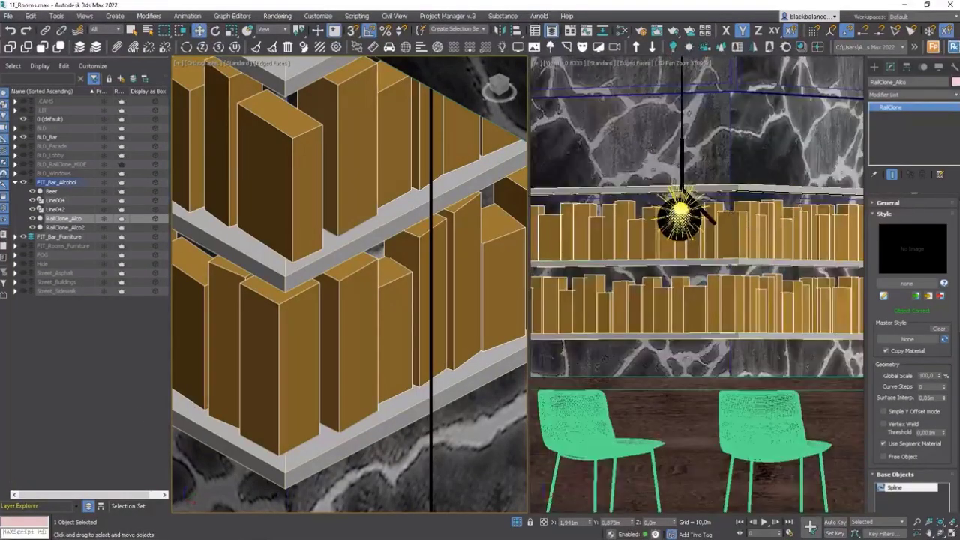
Step: Open Project Manager's asset tracking for the scene and turn off file collection
left_click(447, 16)
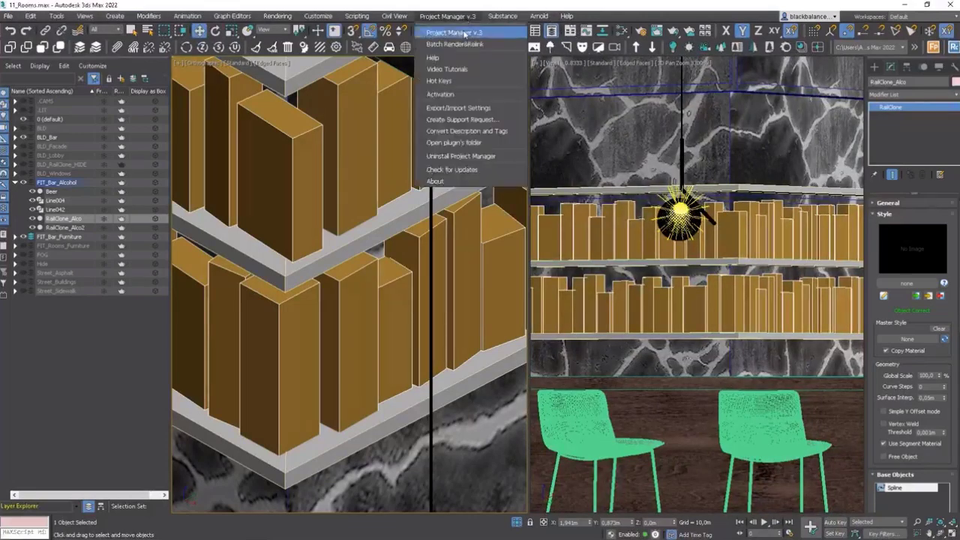
left_click(454, 33)
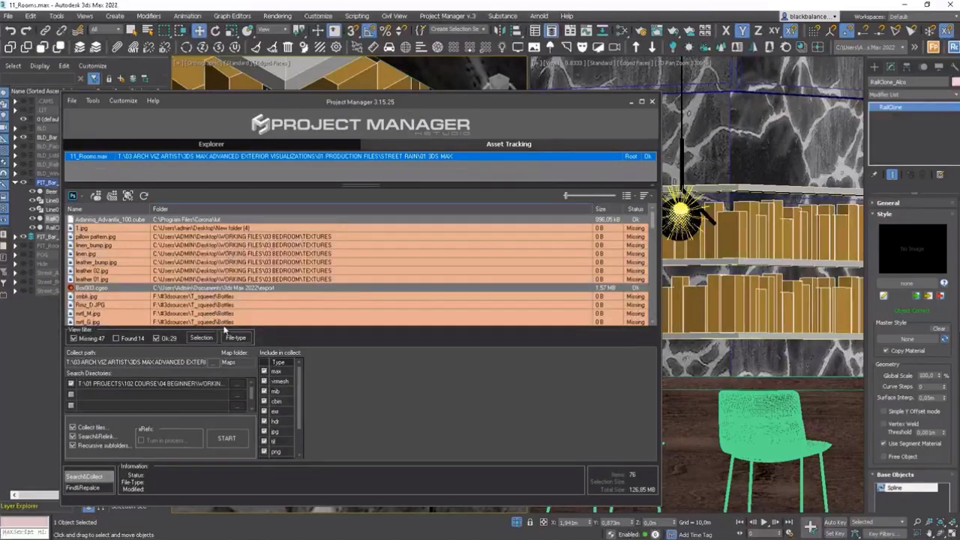
left_click(73, 428)
Step: Set the search directory to the ALCOHOL assets' maps folder, relink the missing textures and close Project Manager
left_click(240, 386)
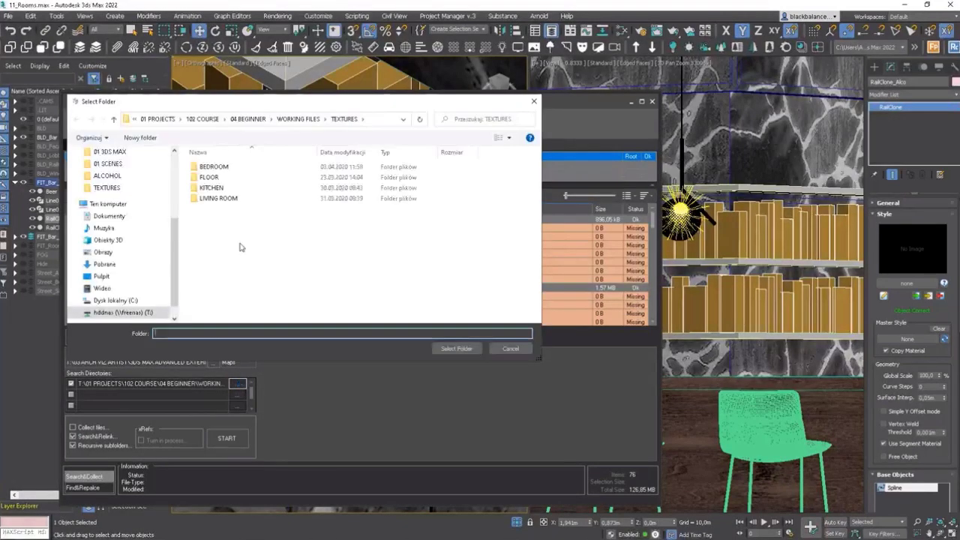
left_click(120, 177)
double_click(232, 171)
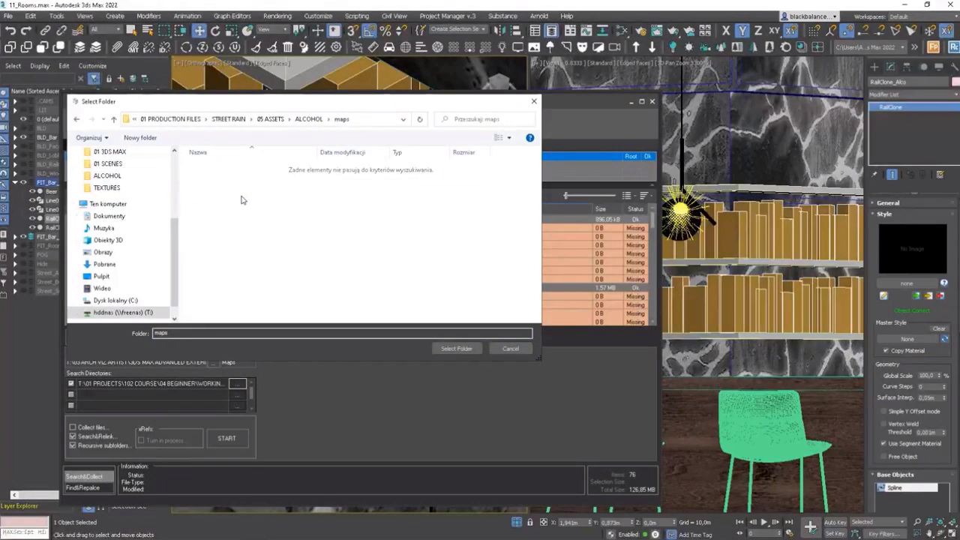
left_click(456, 348)
left_click(226, 439)
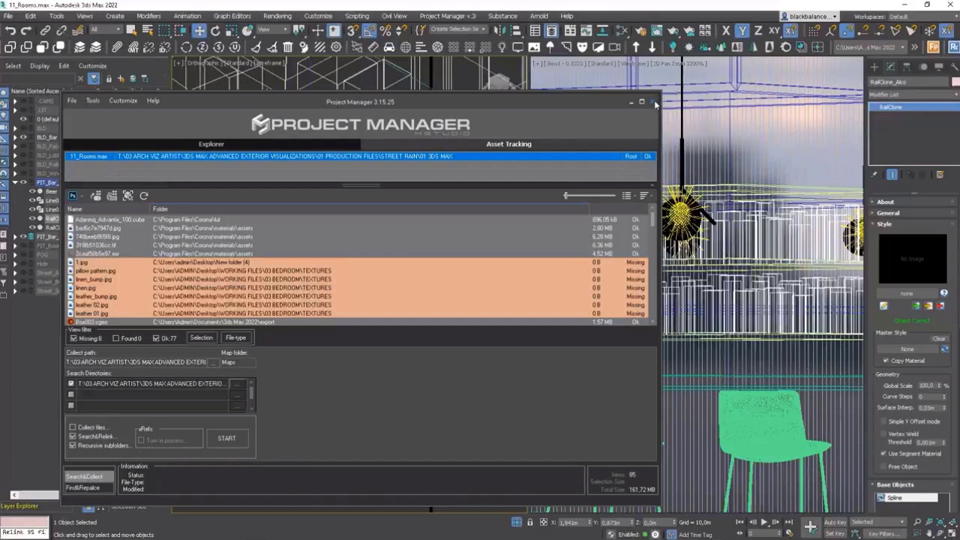
left_click(654, 102)
Step: Run an interactive Corona render to examine the textured bottles, then stop it and close the render and message windows
right_click(647, 216)
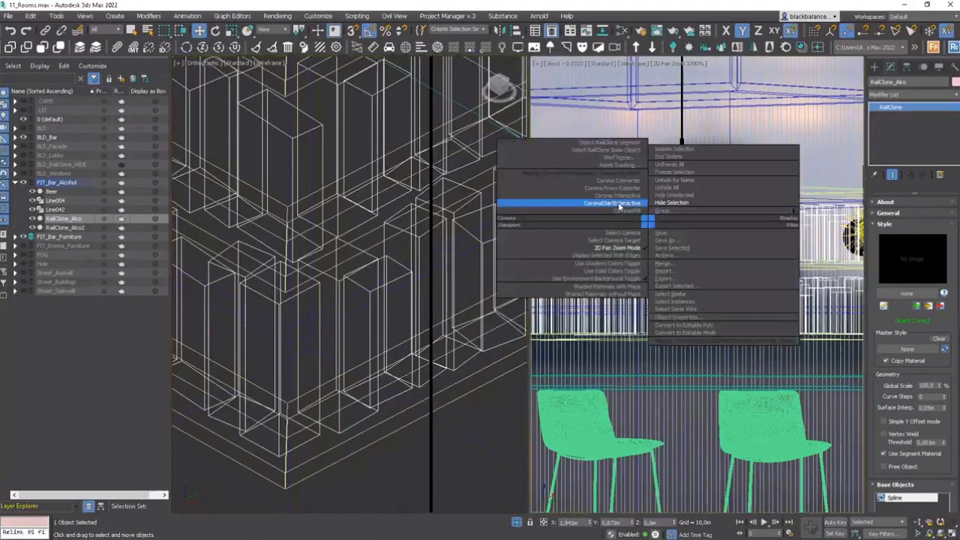
left_click(614, 203)
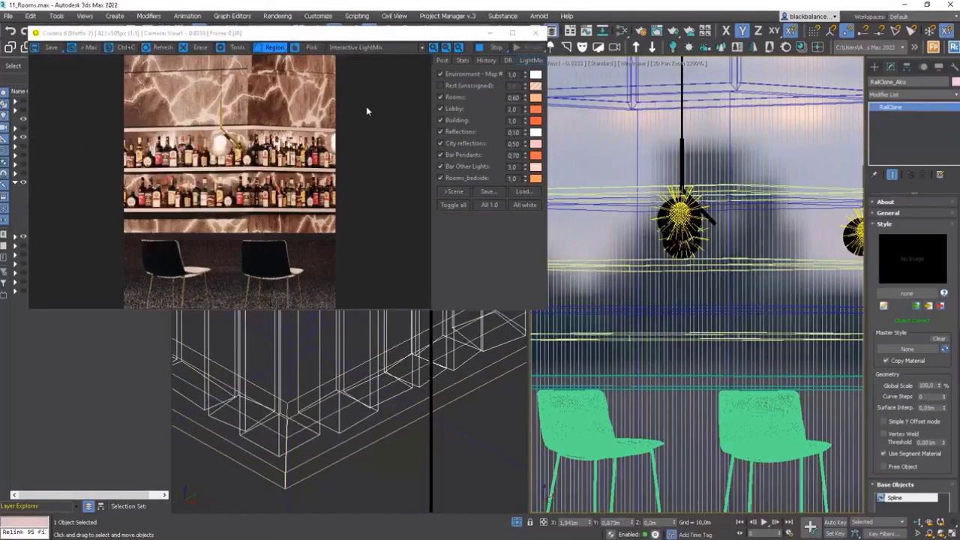
left_click(493, 49)
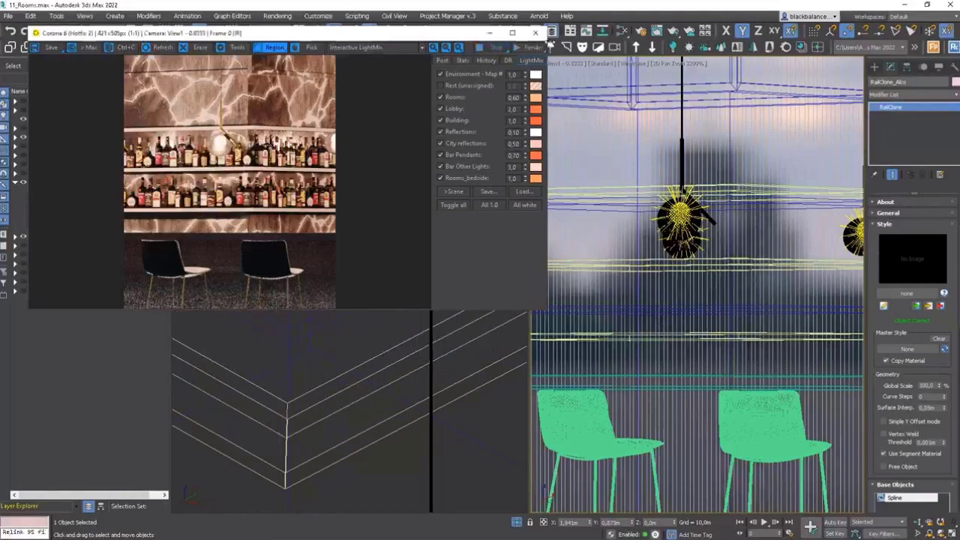
left_click(536, 34)
left_click(347, 46)
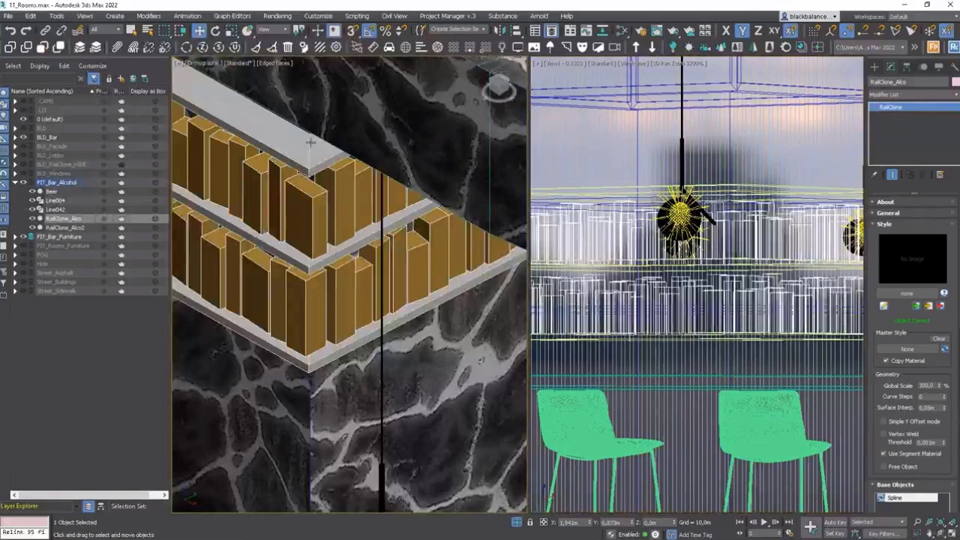
Step: Break the top shelf spline's corner vertex and move the freed end along Y, away from the corner
scroll(315, 150, "up", 3)
left_click(315, 150)
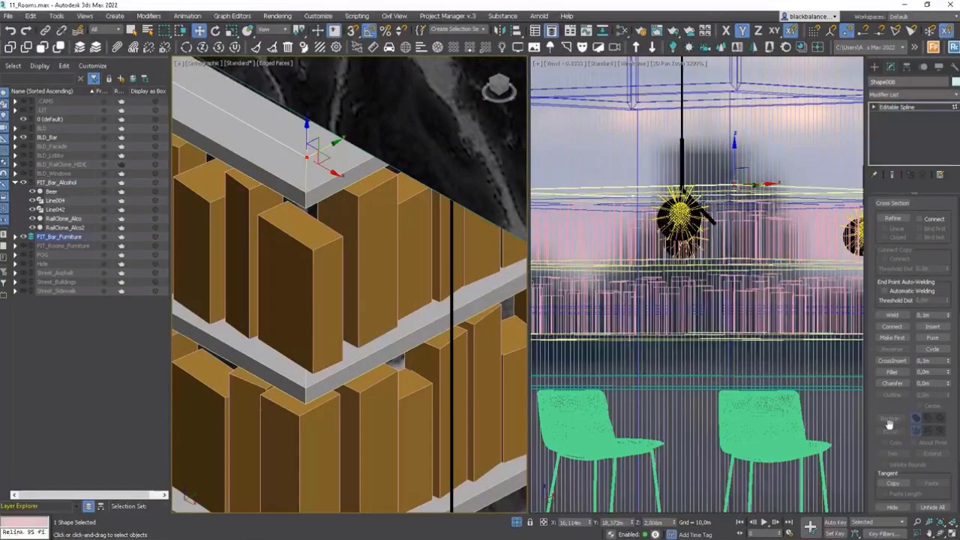
left_click_drag(944, 245, 943, 377)
left_click(925, 302)
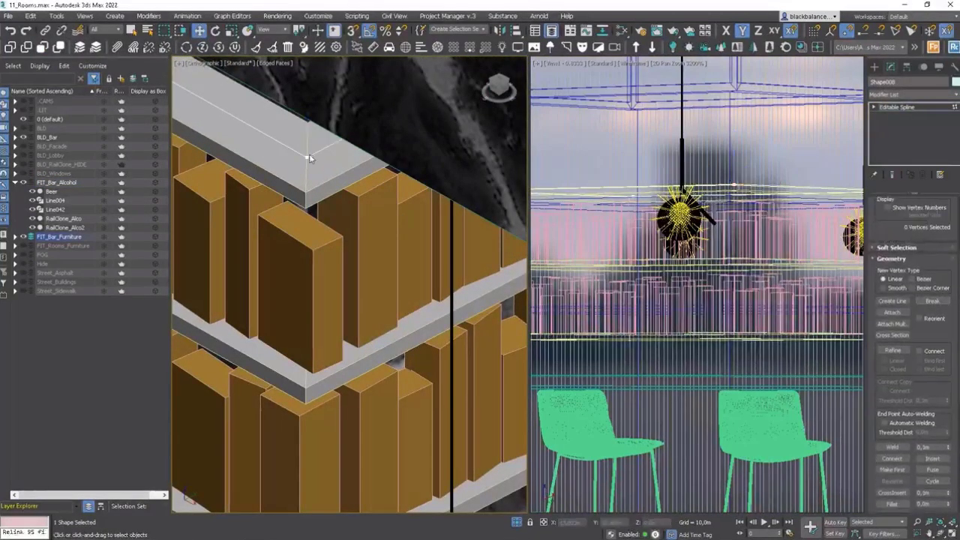
left_click(308, 156)
left_click_drag(326, 147, 348, 137)
key("1")
Step: Select RailClone_Alco2 and assign the top shelf's Shape008 as its base spline in place of Line004
middle_click_drag(375, 219, 410, 220)
scroll(405, 225, "down", 6)
middle_click_drag(353, 254, 394, 256)
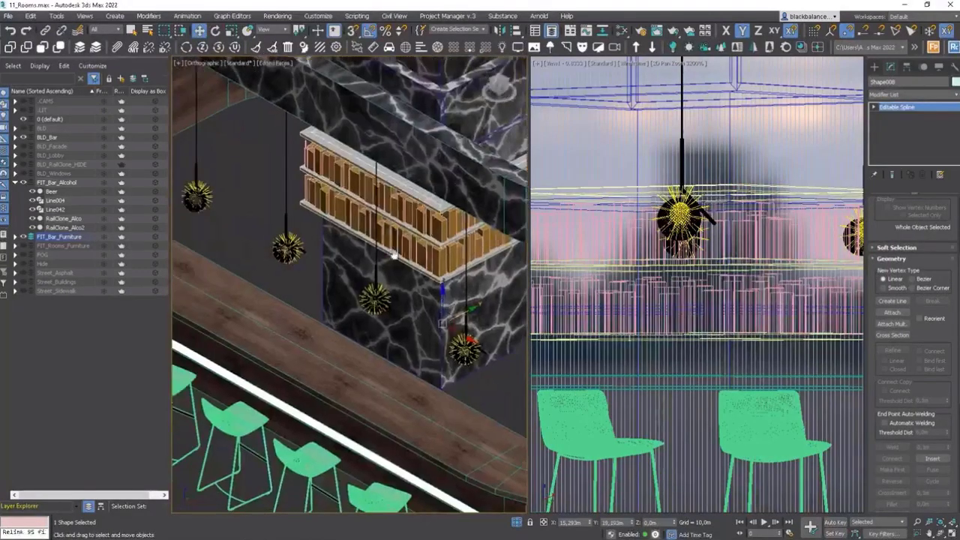
scroll(375, 272, "down", 10)
left_click(194, 298)
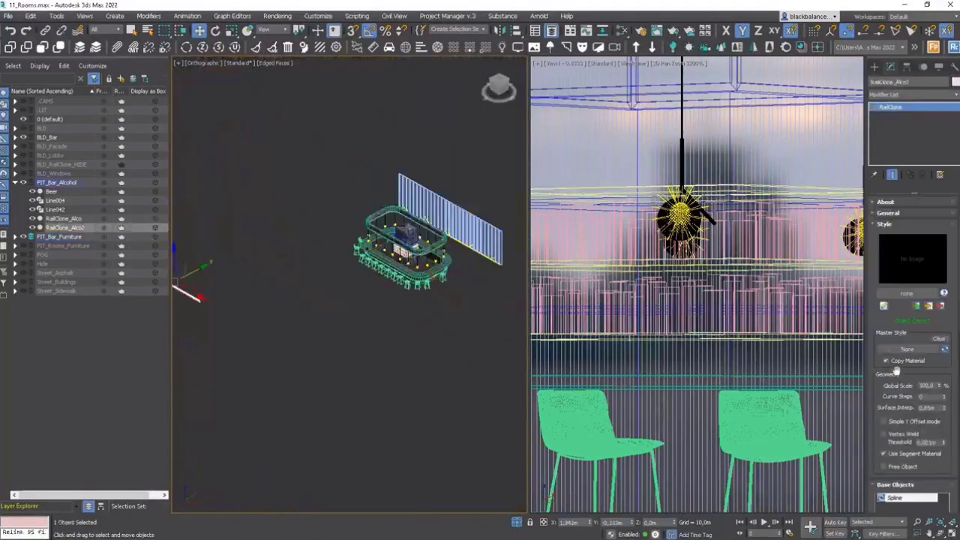
scroll(930, 465, "down", 4)
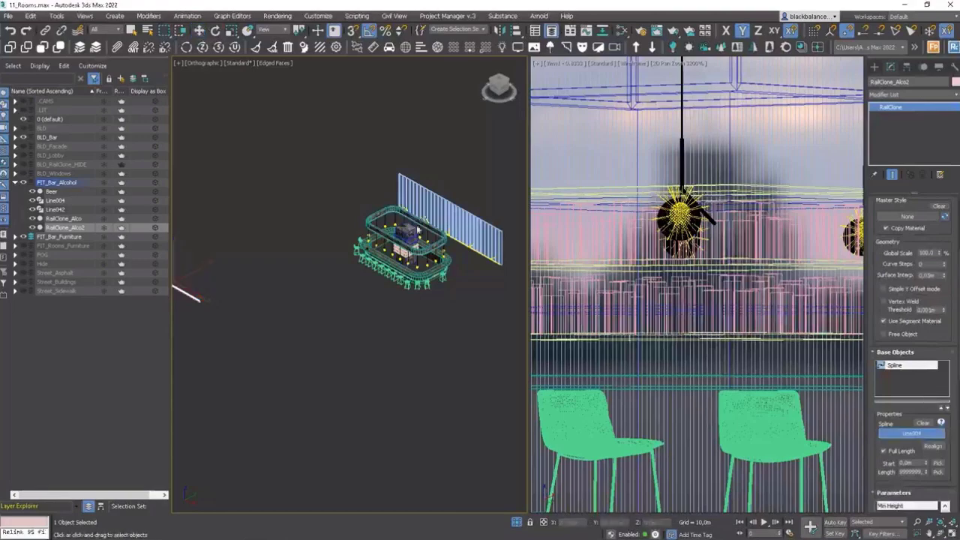
scroll(379, 322, "up", 15)
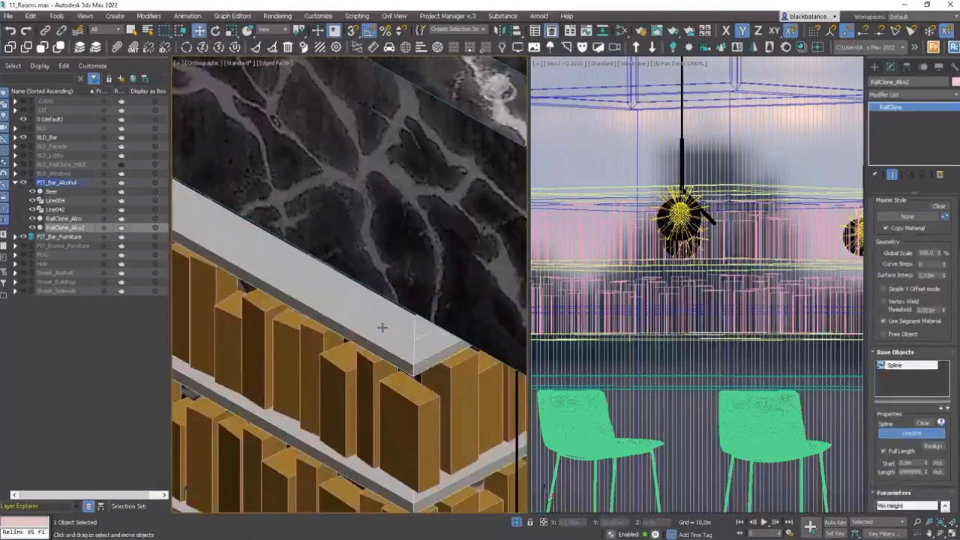
scroll(382, 328, "up", 8)
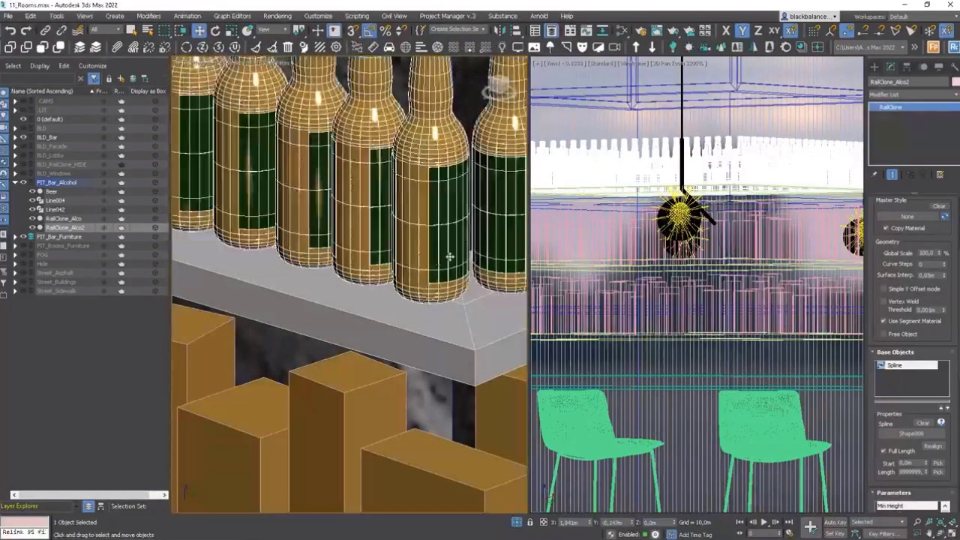
Step: Reverse the direction of the top shelf's spline so the beer bottle labels face outward
scroll(434, 264, "down", 3)
middle_click_drag(441, 269, 313, 267, "alt")
scroll(424, 238, "up", 3)
key("F4")
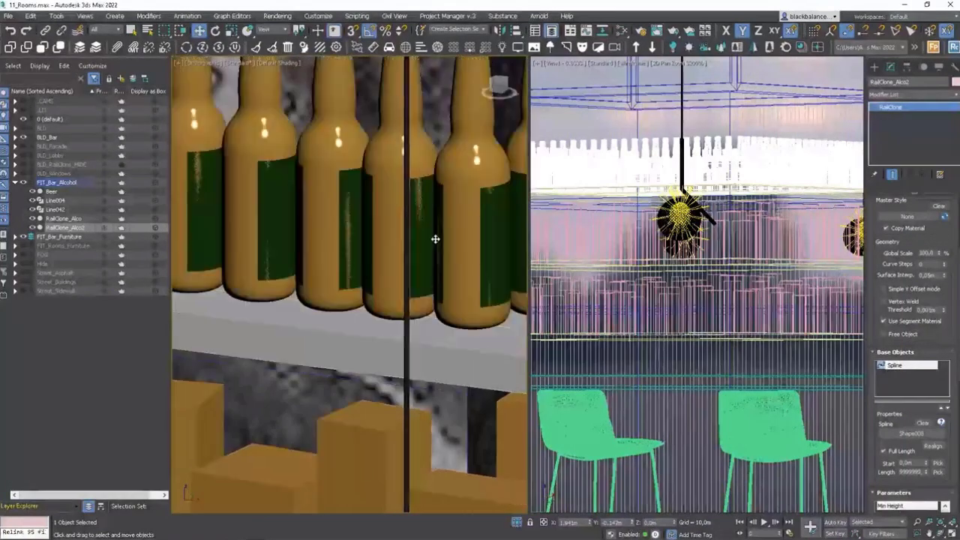
key("F4")
left_click(505, 328)
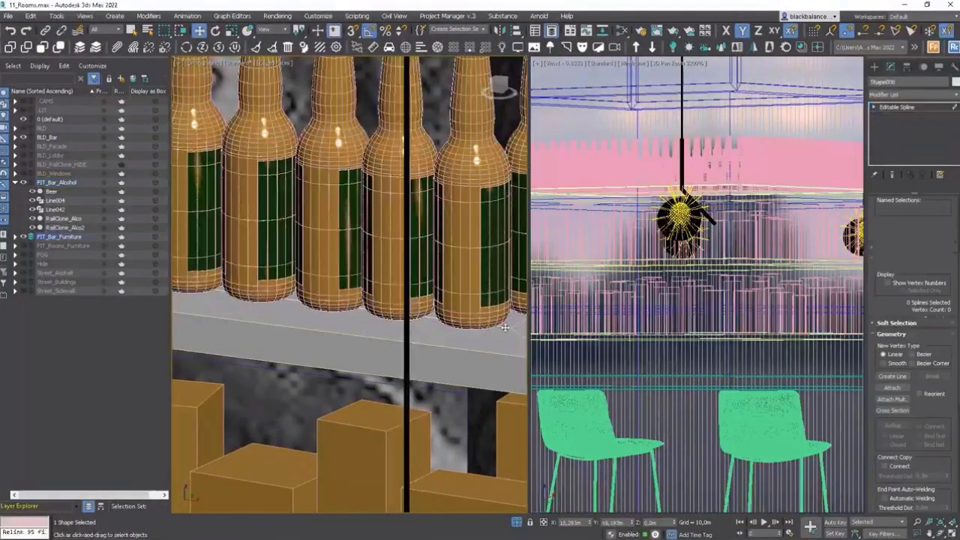
left_click(508, 330)
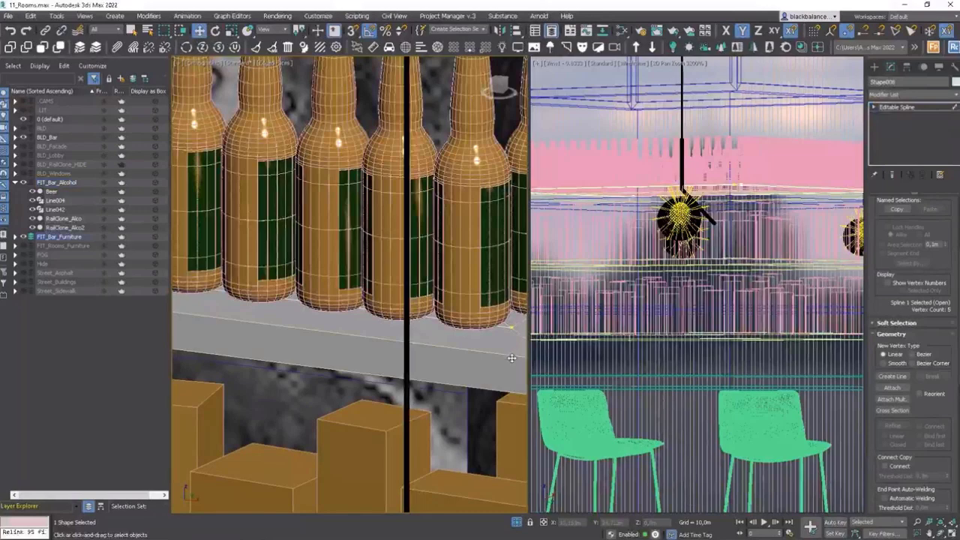
scroll(933, 413, "down", 5)
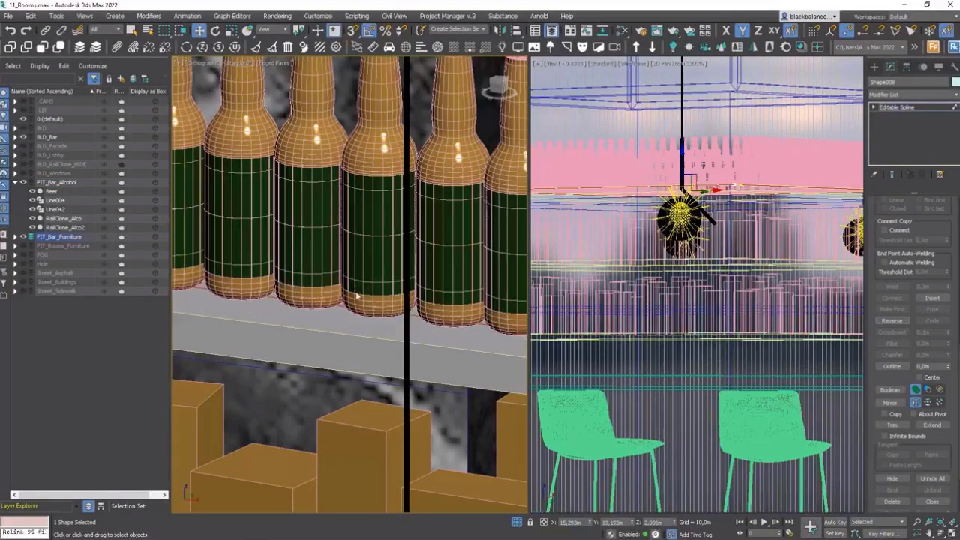
Step: Delete the two leftover test splines, Line004 and Line042, lying away from the bar
scroll(389, 266, "down", 4)
scroll(389, 267, "down", 6)
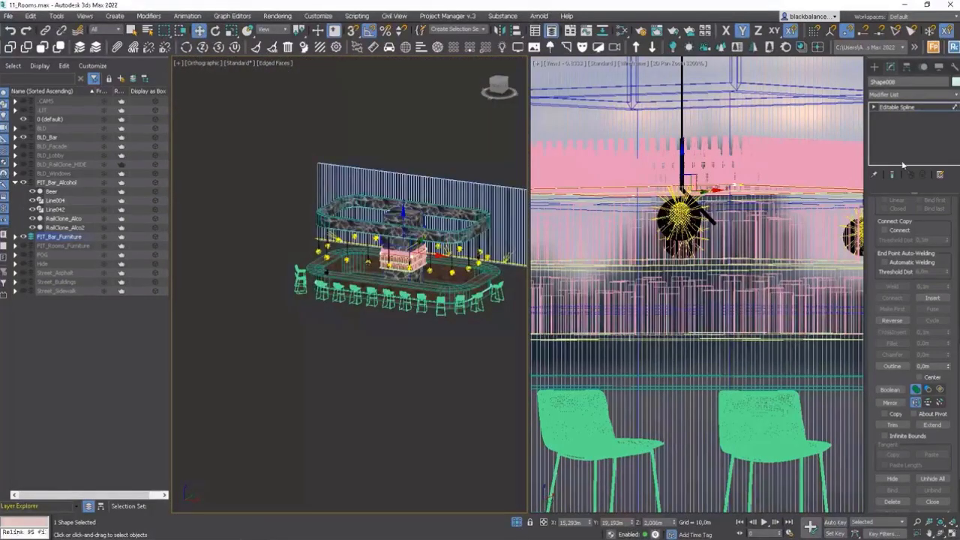
scroll(350, 311, "down", 5)
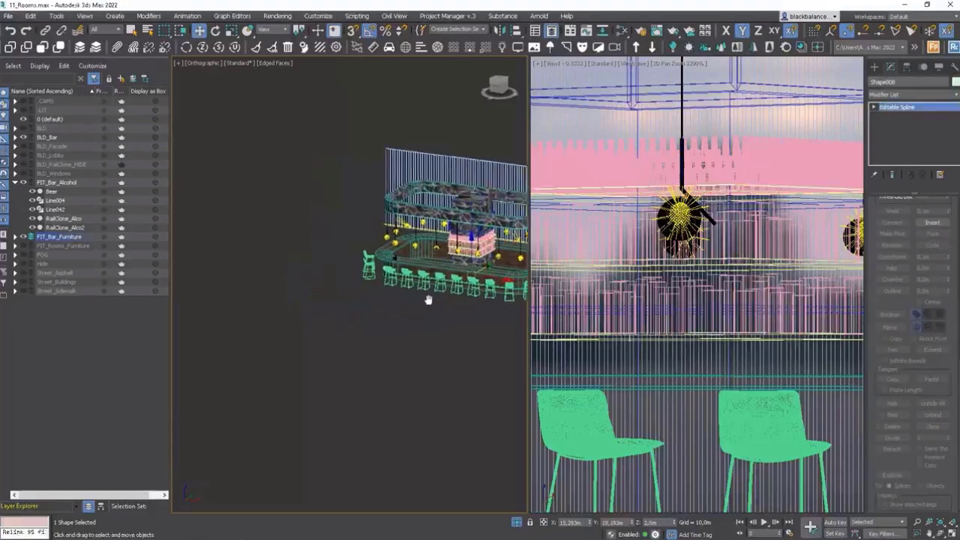
left_click_drag(360, 310, 325, 345)
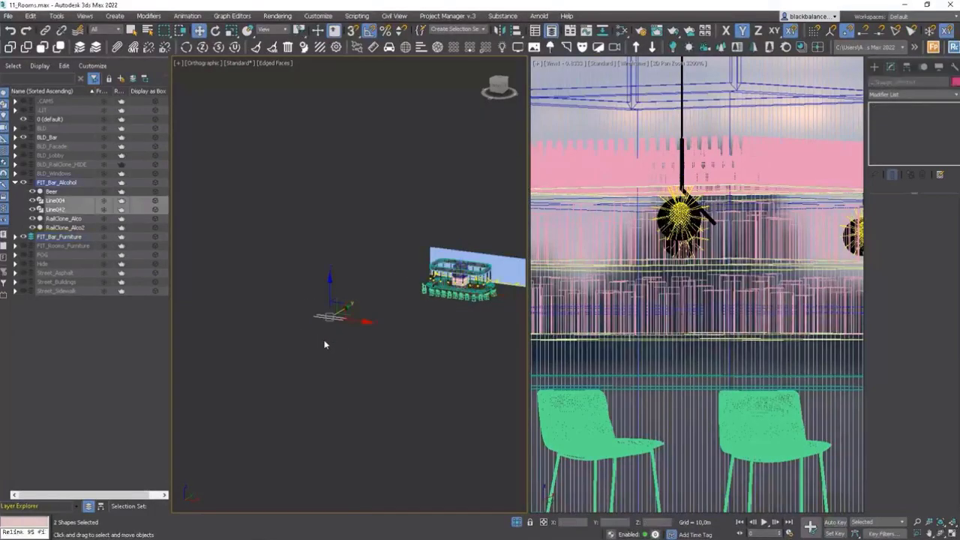
key("Delete")
key("z")
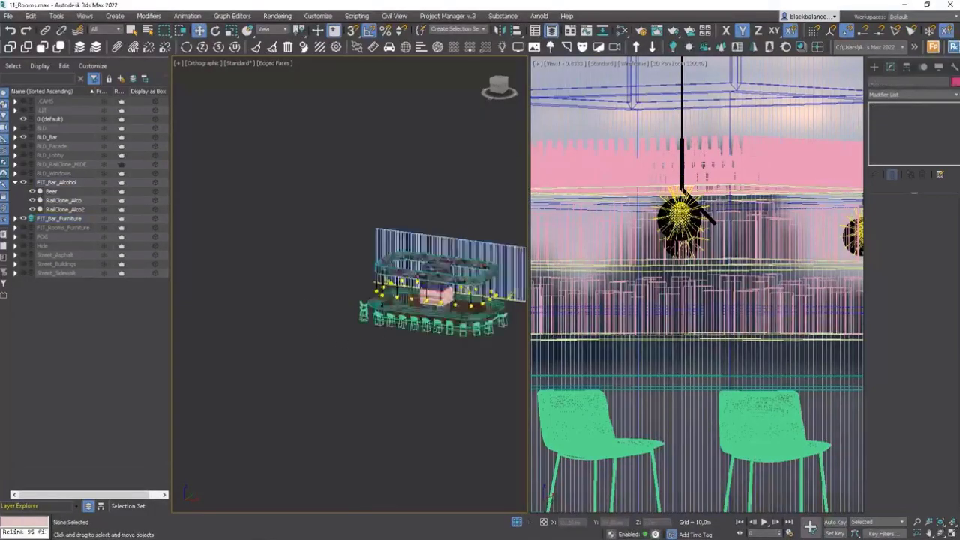
Step: Isolate the shelves together with both RailClone bottle objects and show them from the top in wireframe
scroll(407, 285, "up", 5)
key("F4")
scroll(413, 297, "down", 5)
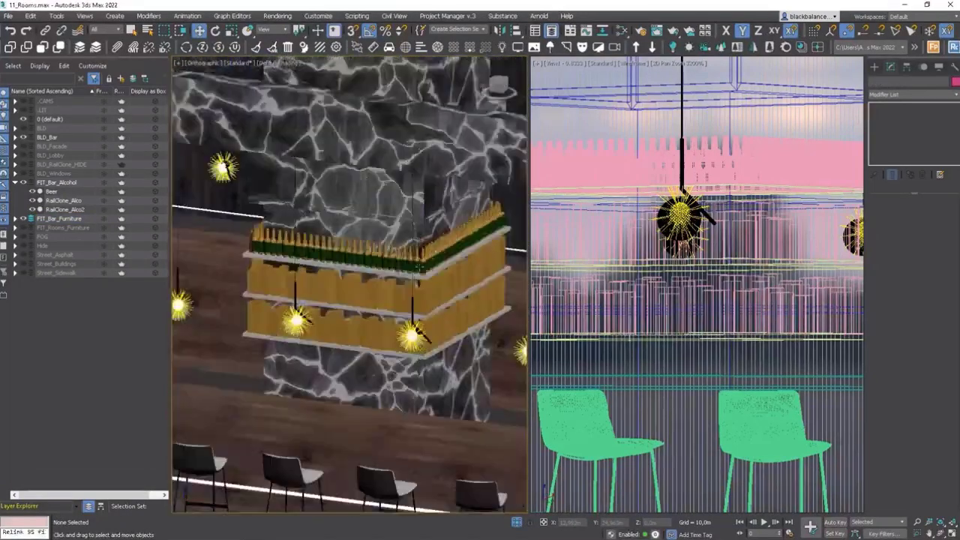
middle_click_drag(414, 298, 447, 283, "alt")
scroll(467, 278, "up", 6)
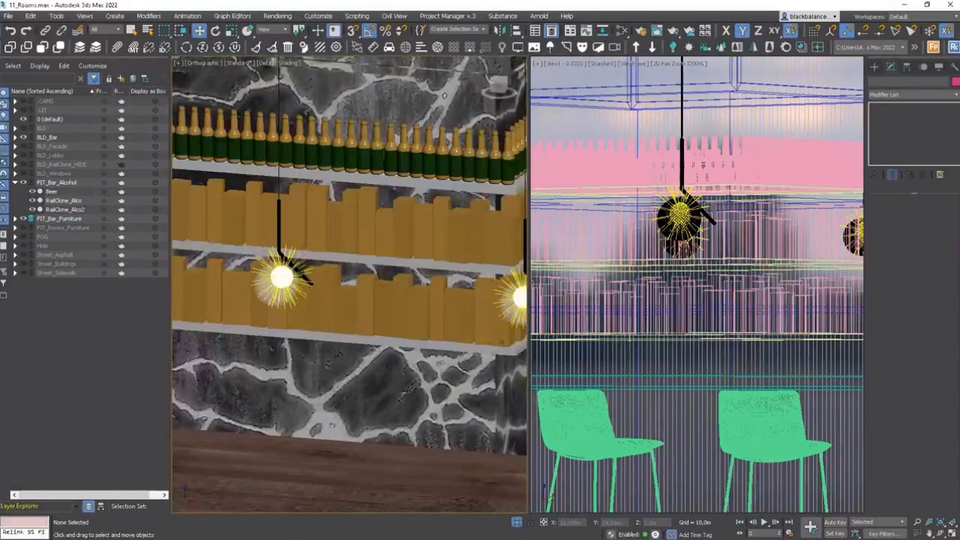
left_click(502, 348)
left_click(439, 226, "ctrl")
left_click(443, 160, "ctrl")
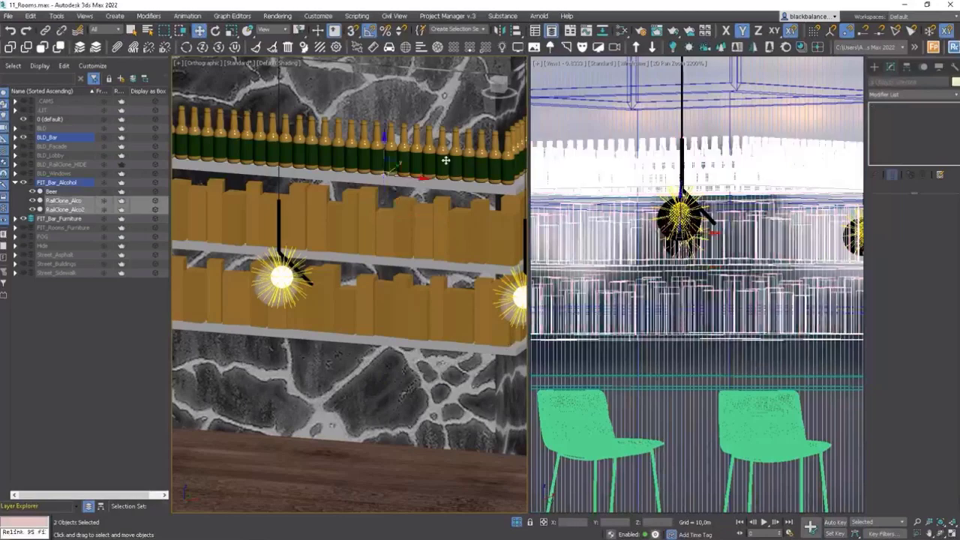
key("alt+q")
key("t")
scroll(472, 399, "up", 8)
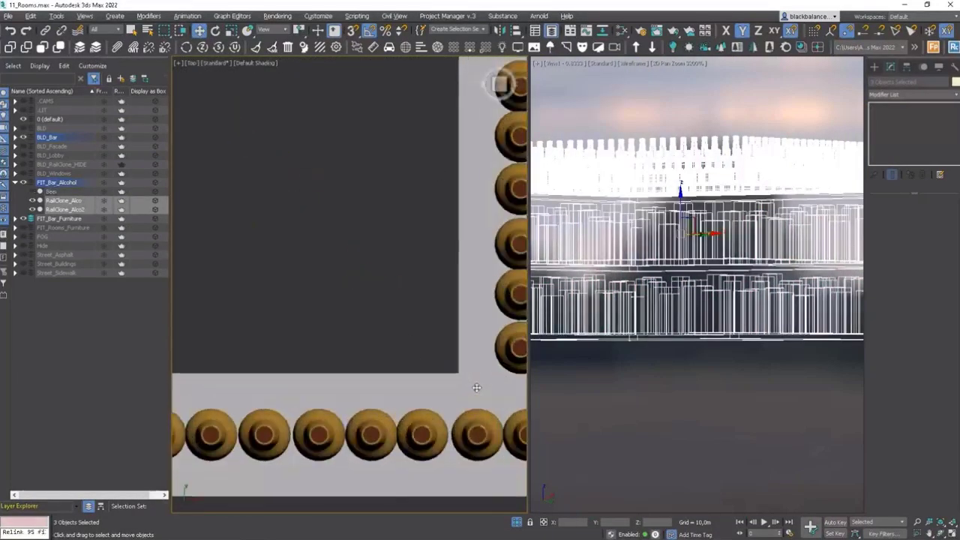
left_click(476, 384)
key("F3")
scroll(481, 379, "down", 6)
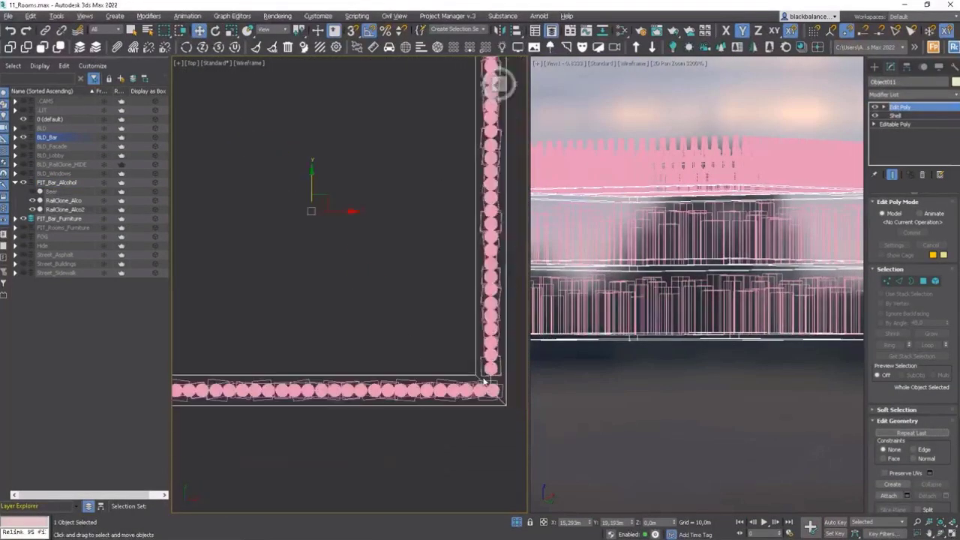
left_click(899, 281)
scroll(475, 392, "up", 6)
key("2")
Step: Set RailClone_Alco's viewport display to Points-Cloud with a density of 100 %
key("q")
left_click(360, 336)
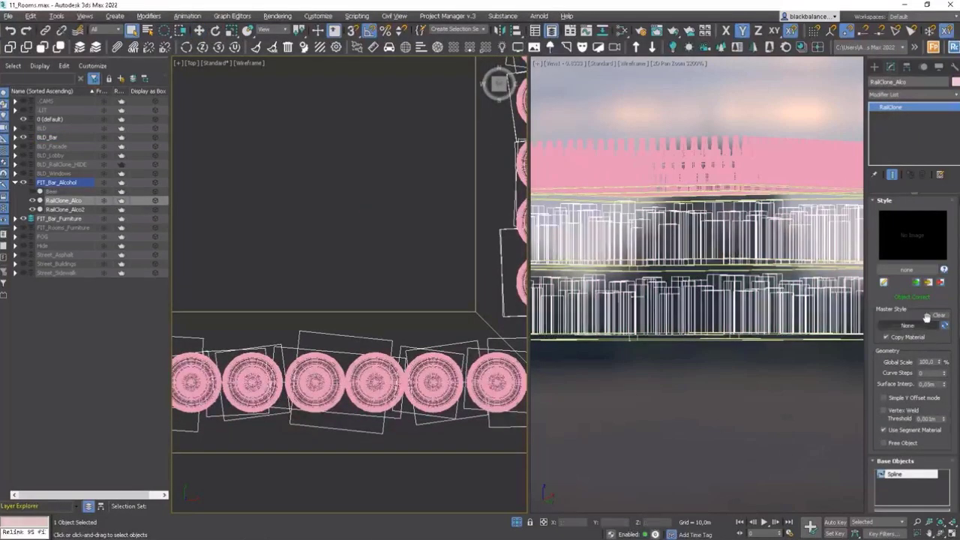
scroll(914, 337, "down", 5)
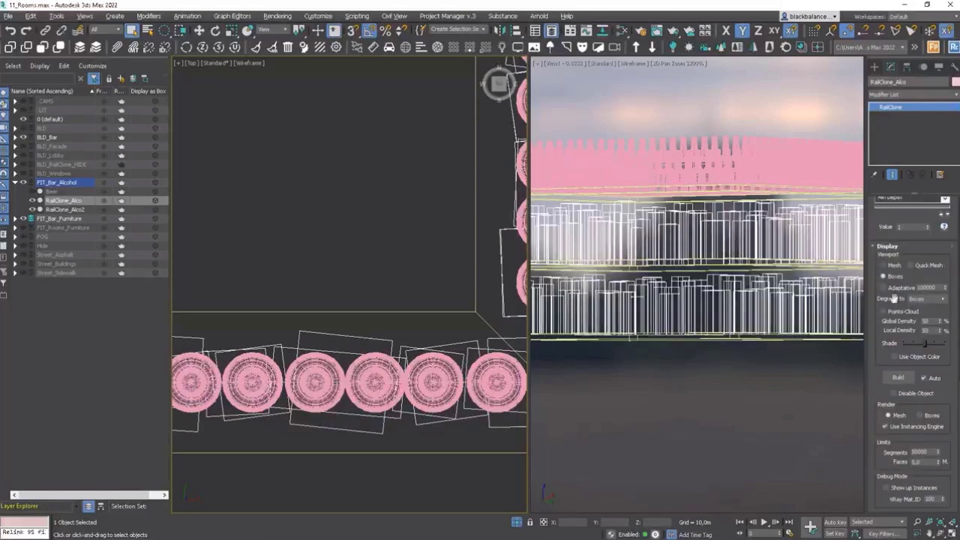
left_click(892, 310)
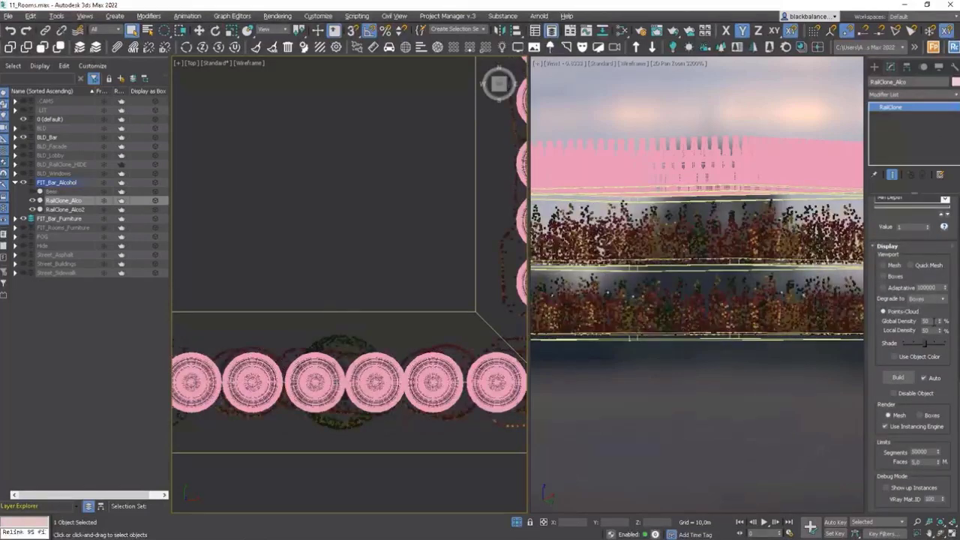
type("100")
key("Tab")
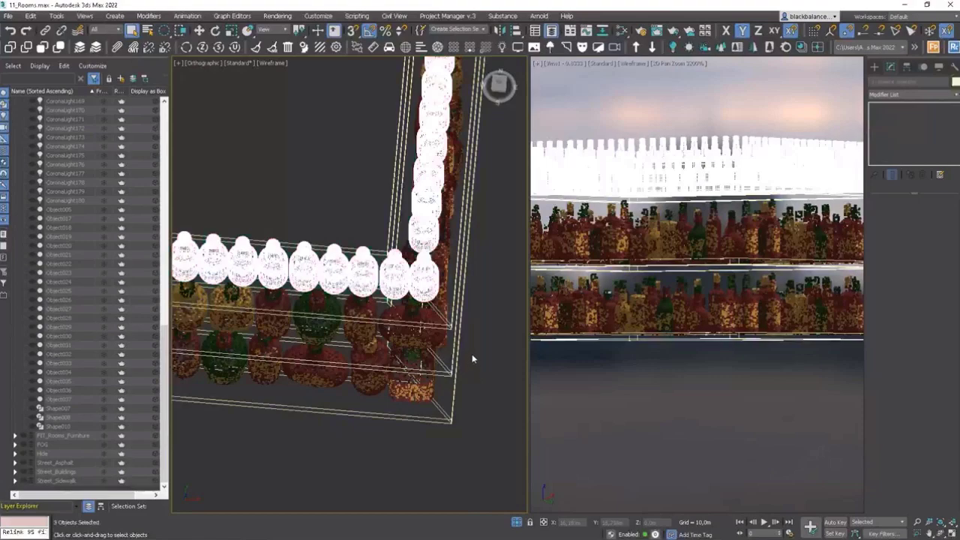
Step: End the current isolation and isolate the shelves and bottles again together with the lower shelves' path shape, Shape010
right_click(473, 358)
left_click(487, 319)
left_click(525, 294)
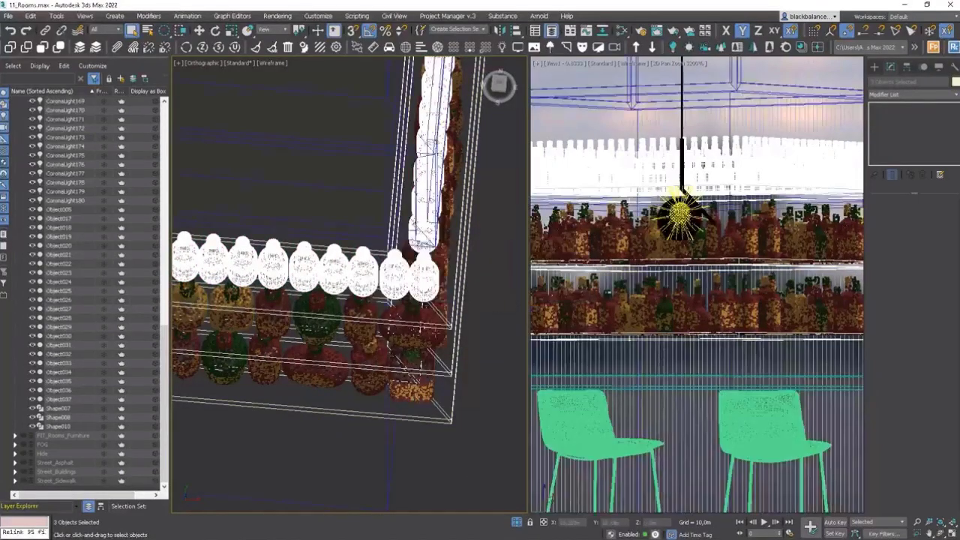
scroll(396, 382, "up", 5)
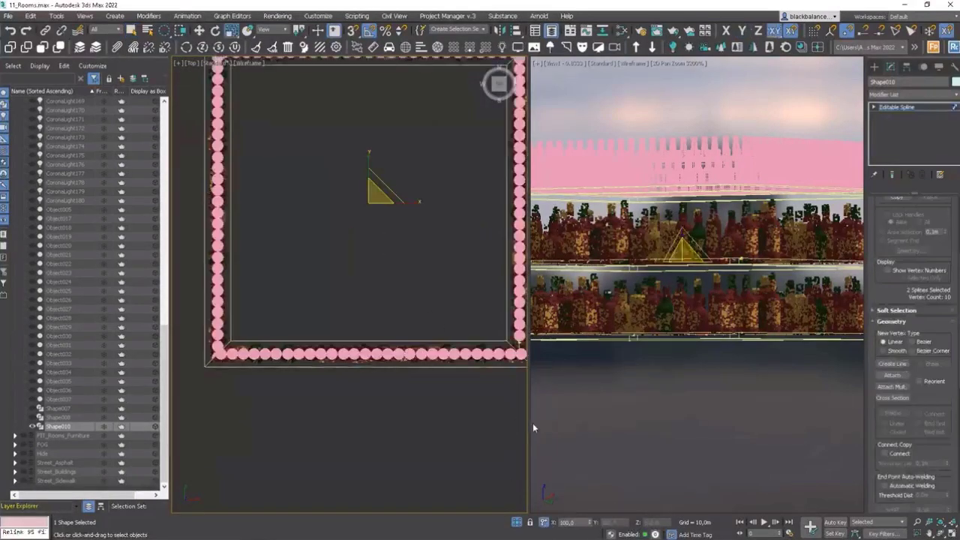
Step: Scale both splines of Shape010 slightly outward in X and Y to bring the bottles nearer the shelf edge
left_click_drag(232, 31, 233, 64)
left_click_drag(582, 522, 515, 521)
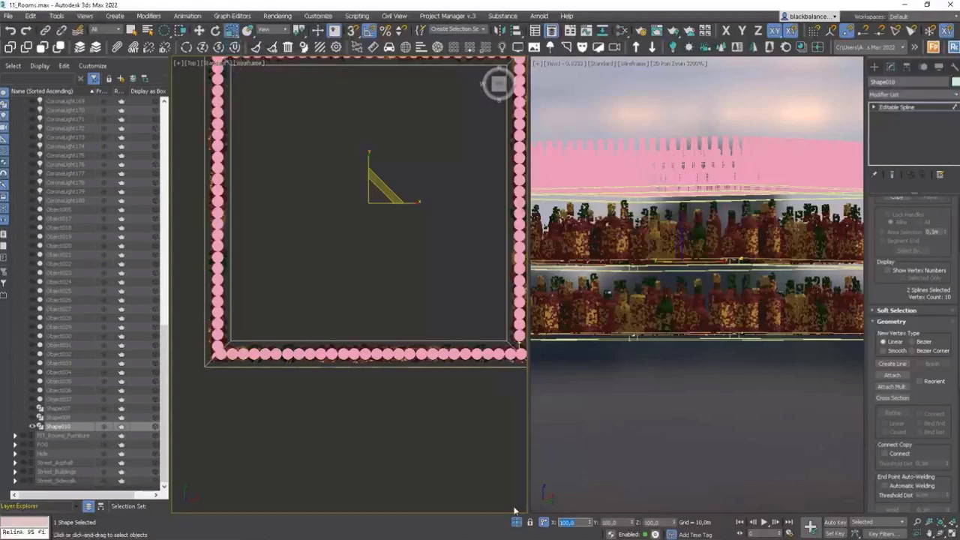
type("100")
key("Tab")
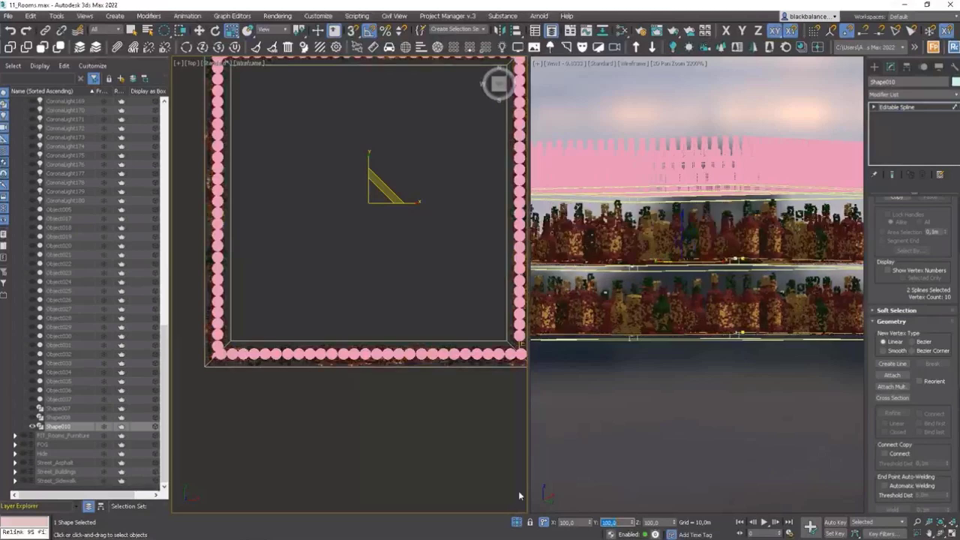
middle_click_drag(490, 305, 463, 318)
left_click(921, 110)
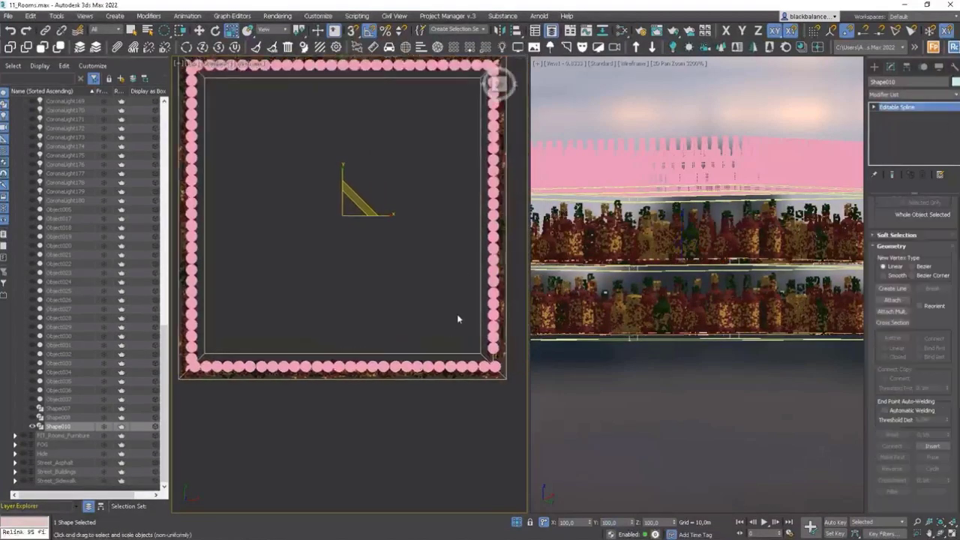
Step: Connect the shelf object's 24 selected edges with one segment, pinch 17 and slide about -11
scroll(459, 323, "up", 6)
left_click(466, 356)
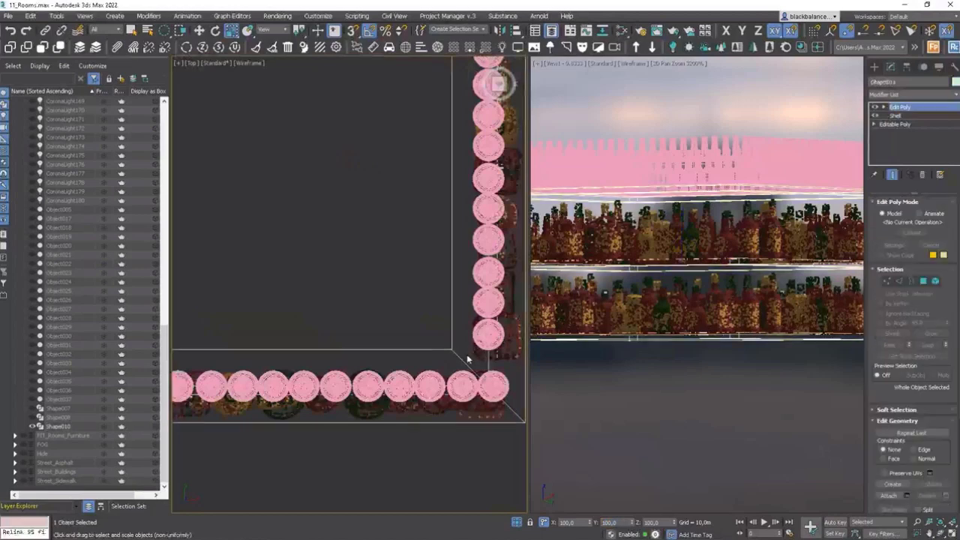
left_click(900, 281)
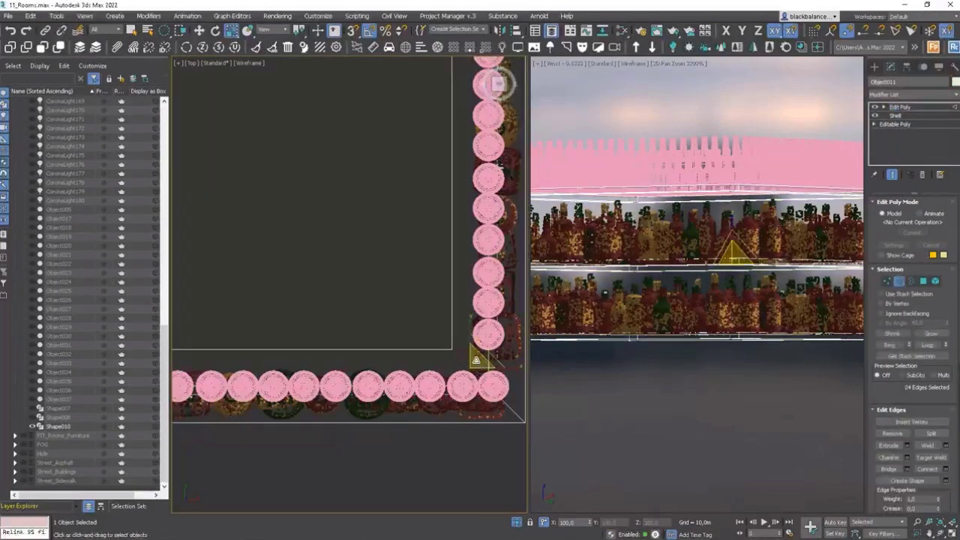
left_click(945, 469)
scroll(68, 199, "up", 15)
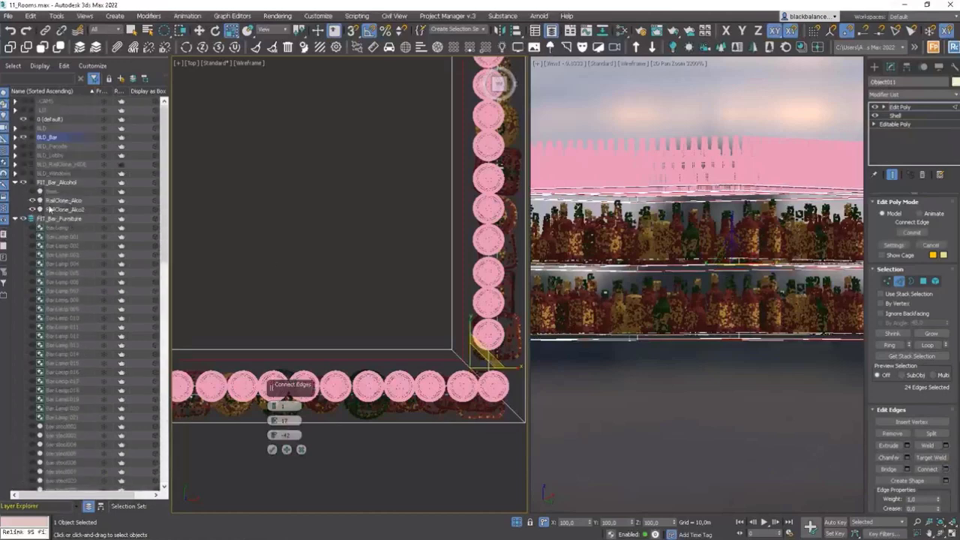
left_click(15, 219)
scroll(487, 373, "up", 2)
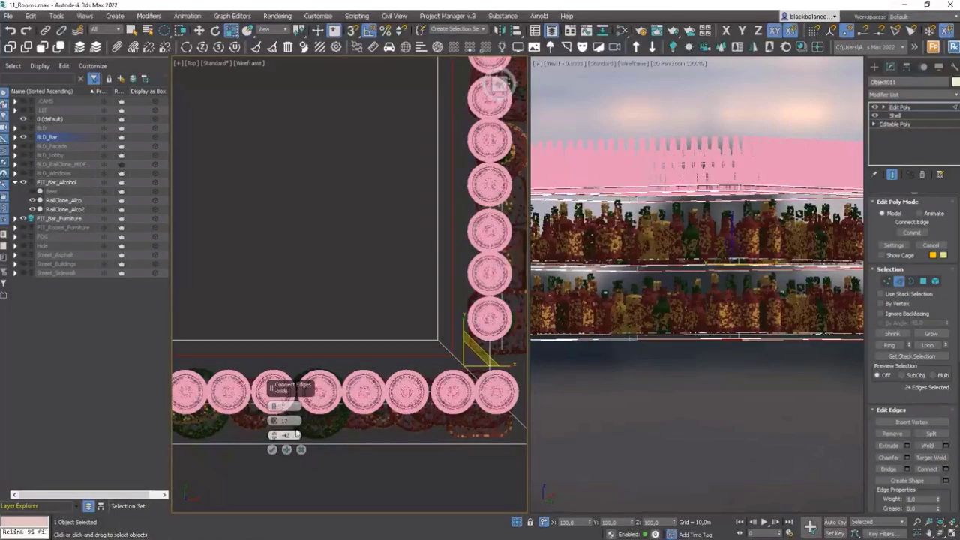
left_click_drag(279, 391, 285, 377)
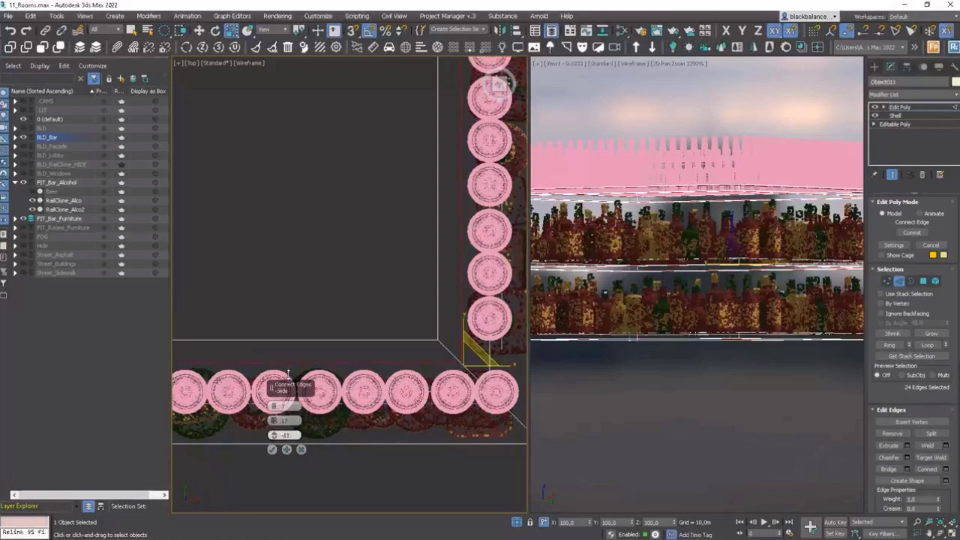
left_click(271, 449)
Step: Connect the 24 ring edges between the shelves' new loop and inner opening with one segment, pinch 17, adjusting its slide
left_click(453, 349)
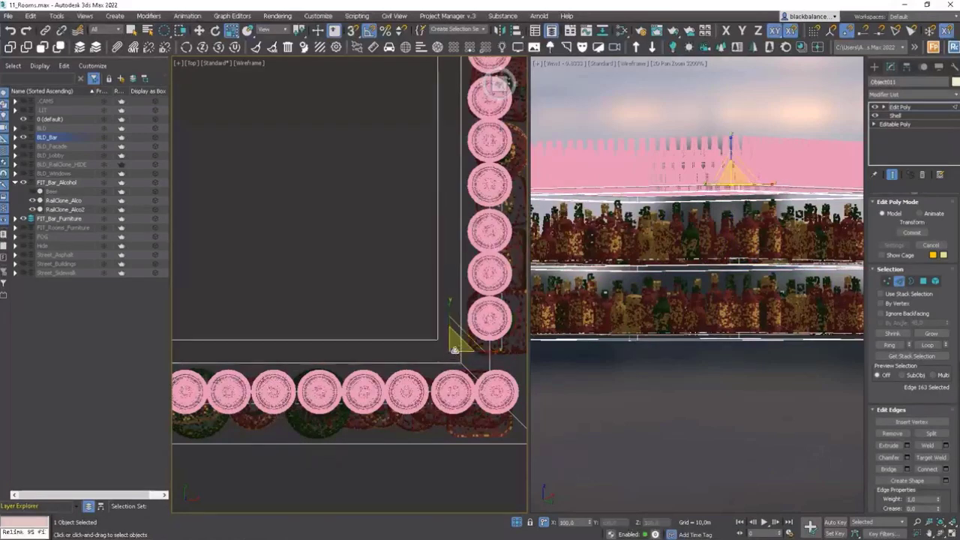
key("q")
left_click_drag(444, 357, 464, 337)
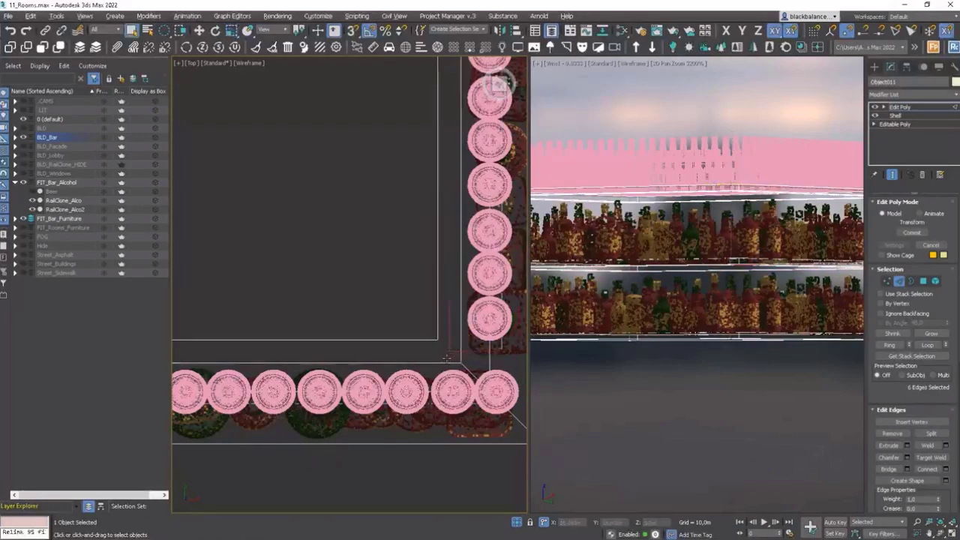
left_click(946, 469)
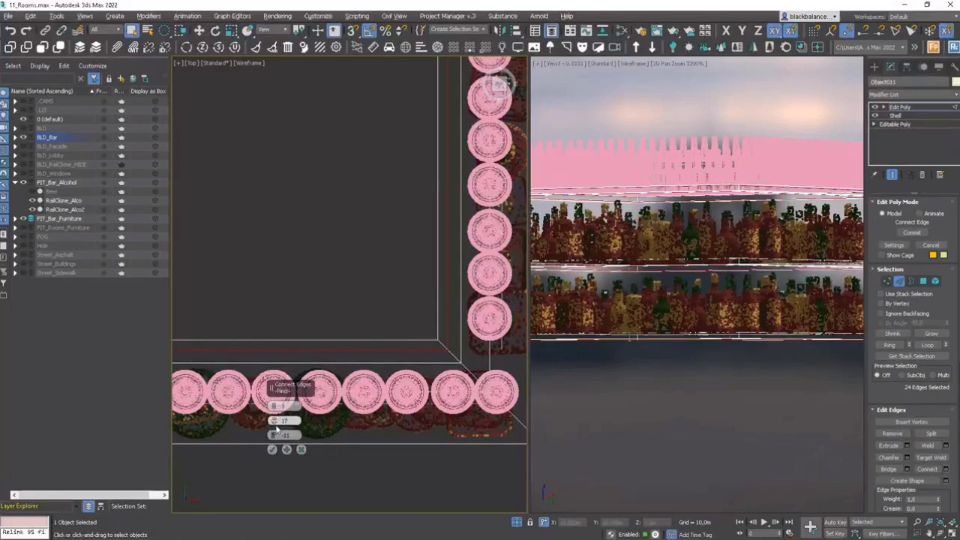
left_click_drag(275, 435, 281, 468)
left_click(273, 450)
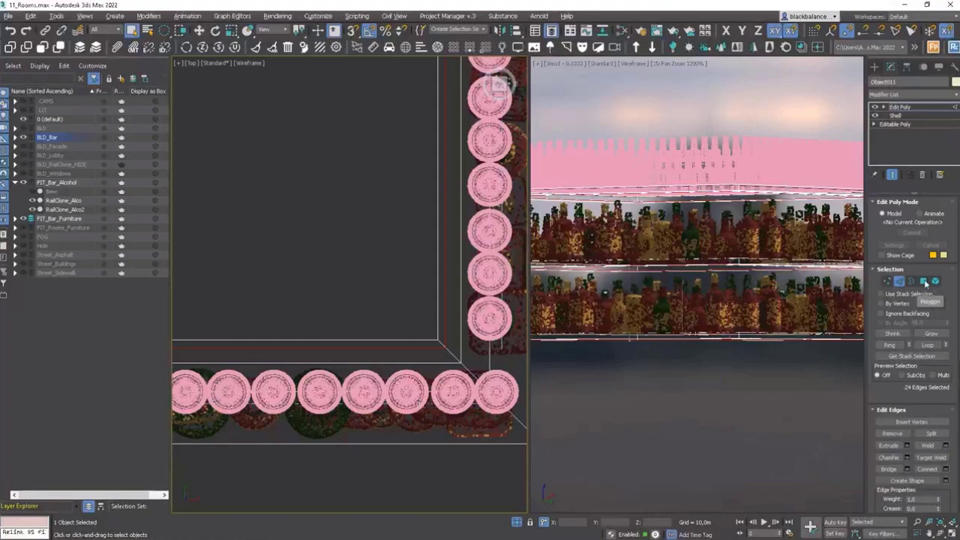
Step: Isolate the shelves with shaded edged faces and select the narrow four-polygon strip around the top shelf's inner opening
left_click(926, 282)
left_click(445, 352)
scroll(456, 343, "down", 8)
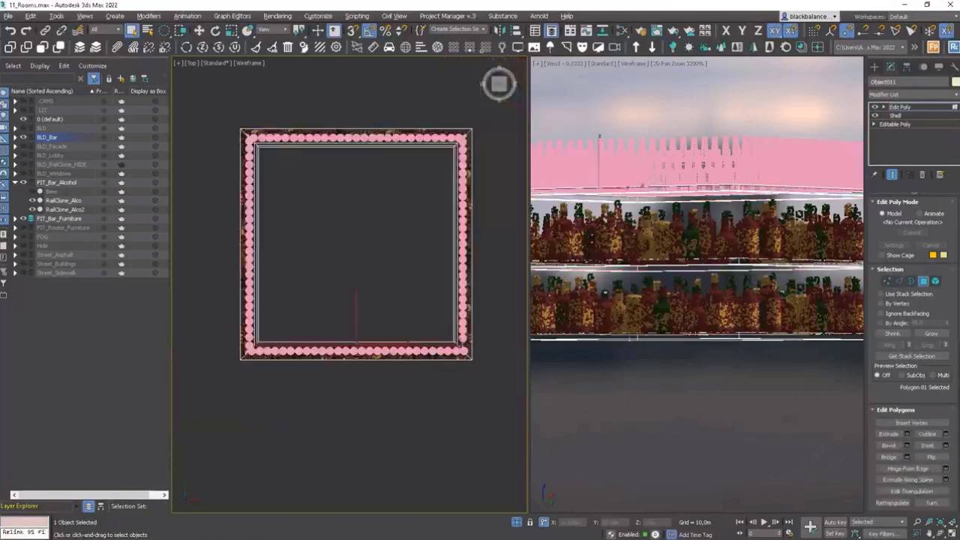
middle_click_drag(465, 351, 448, 313, "alt")
key("alt+q")
scroll(474, 351, "up", 4)
middle_click_drag(477, 351, 414, 356)
key("F3")
scroll(414, 356, "up", 5)
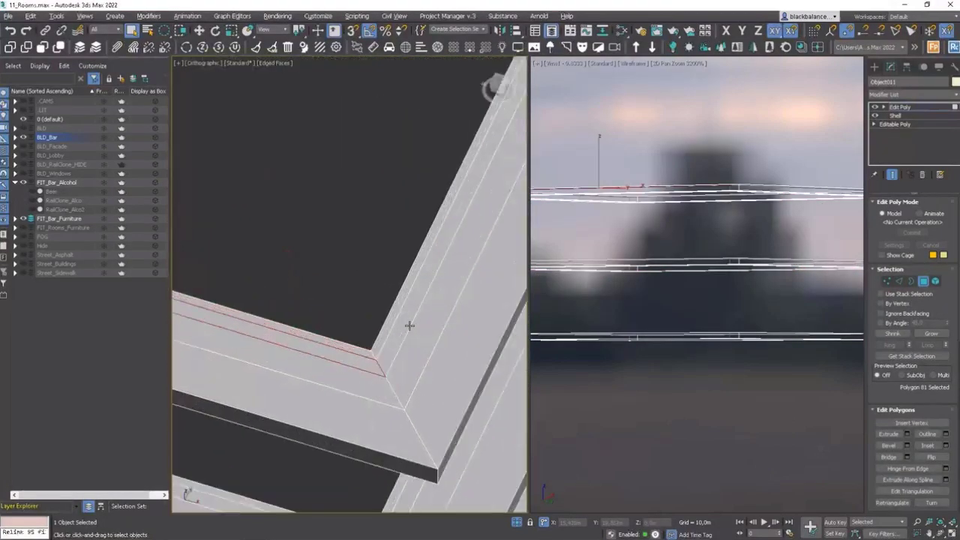
left_click(404, 326, "ctrl")
scroll(404, 326, "down", 5)
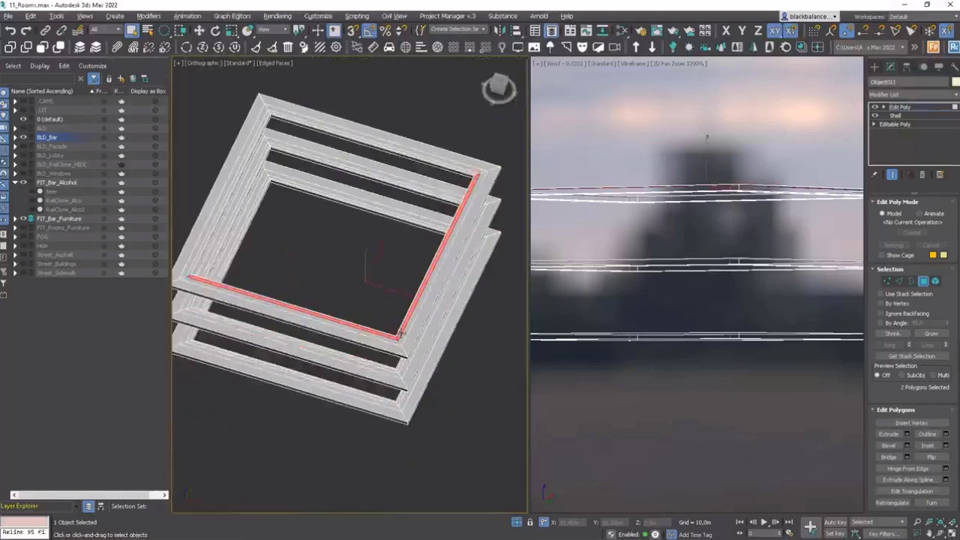
left_click(447, 186, "shift")
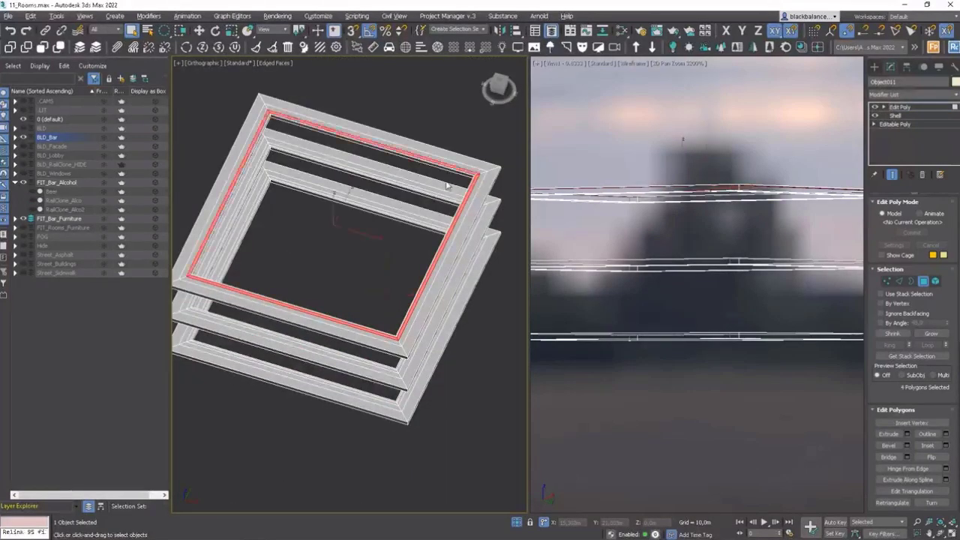
Step: Extend the polygon selection to the matching narrow strips around the inner openings of the middle and bottom shelves
scroll(343, 393, "up", 5)
left_click(347, 384, "ctrl")
left_click(370, 381, "ctrl")
left_click(352, 478, "ctrl")
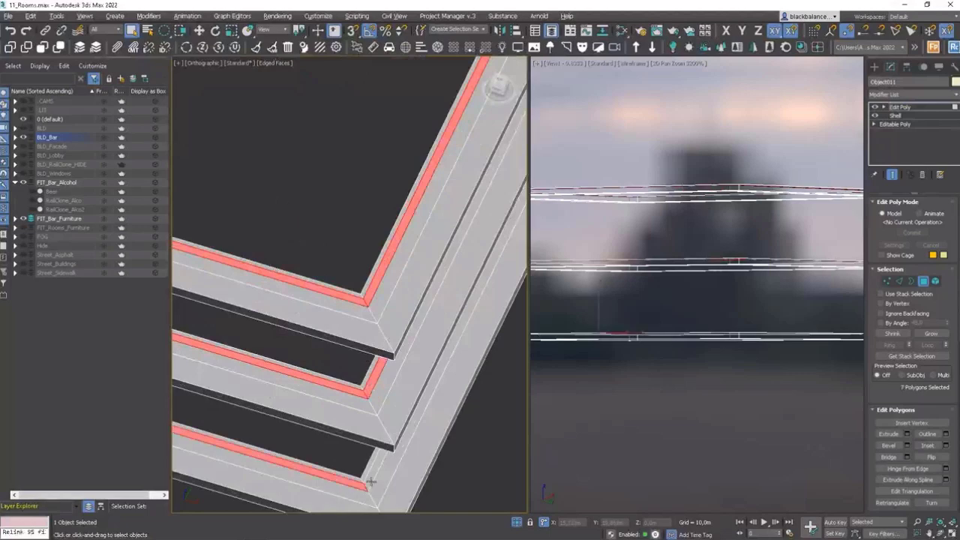
left_click(371, 481, "ctrl")
key("alt+l")
scroll(392, 447, "down", 6)
middle_click_drag(393, 446, 420, 354, "alt")
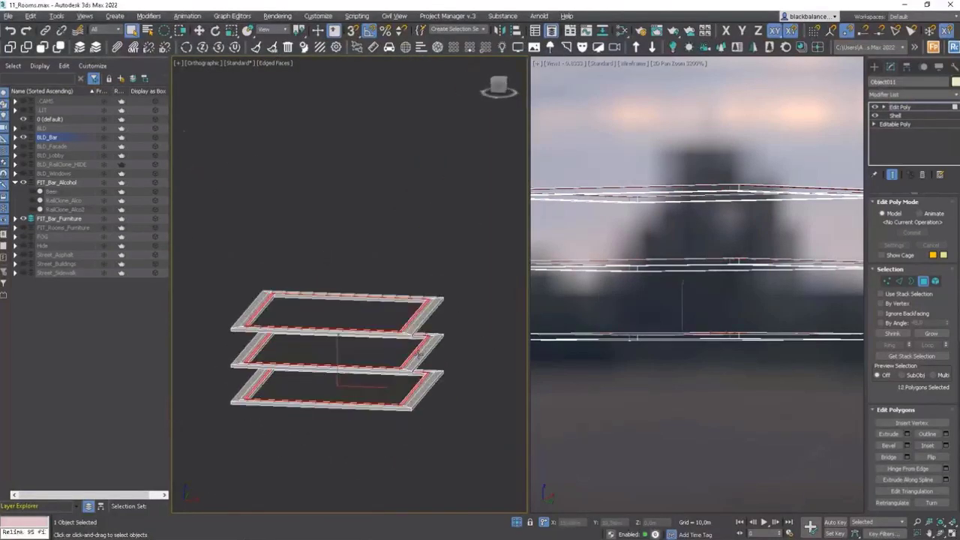
Step: Extrude the 12 selected strip polygons downward to sink a shallow groove into each shelf
scroll(420, 354, "up", 5)
left_click(906, 434)
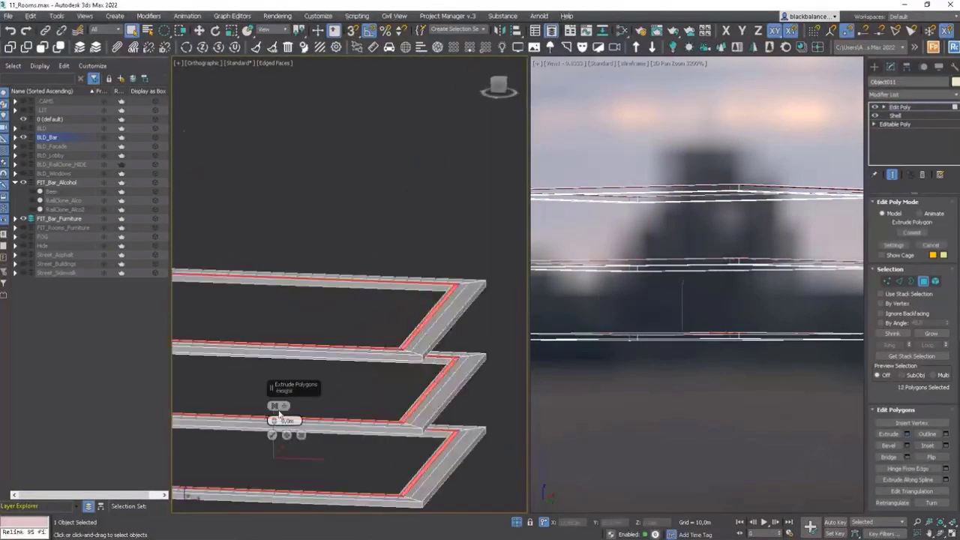
left_click_drag(275, 421, 275, 430)
middle_click_drag(409, 348, 433, 359, "alt")
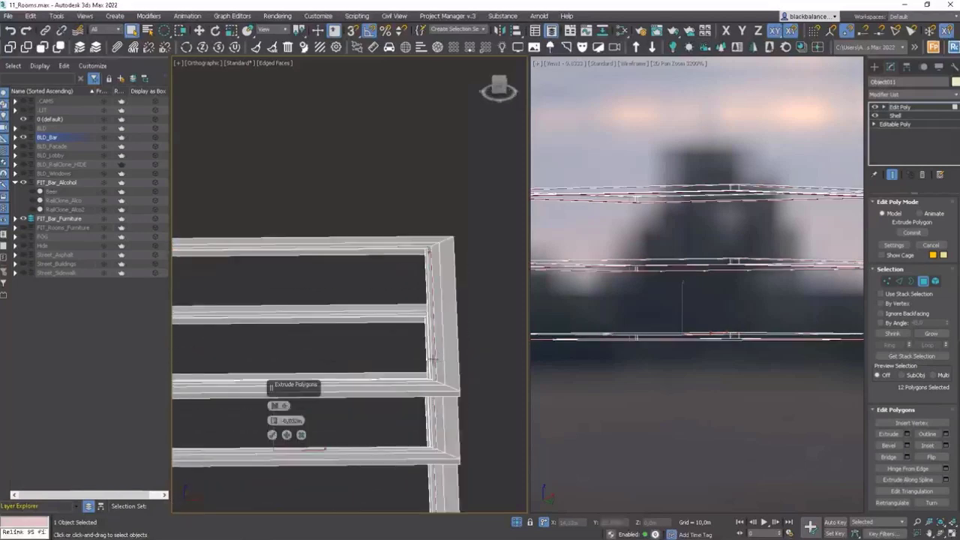
scroll(432, 359, "up", 4)
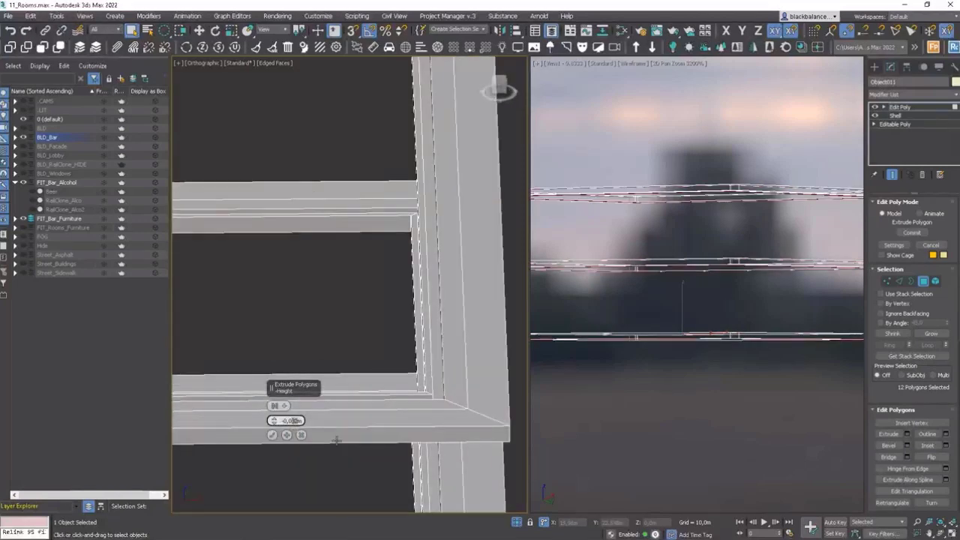
middle_click_drag(336, 439, 413, 238, "alt")
left_click(272, 435)
scroll(307, 330, "down", 5)
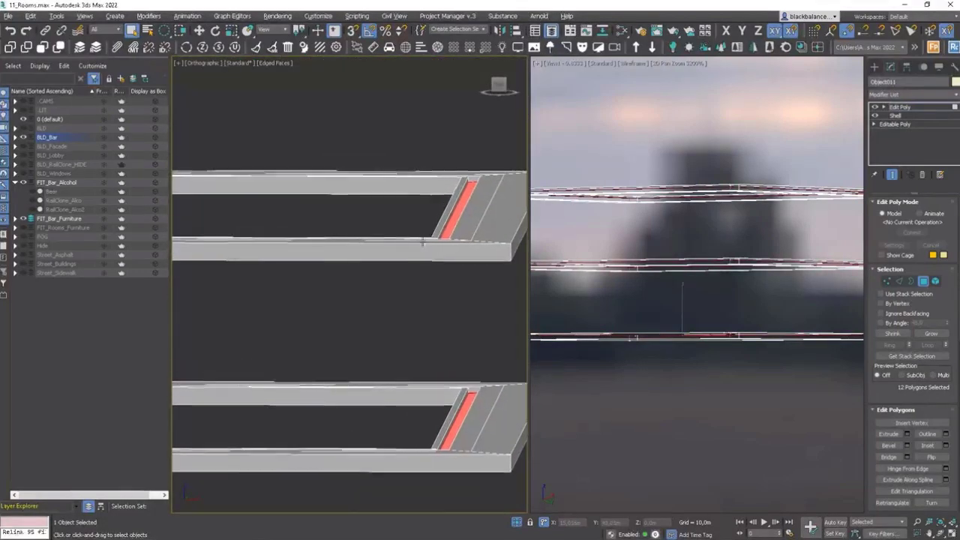
Step: Clone the selected groove polygons along Z into a separate object named Alcohol Light, and select that object
key("w")
scroll(321, 332, "up", 5)
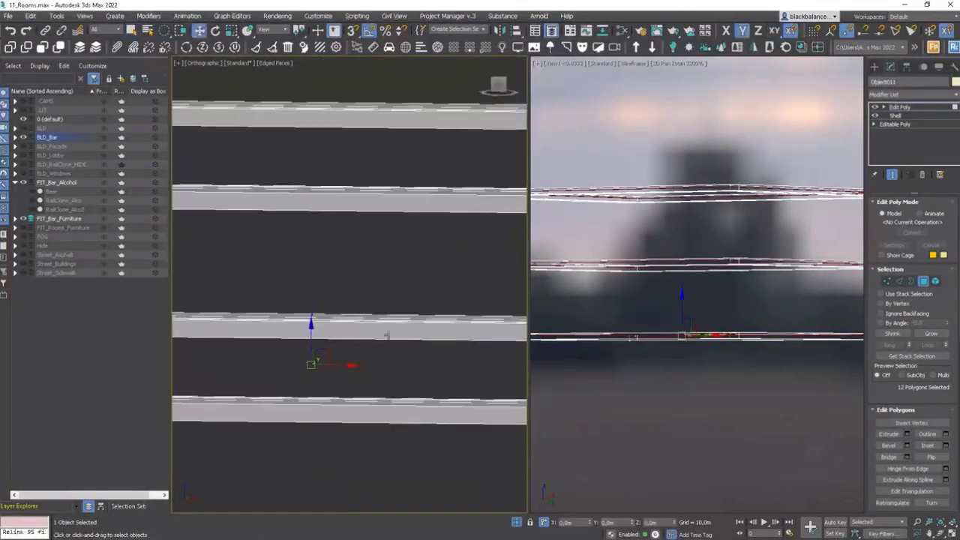
middle_click_drag(408, 334, 202, 338)
scroll(447, 345, "up", 6)
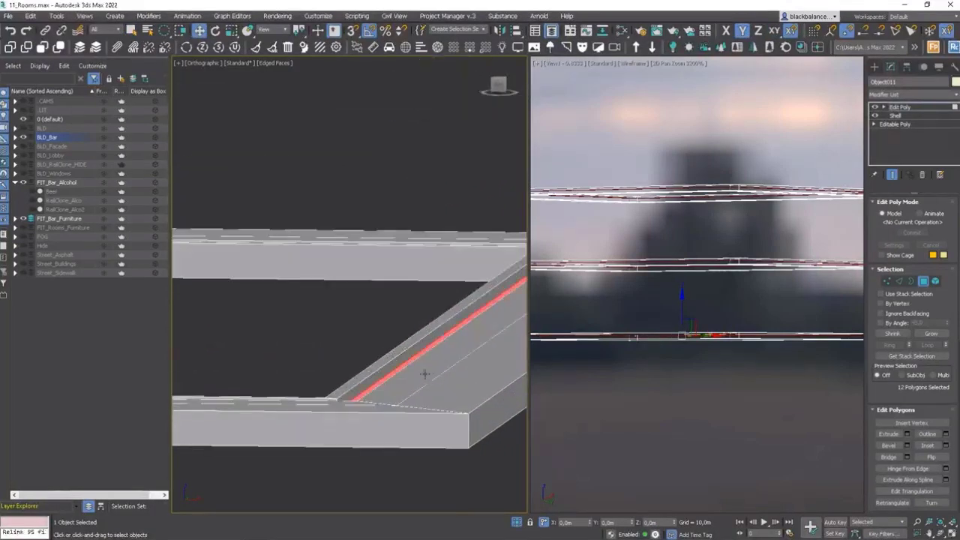
left_click_drag(689, 303, 688, 305, "shift")
left_click(454, 262)
left_click(529, 277)
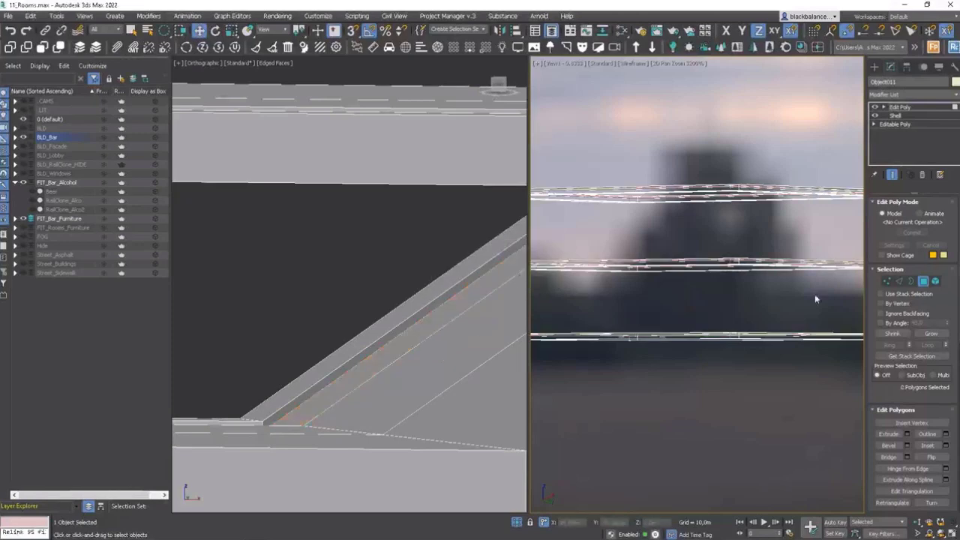
left_click(934, 281)
left_click(359, 380)
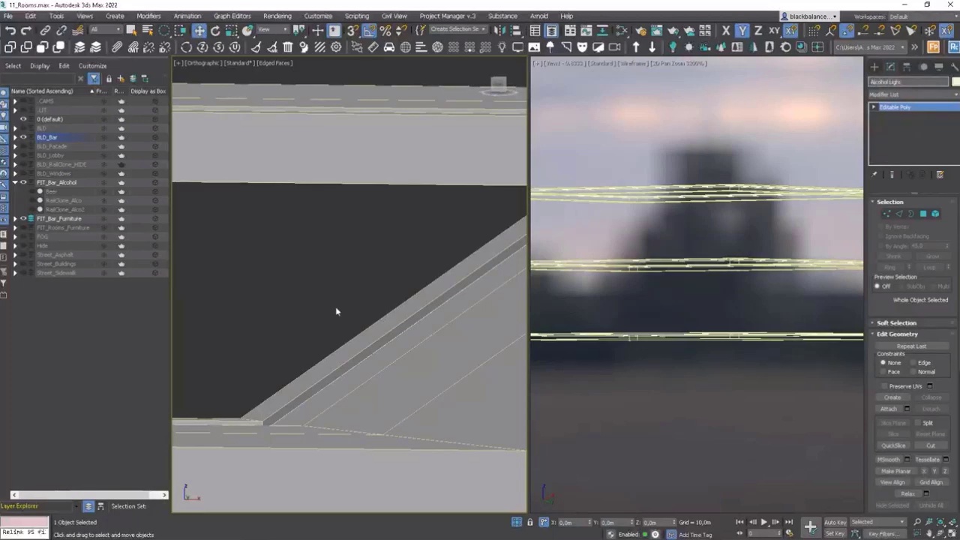
middle_click_drag(336, 311, 338, 305)
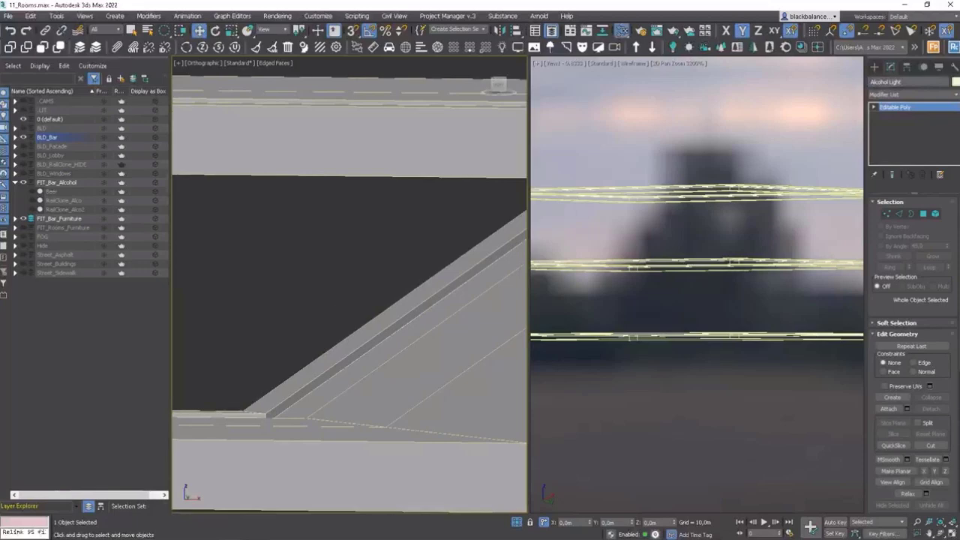
Step: Assign the CoronaLightMtl material from the Street material view to the Alcohol Light strips
key("m")
scroll(556, 224, "down", 5)
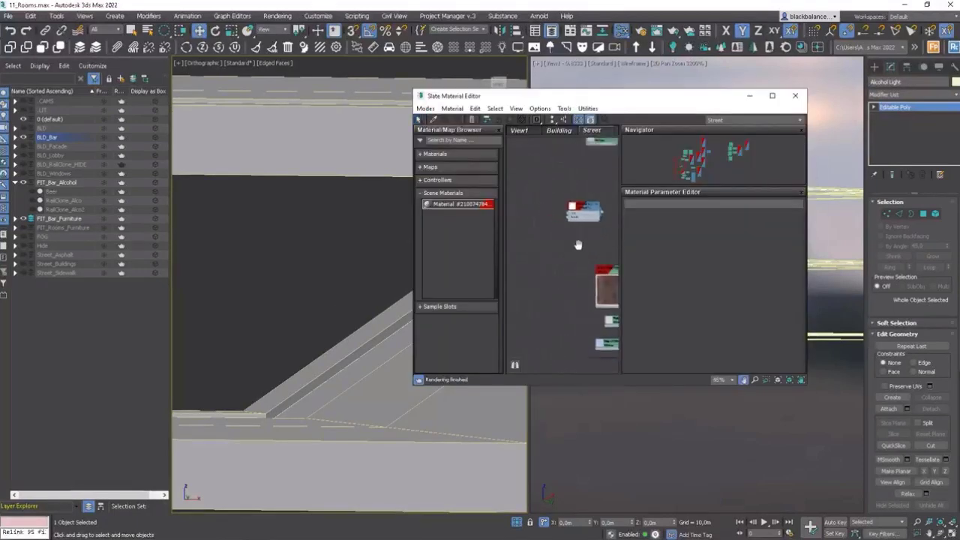
right_click(514, 246)
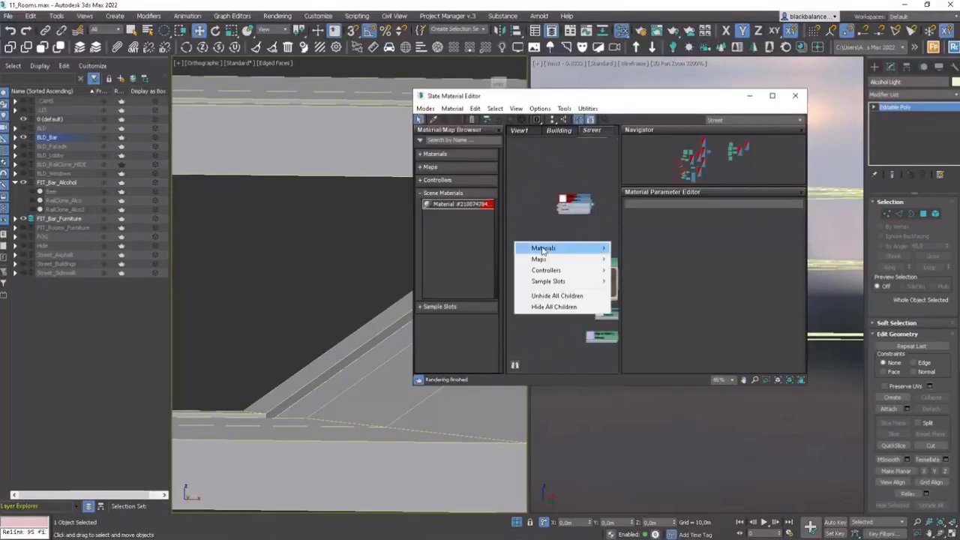
double_click(574, 203)
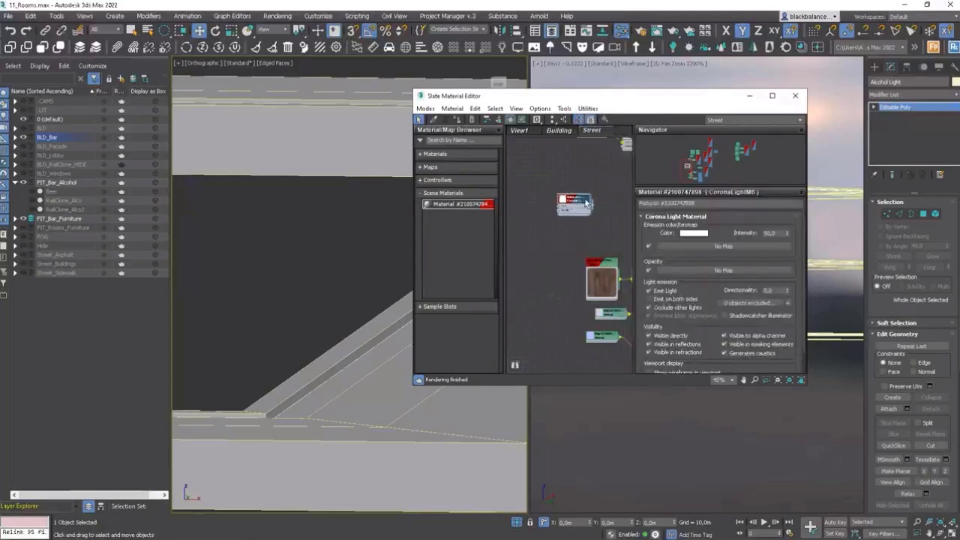
left_click(462, 120)
left_click(795, 95)
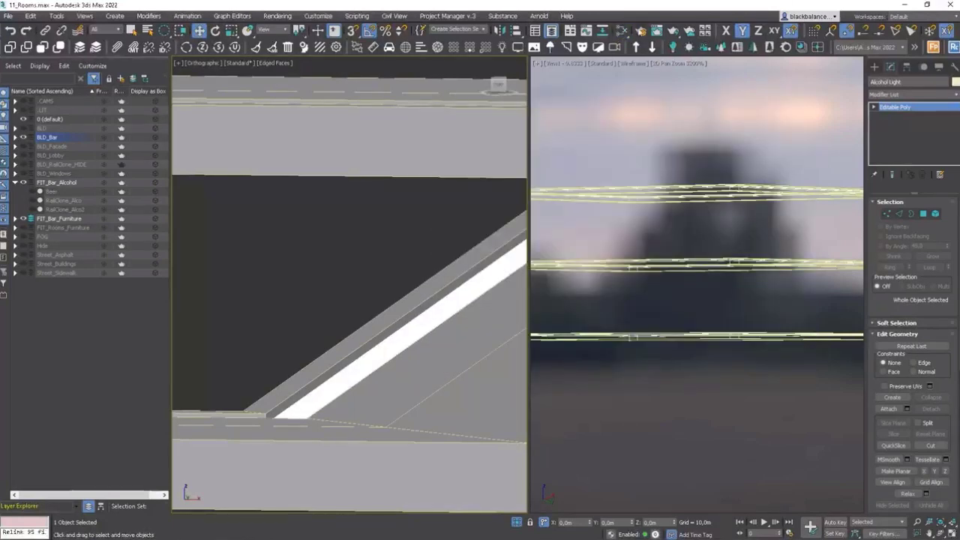
Step: Add a CShading_LightSelect render element in the render setup
left_click(641, 30)
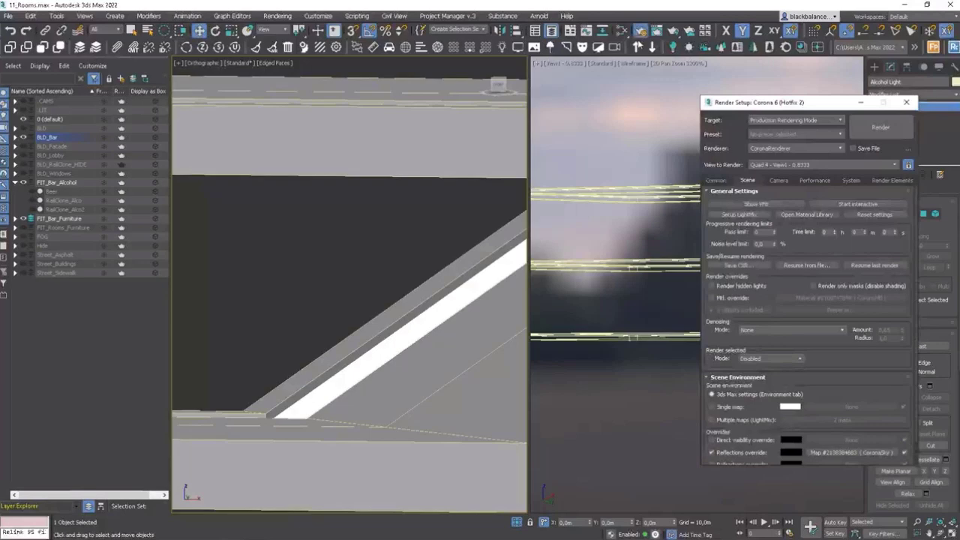
left_click(897, 180)
left_click(742, 217)
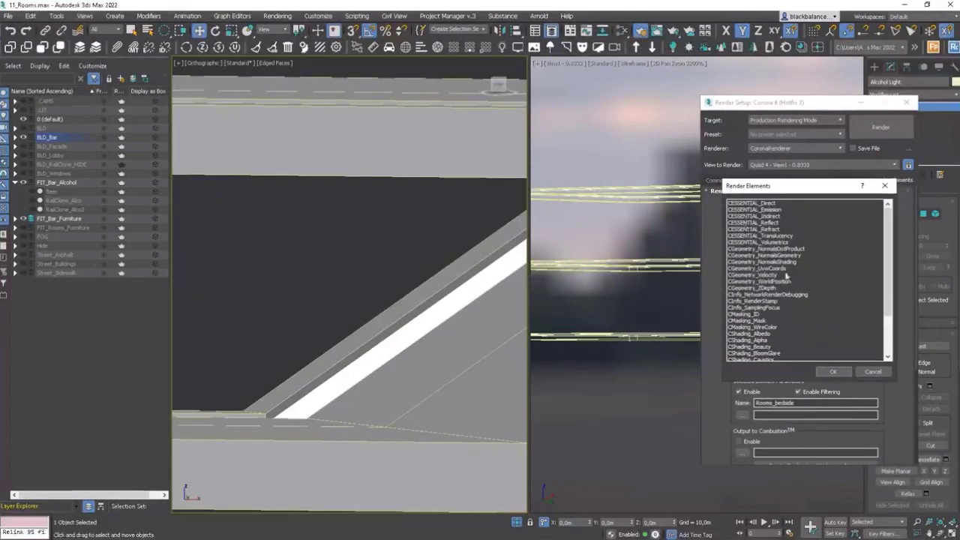
scroll(785, 277, "down", 3)
double_click(763, 327)
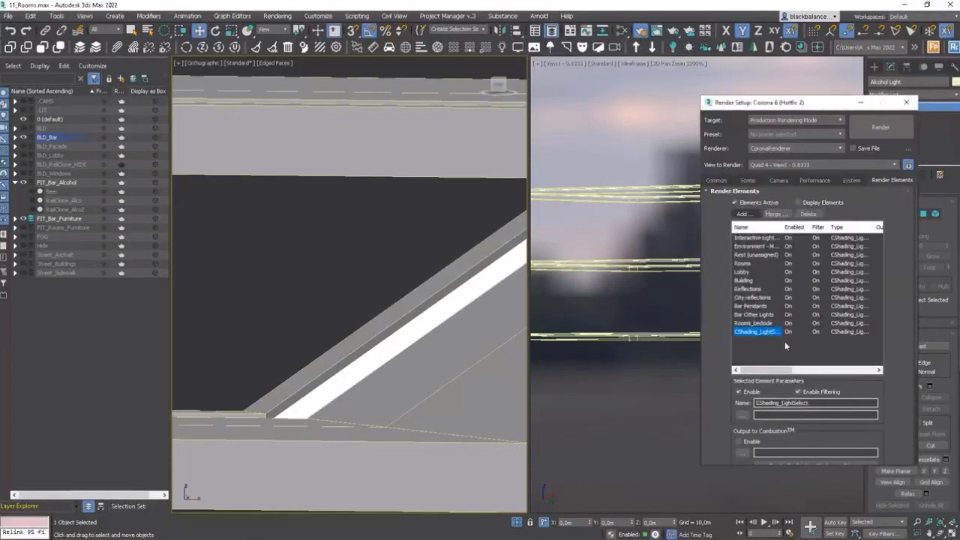
Step: Include the Alcohol Light object in the new light-select element and name the element Bar Alcohol
scroll(895, 431, "down", 5)
left_click(903, 373)
scroll(906, 327, "up", 5)
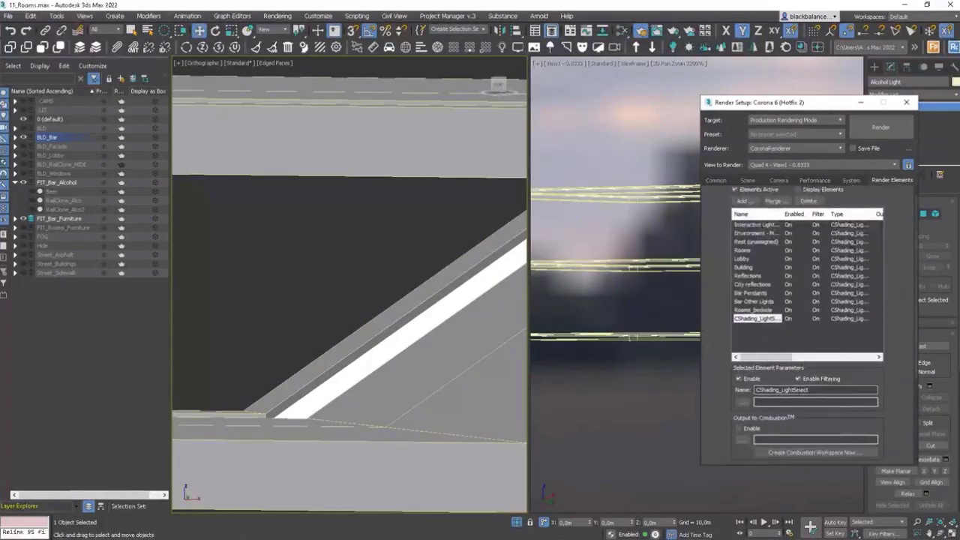
left_click_drag(829, 390, 658, 395)
type("Bar Alcohol")
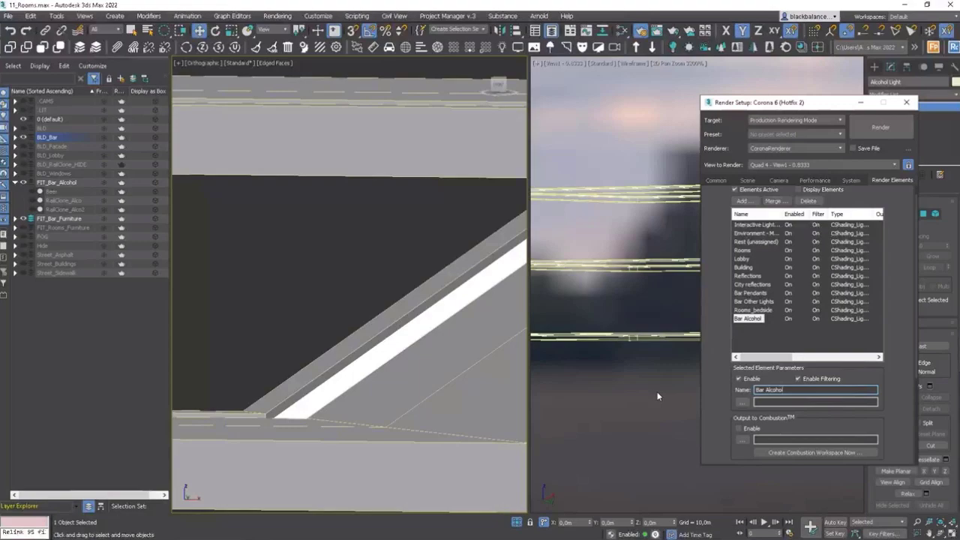
left_click(616, 419)
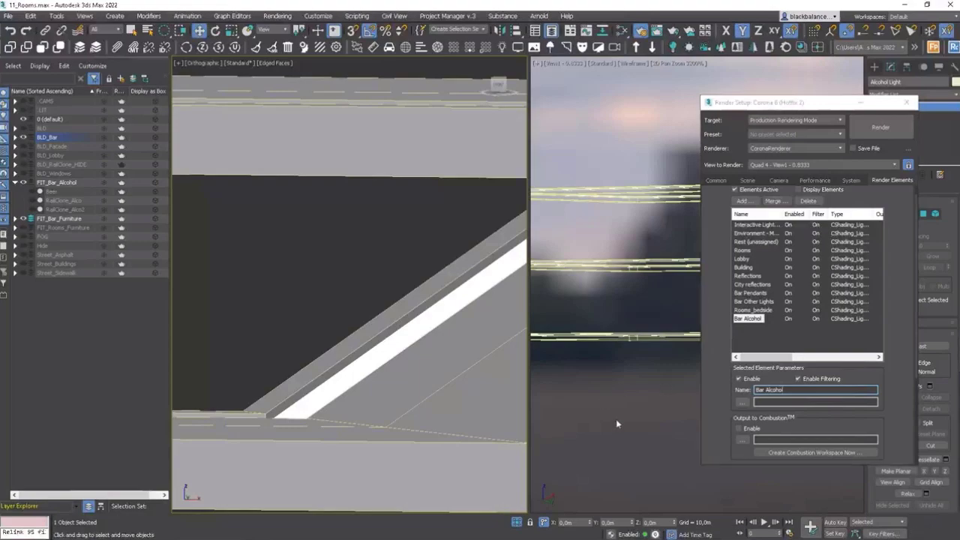
left_click(907, 102)
Step: Bring the hidden bottles and the rest of the bar scene back into view
right_click(679, 295)
left_click(697, 261)
left_click(526, 291)
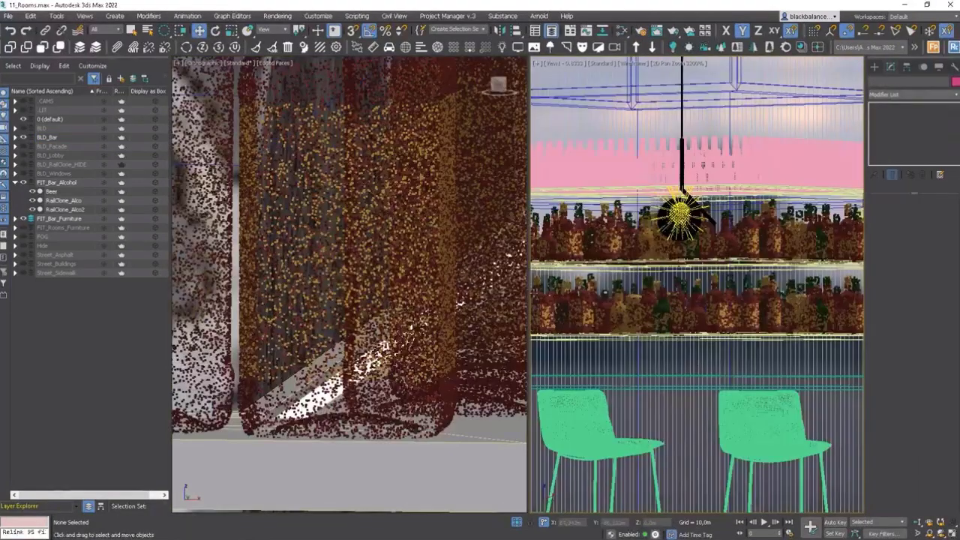
Step: Start a Corona interactive render of View1, dismissing the error window and moving the frame buffer aside
scroll(668, 288, "up", 4)
right_click(669, 285)
left_click(651, 269)
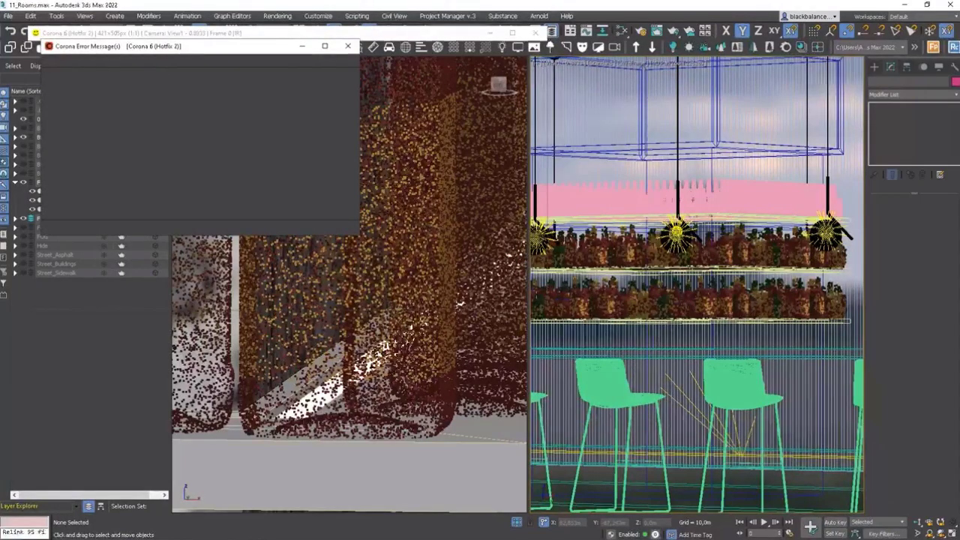
left_click(348, 46)
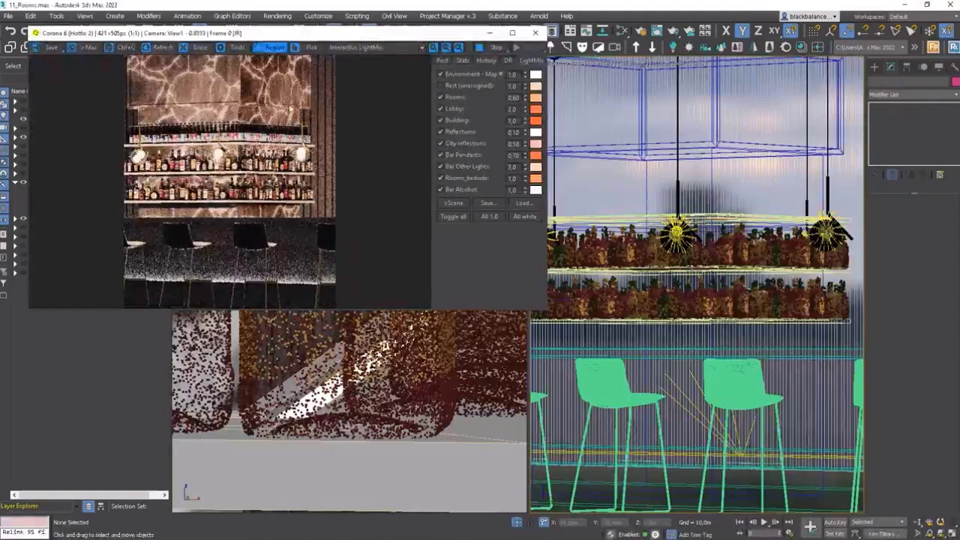
left_click_drag(337, 35, 471, 85)
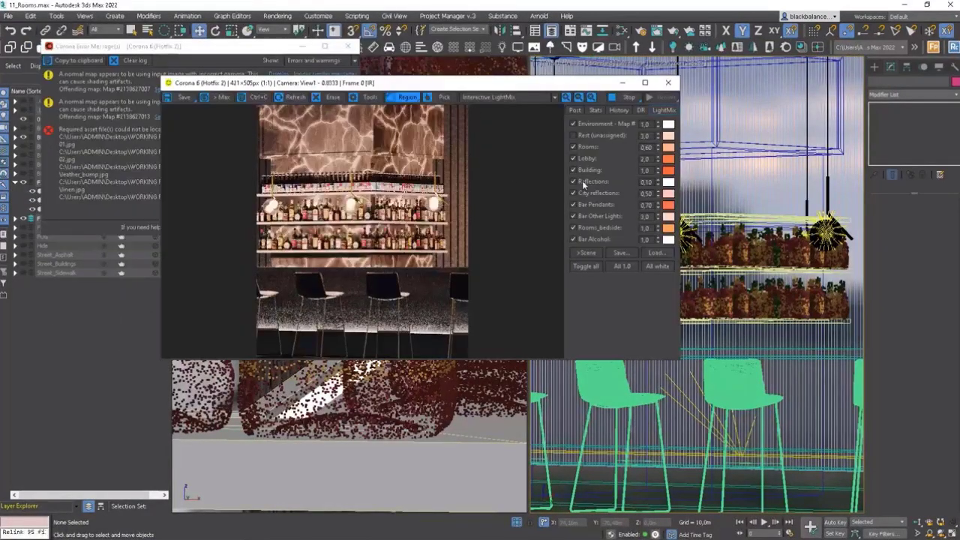
Step: Disable the Rooms_bedside, Bar Other Lights, Bar Pendants, City reflections, Reflections, Building, Lobby and Rooms lights in the LightMix
left_click(574, 227)
left_click(574, 217)
left_click(574, 204)
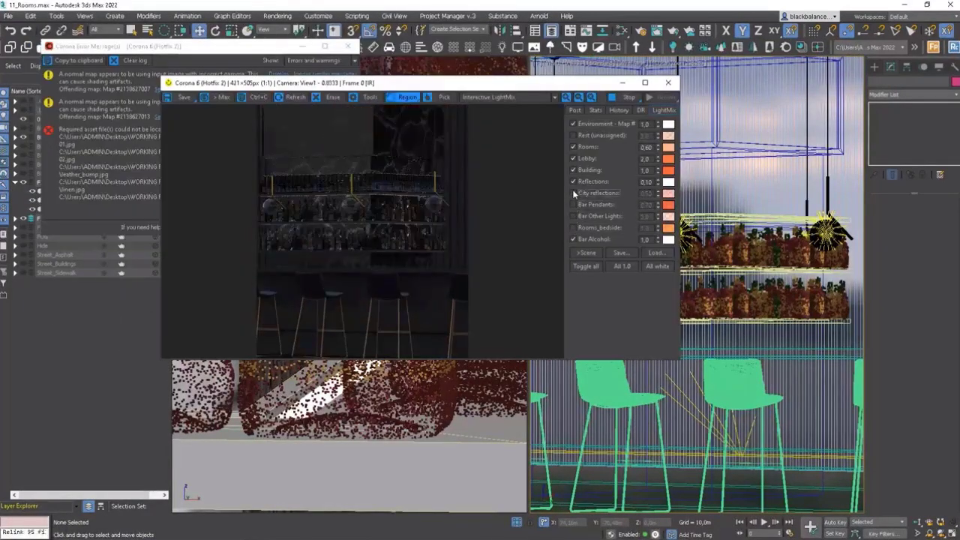
left_click(573, 182)
left_click(573, 170)
left_click(574, 159)
left_click(575, 147)
Step: Set the Bar Alcohol light's LightMix intensity to 10
left_click_drag(650, 240, 617, 248)
type("10")
key("Return")
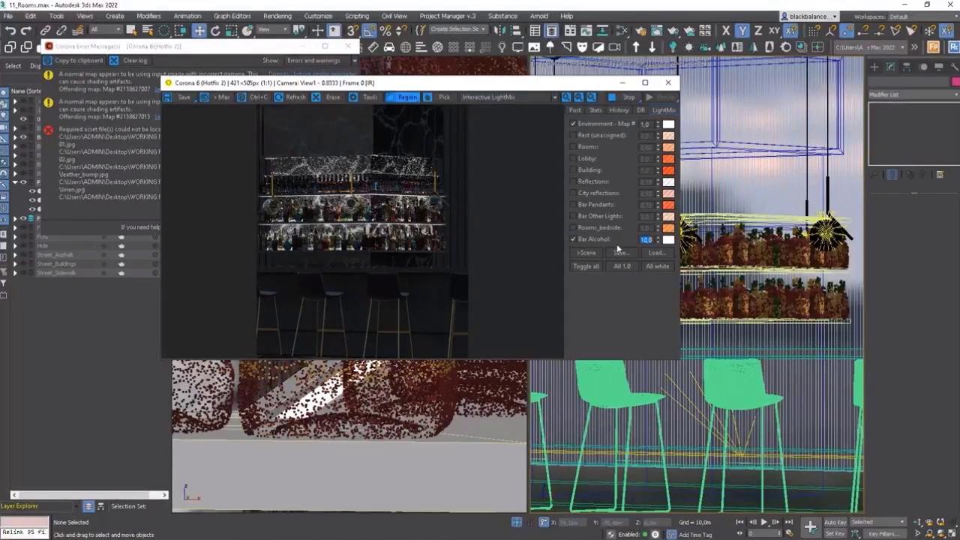
Step: Try a Bar Alcohol LightMix intensity of 5, and return it to 10 to compare the shelf lighting
type("5")
key("Return")
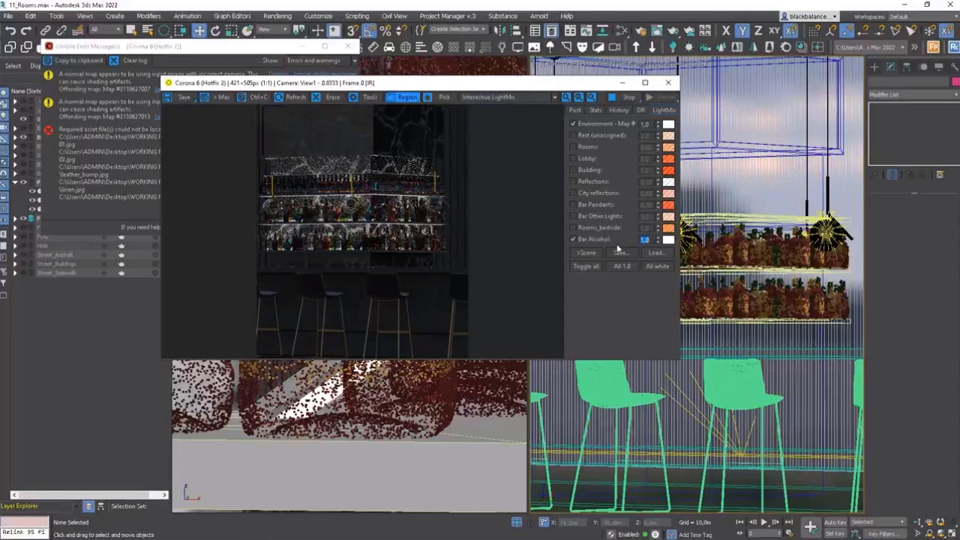
type("10")
key("Return")
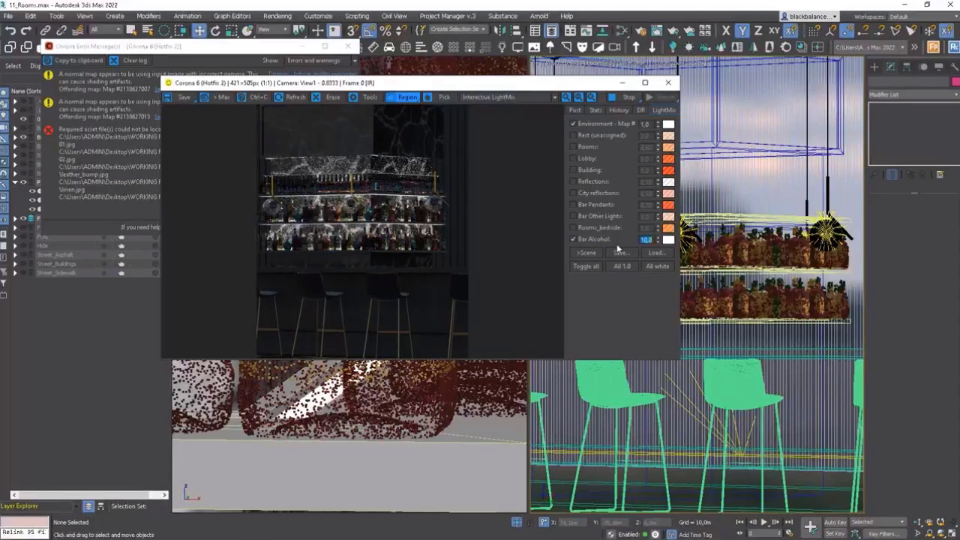
Step: Match the Bar Alcohol light's colour to the Rooms_bedside orange and enable the Rooms_bedside, Bar Other Lights and Bar Pendants lights in the LightMix
left_click(593, 228)
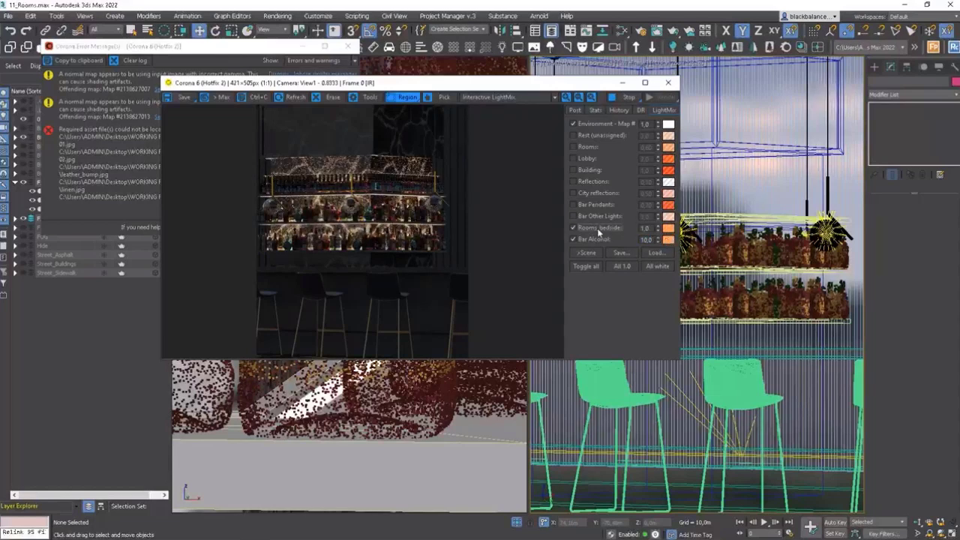
left_click(597, 228)
left_click(573, 228)
left_click(573, 216)
left_click(573, 204)
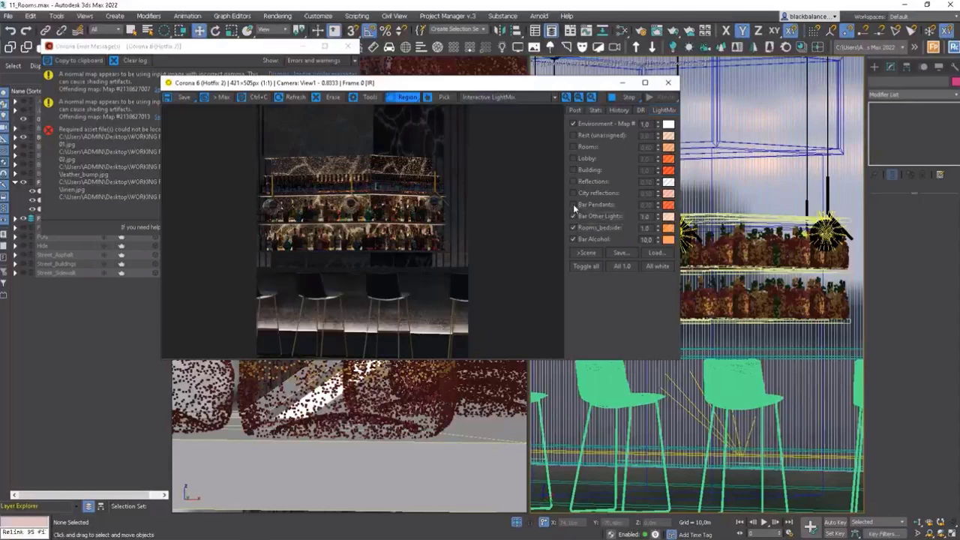
Step: Set the Bar Pendants light's LightMix intensity to 0.3
double_click(647, 205)
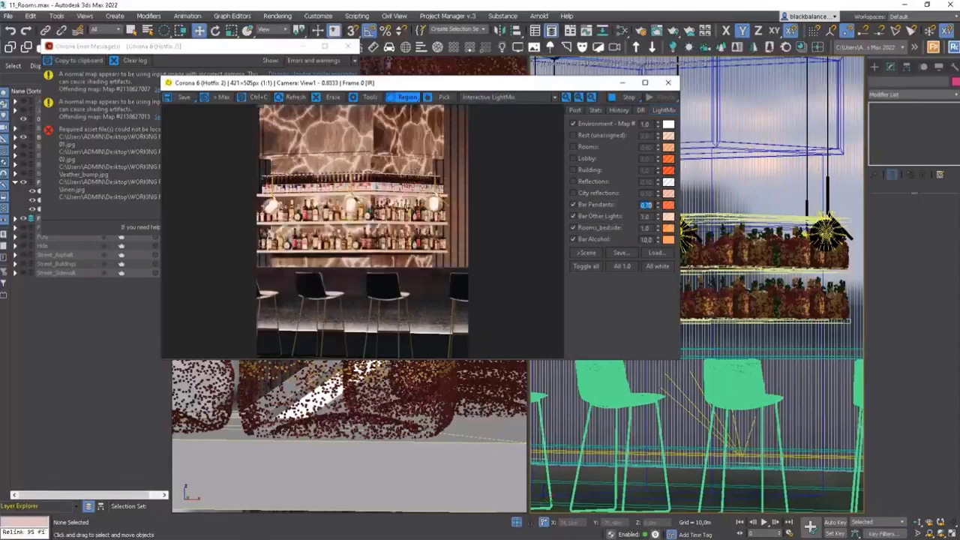
type("0,3")
key("Return")
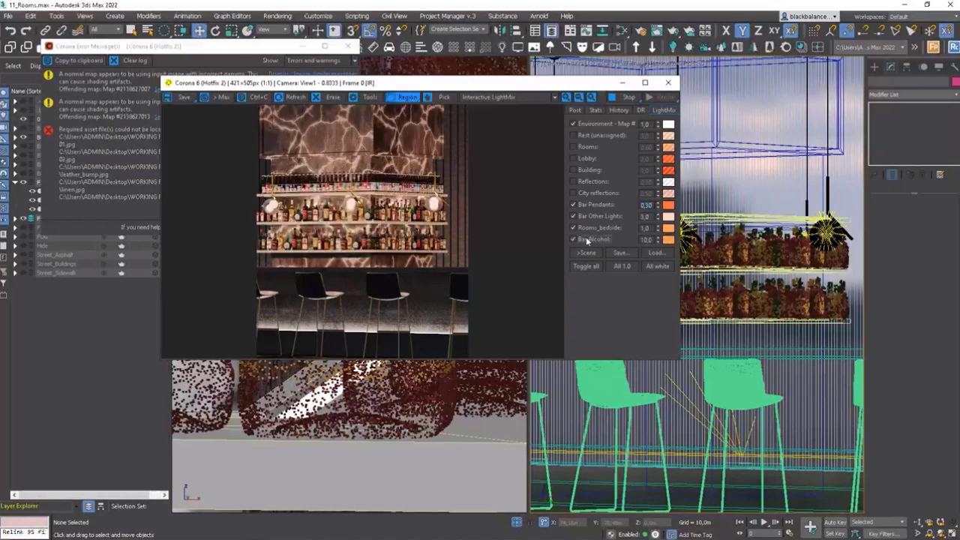
Step: Raise the Bar Alcohol light's LightMix intensity to 40 and draw a render region around the bottle shelves
double_click(645, 239)
type("40")
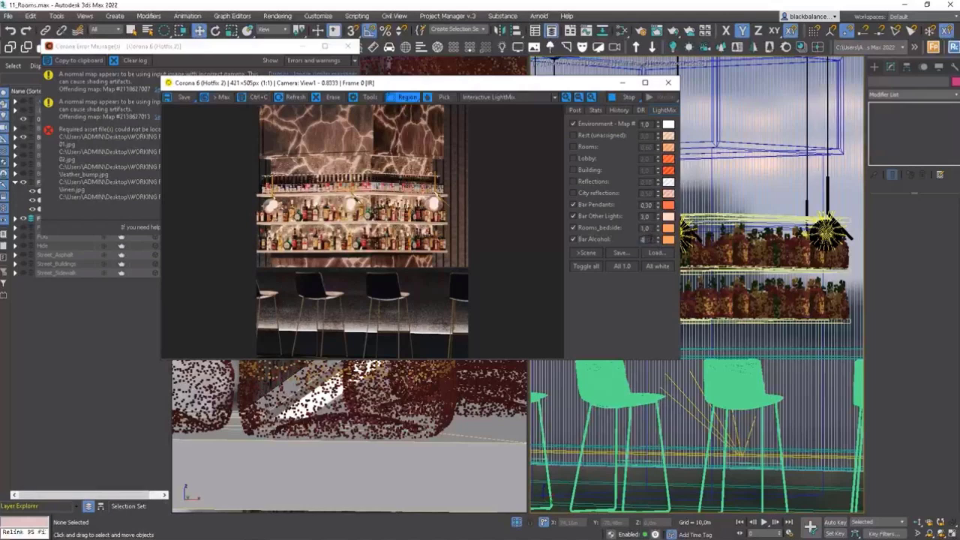
key("Return")
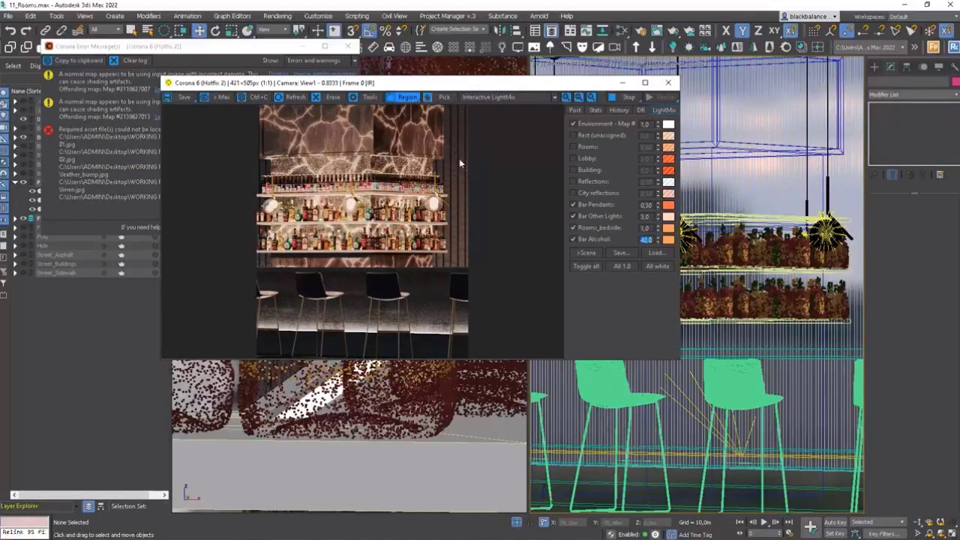
mouse_move(460, 159)
left_mouse_down()
mouse_move(280, 272)
mouse_move(262, 272)
left_mouse_up()
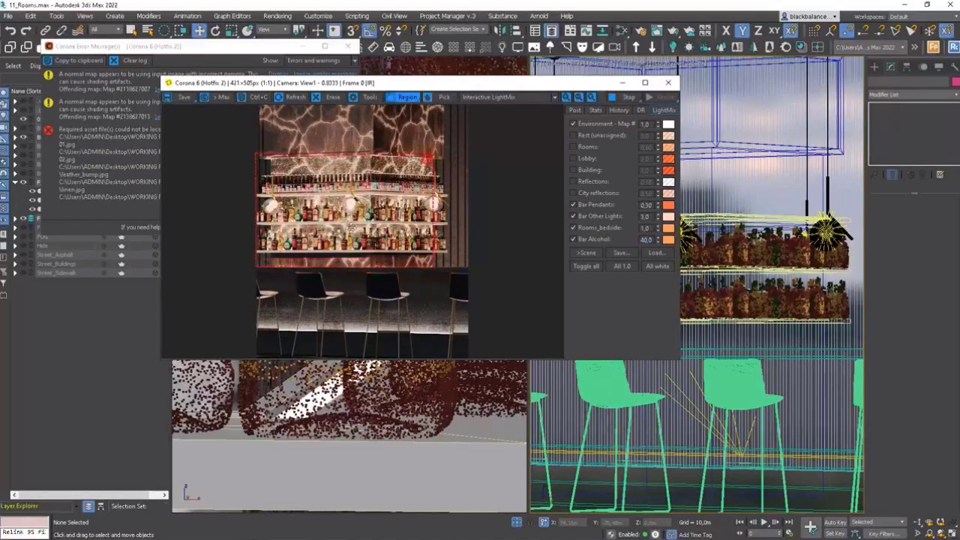